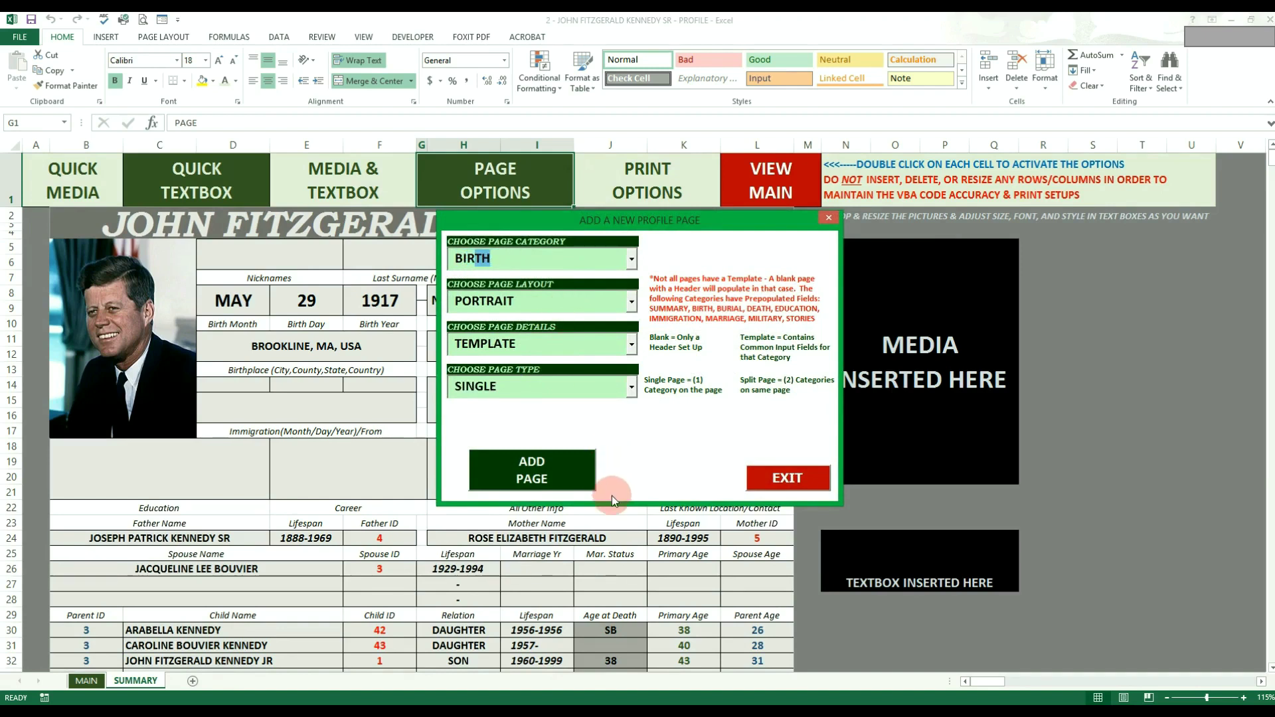
Step: Set the layout to landscape and add the single-type Birth profile page from its template
left_click(630, 301)
left_click(622, 340)
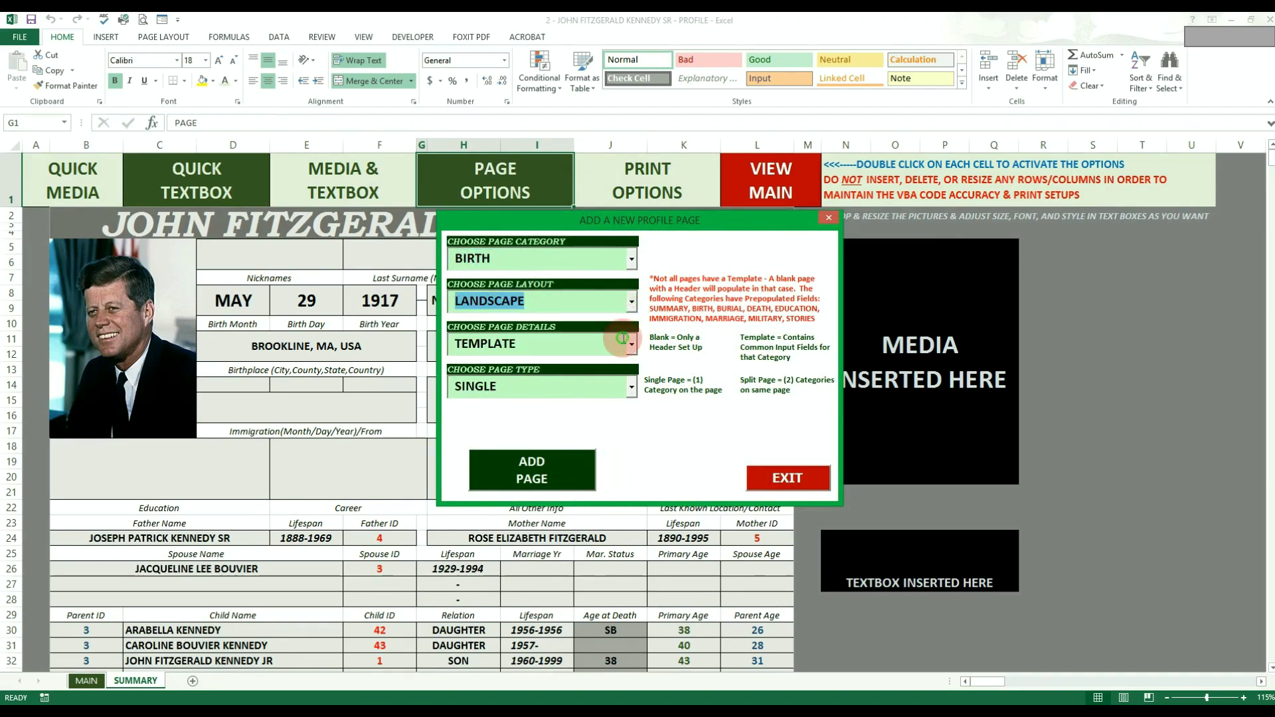
left_click(567, 459)
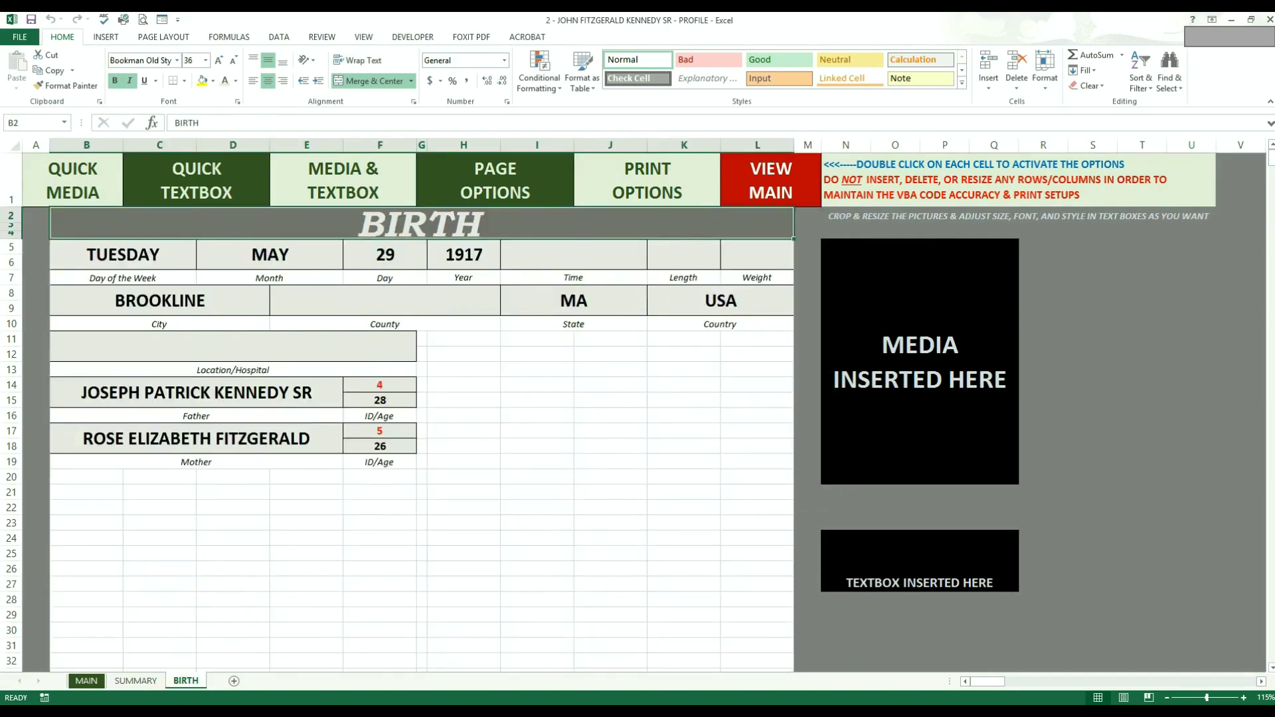
Step: Enter sample text on the Birth page: "dsgsg" in H23, "sdgsg" in J19 and "sdgs" in I15
mouse_move(142, 712)
mouse_move(67, 616)
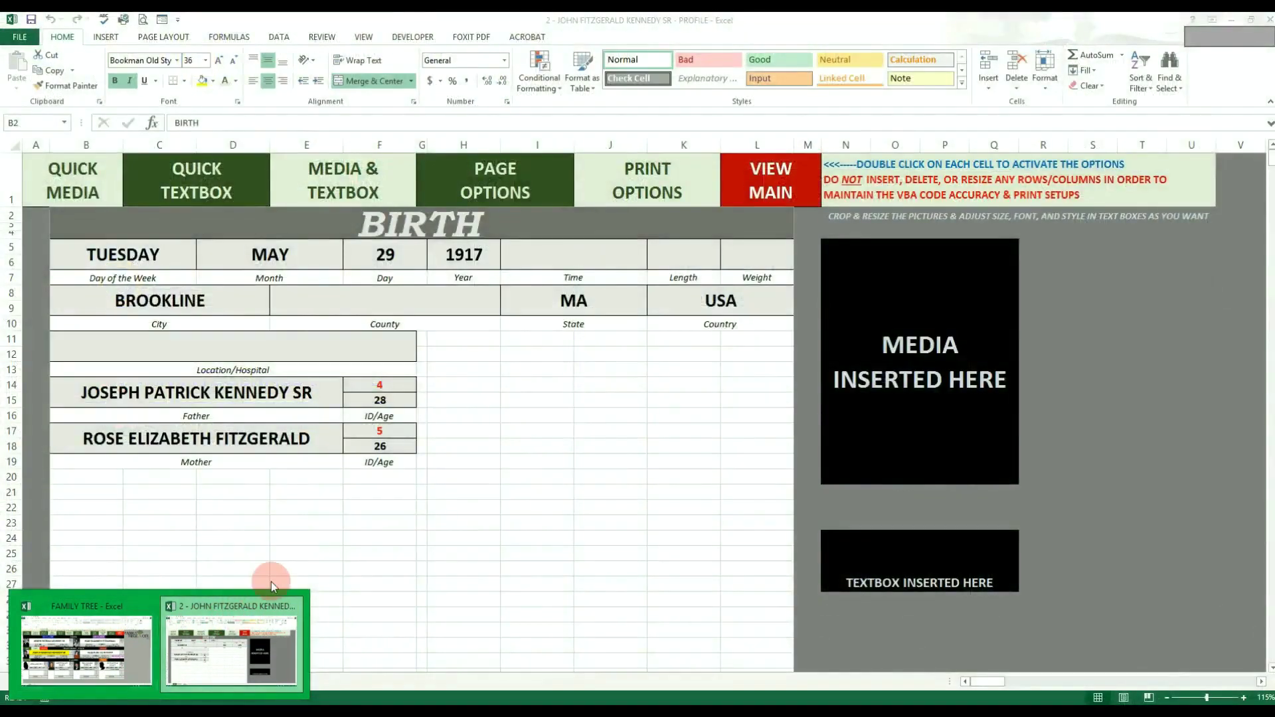
left_click(260, 595)
left_click(493, 522)
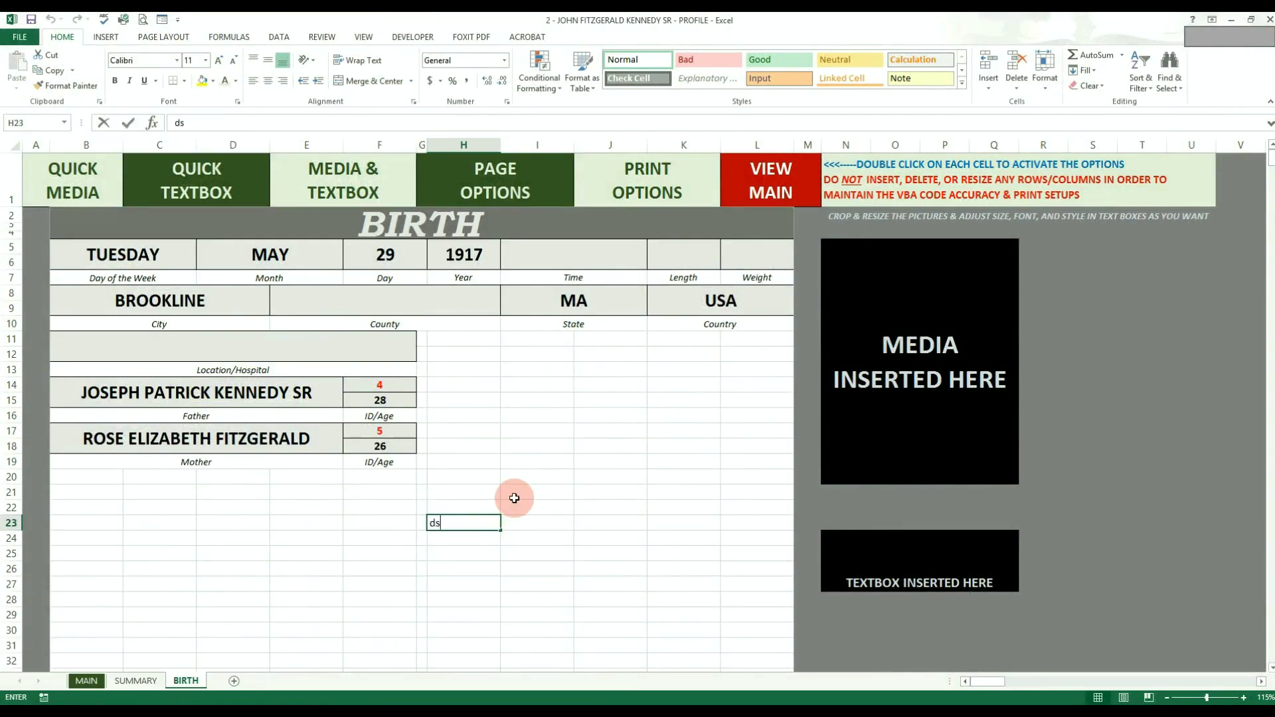
type("dsgsg")
left_click(634, 458)
type("sdgsg")
left_click(542, 399)
type("sdgs")
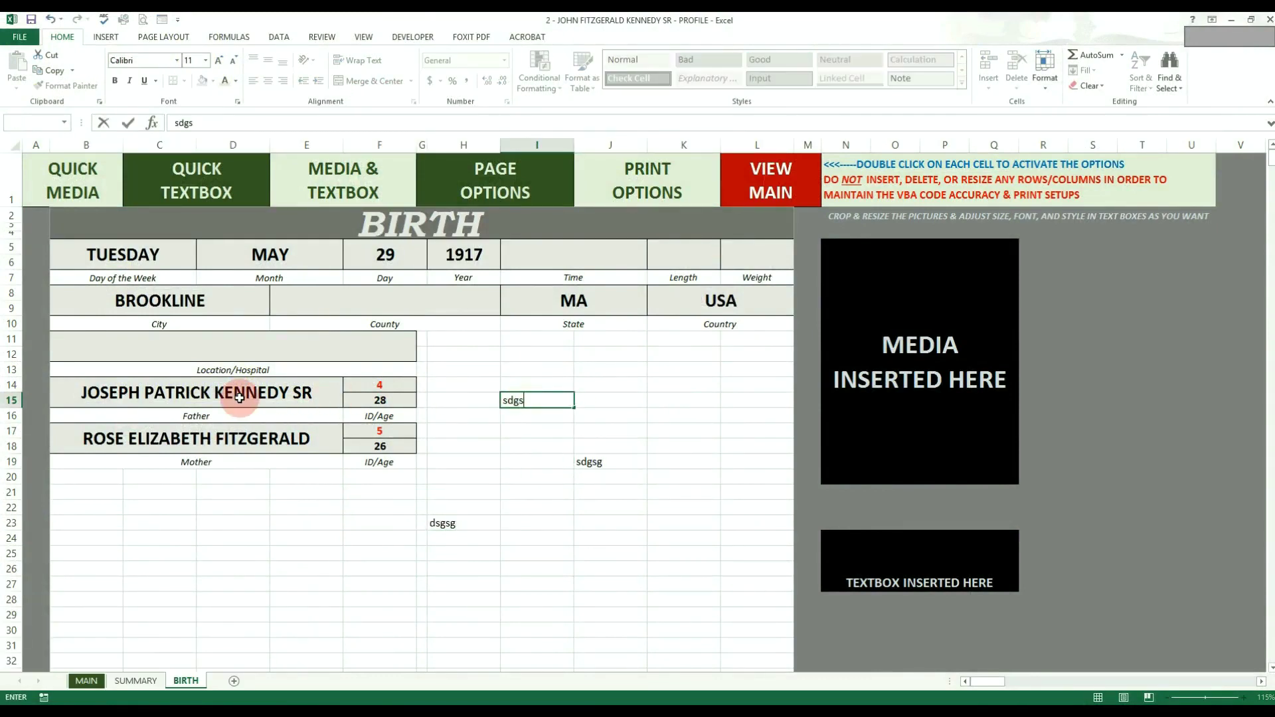
Step: Overwrite the father's name on the Birth page with "sdgsg" and undo that entry
left_click(239, 397)
type("sdgsg")
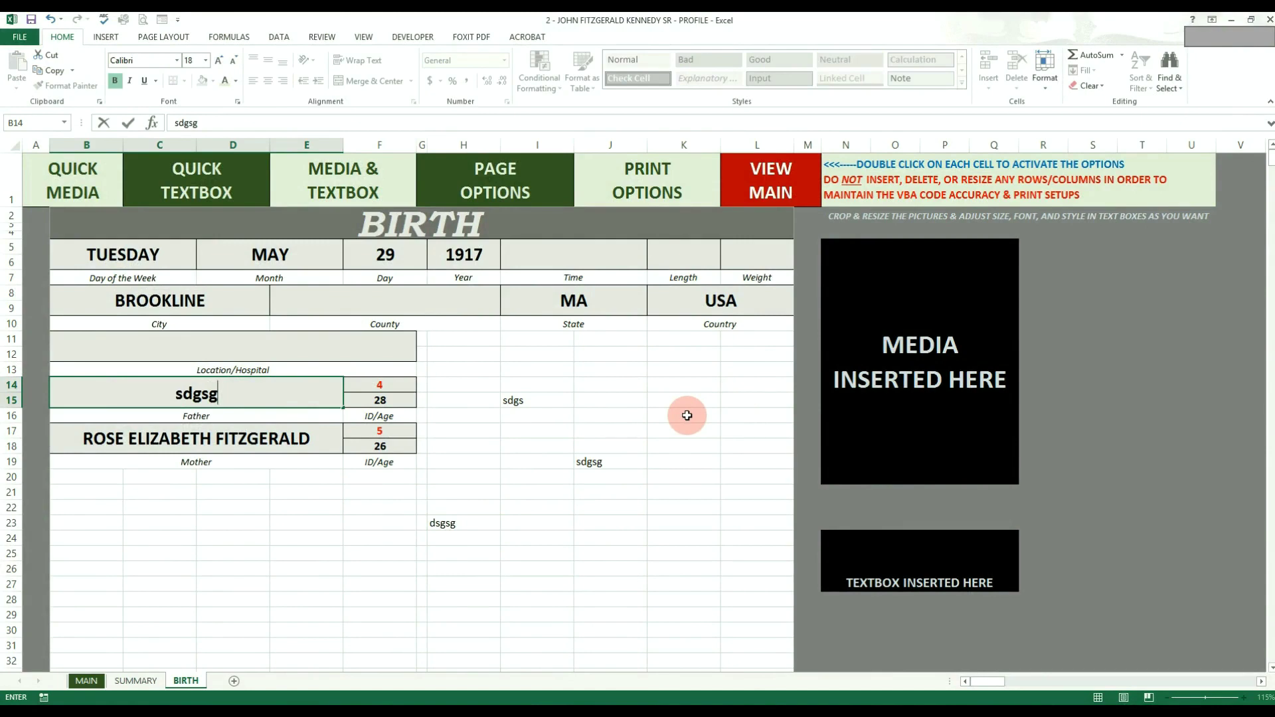
left_click(687, 415)
key("ctrl+z")
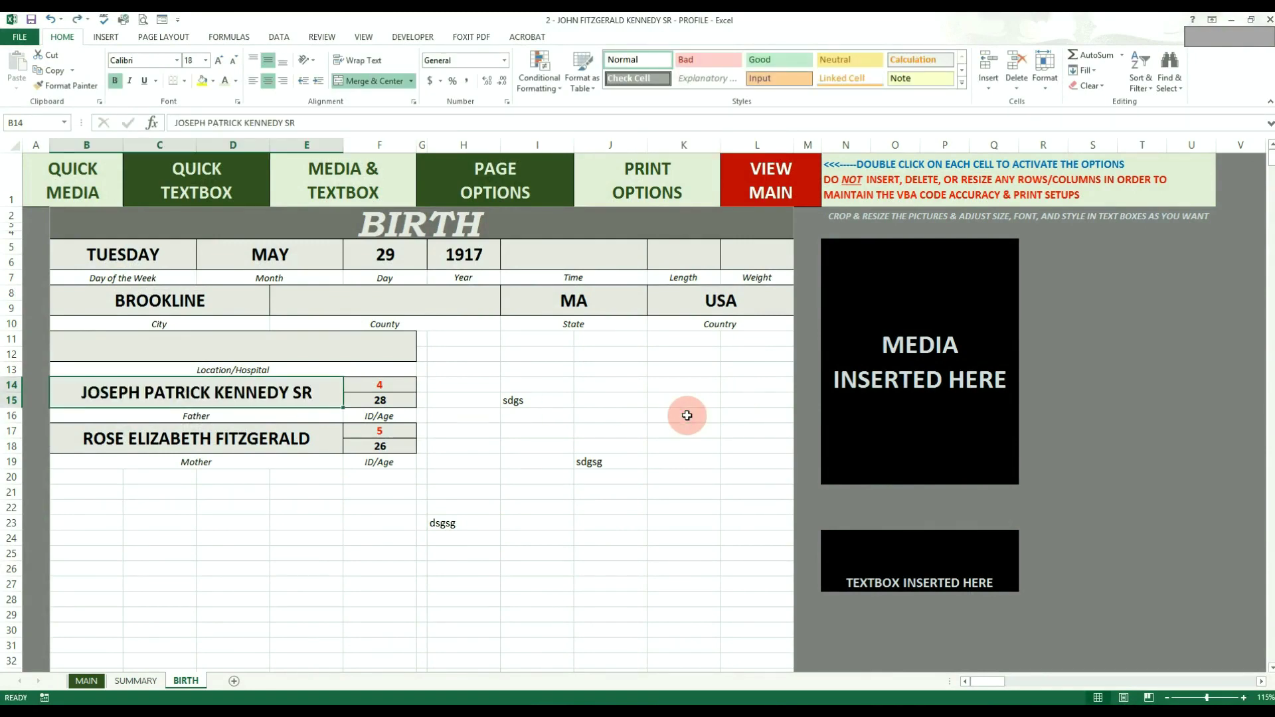
Step: Preview the whole profile for printing from the main page, check both pages with their footers, and return to the main page
left_click(753, 194)
double_click(753, 195)
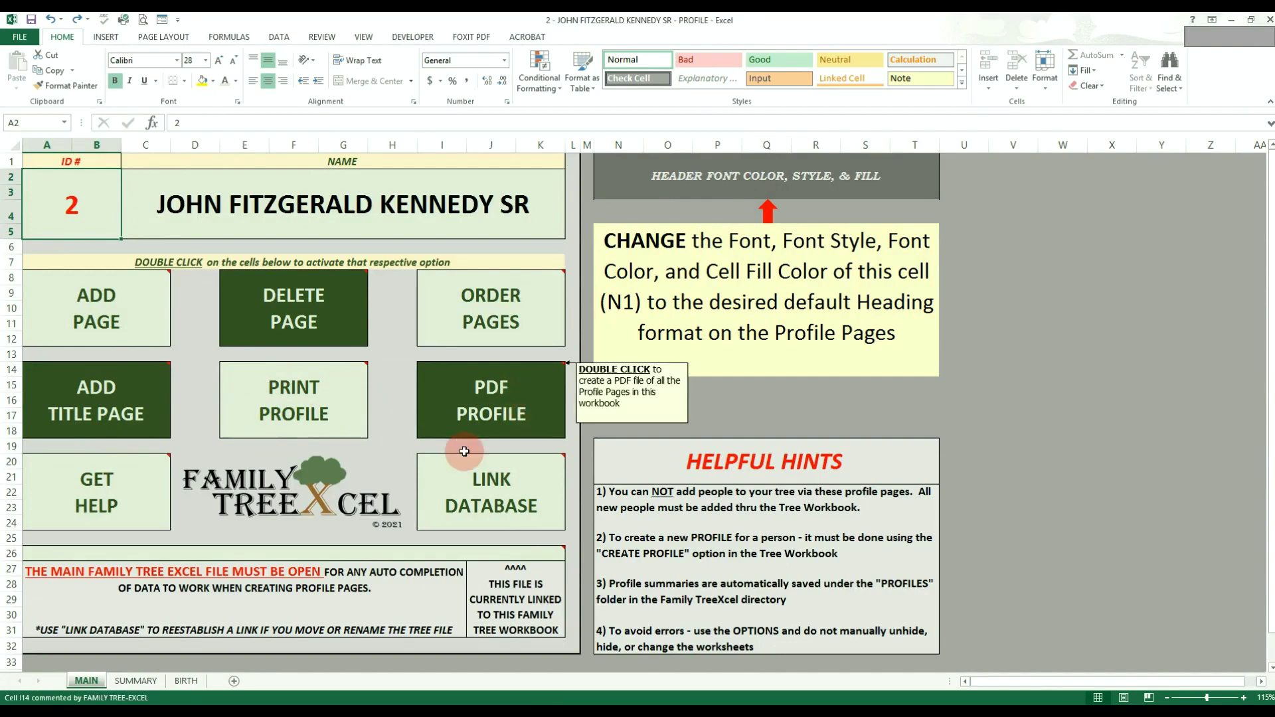
double_click(341, 392)
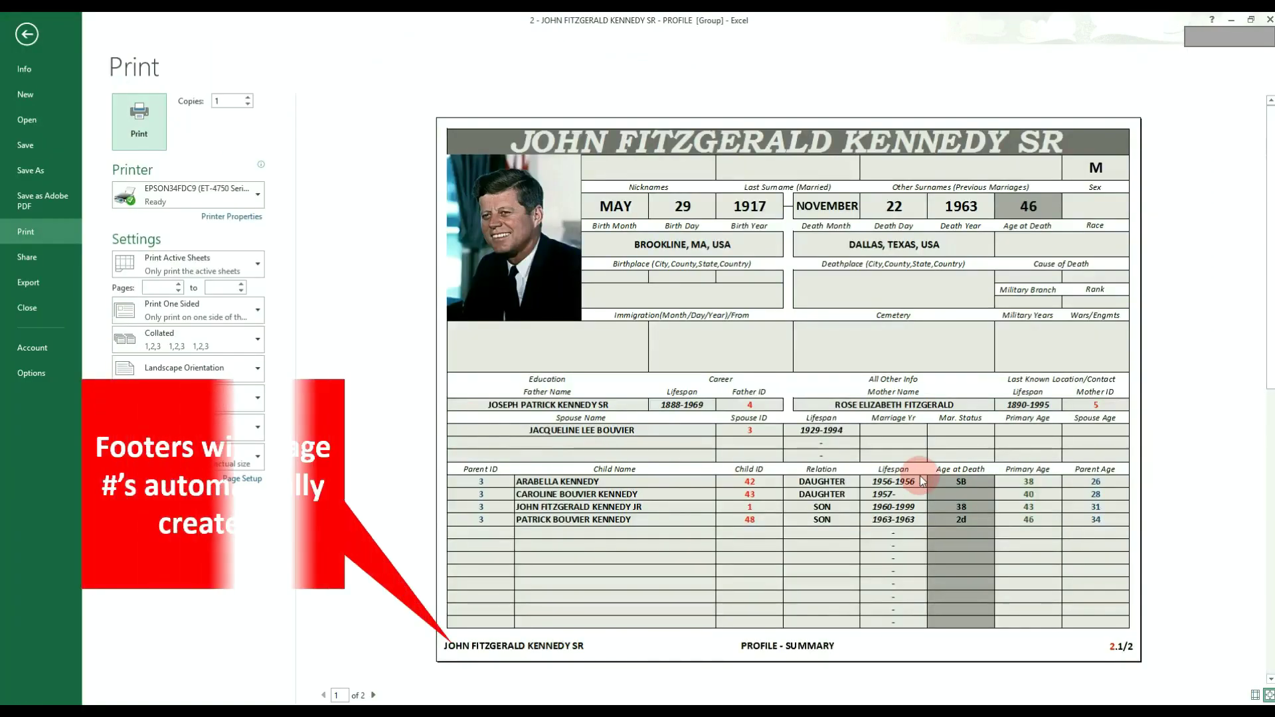
scroll(921, 480, "down", 1)
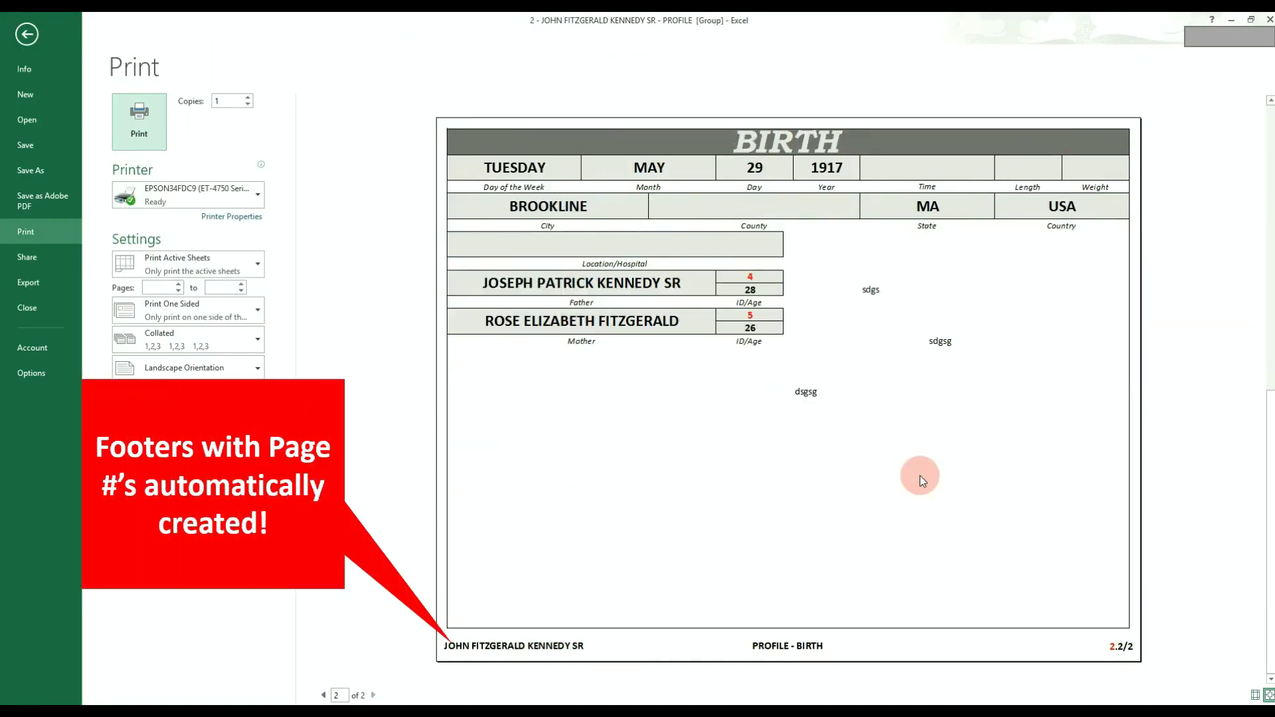
scroll(920, 476, "up", 1)
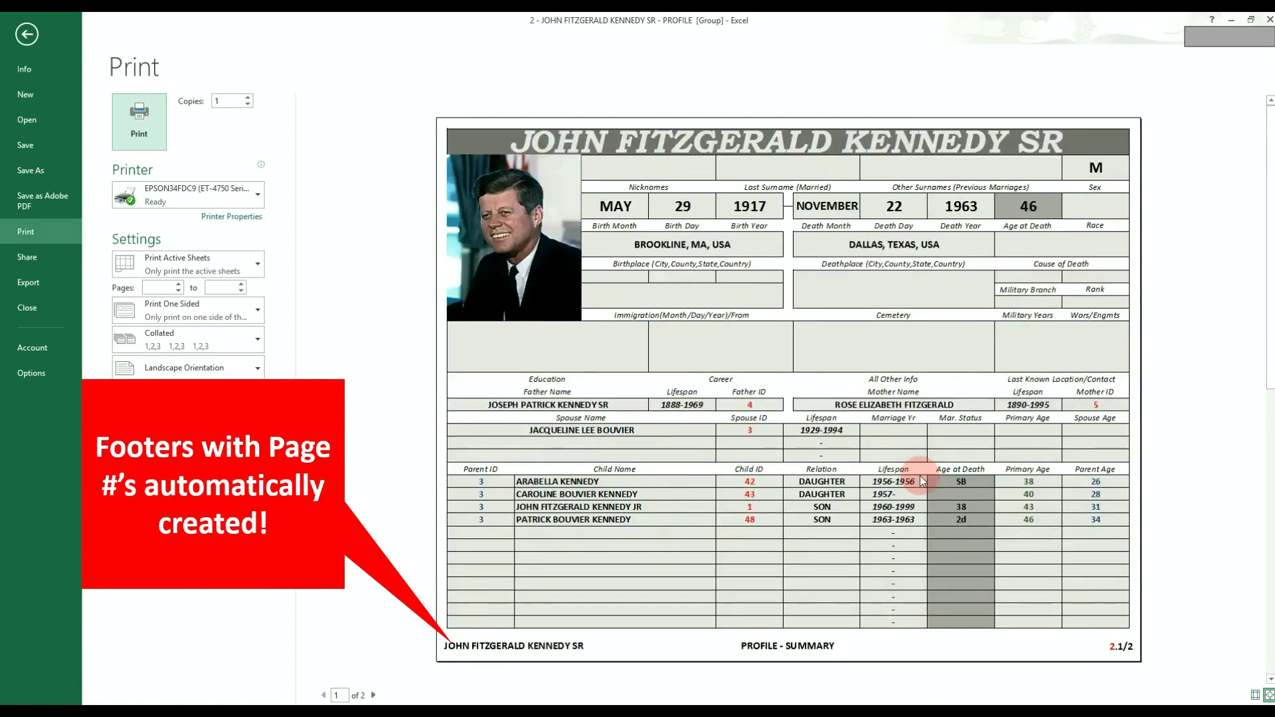
left_click(26, 34)
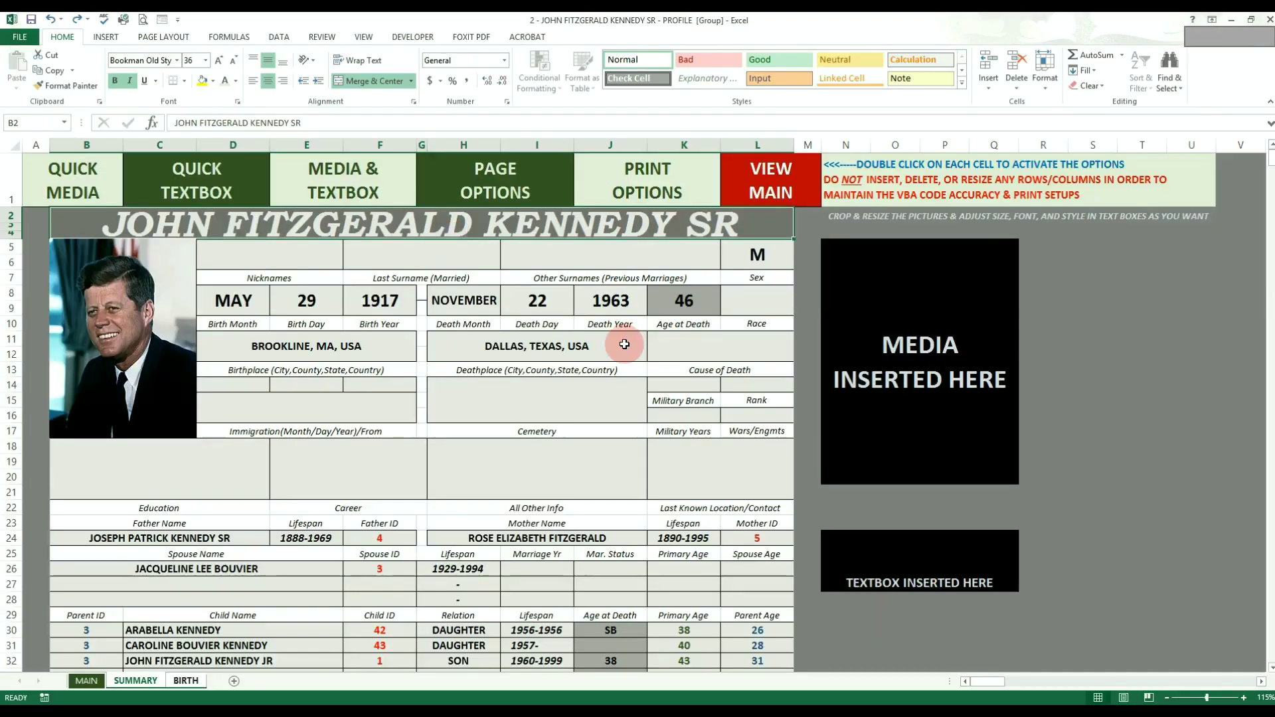
double_click(789, 188)
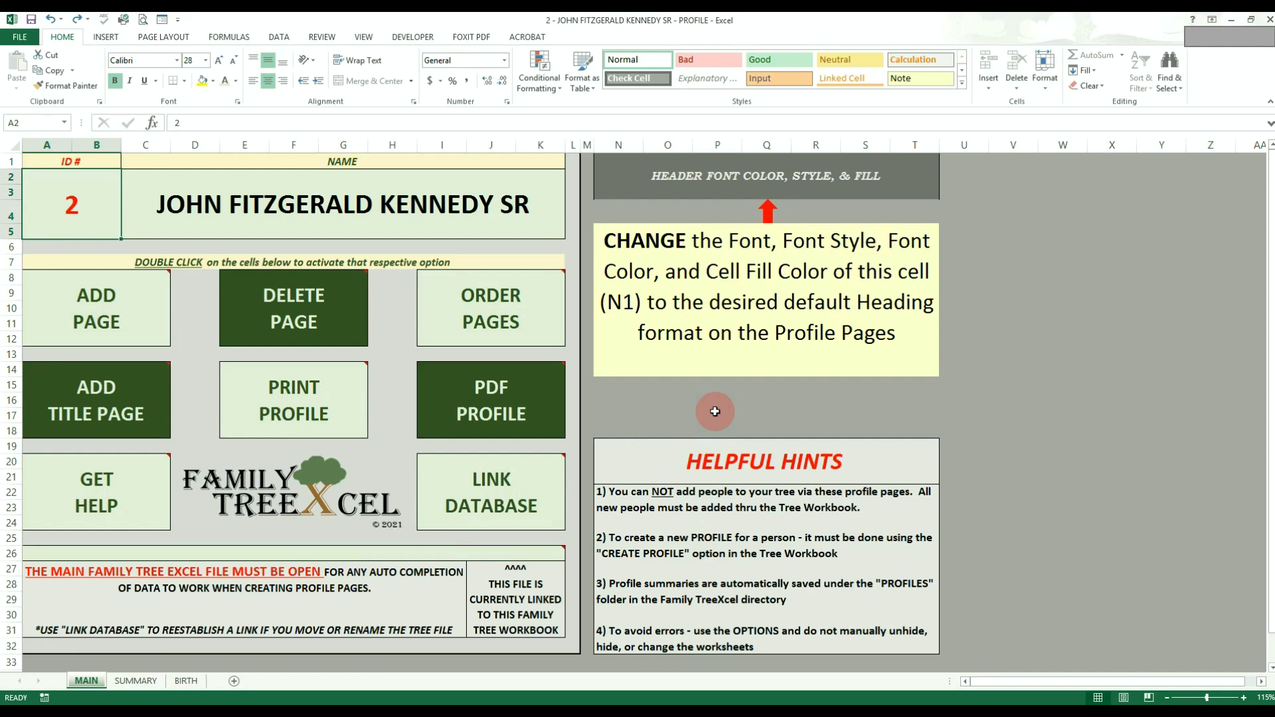
Step: Inspect the Add Page, Delete Page and Order Pages options on the main page without changing any pages
double_click(117, 318)
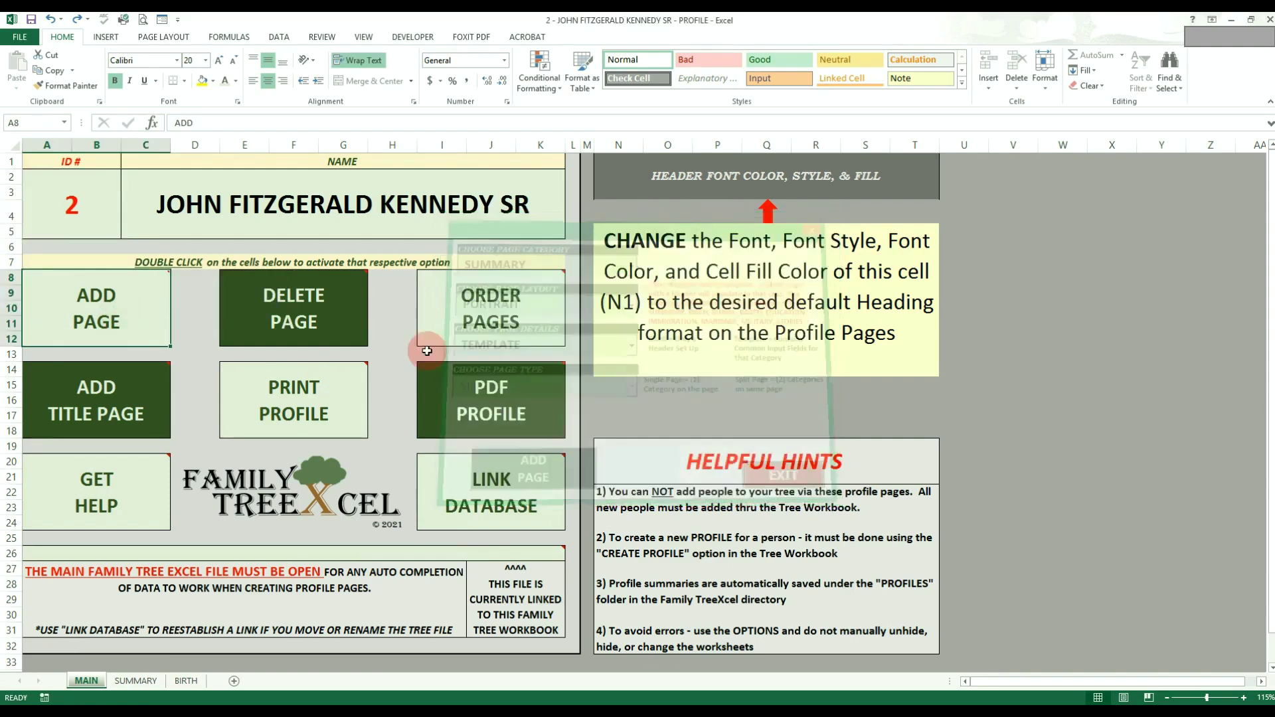
double_click(282, 296)
left_click(634, 490)
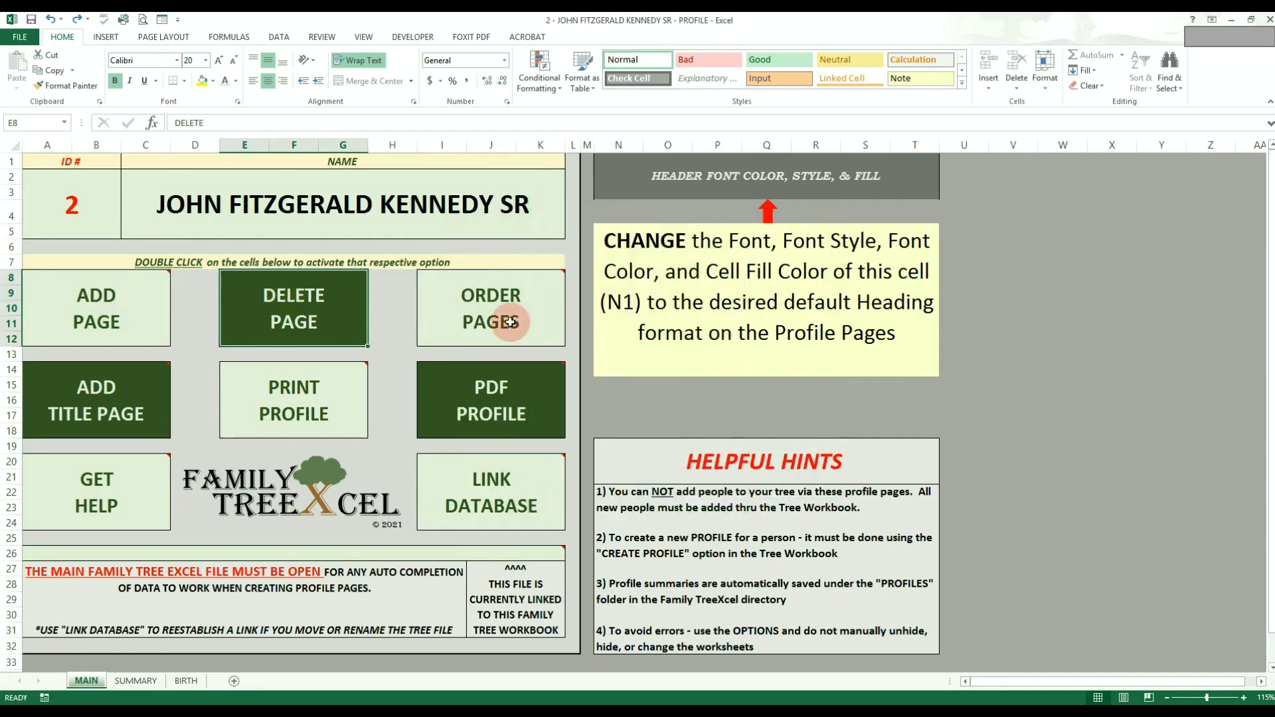
double_click(510, 322)
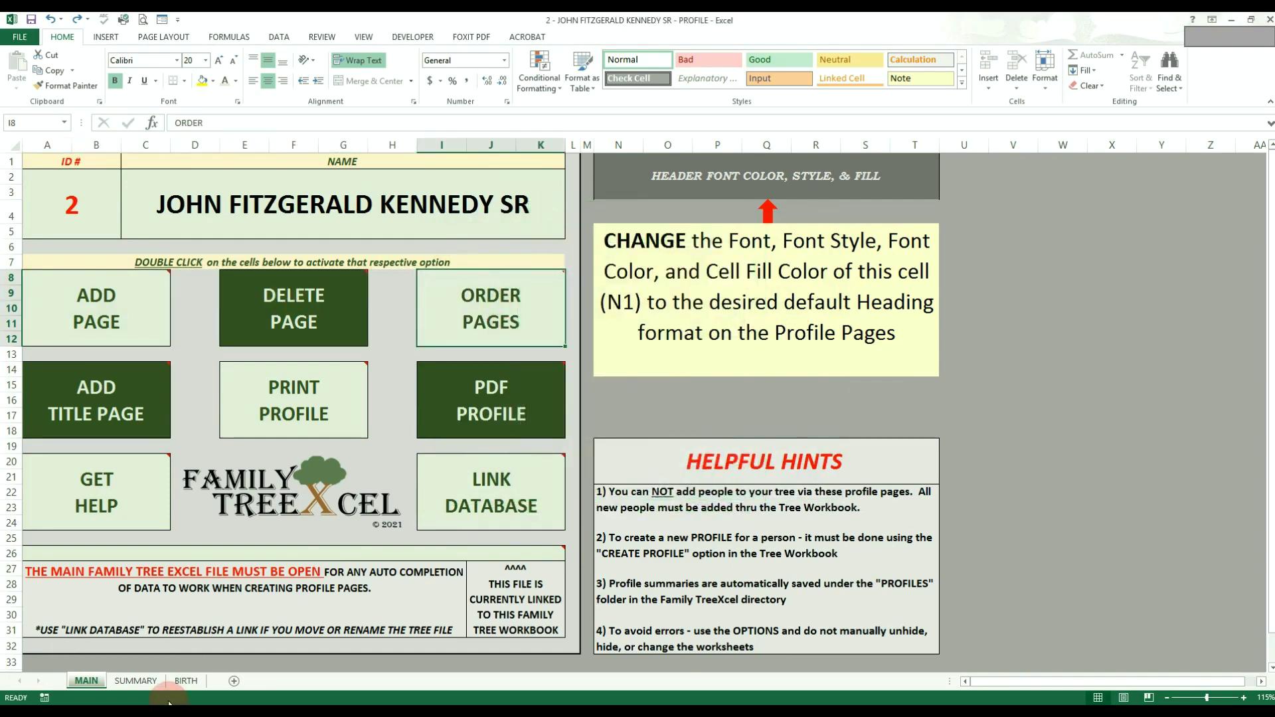
Step: Look through the Summary and Birth pages and return to the main page using both the sheets and the View Main option
left_click(132, 681)
left_click(178, 682)
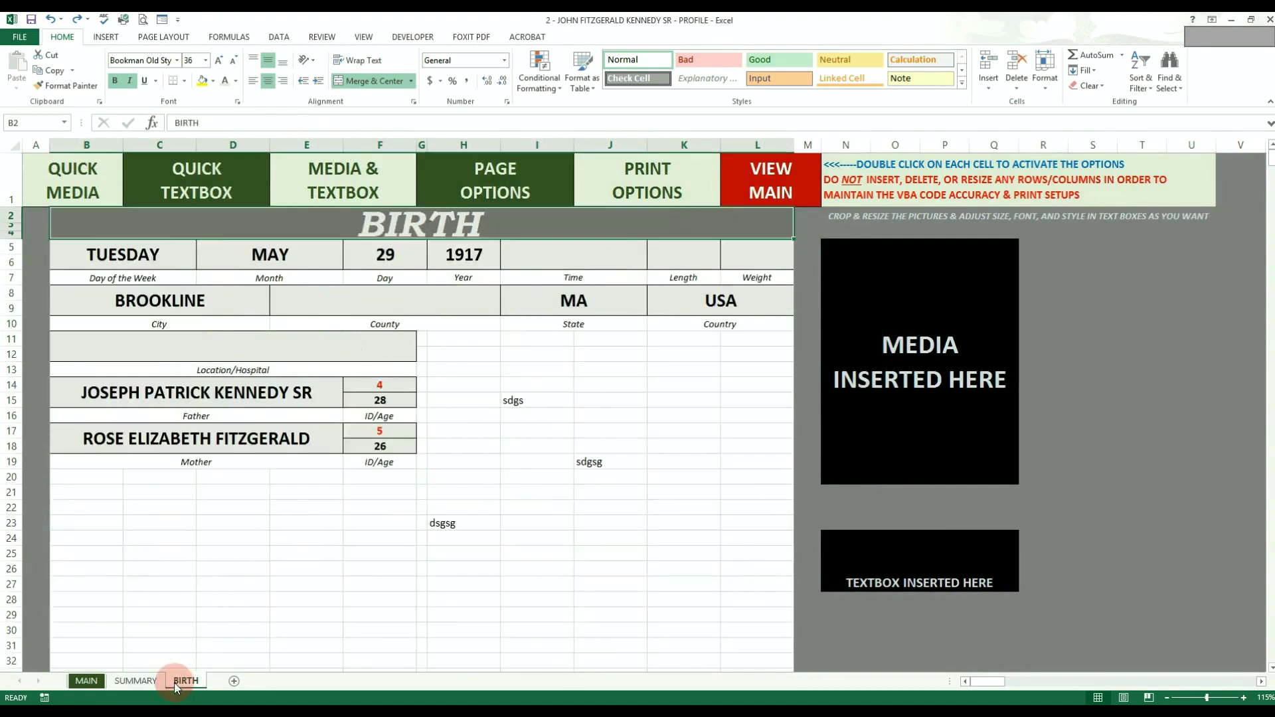
left_click(133, 680)
left_click(87, 680)
left_click(134, 683)
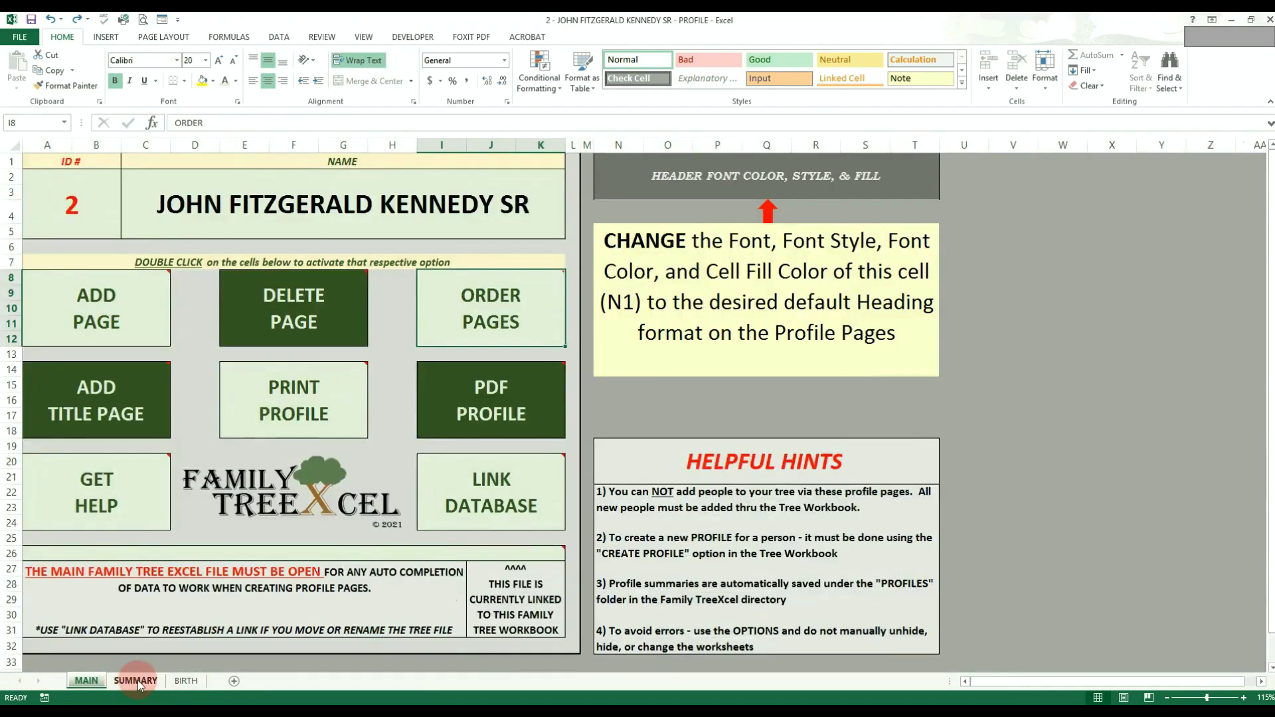
double_click(777, 174)
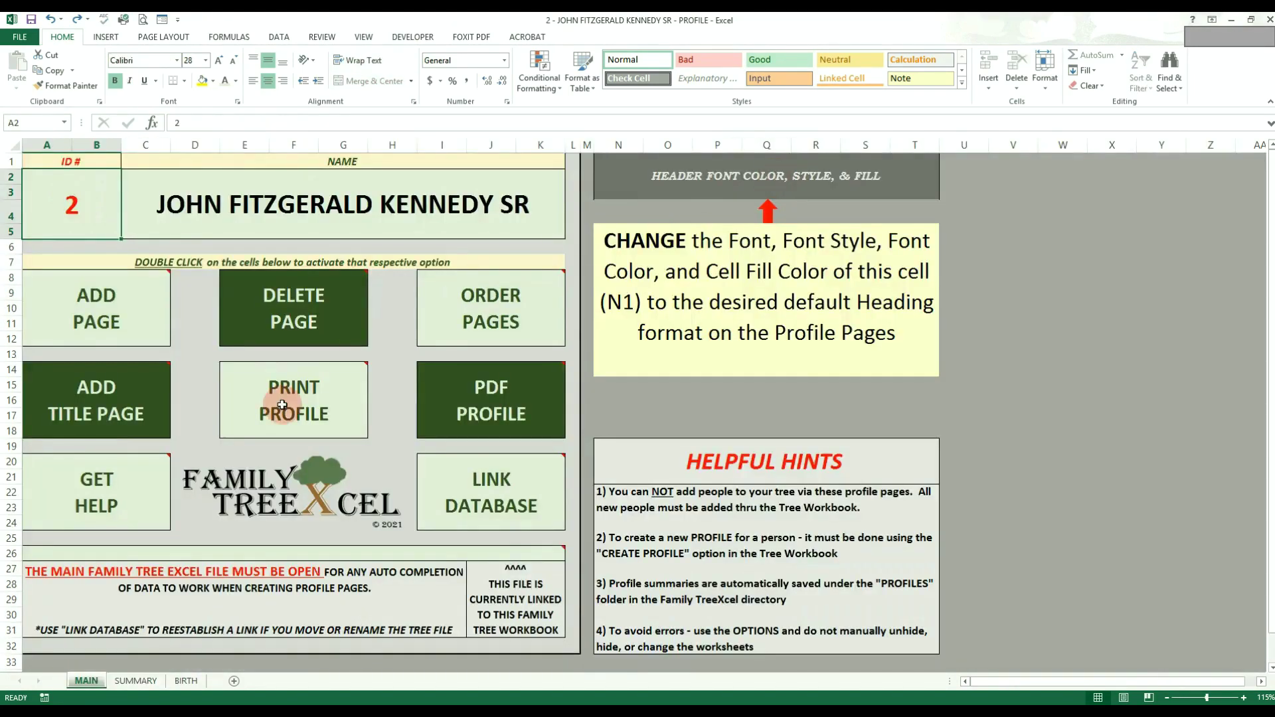
left_click(186, 681)
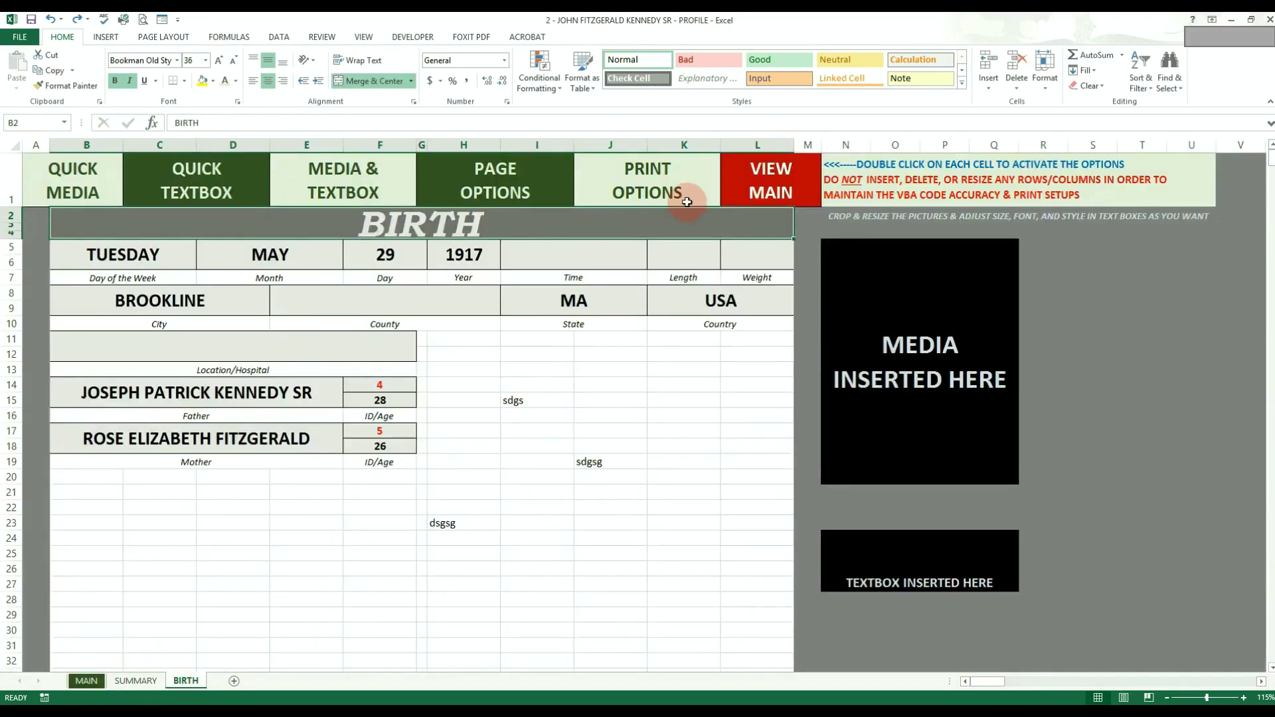
double_click(768, 171)
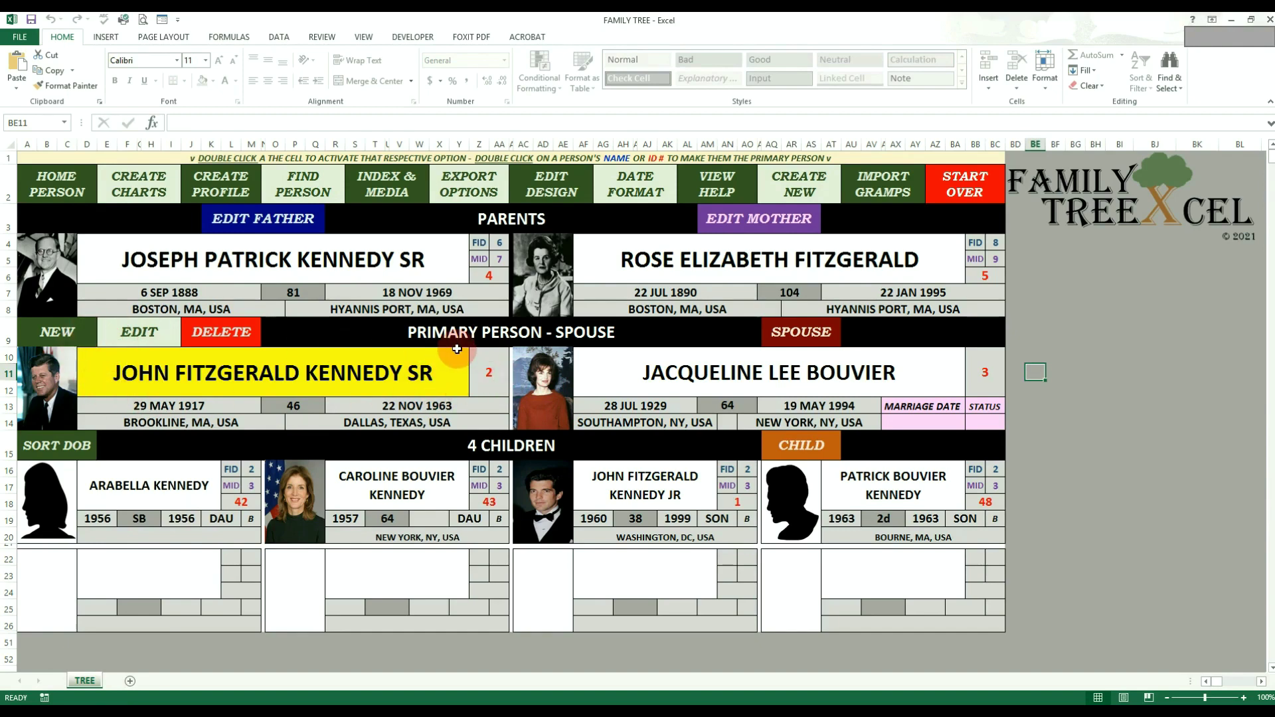
Step: Unlink the profile workbook from primary person John Fitzgerald Kennedy Sr in the Family Tree workbook
double_click(235, 184)
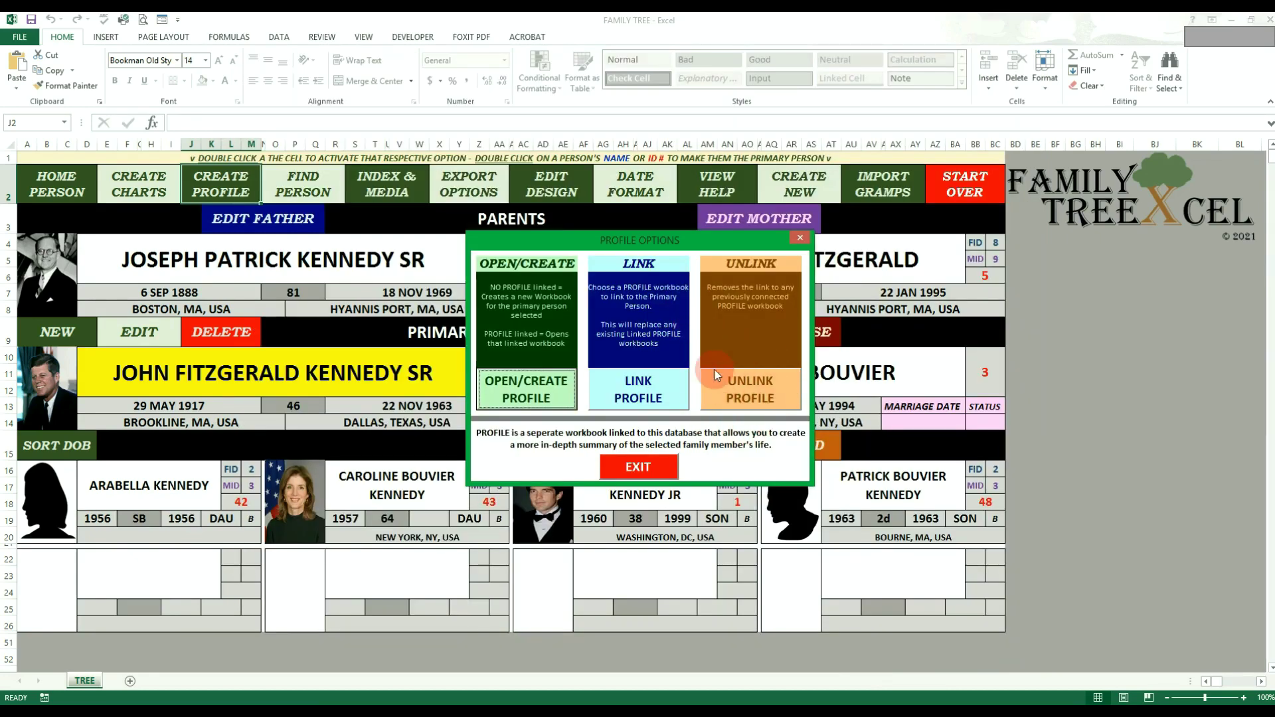
left_click(764, 393)
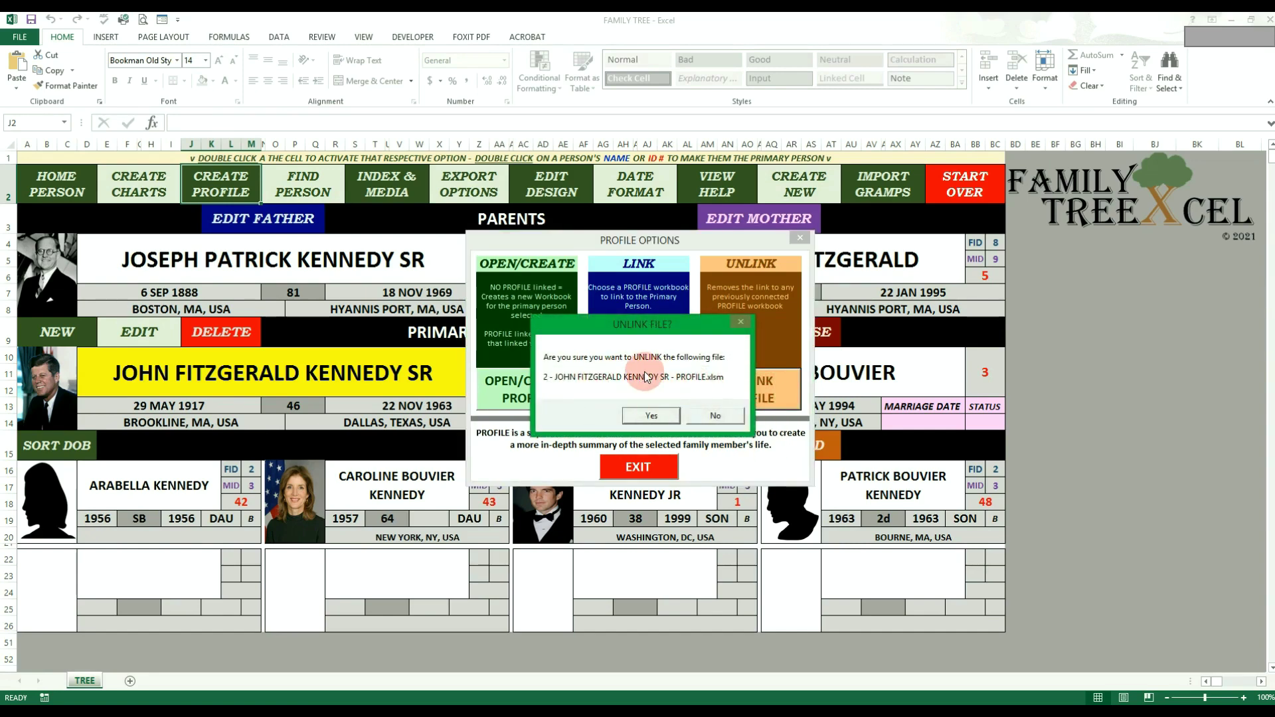
left_click(660, 414)
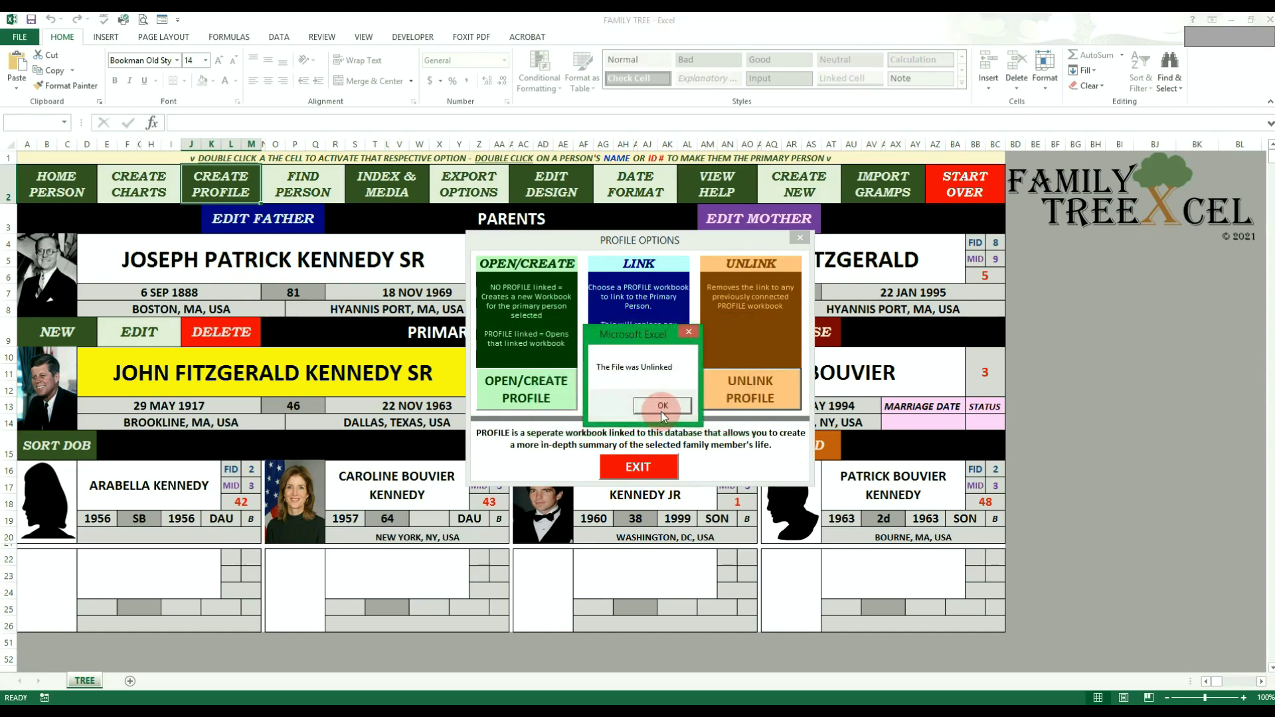
left_click(663, 406)
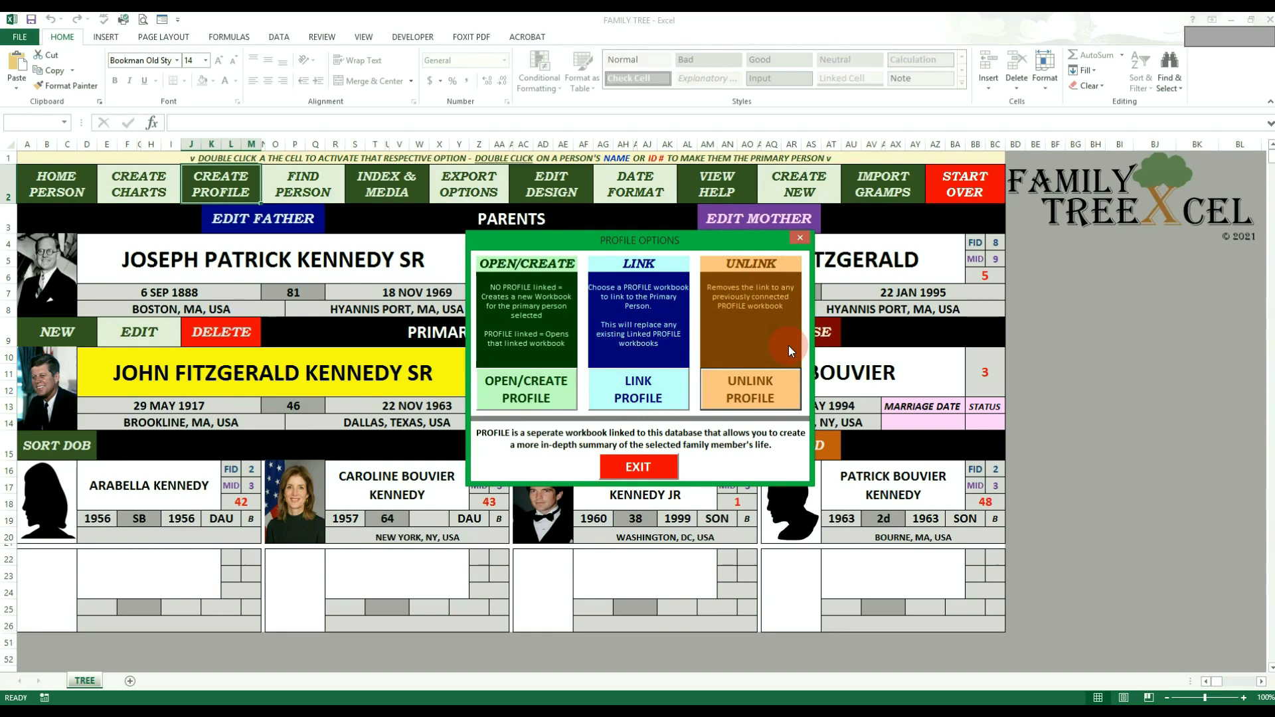
Step: Create a new profile workbook for John Fitzgerald Kennedy Sr and select its ID number cell
left_click(550, 397)
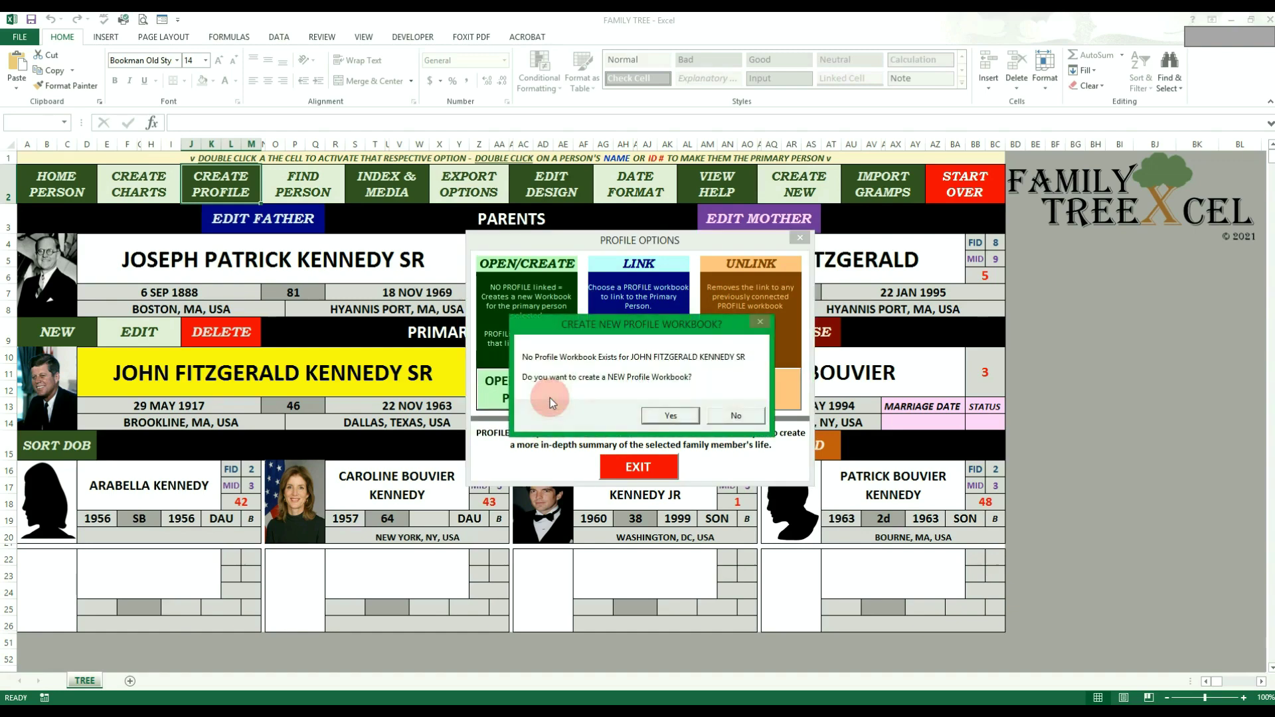
left_click(674, 415)
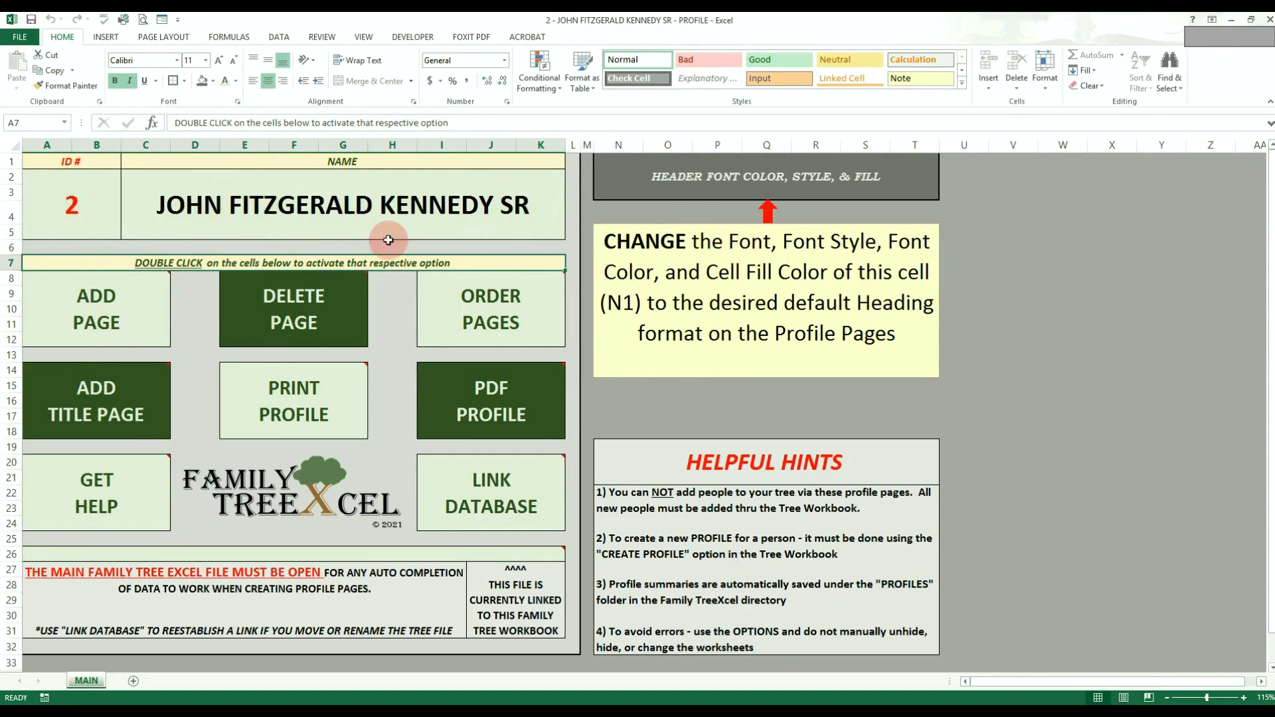
left_click(93, 198)
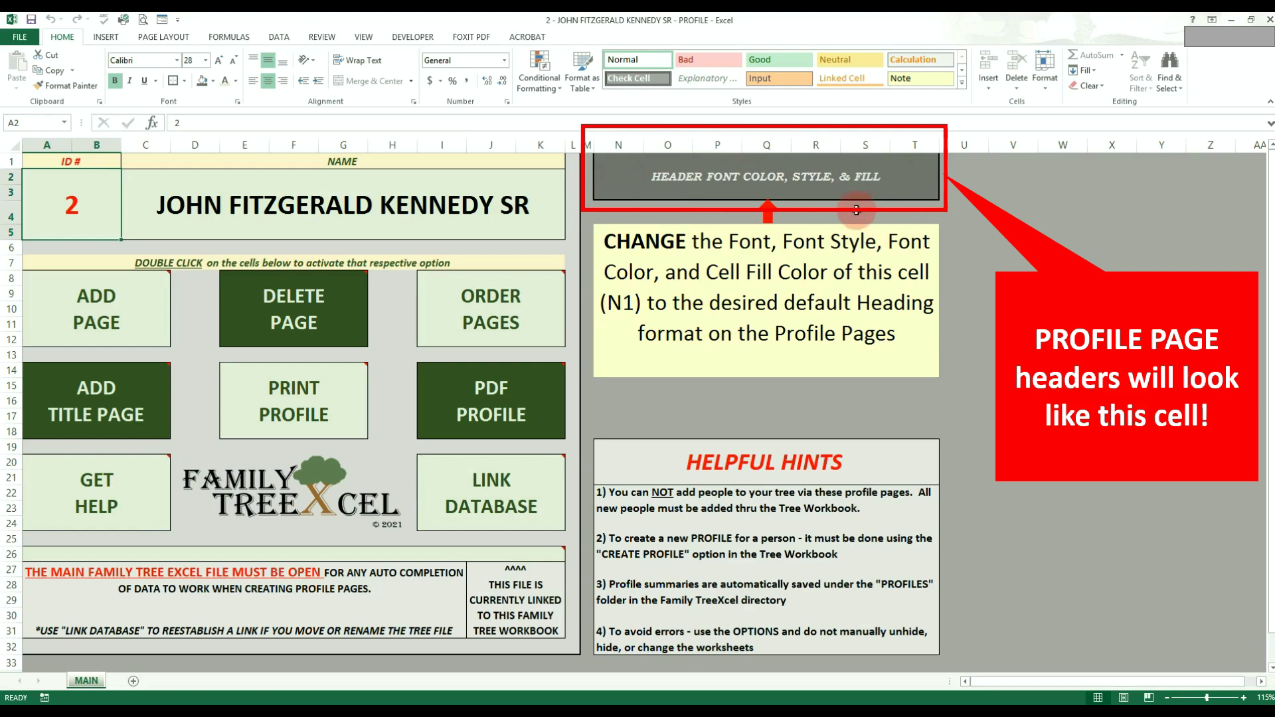
Step: Give the default header format cell N1 a standard blue fill and remove its italic and bold styling
left_click(618, 175)
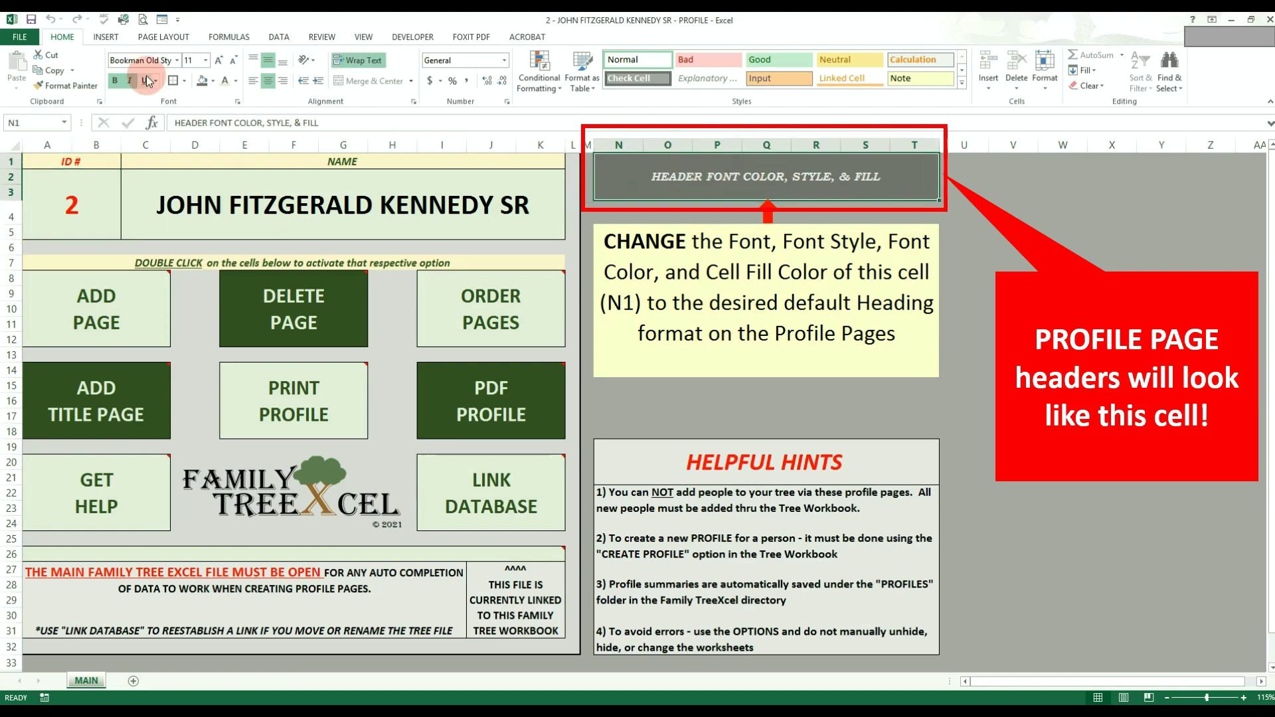
left_click(213, 81)
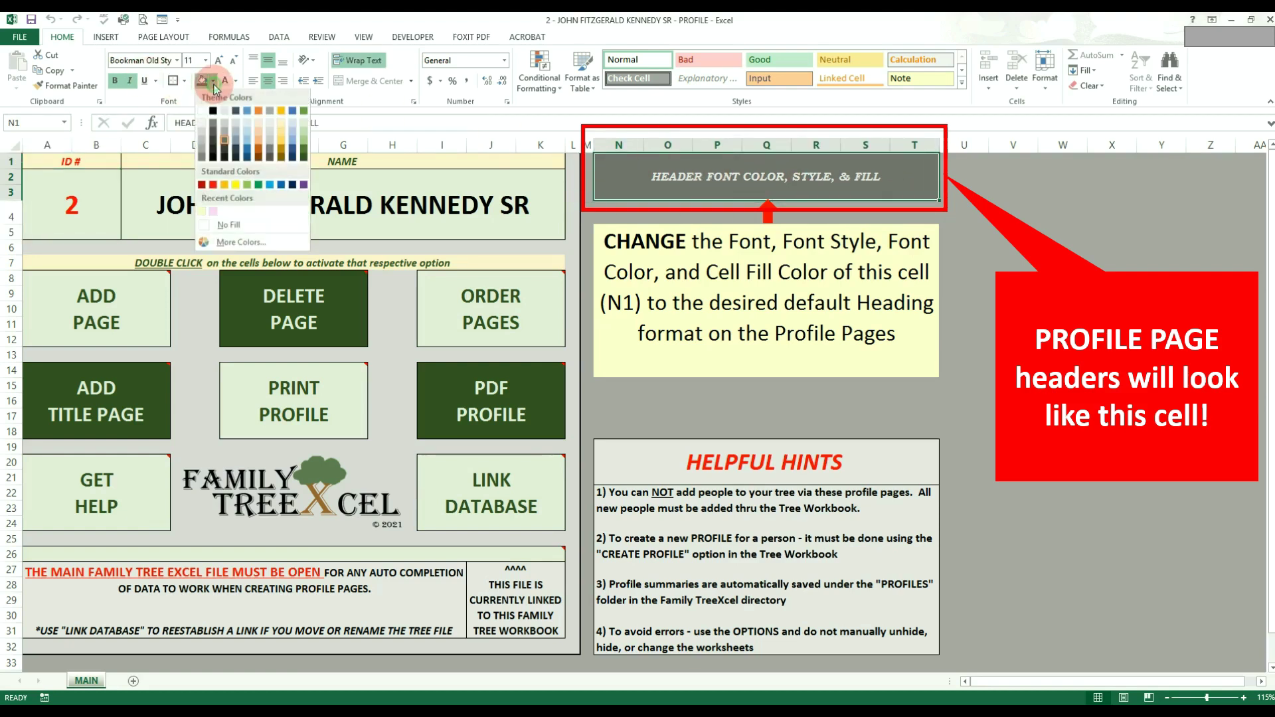
left_click(280, 184)
left_click(130, 81)
left_click(116, 81)
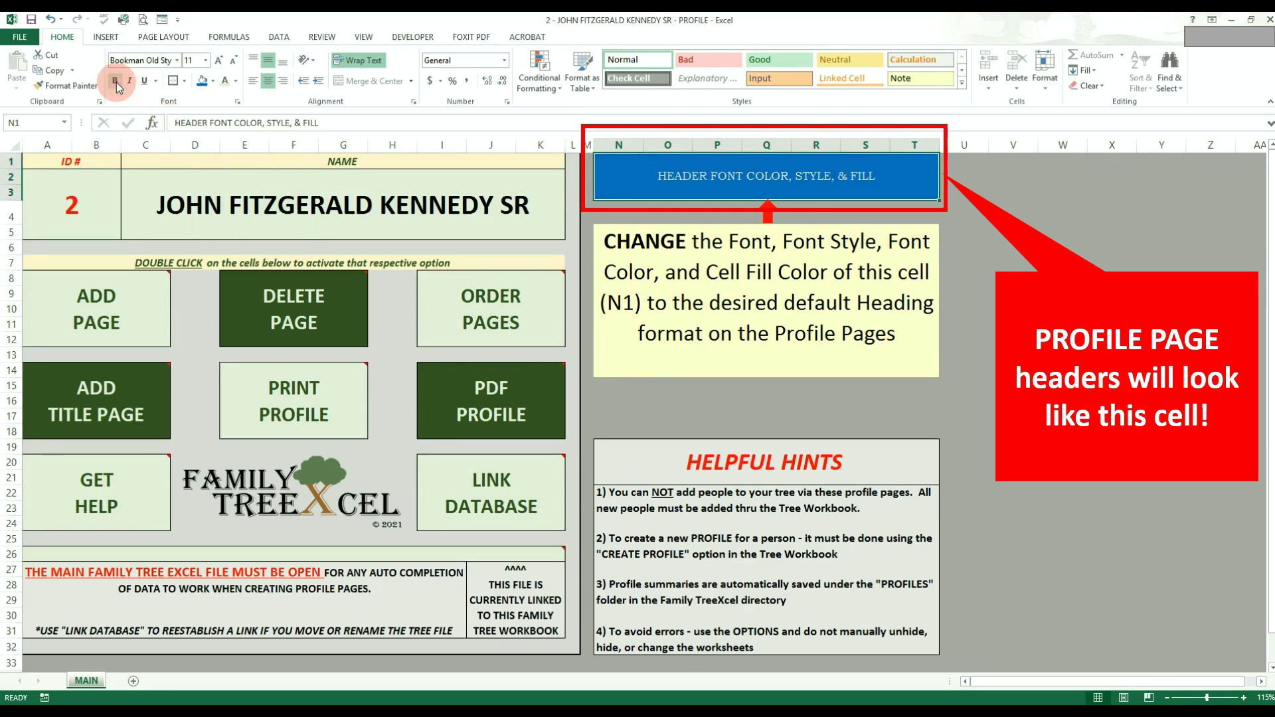
left_click(1012, 309)
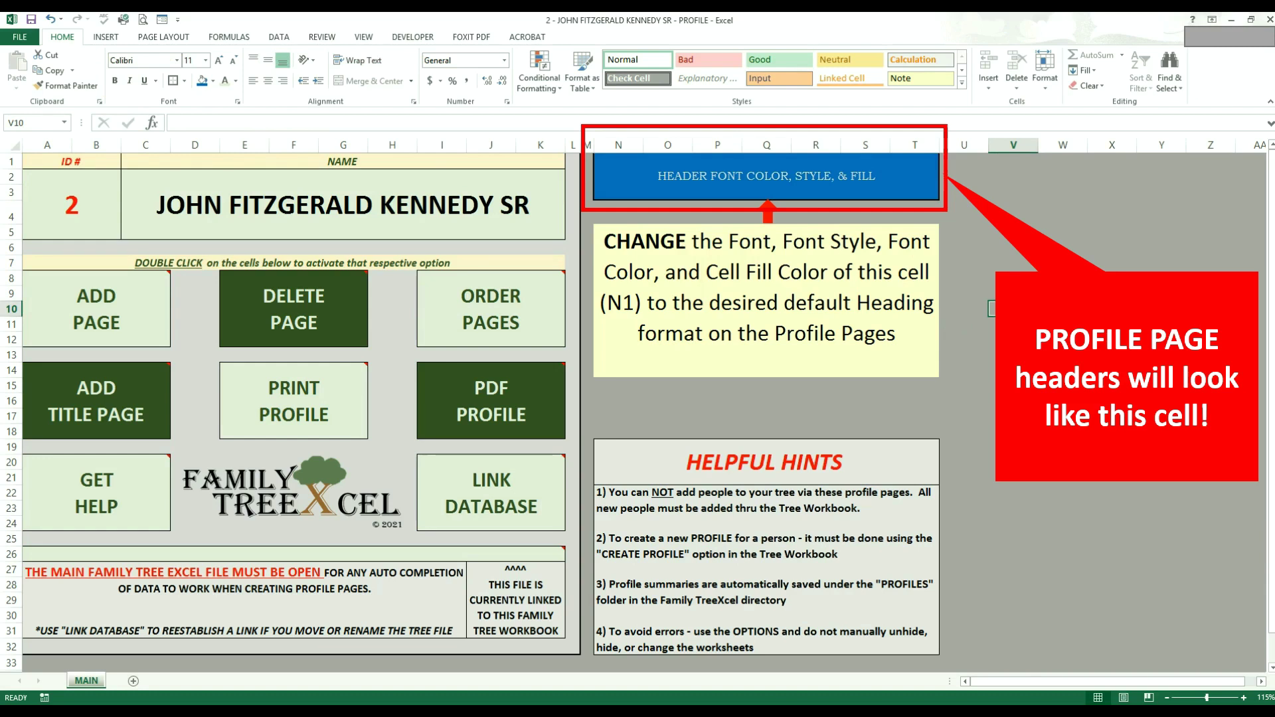
Step: Undo the bold, italic and fill color changes on header format cell N1
key("ctrl+z")
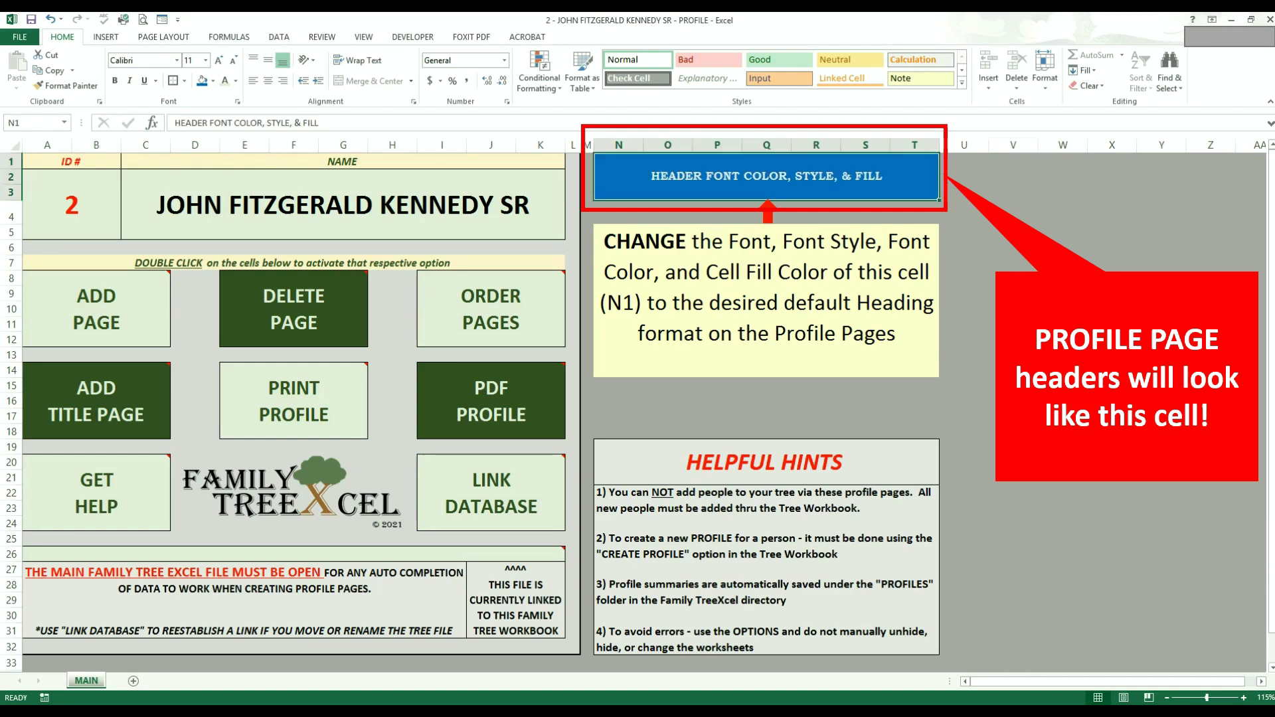
key("ctrl+z")
key("ctrl+z")
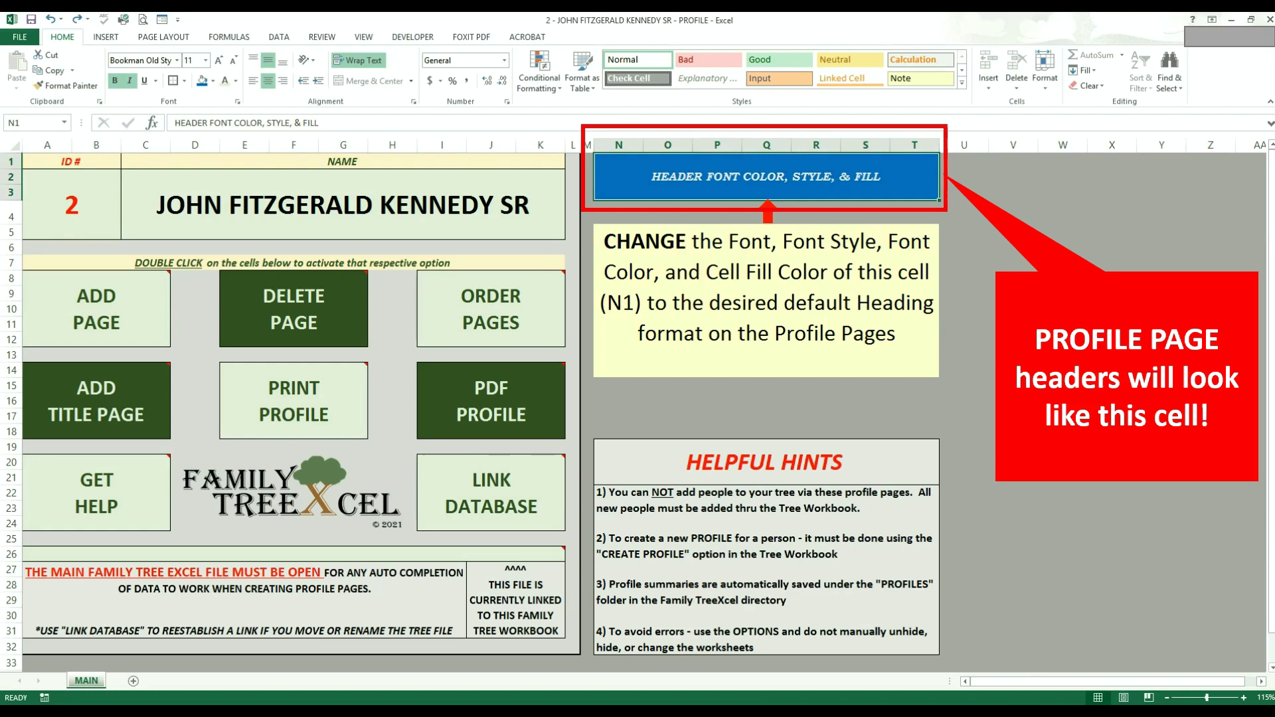
left_click(1013, 309)
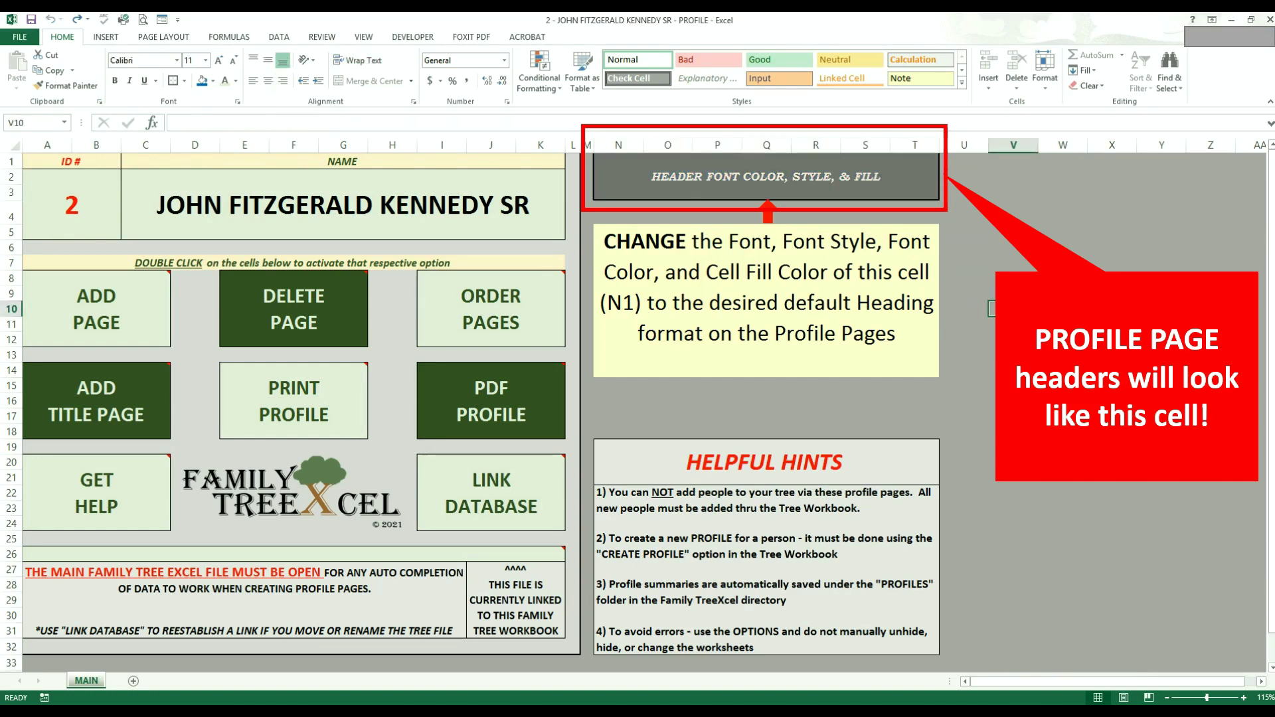
Step: Look over the profile option cells on the MAIN sheet, from Add Page through Link Database
mouse_move(296, 376)
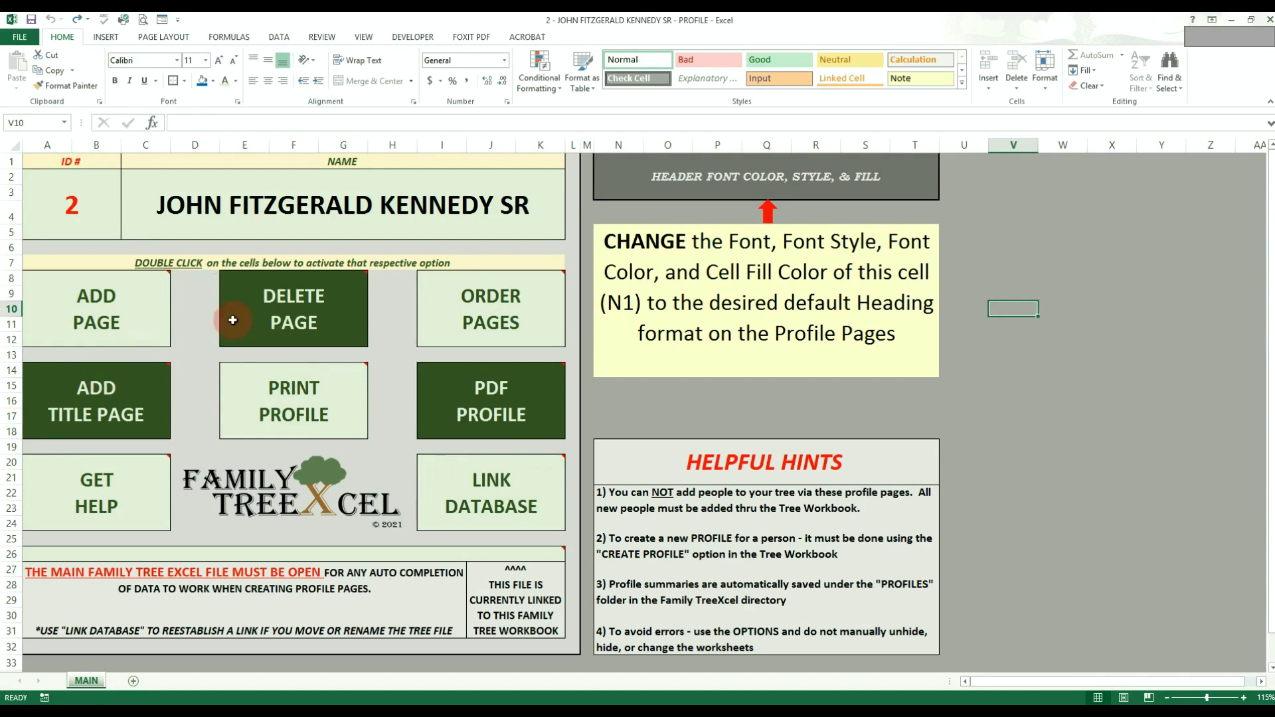
mouse_move(120, 319)
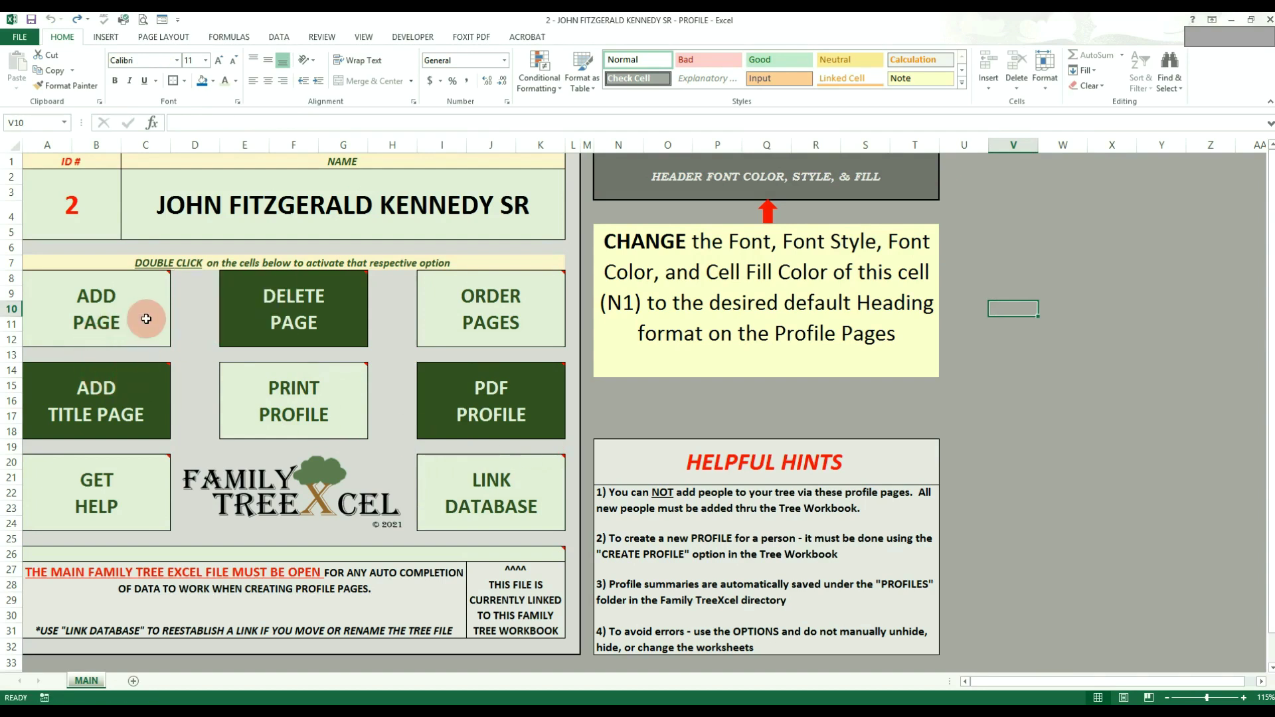
left_click(142, 320)
left_click(286, 319)
left_click(516, 323)
left_click(518, 397)
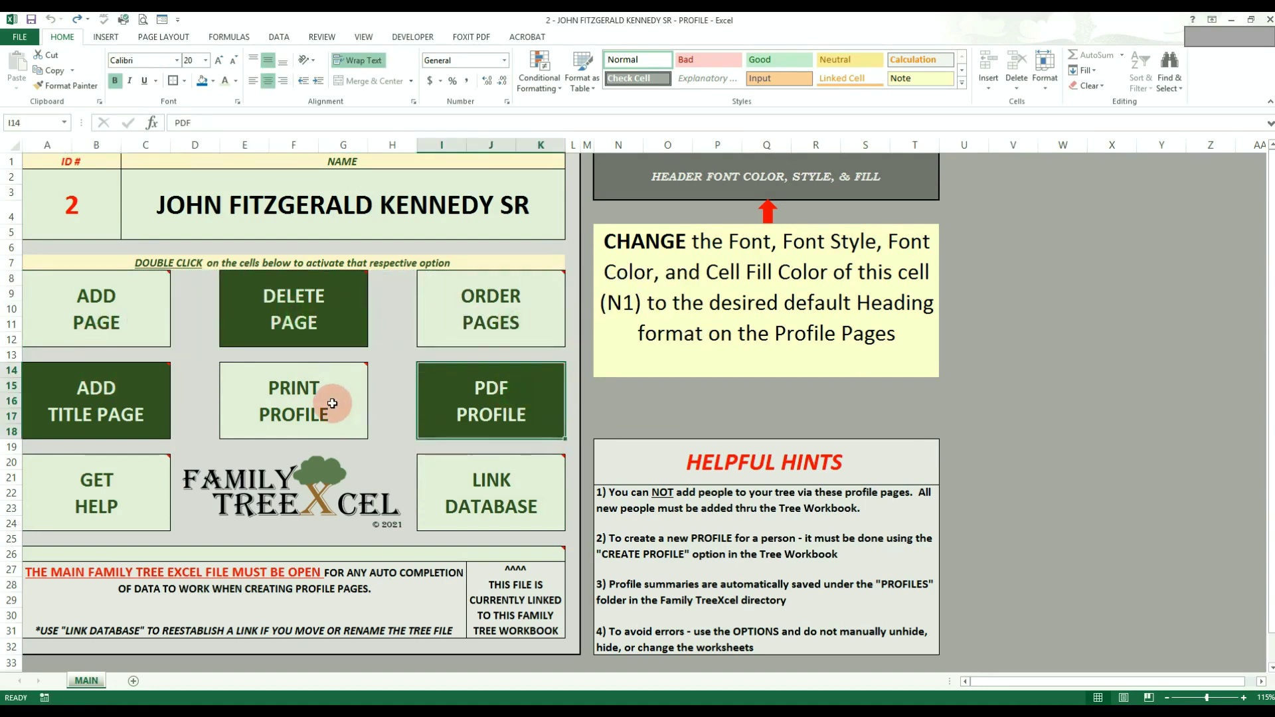
left_click(333, 403)
left_click(116, 396)
left_click(119, 477)
left_click(495, 475)
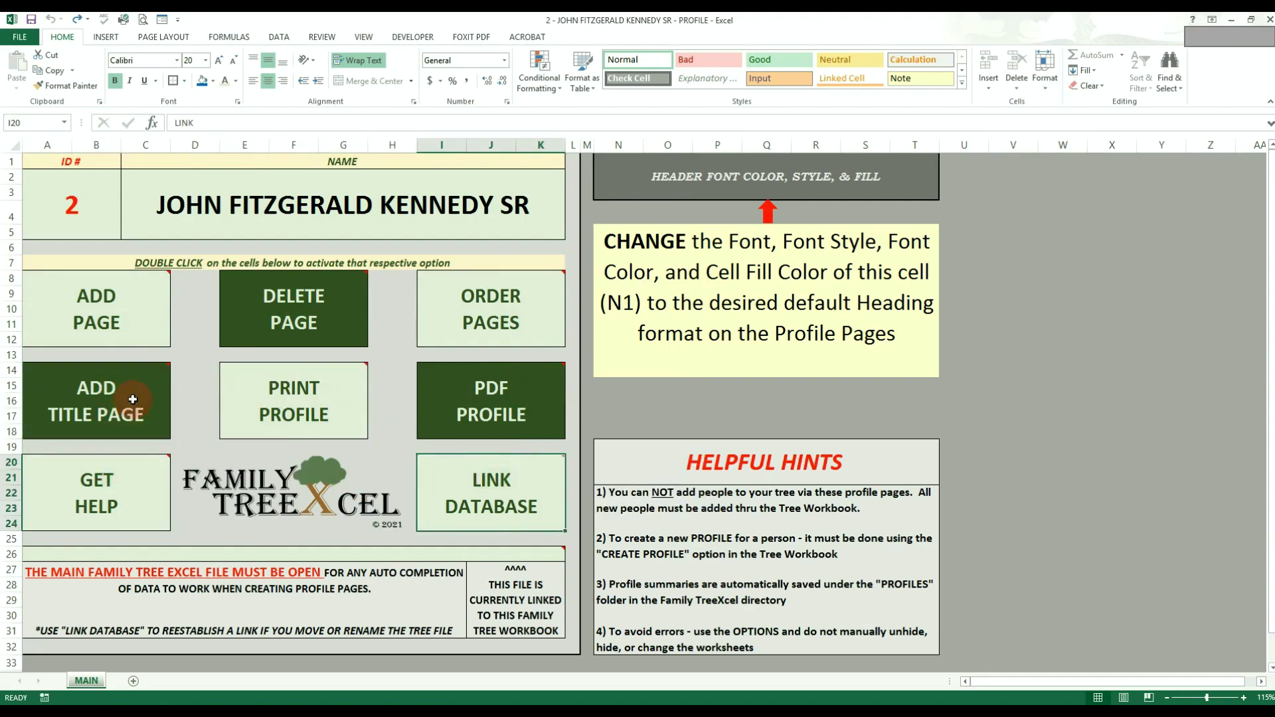
Step: Open the form for adding a new profile page for John Fitzgerald Kennedy Sr
mouse_move(114, 318)
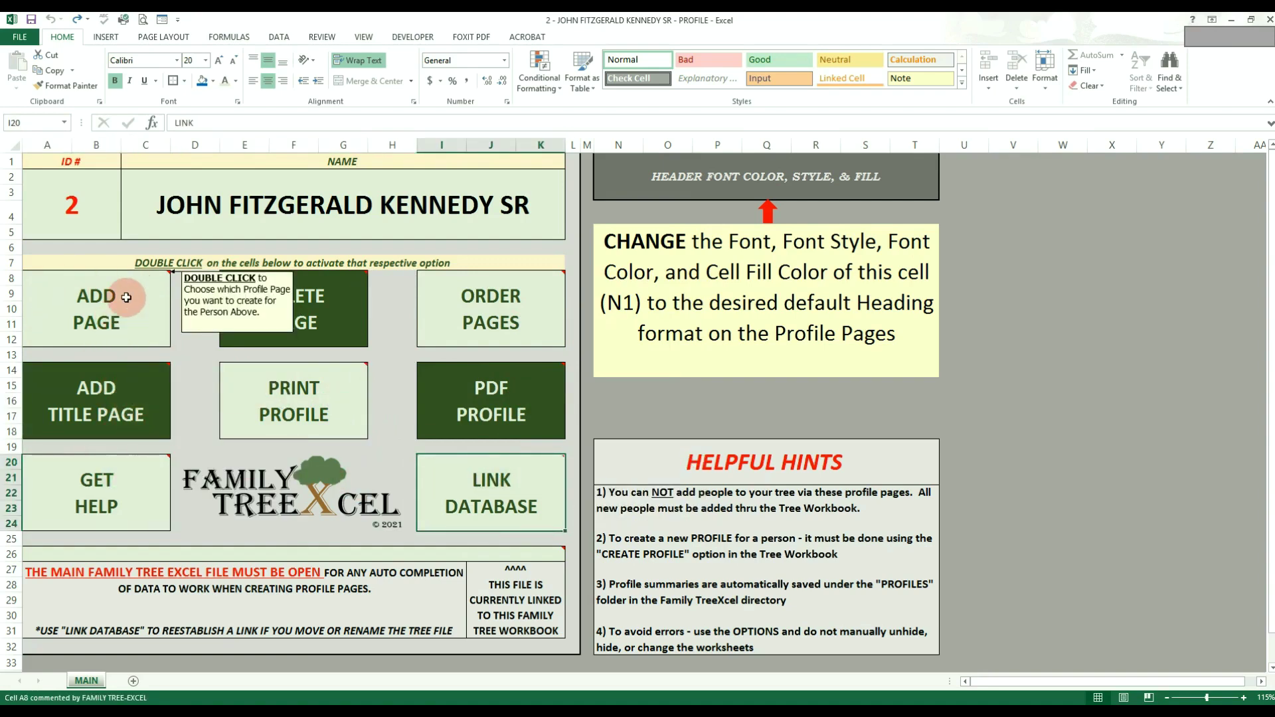
left_click(134, 318)
double_click(133, 317)
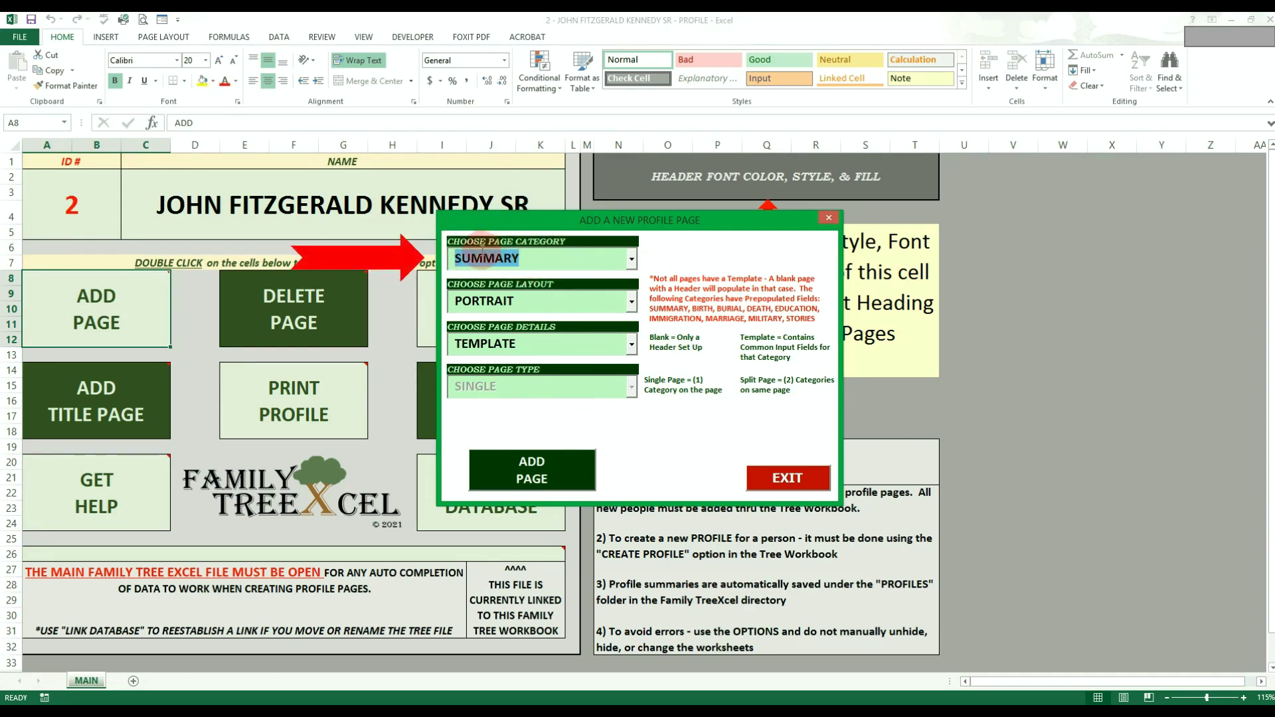
Step: Browse the page categories for the new profile page and set the category to DEATH
left_click(631, 260)
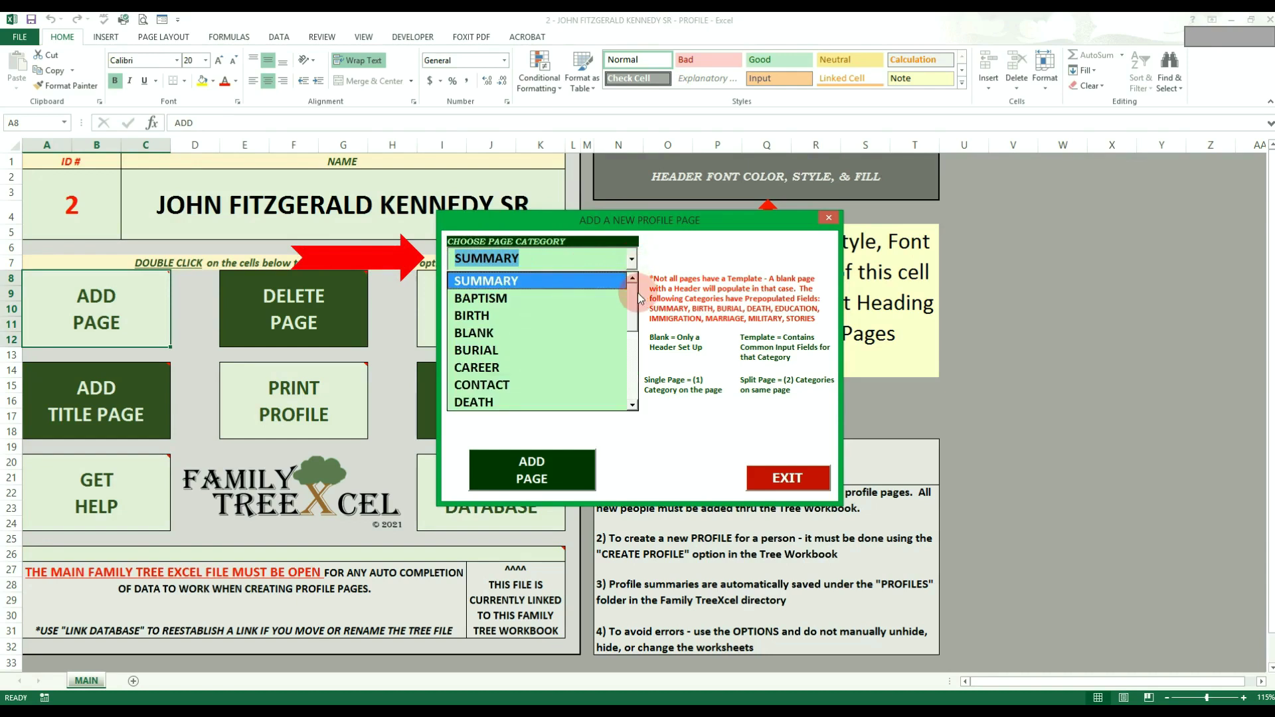
mouse_move(634, 309)
left_mouse_down()
mouse_move(627, 403)
mouse_move(628, 297)
left_mouse_up()
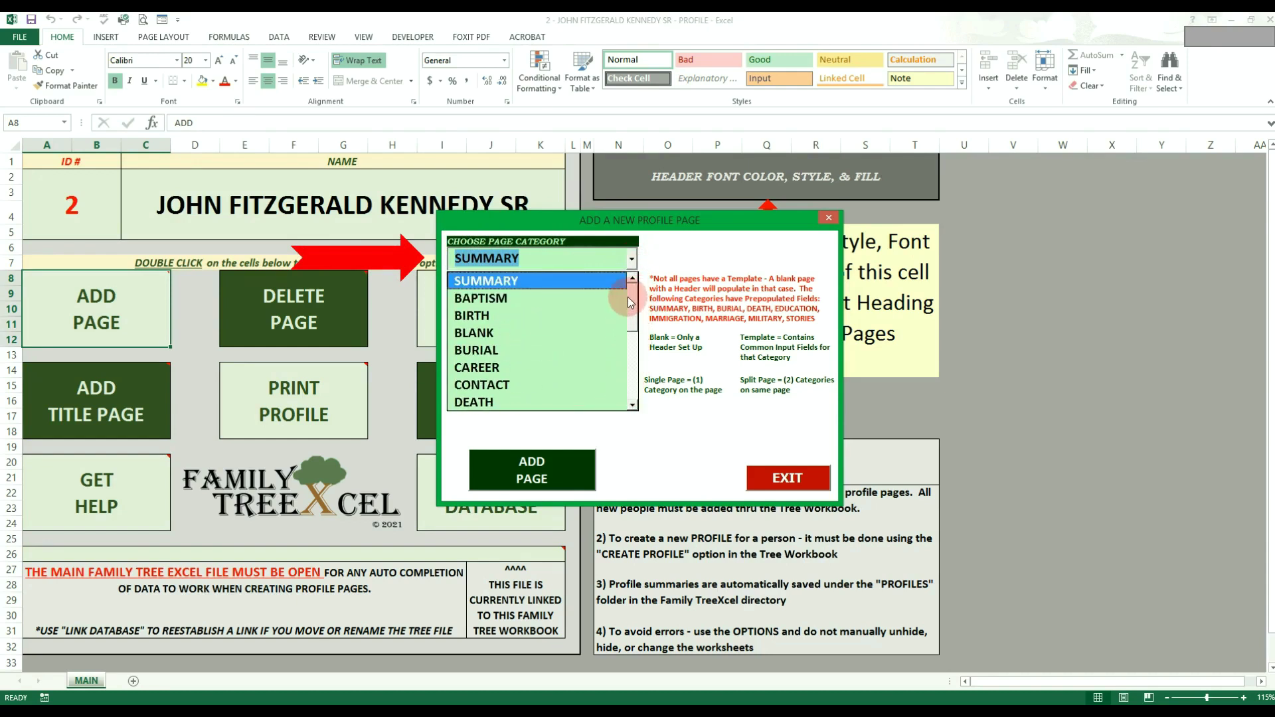
left_click(546, 297)
type("DEATH")
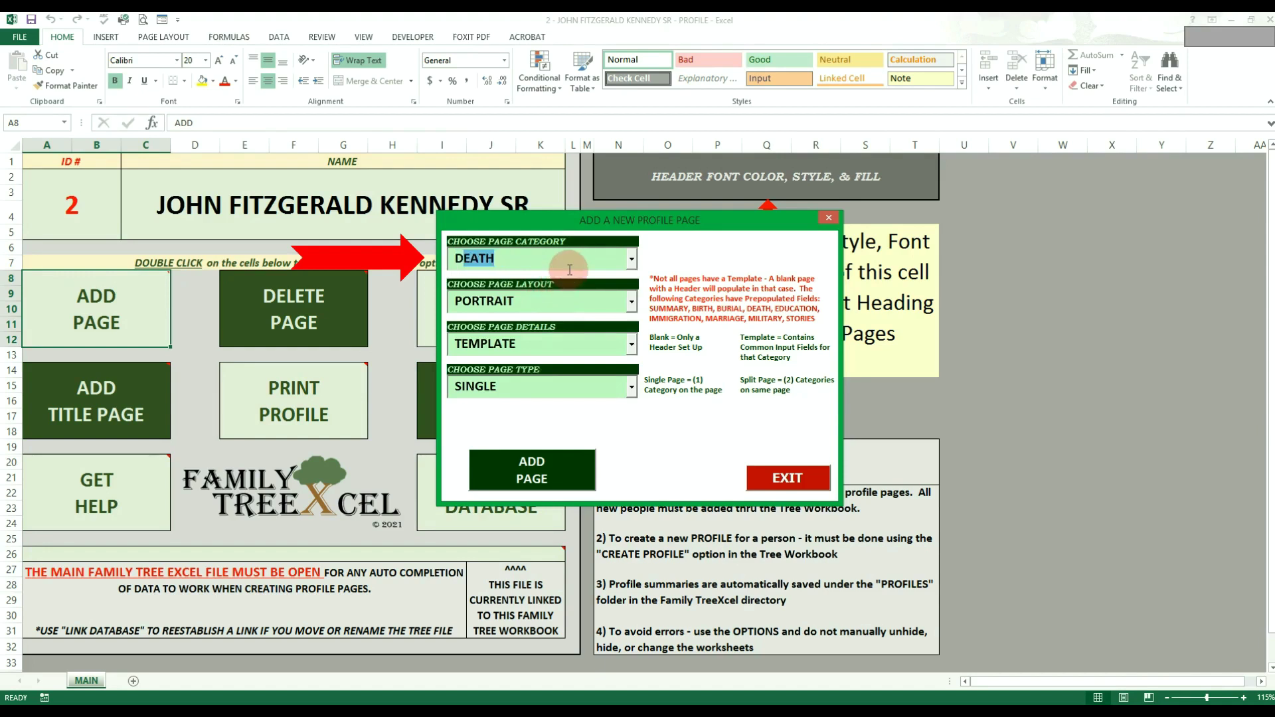
Step: Change the new profile page's category to BLANK
left_click(625, 260)
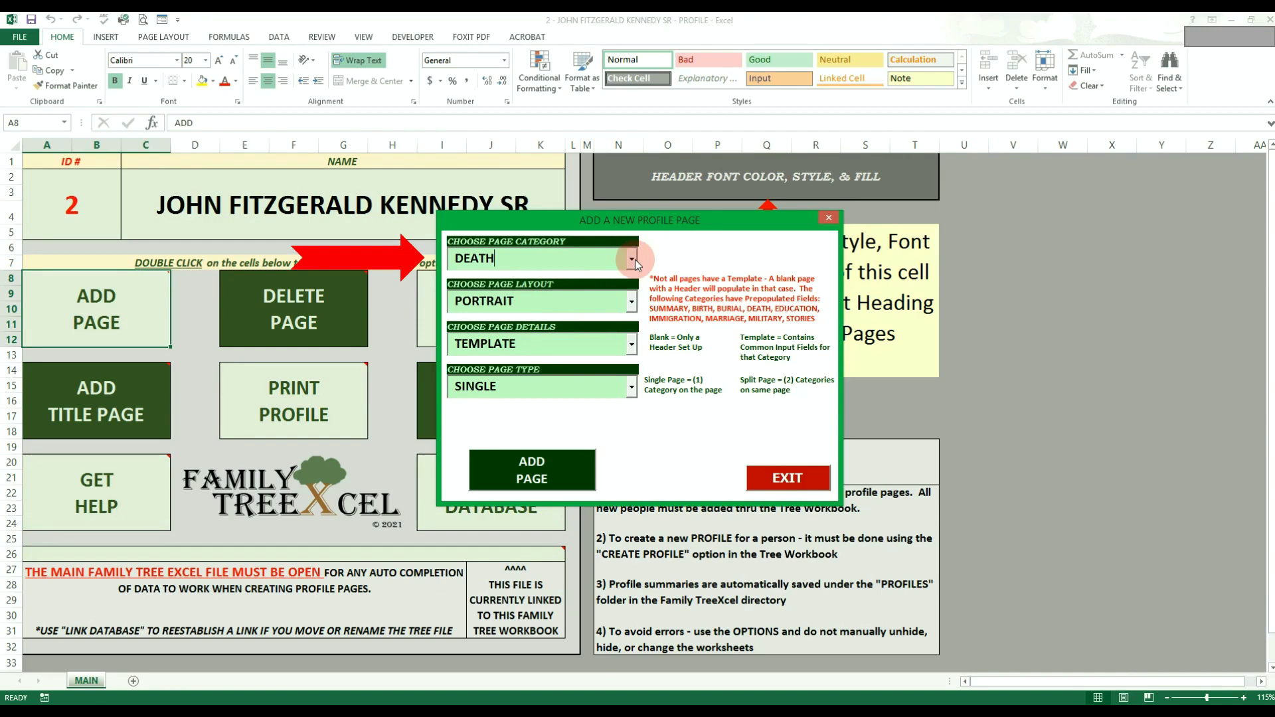
left_click(631, 259)
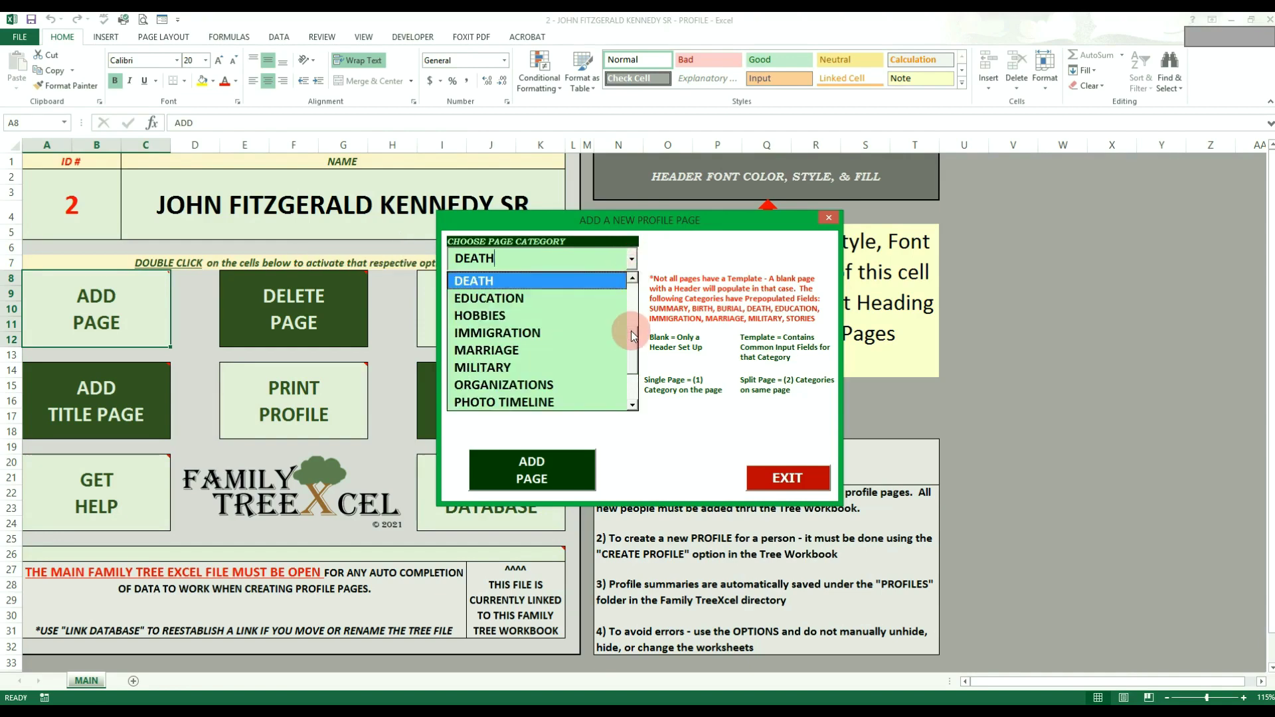
scroll(631, 342, "up", 1)
scroll(631, 342, "up", 2)
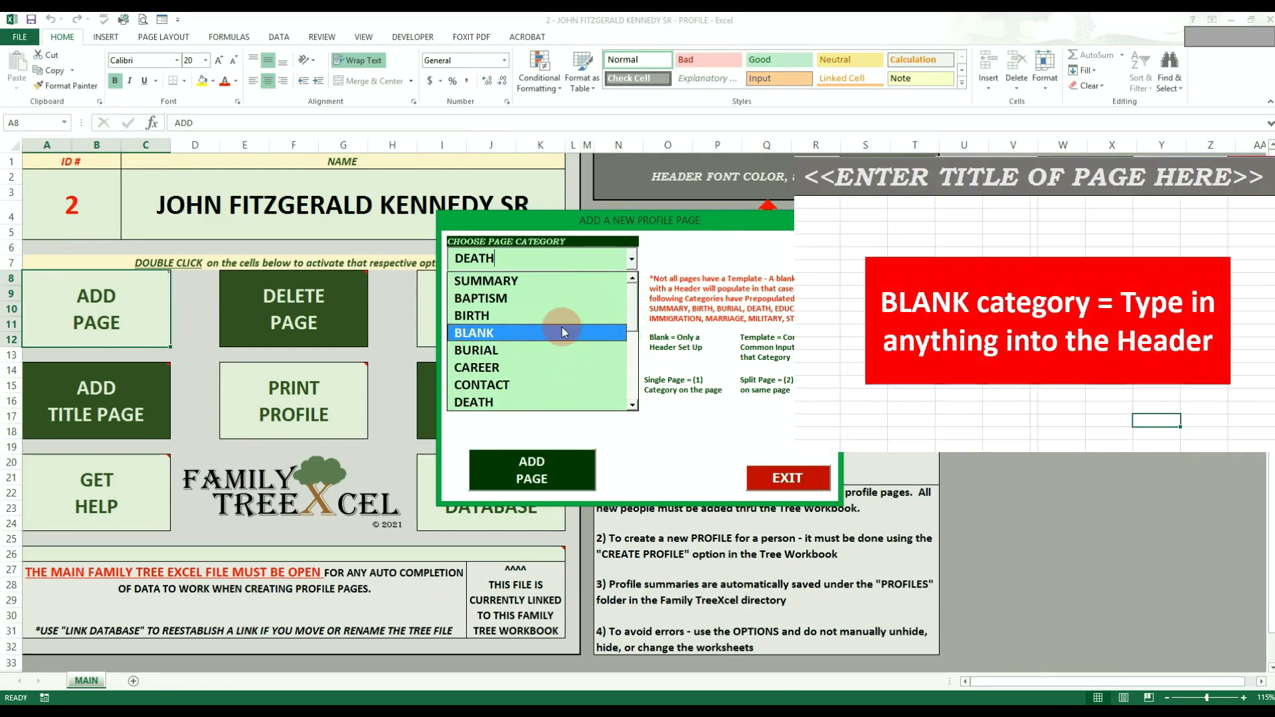
left_click(562, 331)
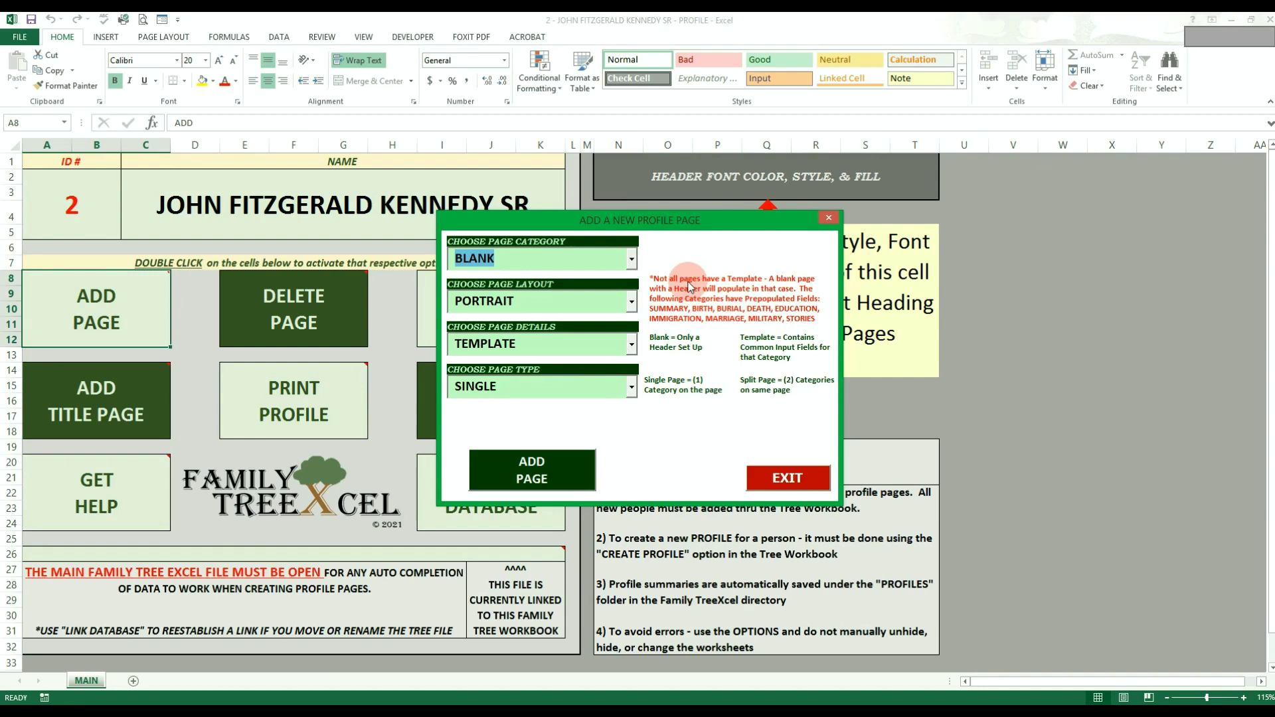
Step: Set the page category to MARRIAGE and choose Jacqueline Lee Bouvier as the spouse
left_click(632, 260)
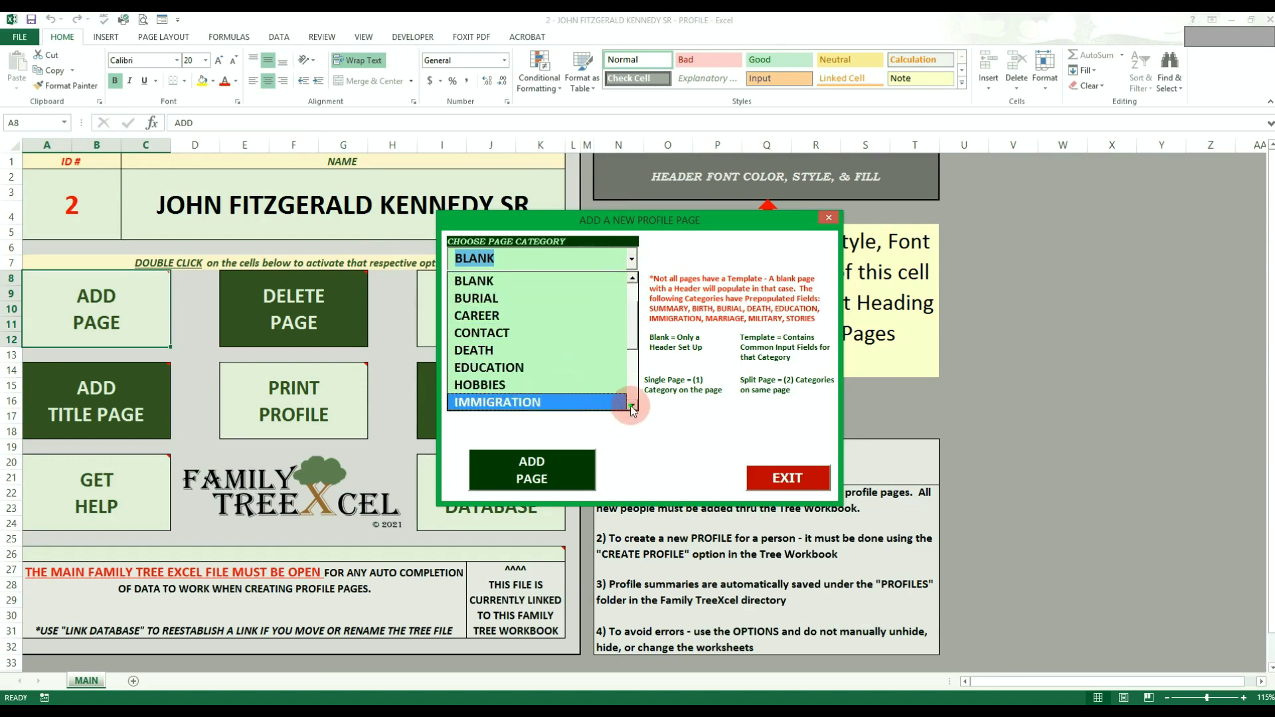
scroll(631, 406, "down", 1)
left_click(582, 389)
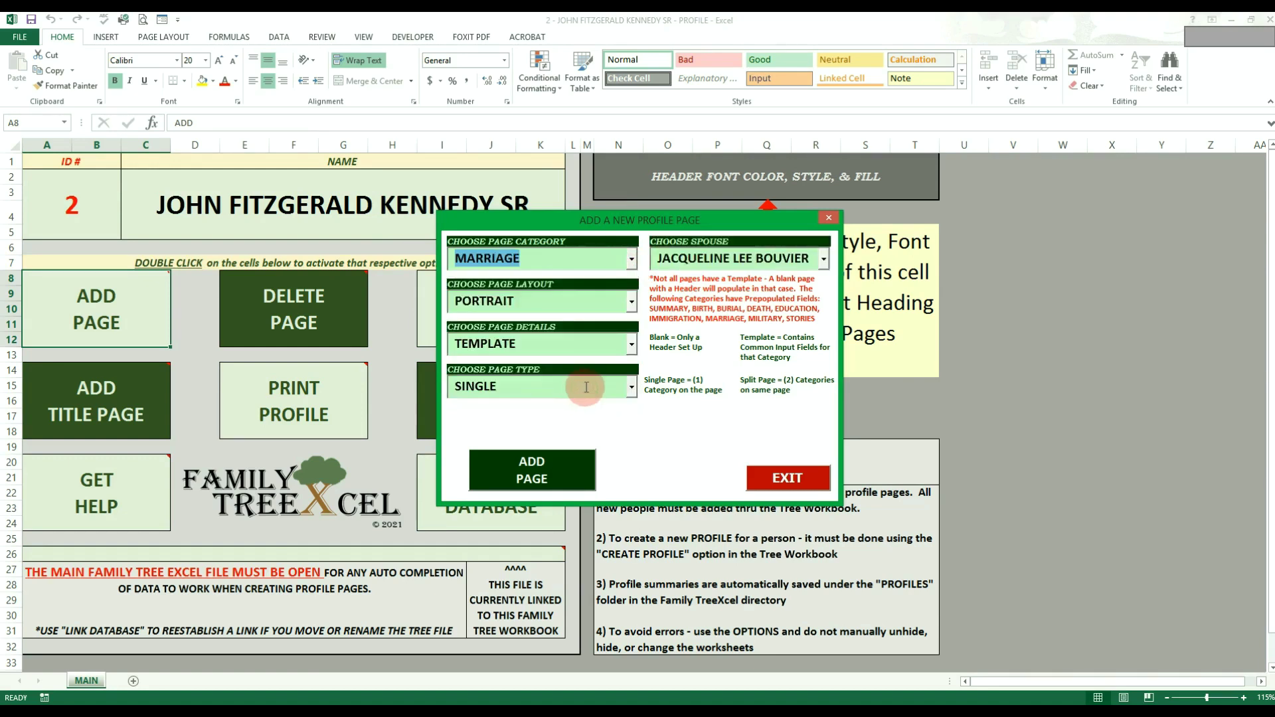
left_click(824, 259)
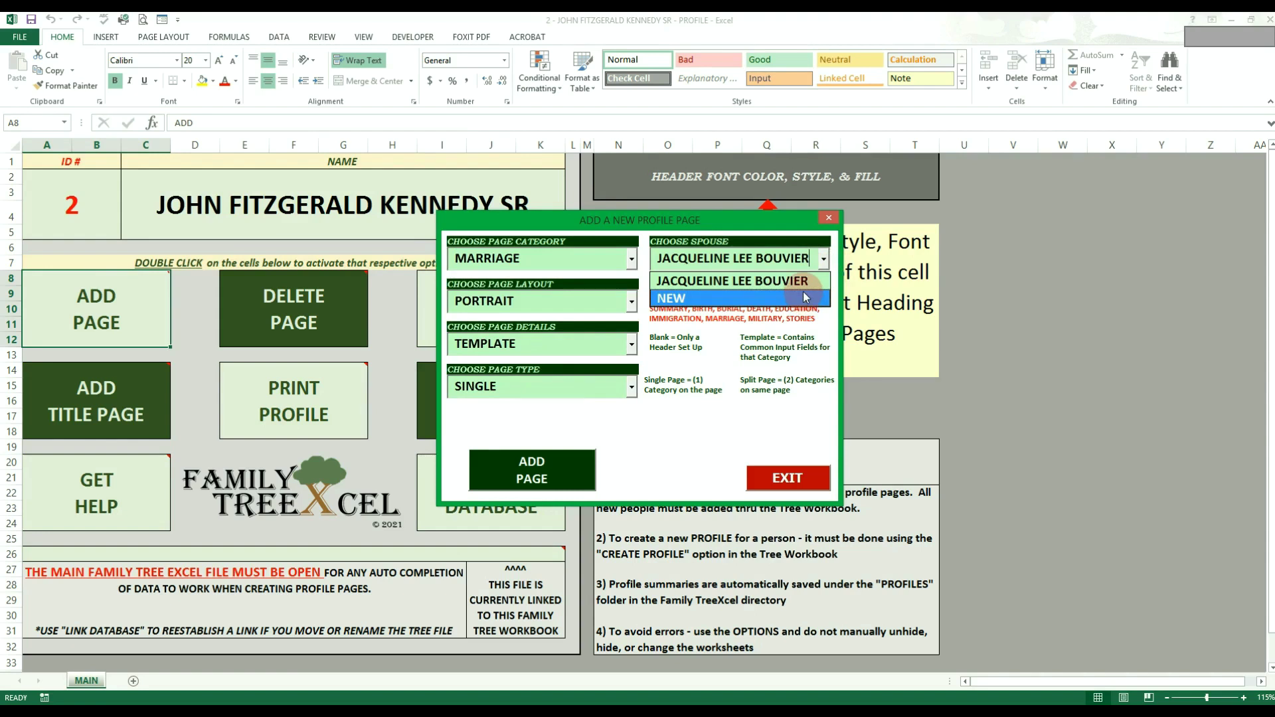
left_click(803, 285)
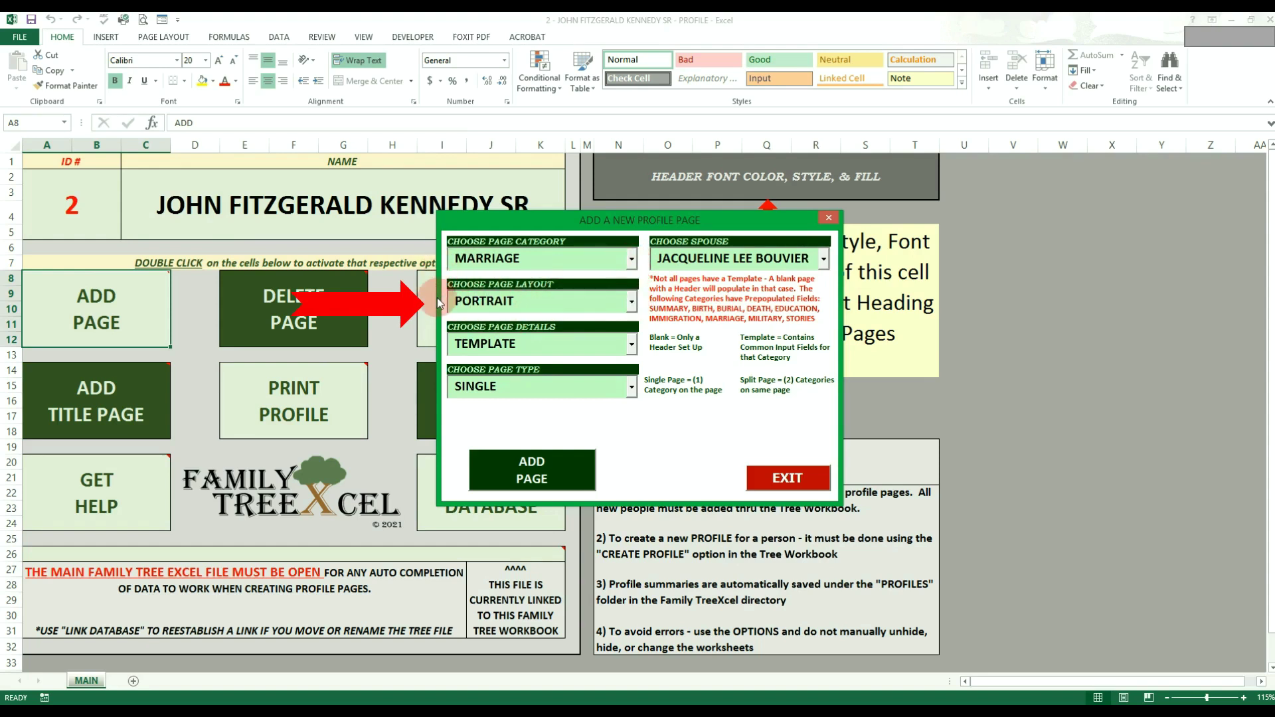
Step: Try the portrait and landscape layouts for the new page and leave the layout set to LANDSCAPE
left_click(631, 301)
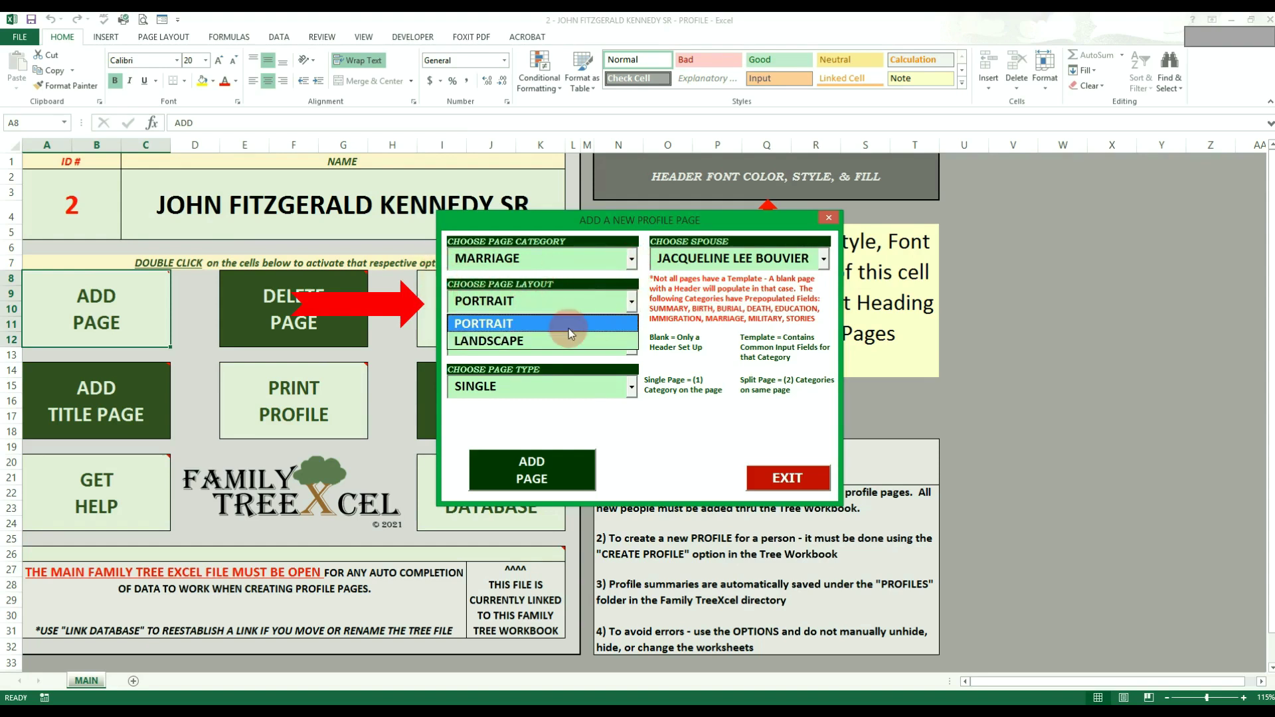
left_click(518, 341)
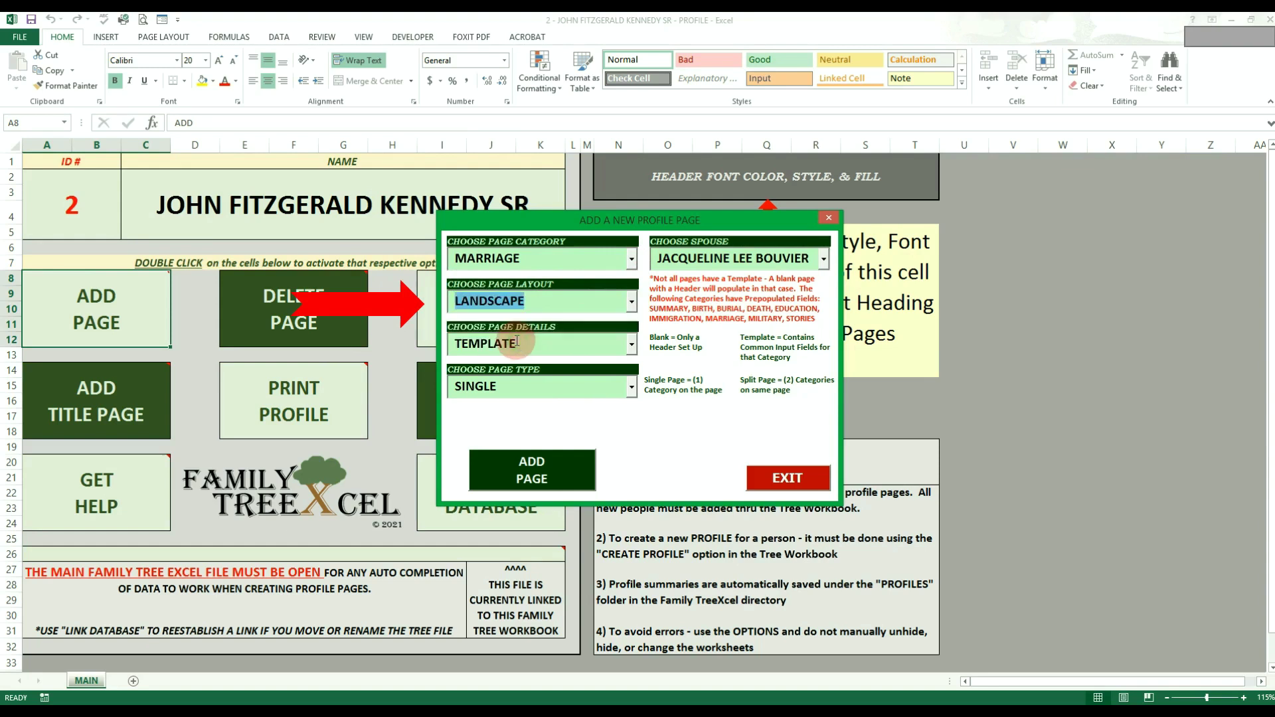
left_click(629, 303)
left_click(616, 322)
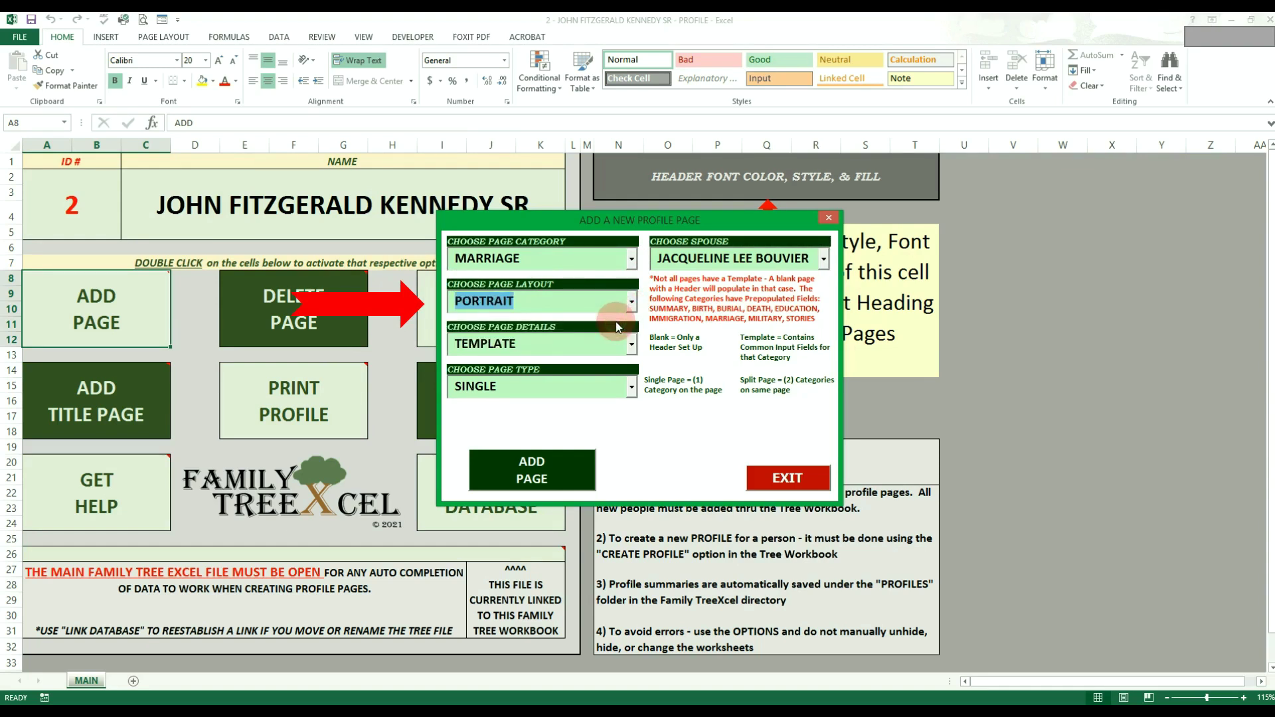
left_click(631, 302)
left_click(615, 340)
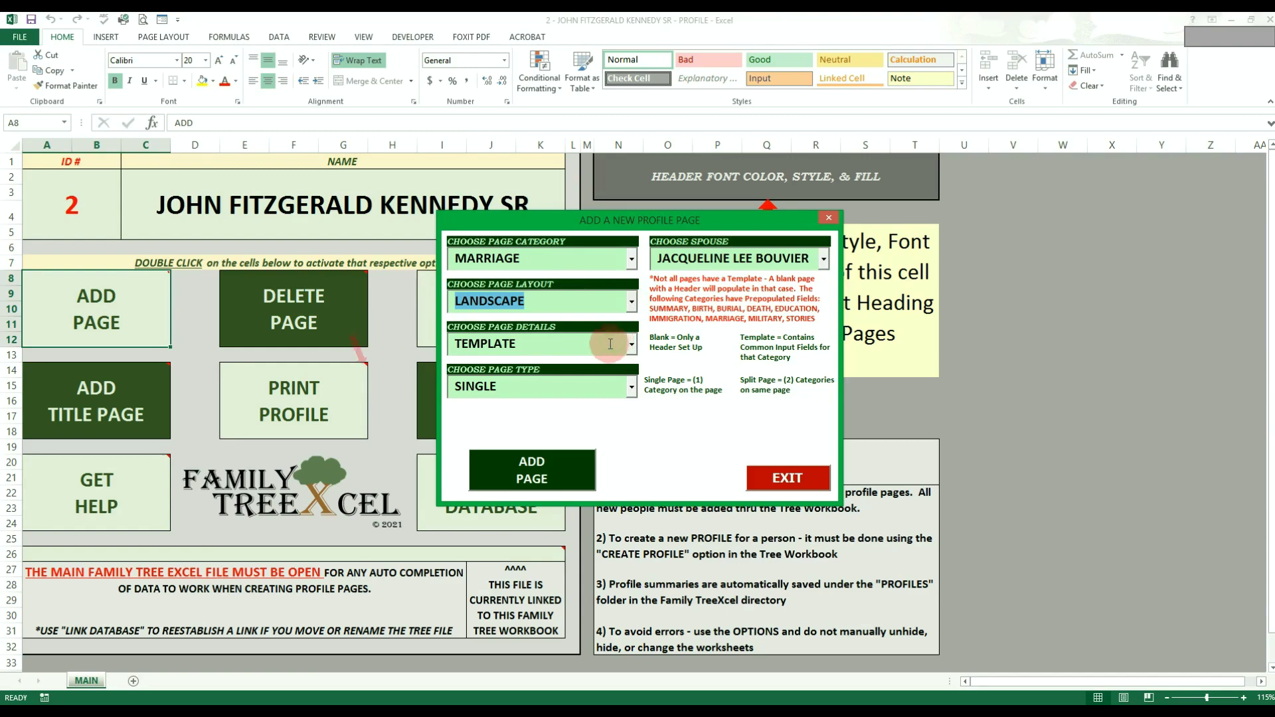
left_click(605, 345)
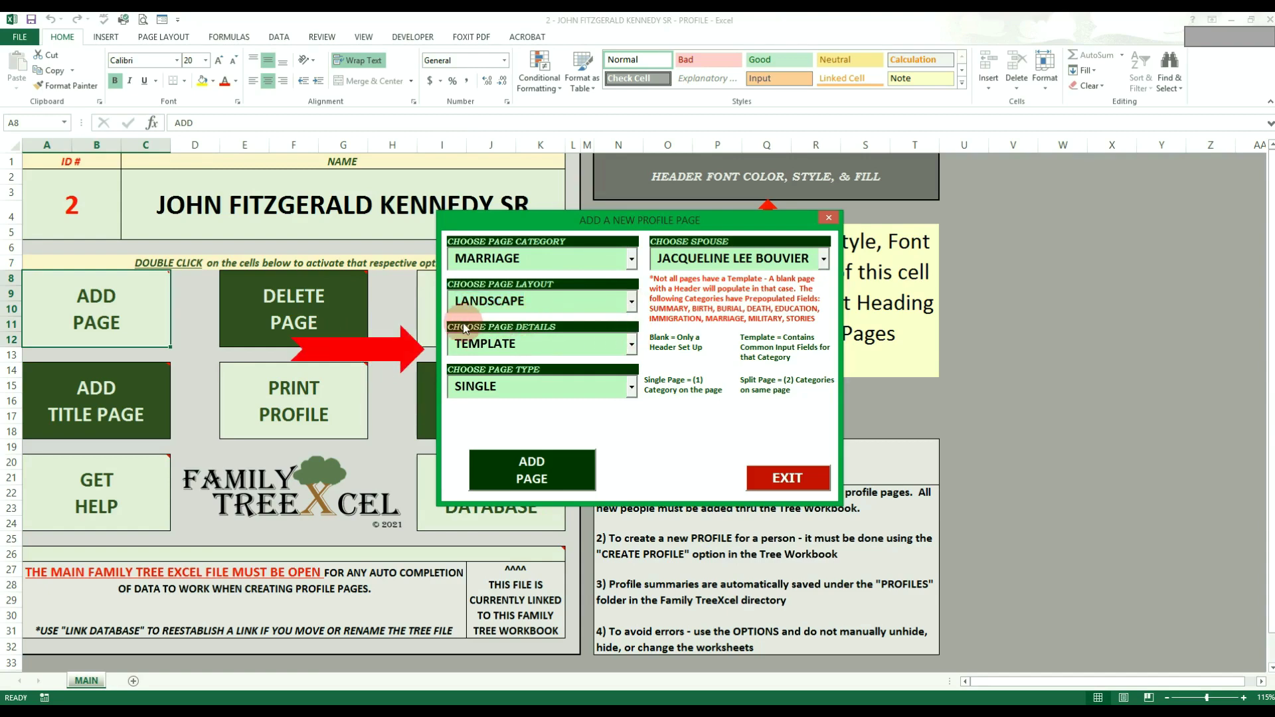
Step: Switch the page details to BLANK and return them to TEMPLATE
left_click(631, 345)
left_click(603, 366)
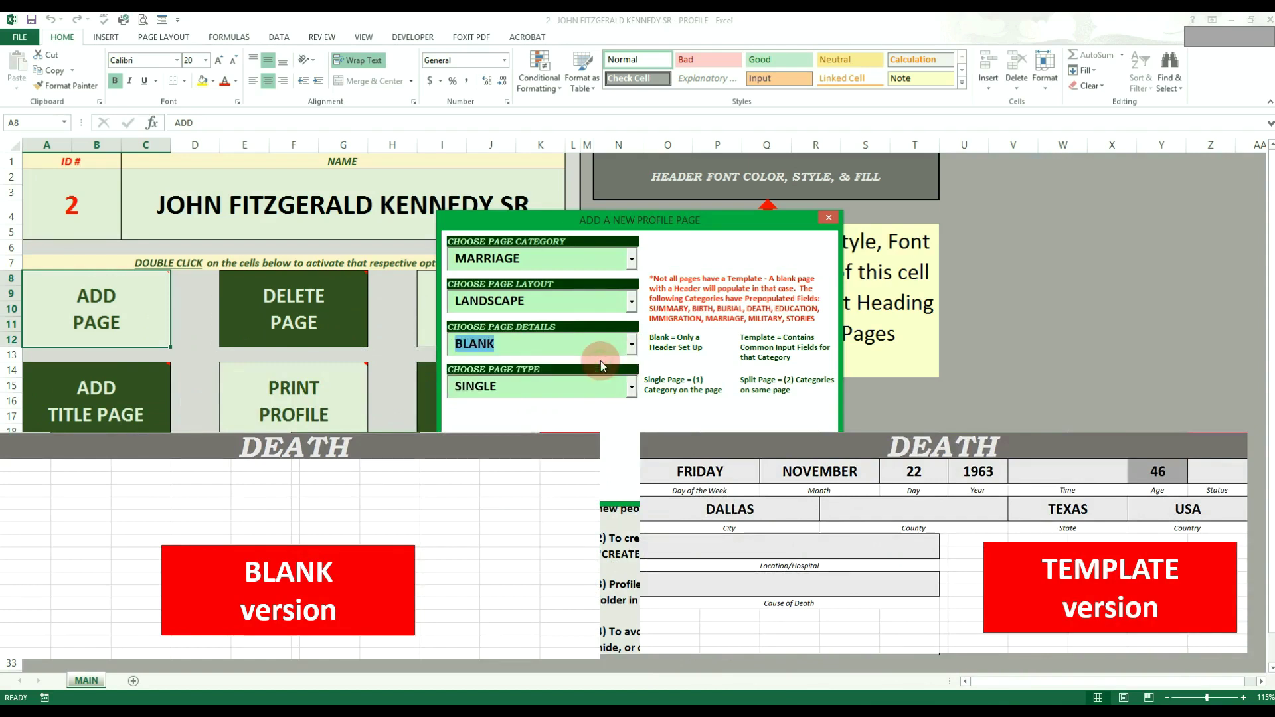
left_click(631, 344)
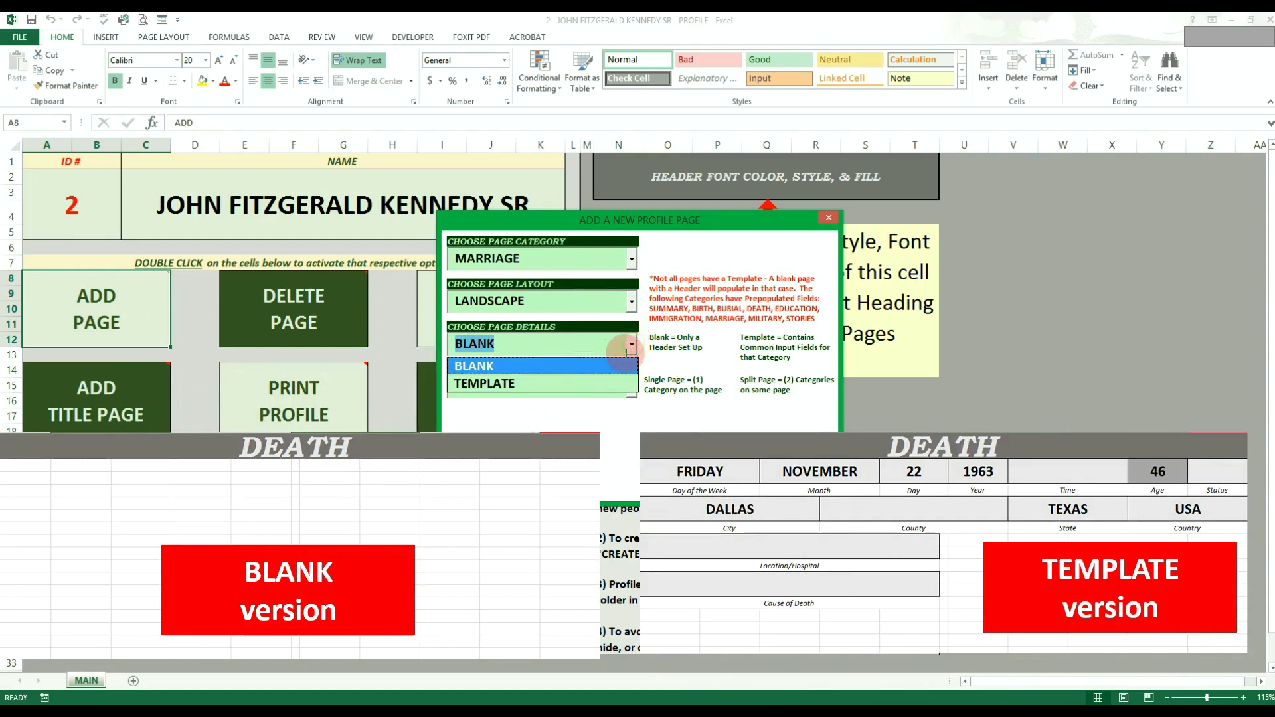
left_click(615, 383)
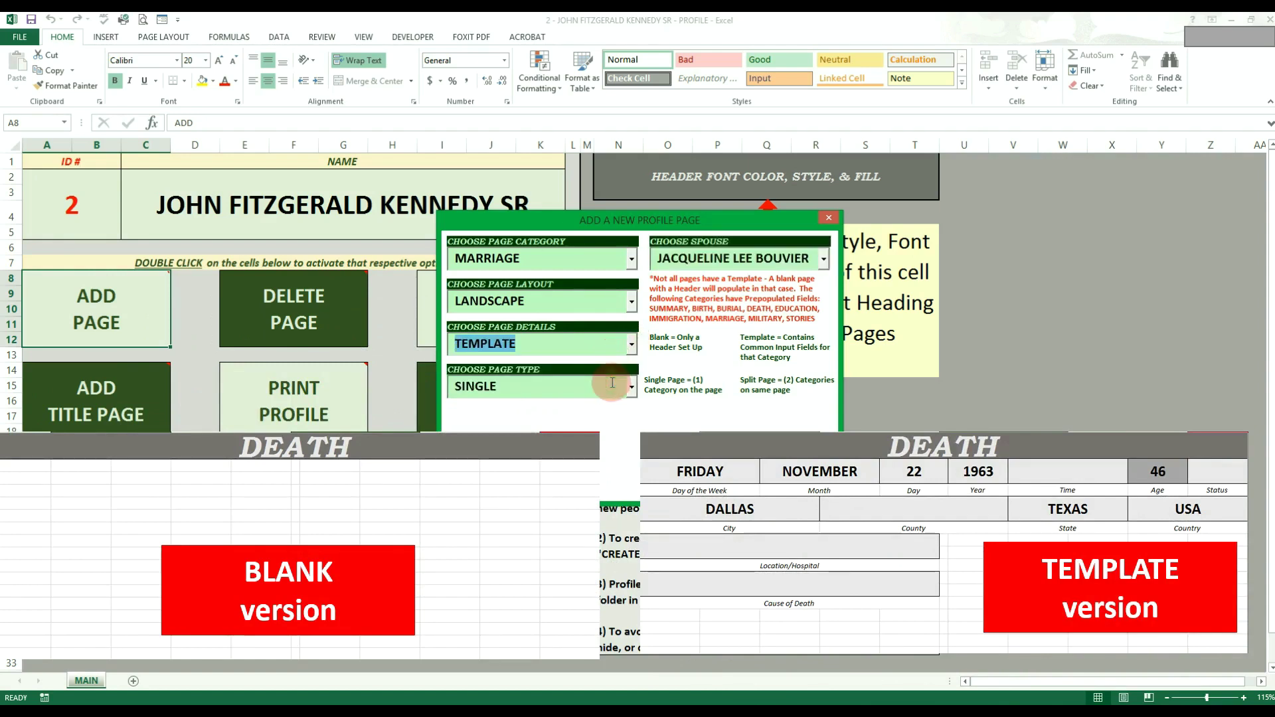
left_click(634, 344)
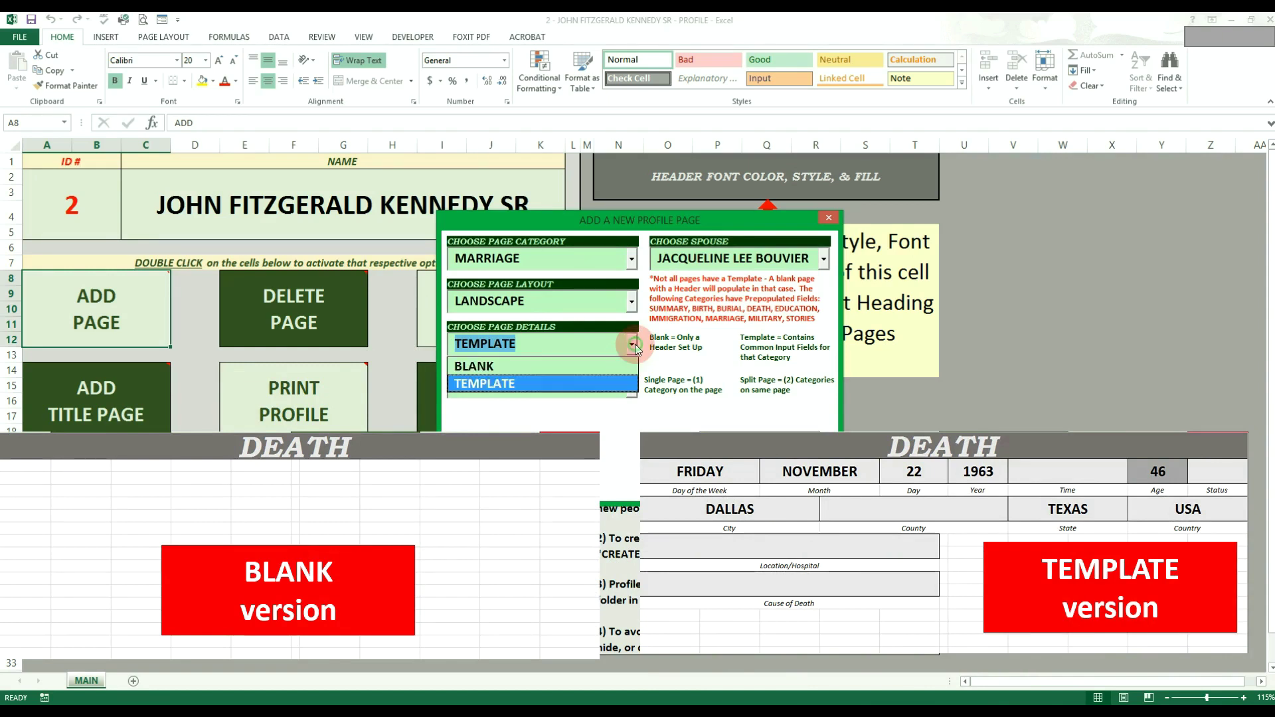
left_click(624, 383)
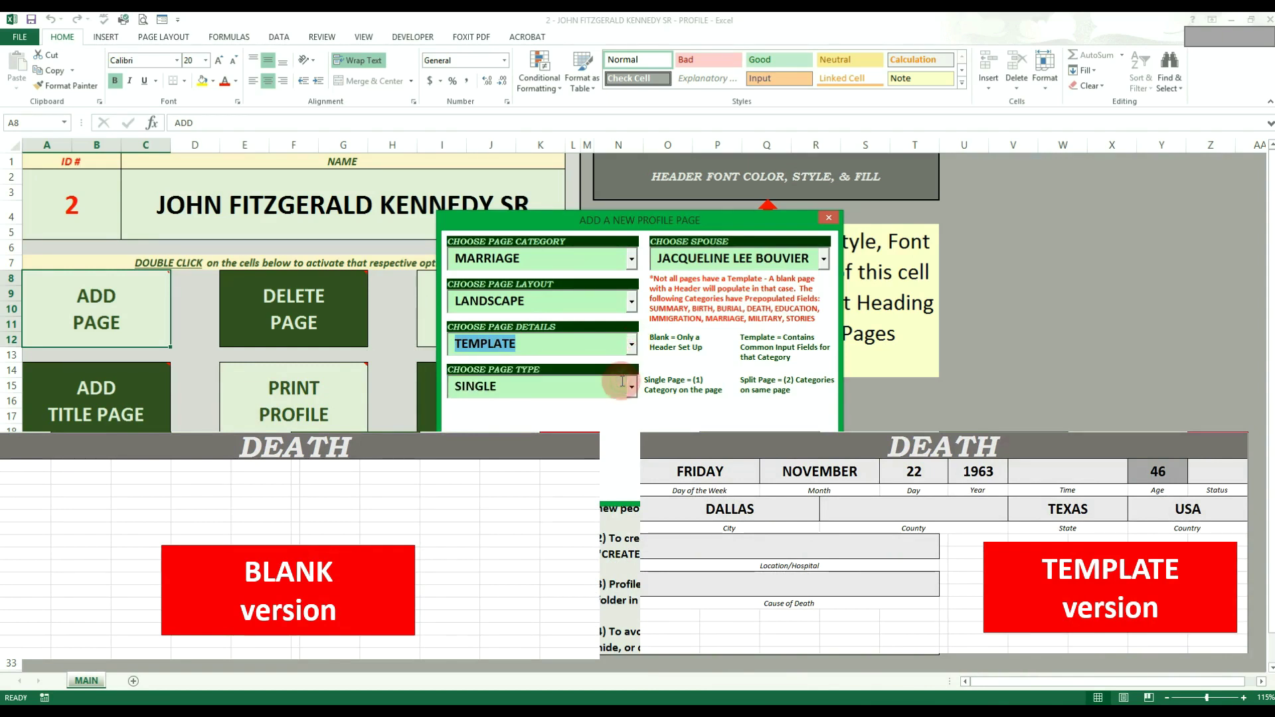
Step: Set the page category to BAPTISM and the page details to BLANK
left_click(633, 265)
left_click(633, 280)
left_click(633, 280)
left_click(560, 293)
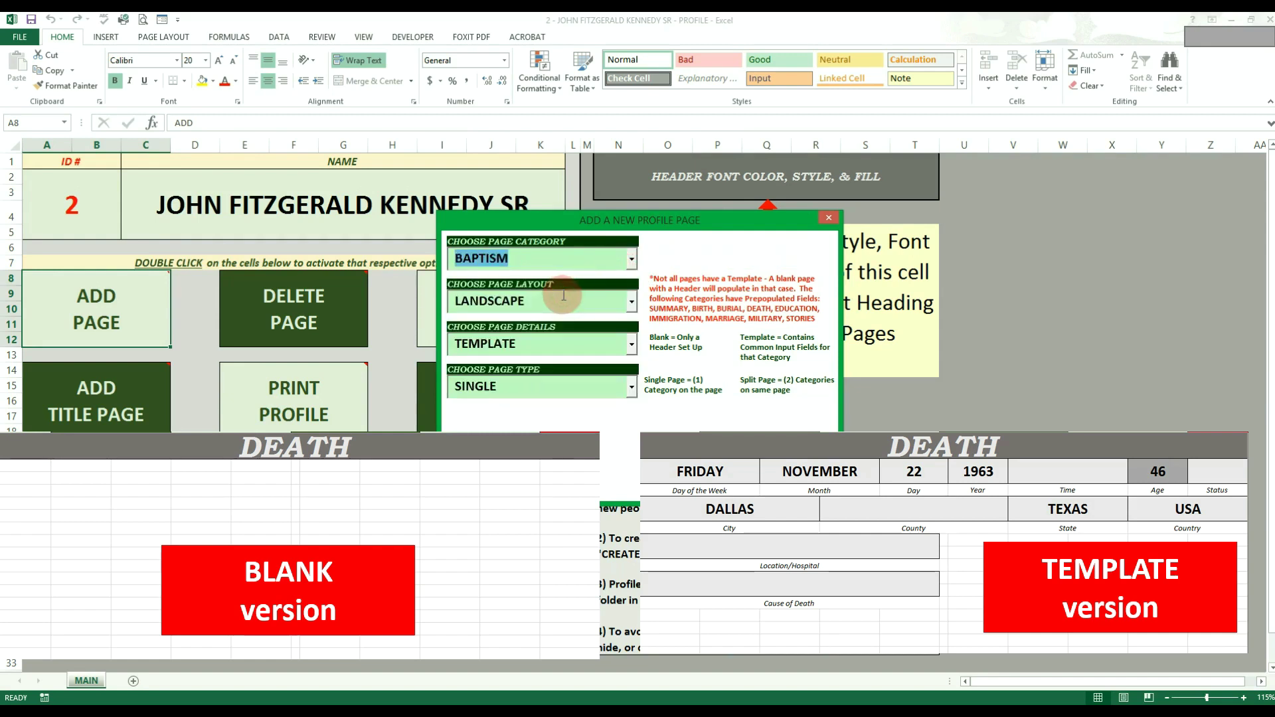
left_click(632, 343)
left_click(607, 369)
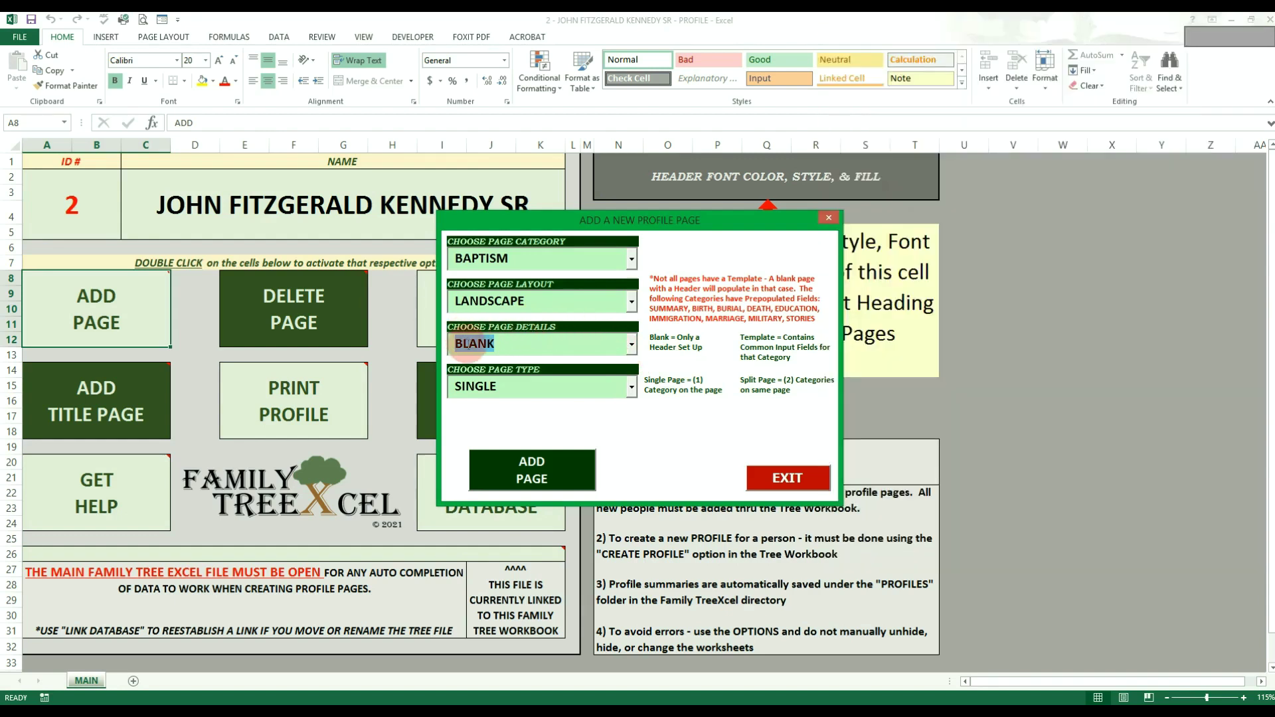
Step: Set the page type to SPLIT and choose BIRTH as the split page's second category
left_click(515, 344)
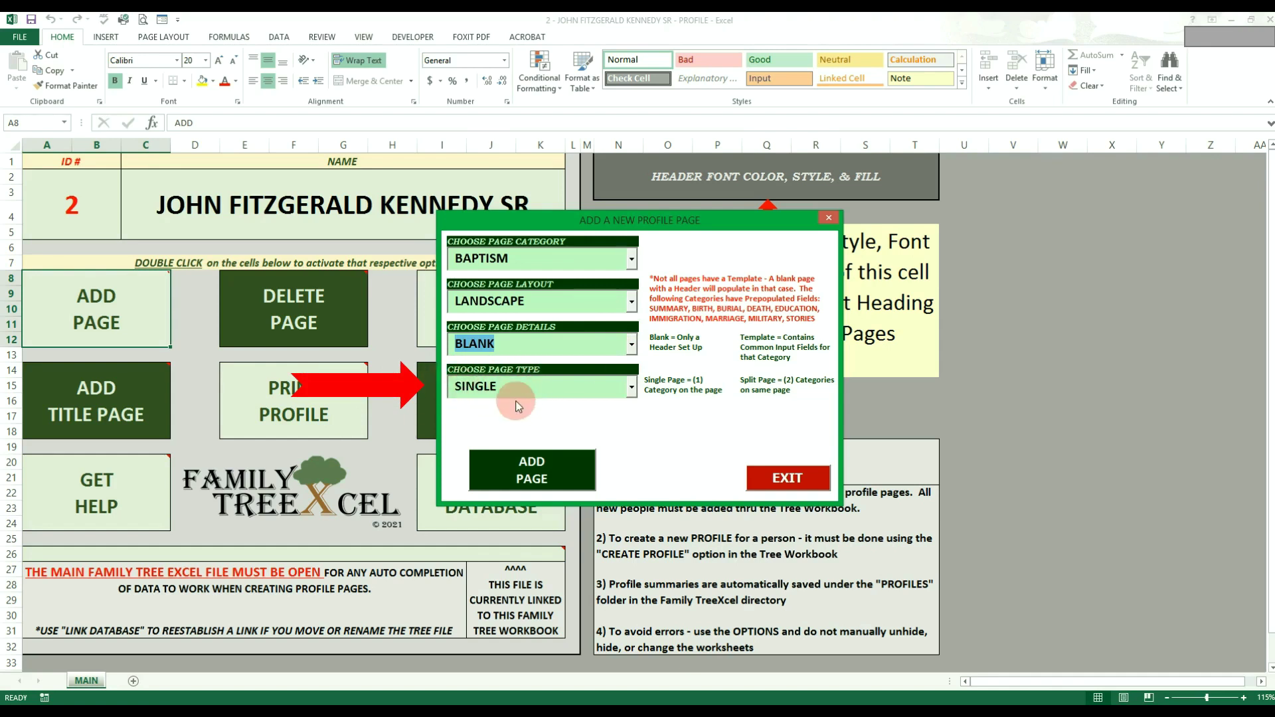
left_click(631, 389)
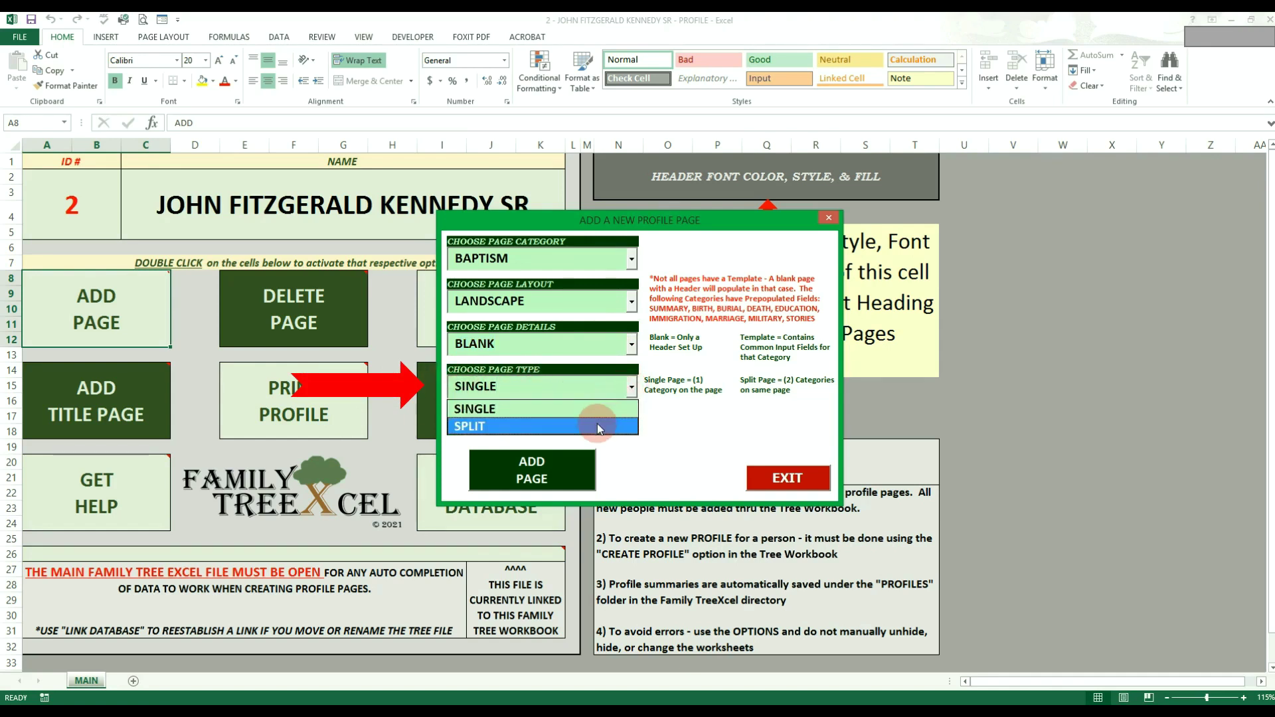
left_click(598, 410)
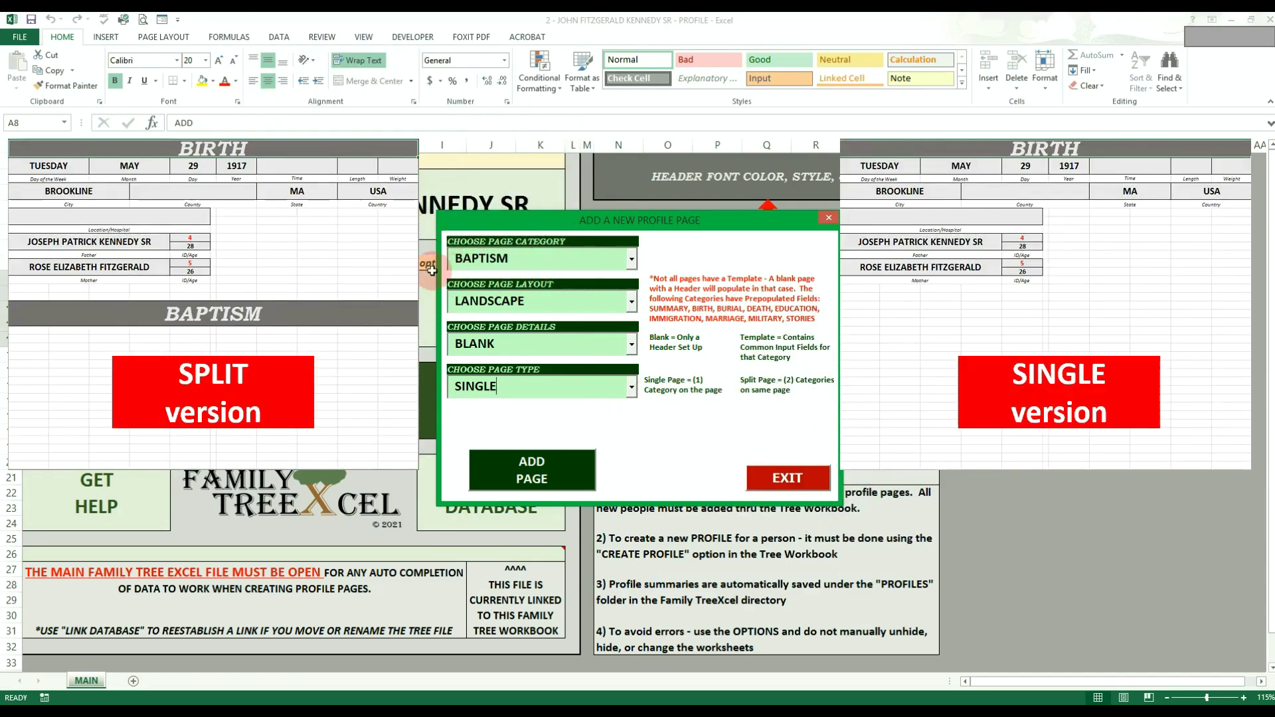
left_click(631, 386)
left_click(596, 423)
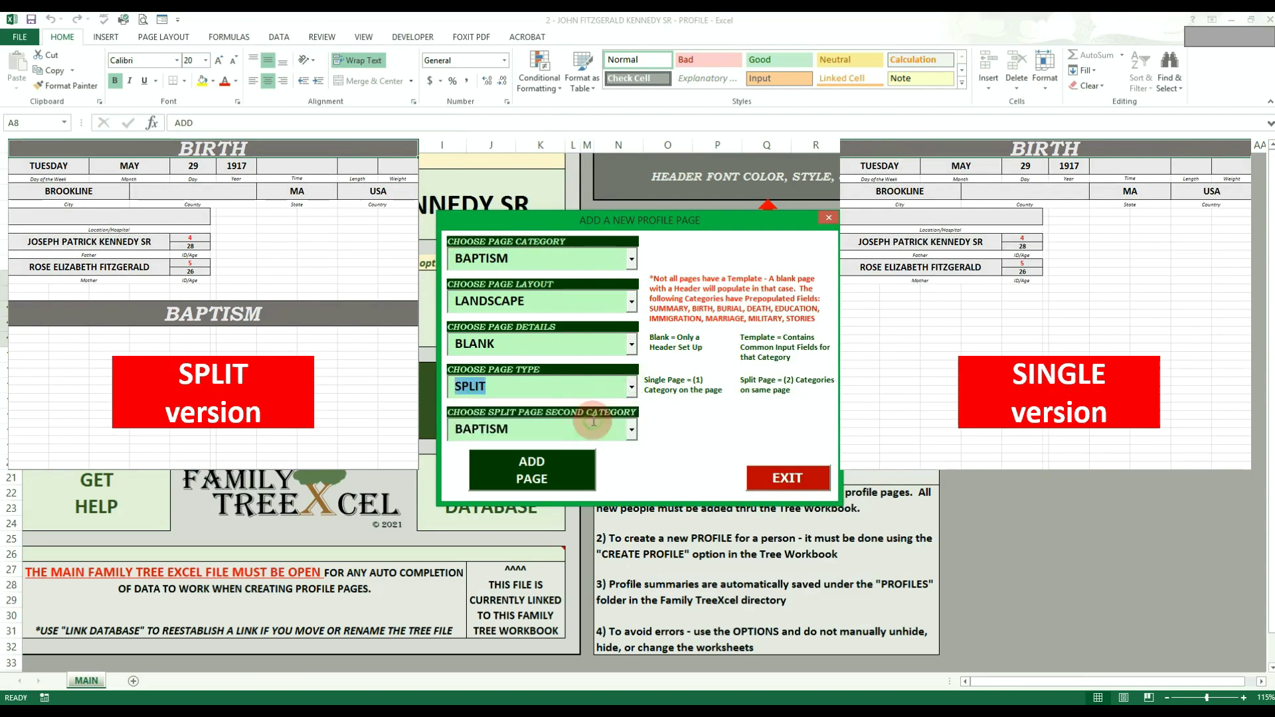
left_click(629, 431)
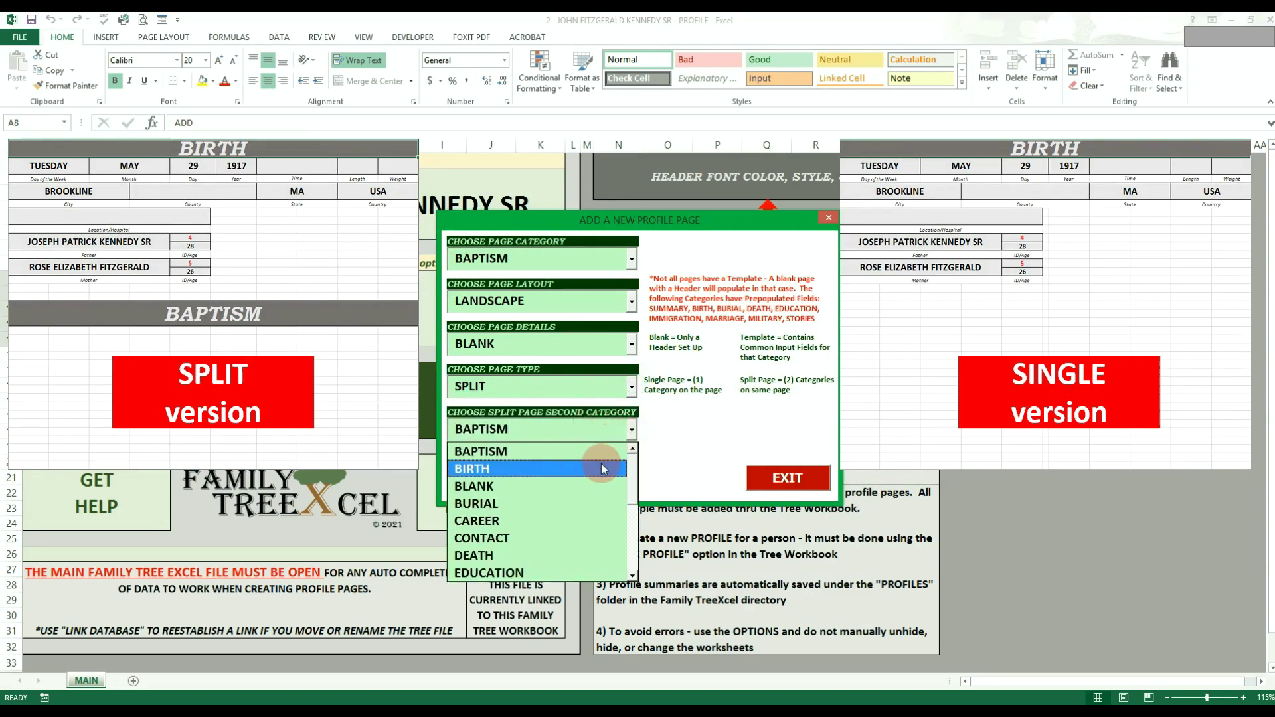
left_click(600, 463)
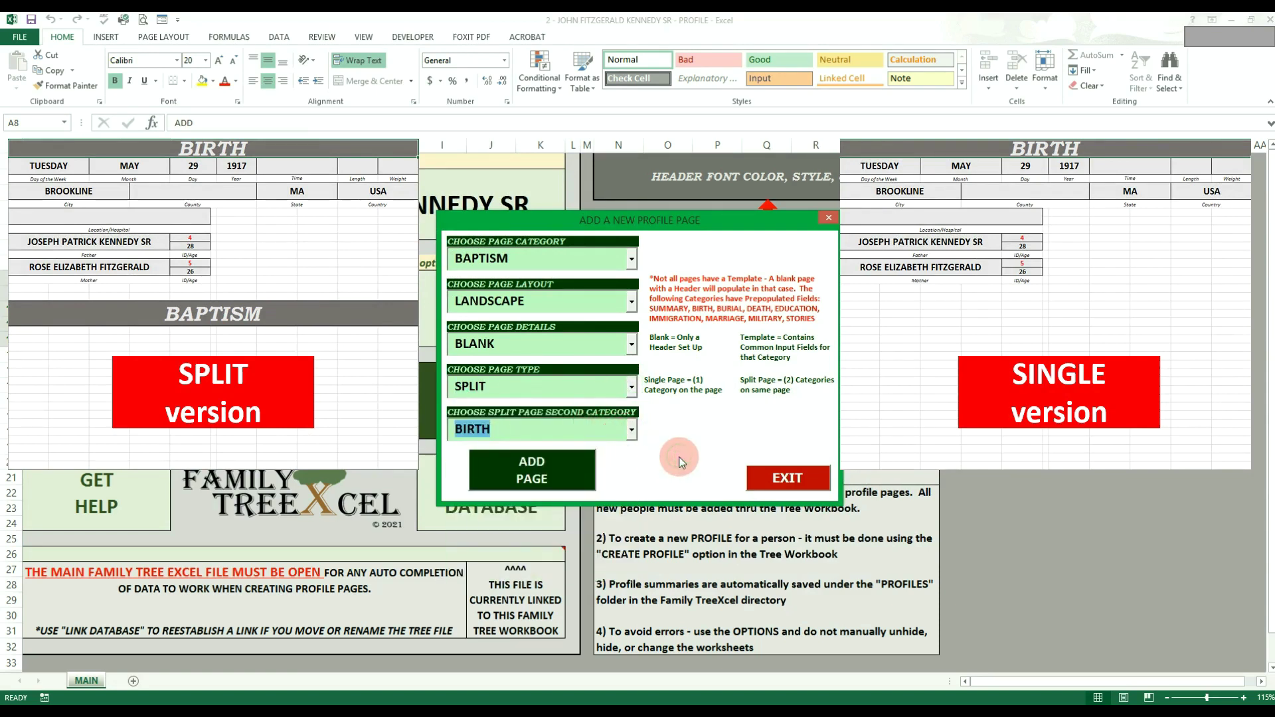
Step: Change the page category to BIRTH and the split page's second category to BAPTISM
left_click(629, 257)
left_click(609, 295)
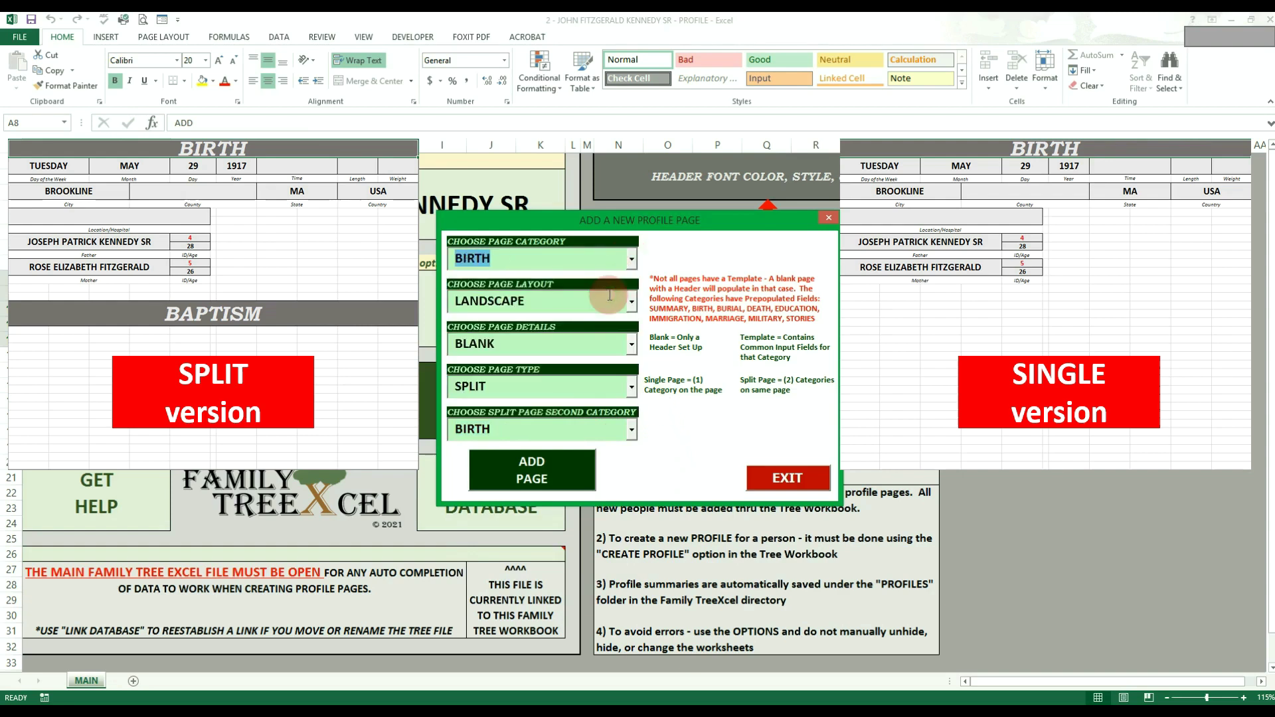
left_click(630, 430)
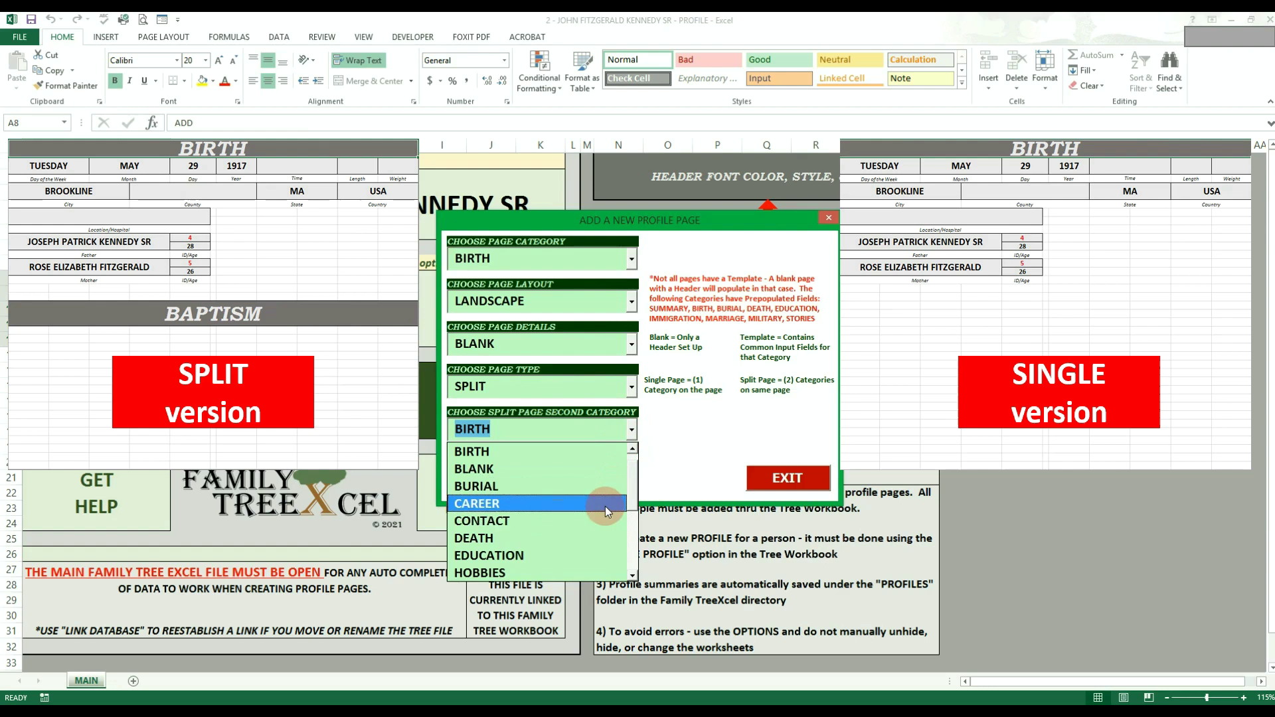
left_click(633, 450)
left_click(619, 453)
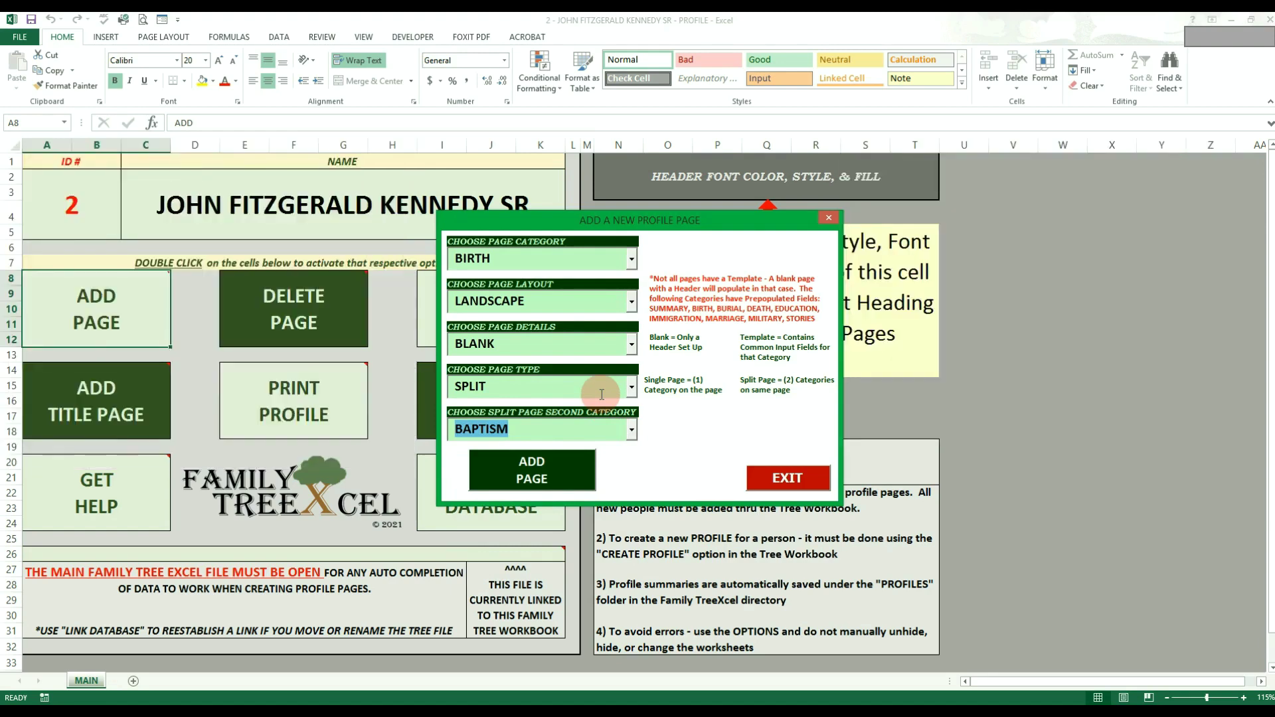
Step: Set the page category to SUMMARY and the page details to TEMPLATE, and add the page in LANDSCAPE layout
left_click(631, 258)
scroll(633, 310, "up", 1)
left_click(562, 281)
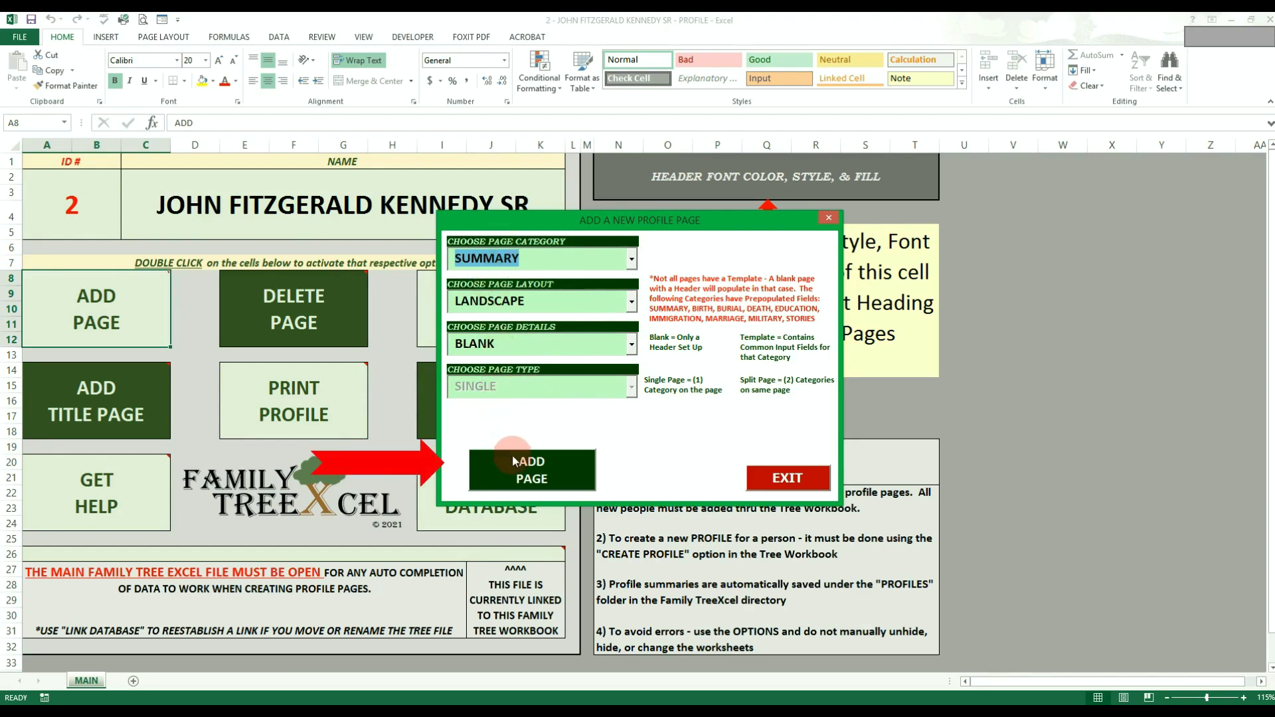
left_click(631, 344)
left_click(595, 380)
left_click(549, 473)
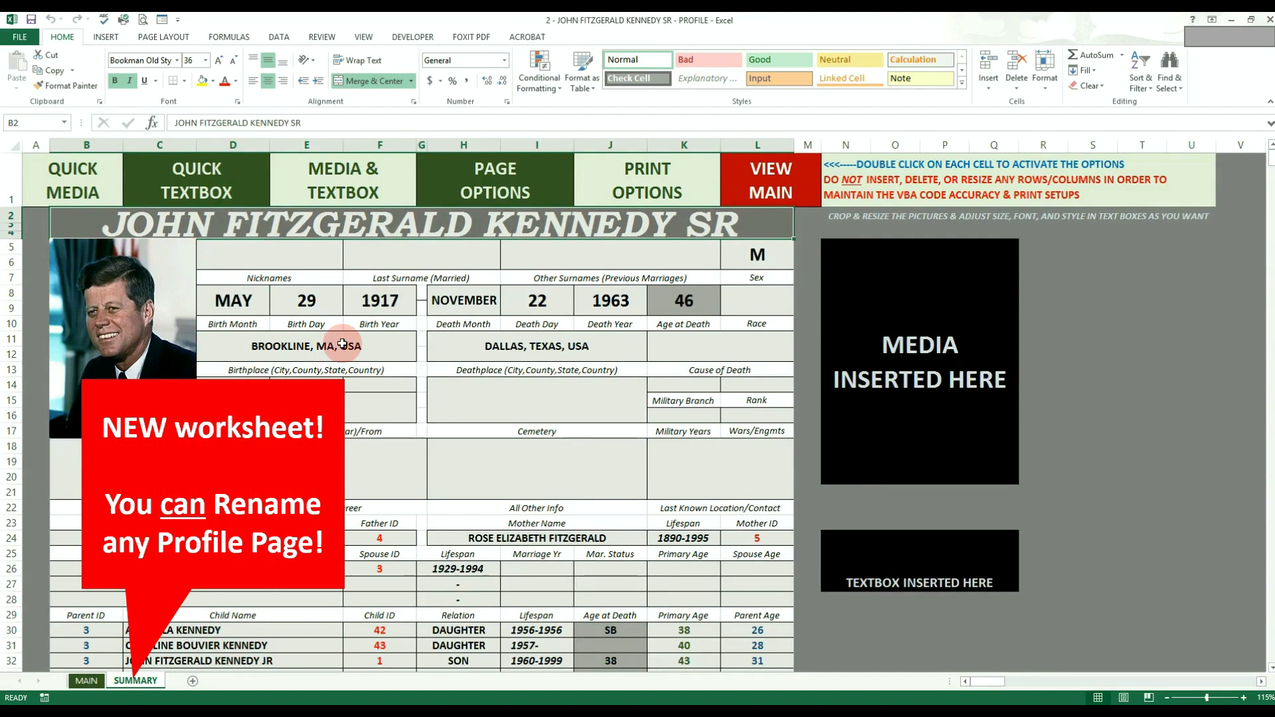
Step: Enter TYPE ANYTHING! in the All Other Info box of the SUMMARY page
left_click(517, 462)
type("TYPE ANYTHING!")
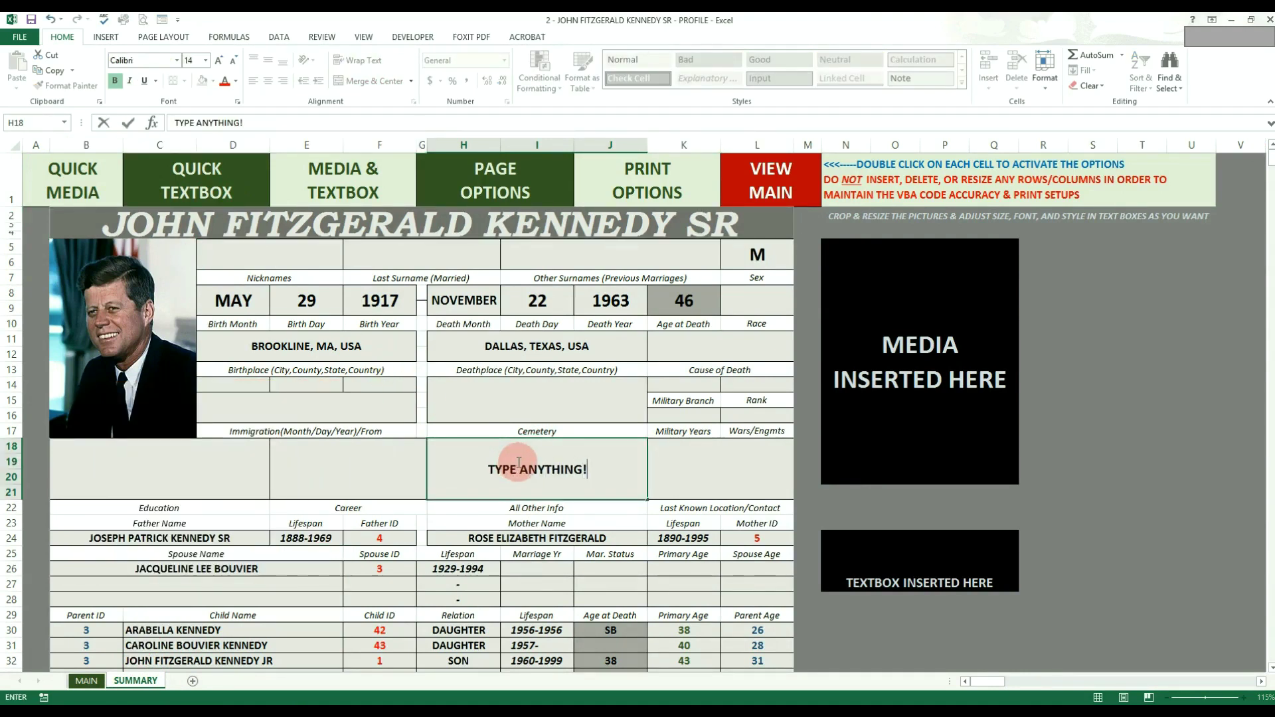
left_click(748, 467)
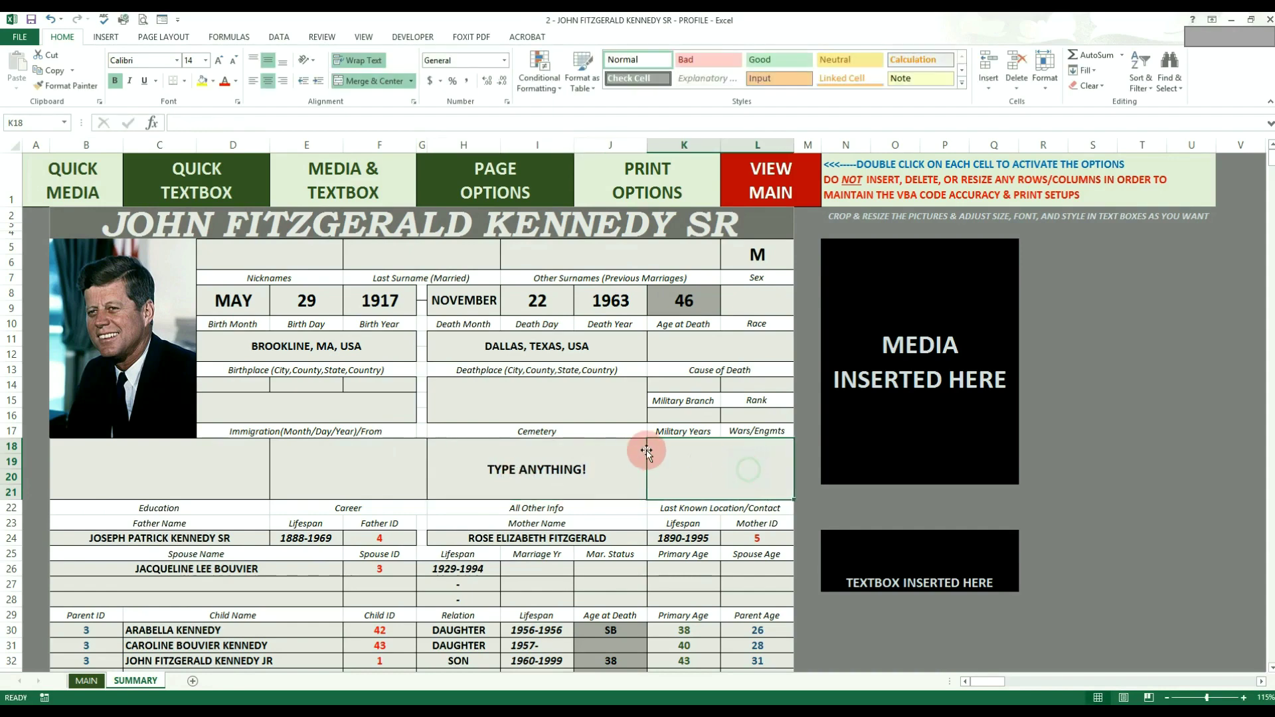
Step: View the new page form through the SUMMARY sheet's page options and exit it without adding a page
double_click(530, 180)
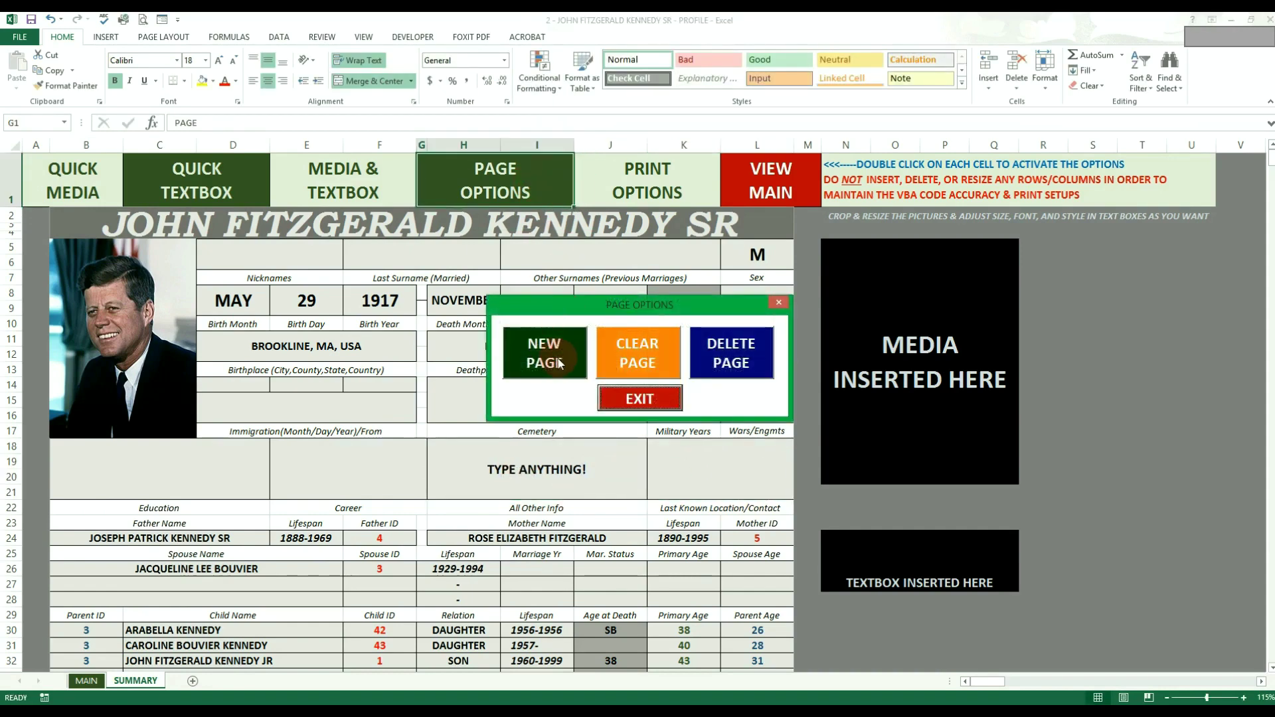
left_click(557, 358)
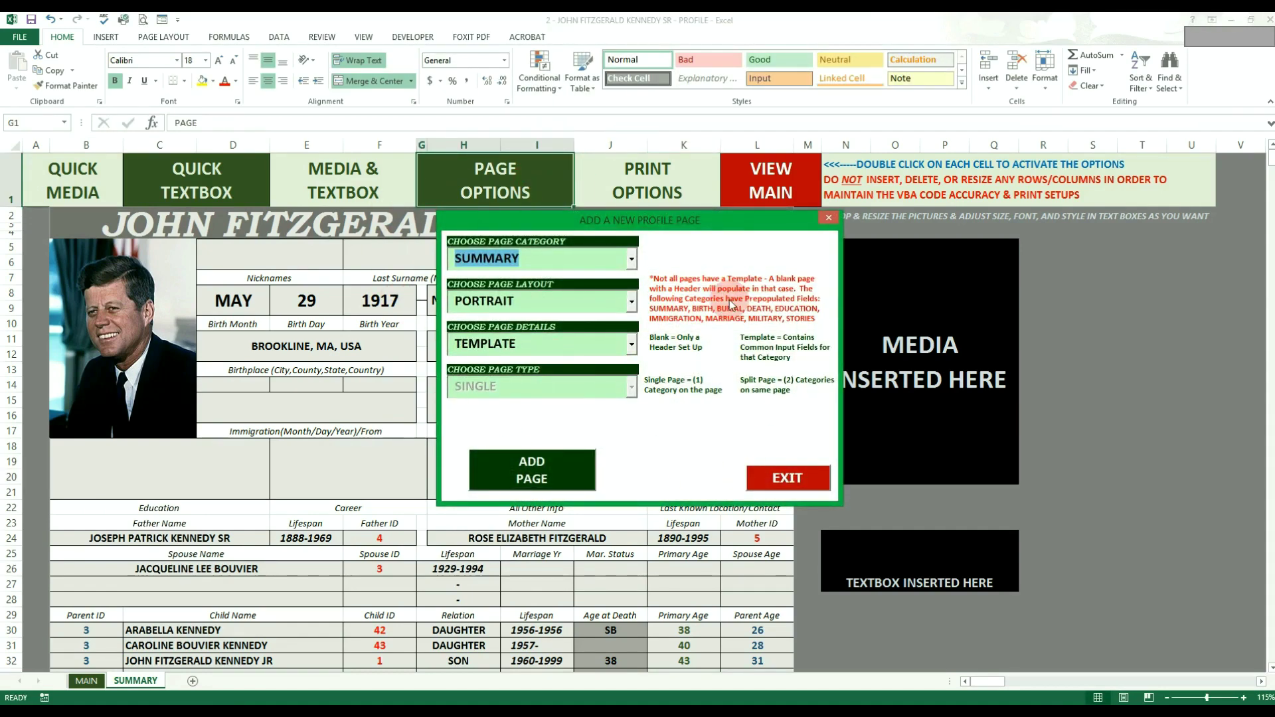
left_click(781, 476)
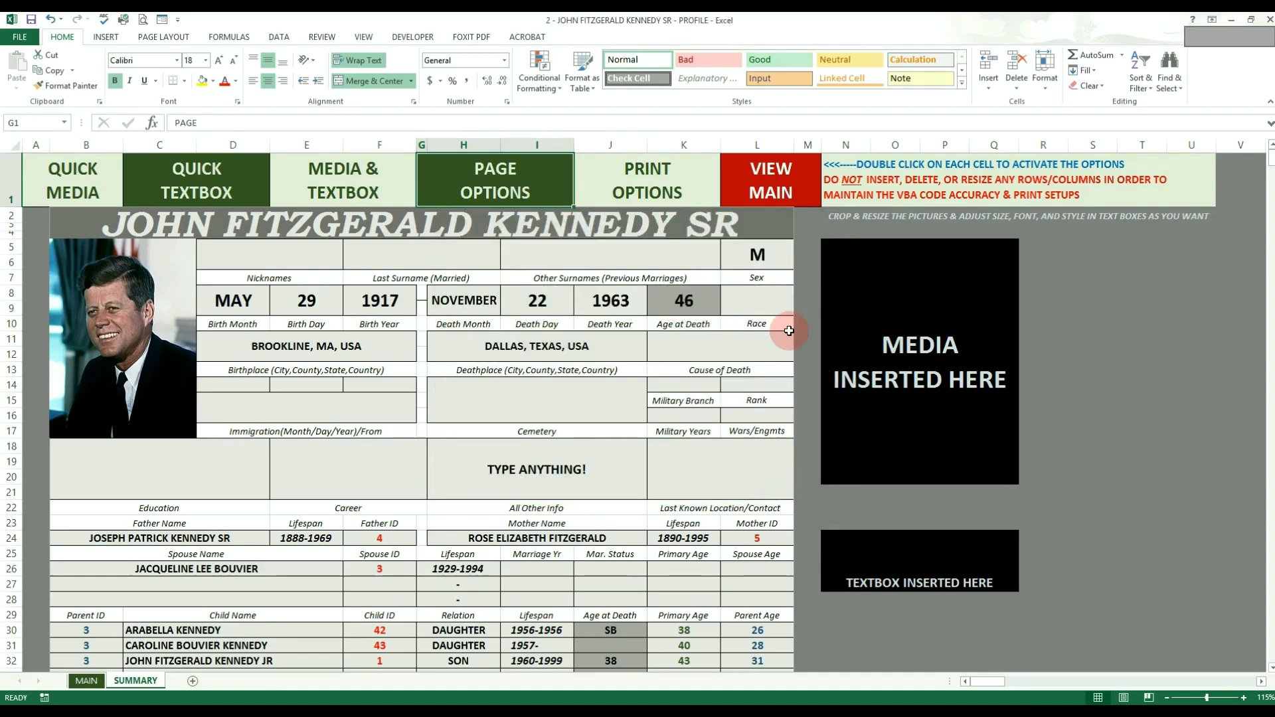
Step: From the MAIN sheet, add a SPLIT page for BIRTH and BAPTISM with LANDSCAPE layout and TEMPLATE details
double_click(777, 167)
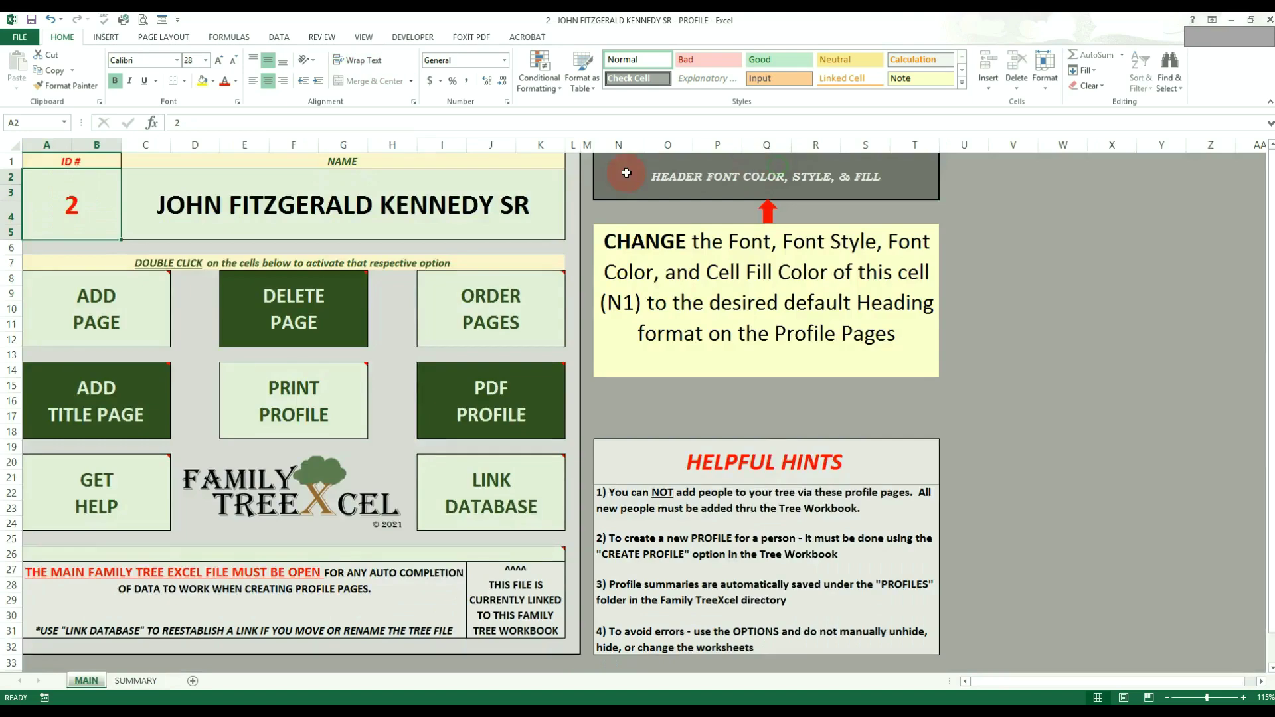
double_click(129, 323)
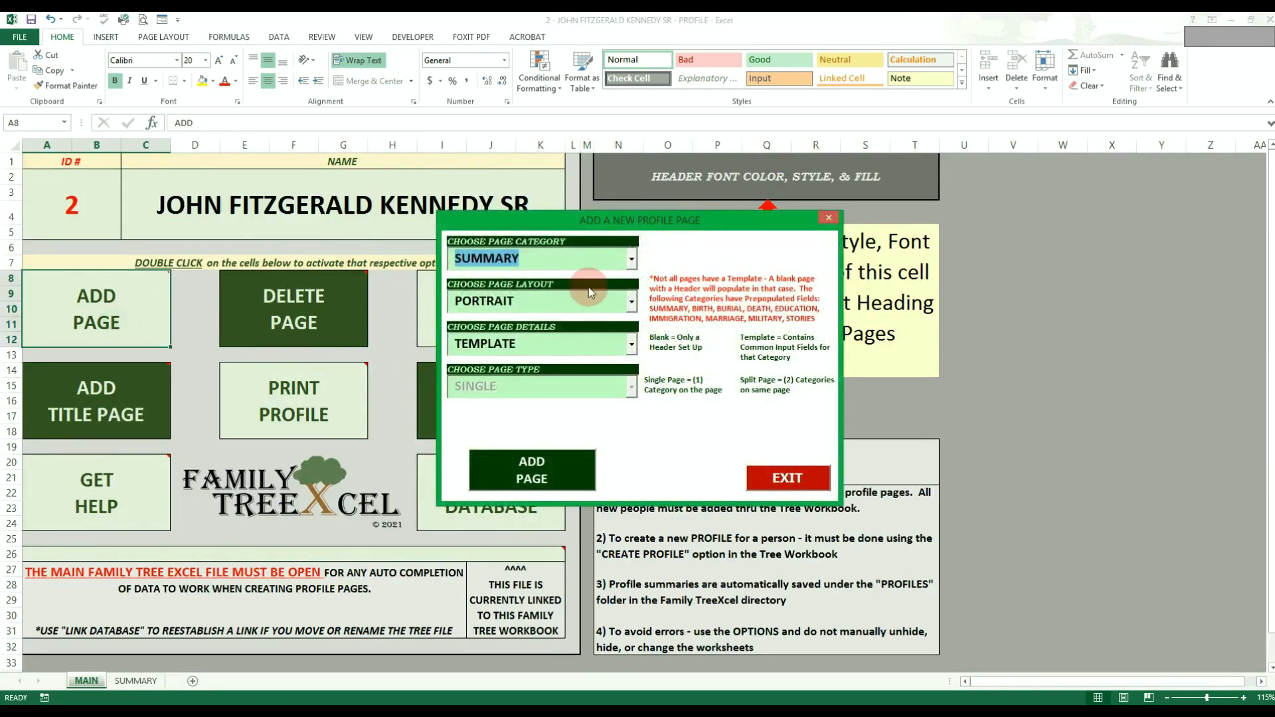
type("bir")
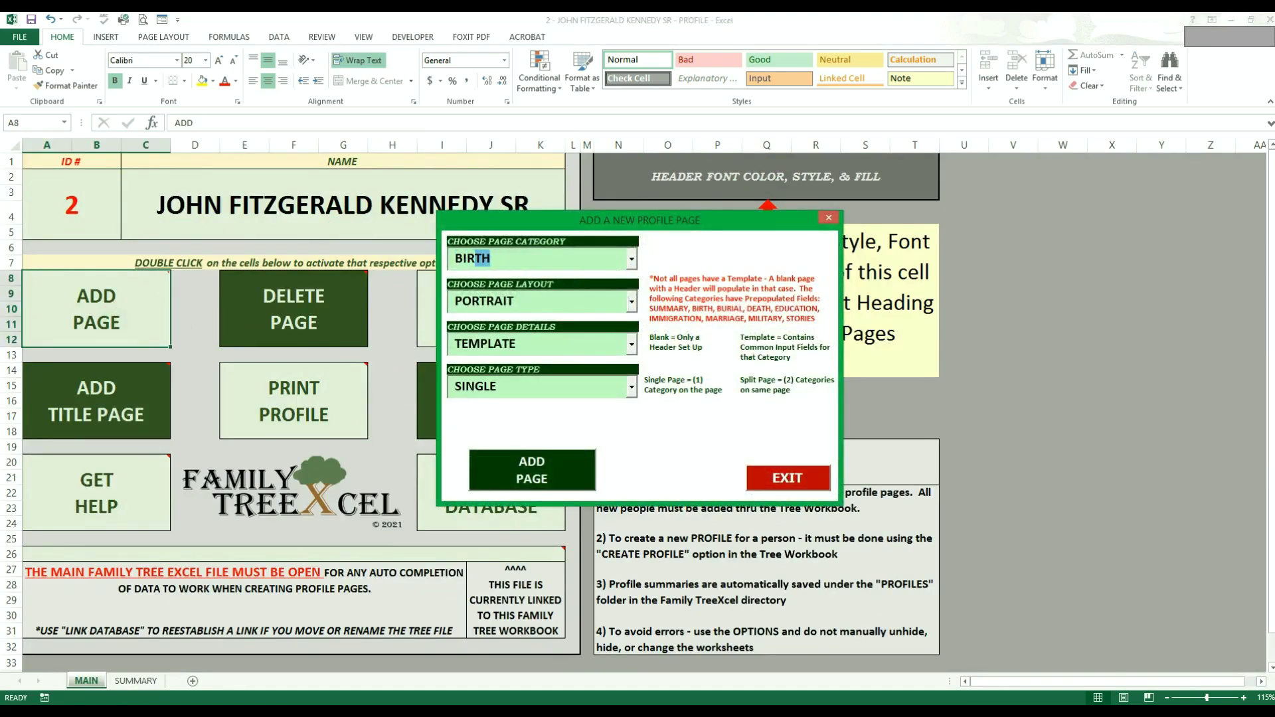
key("Tab")
left_click(632, 304)
left_click(614, 337)
left_click(632, 386)
left_click(505, 427)
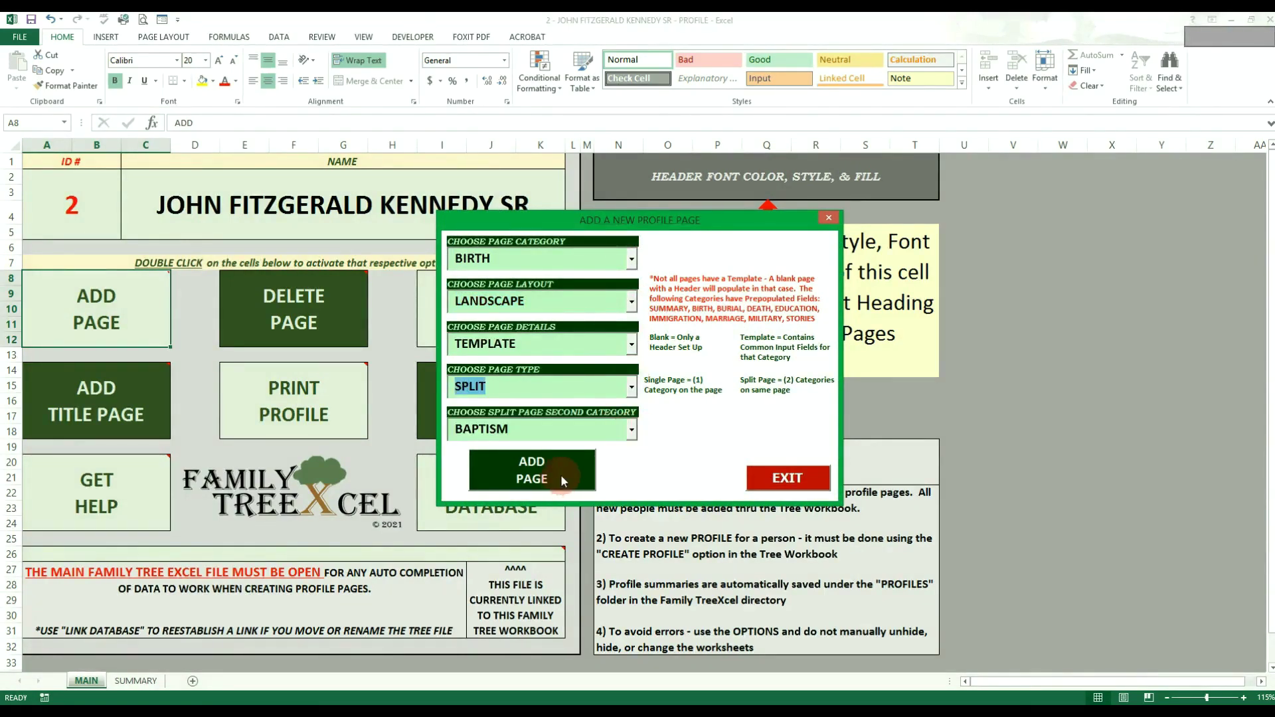
left_click(560, 474)
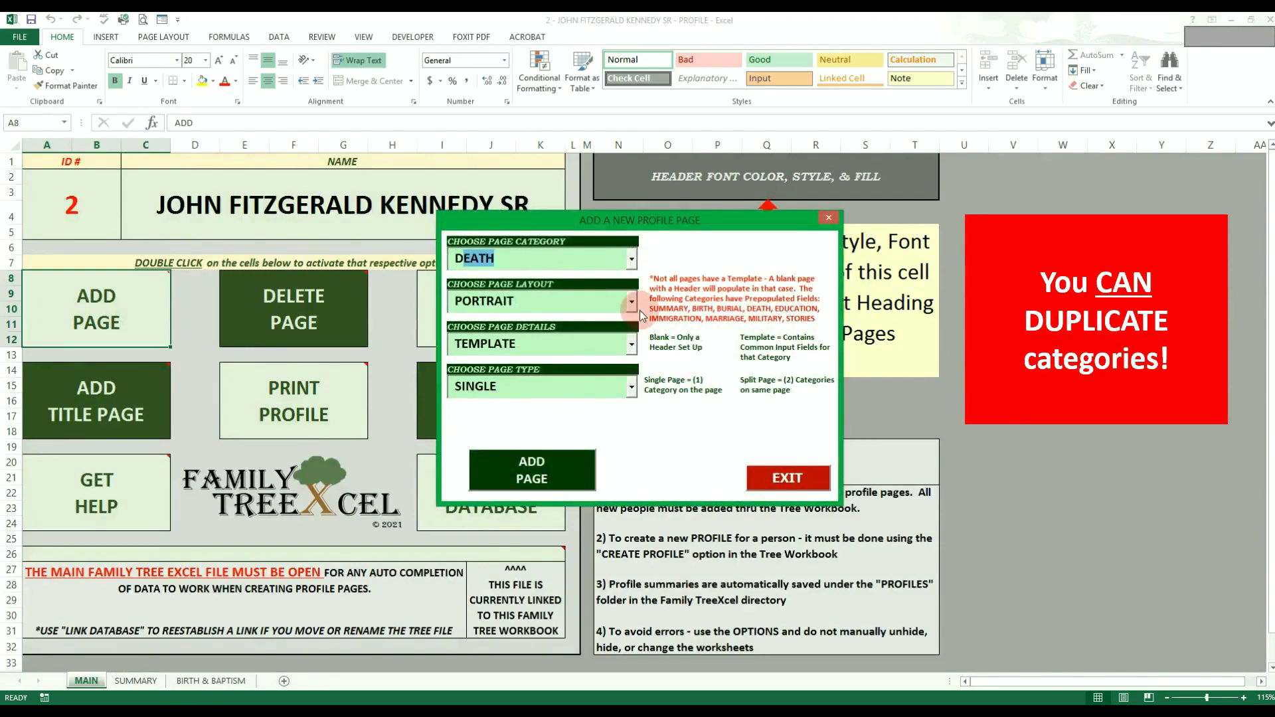
Step: Add a SINGLE page for the DEATH category with LANDSCAPE layout and TEMPLATE details
left_click(632, 302)
left_click(615, 338)
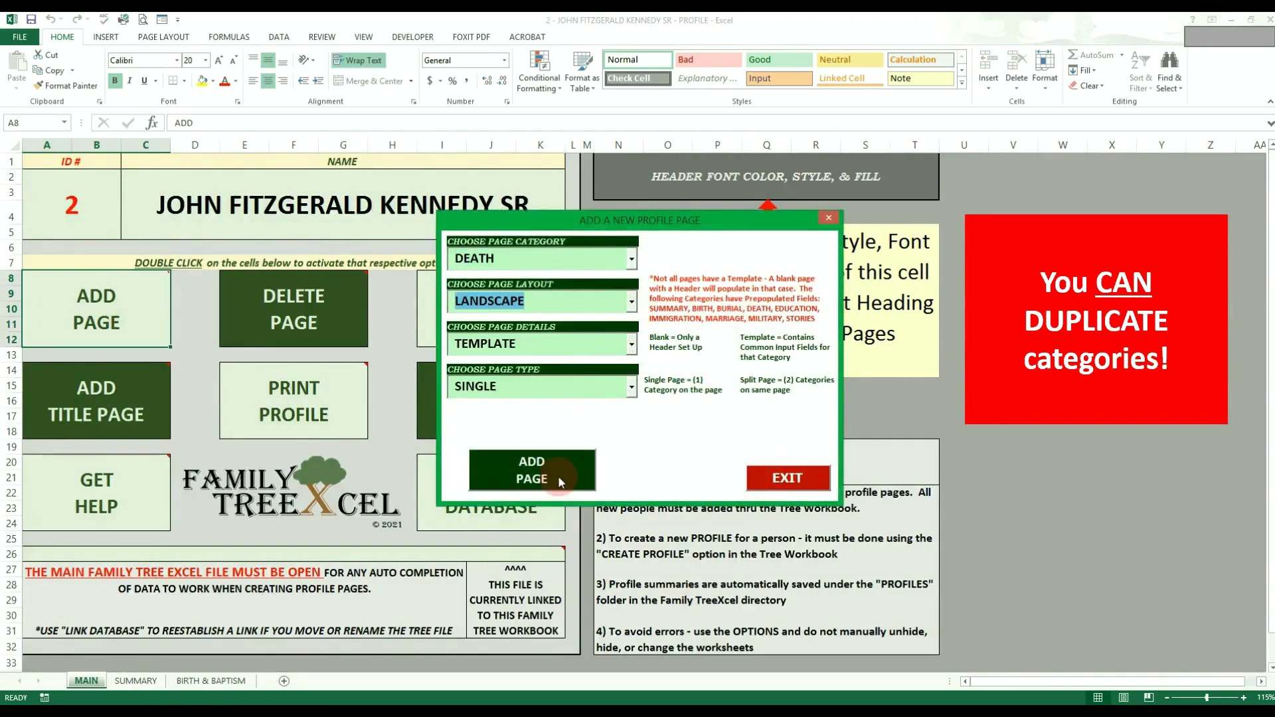
left_click(557, 475)
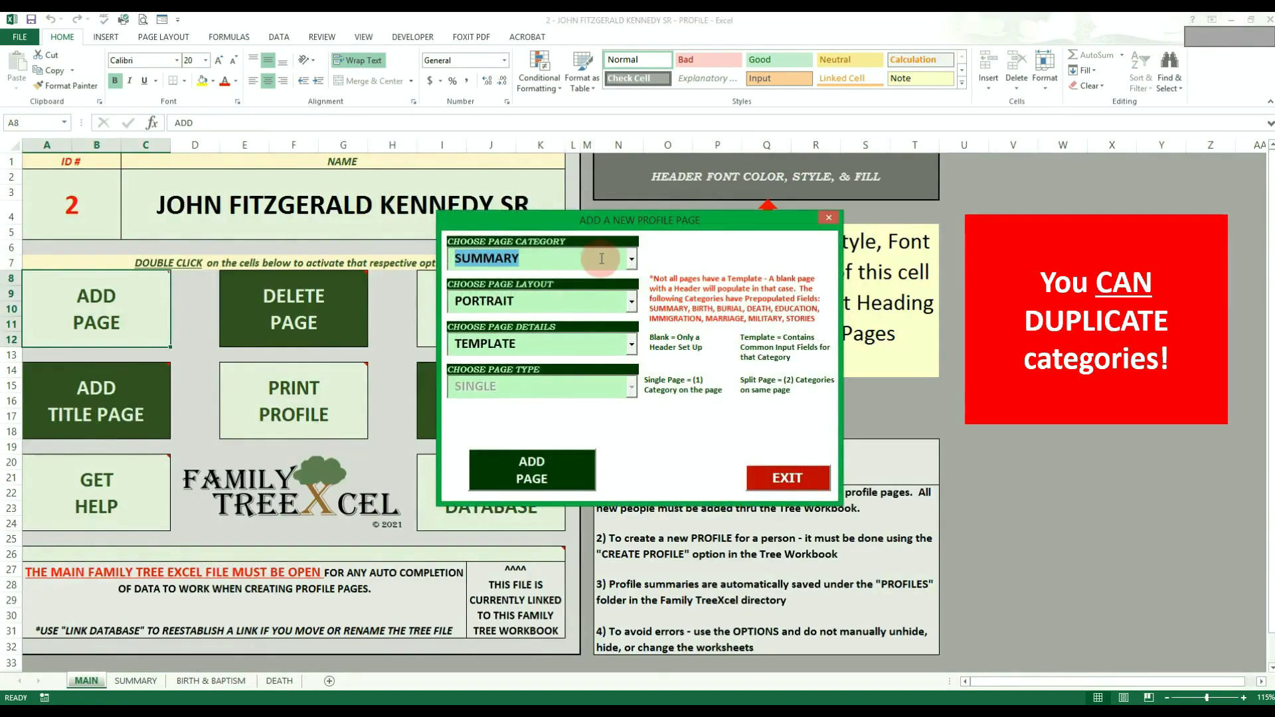
Step: Add a PORTRAIT page of the BLANK category and enter TYPE IN A TITLE as its heading
type("BLANK")
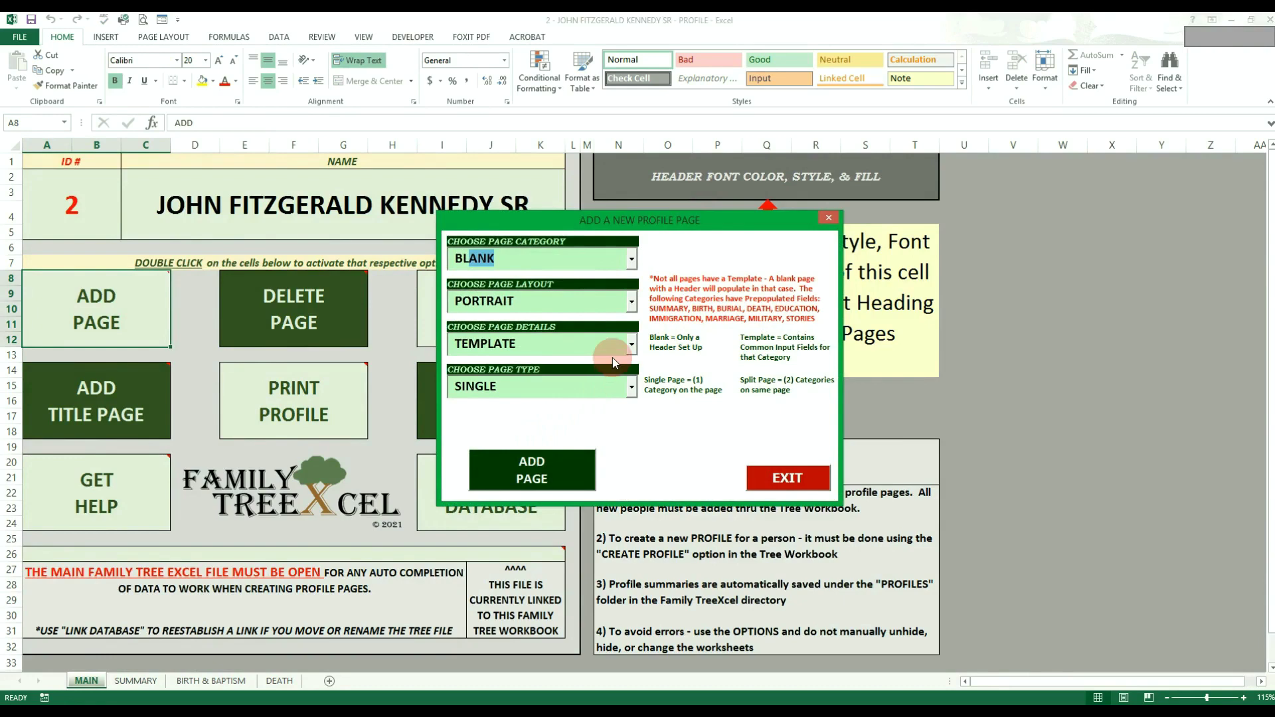
left_click(547, 482)
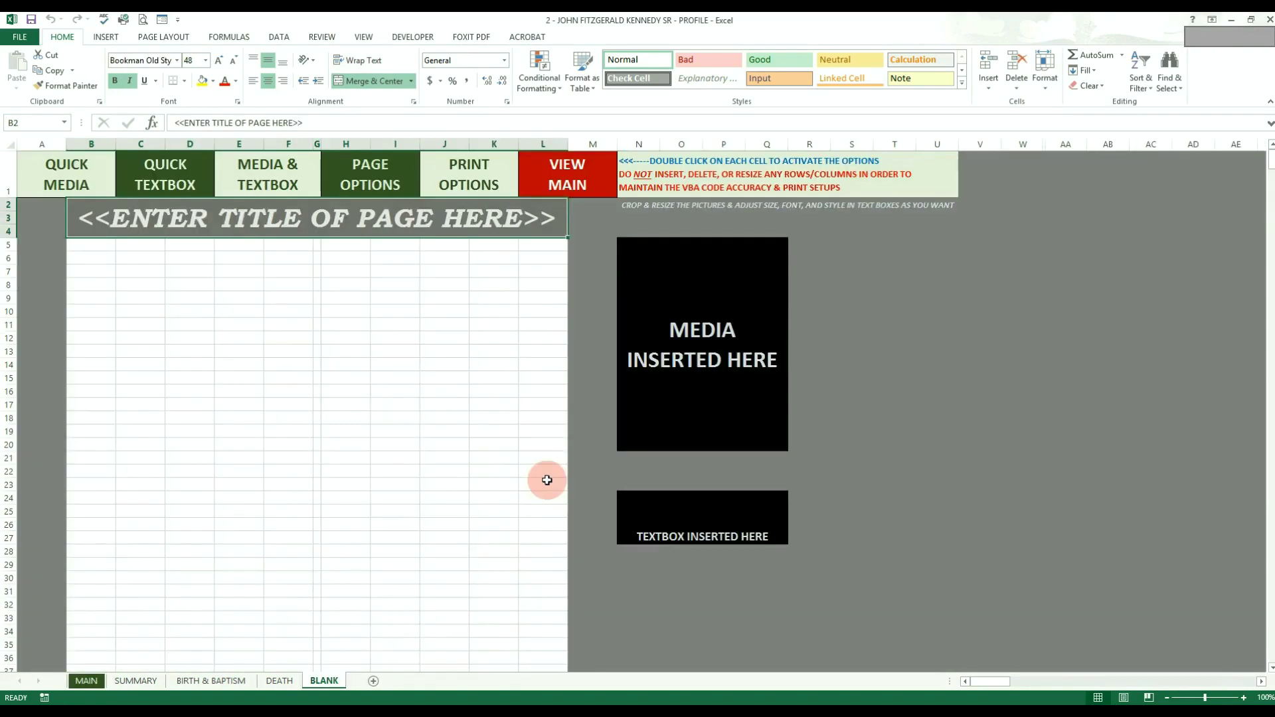
type("TYP")
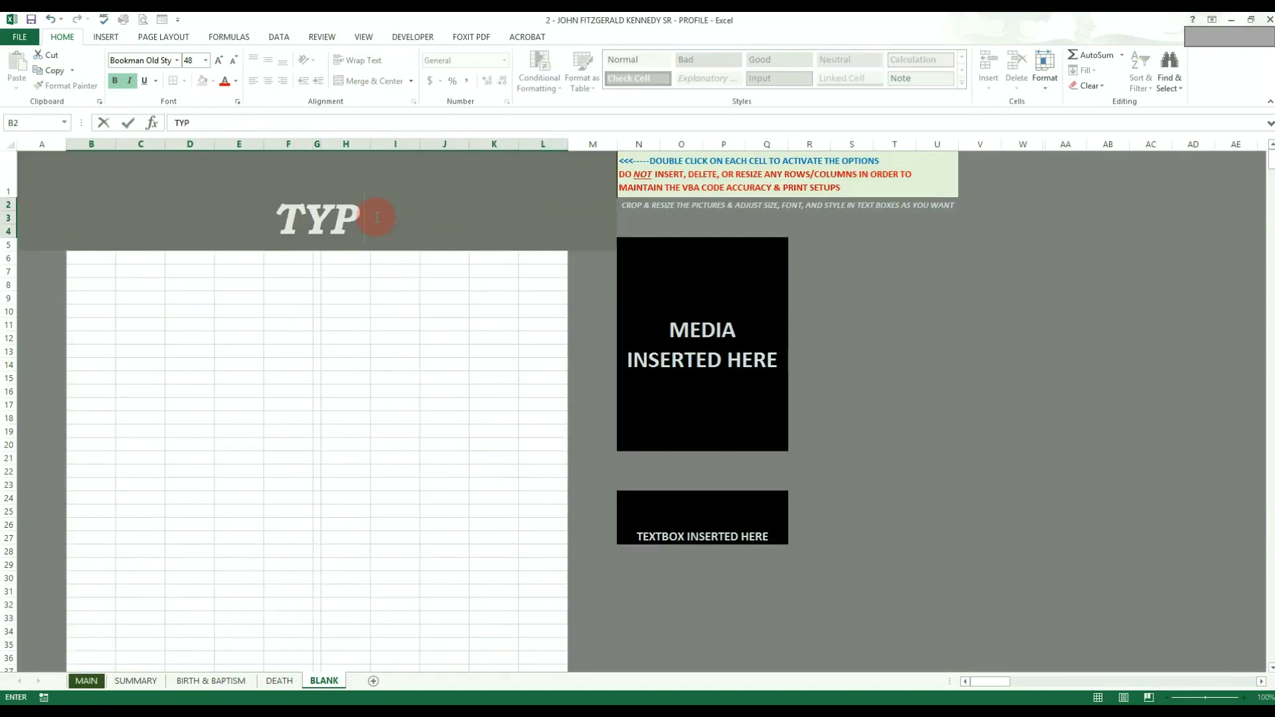
type("E IN A TITLE")
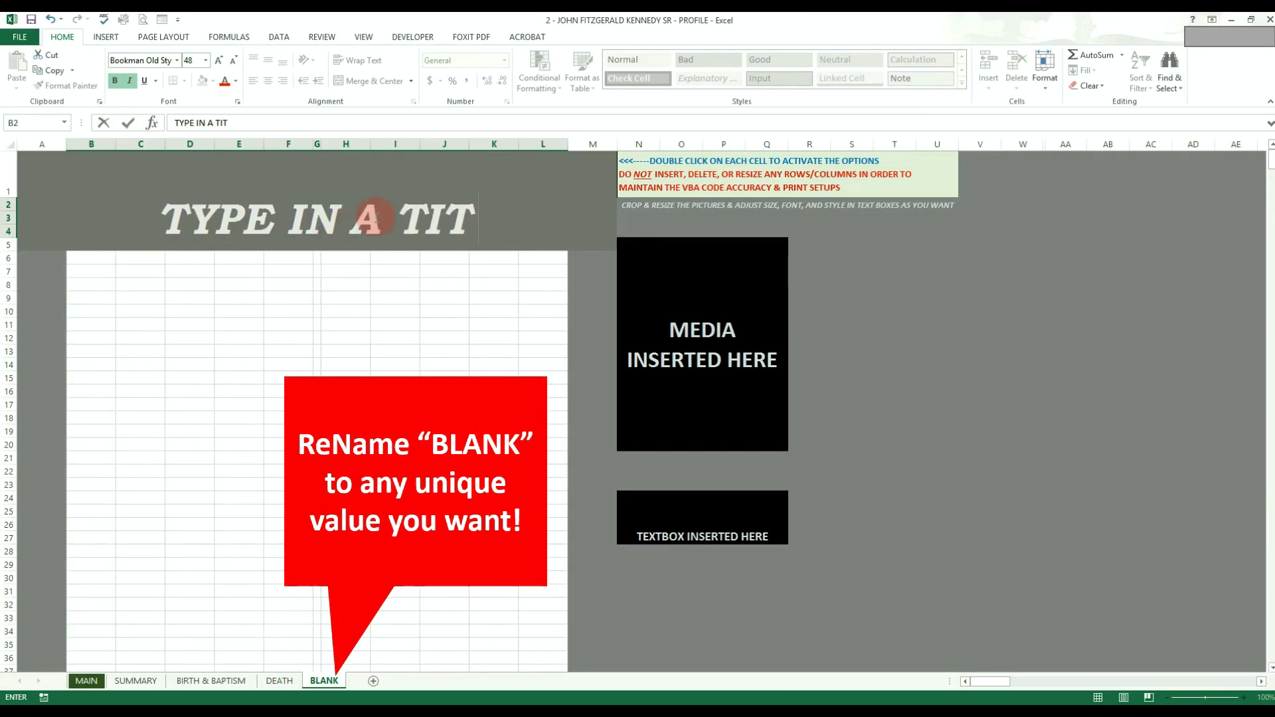
left_click(375, 216)
key("Return")
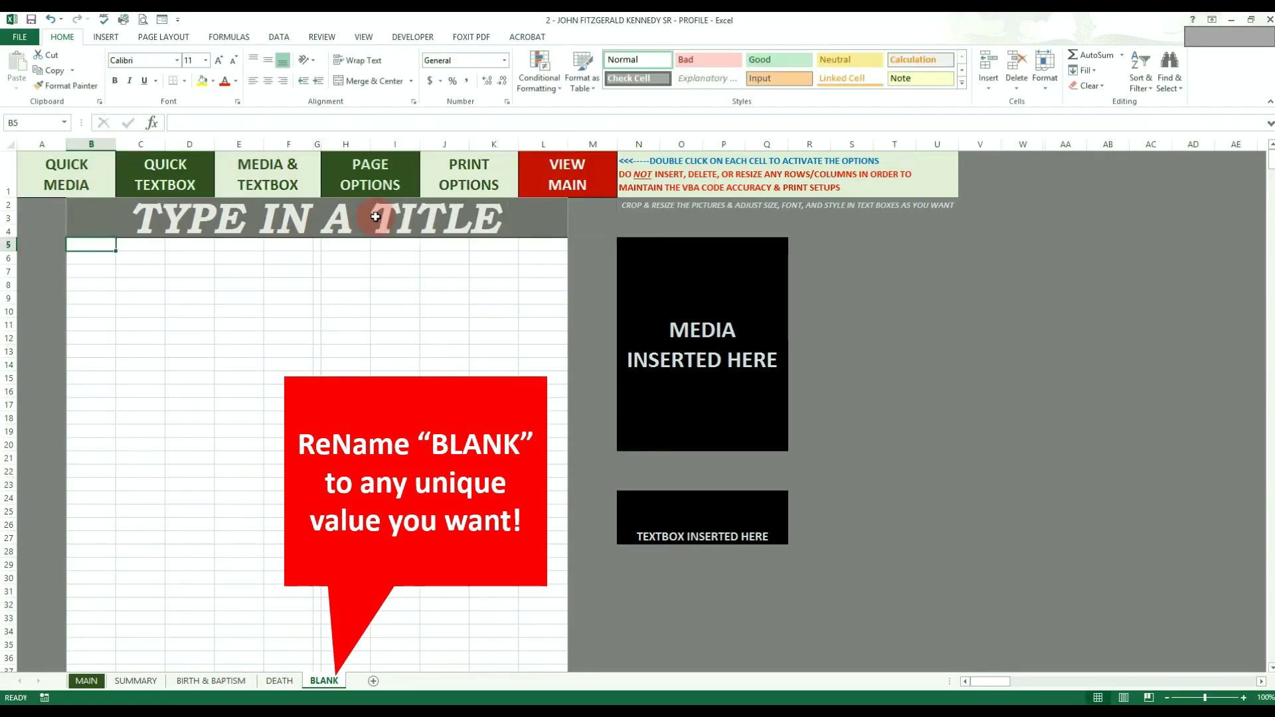
left_click(411, 351)
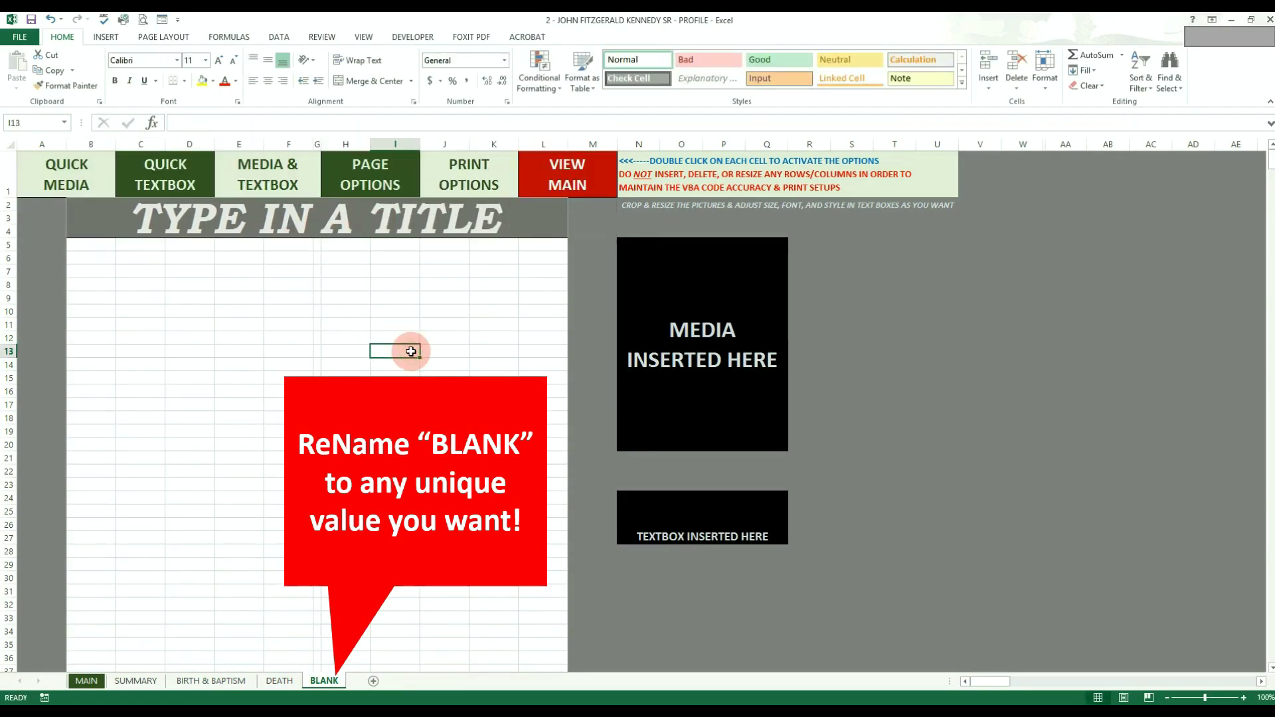
Step: Return to the MAIN sheet and insert a title page with the portrait layout
double_click(583, 189)
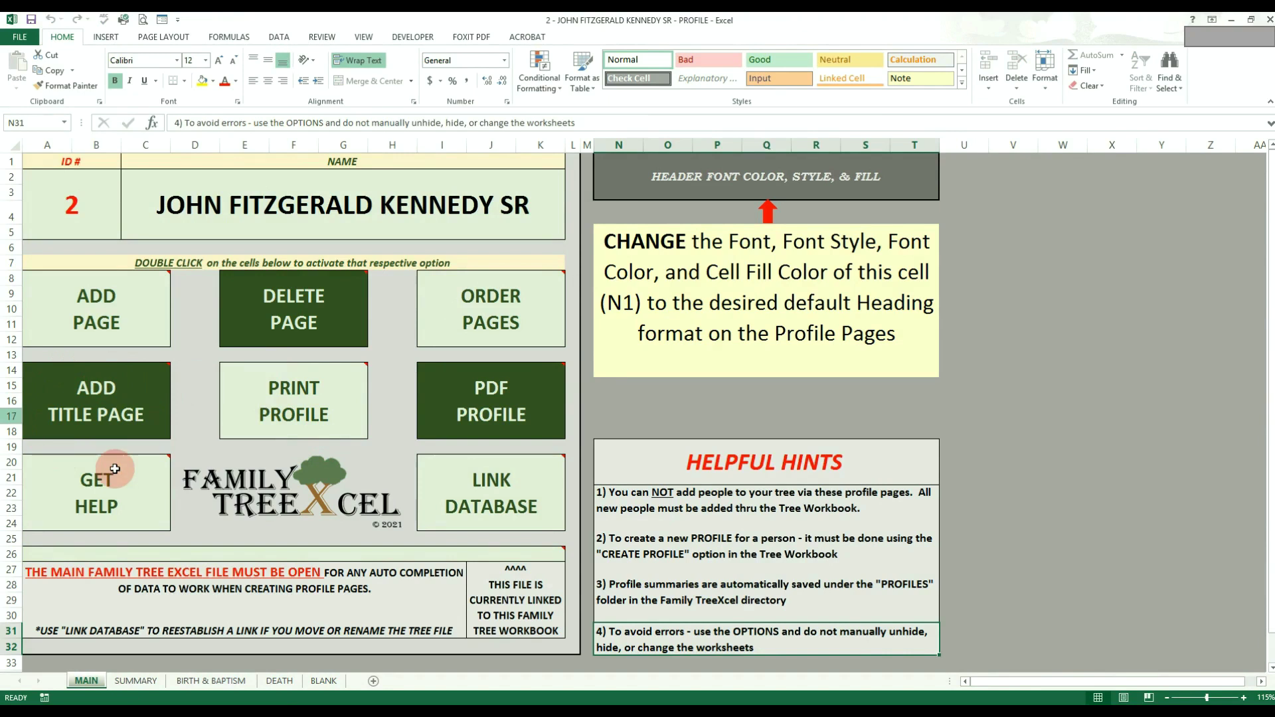
double_click(121, 403)
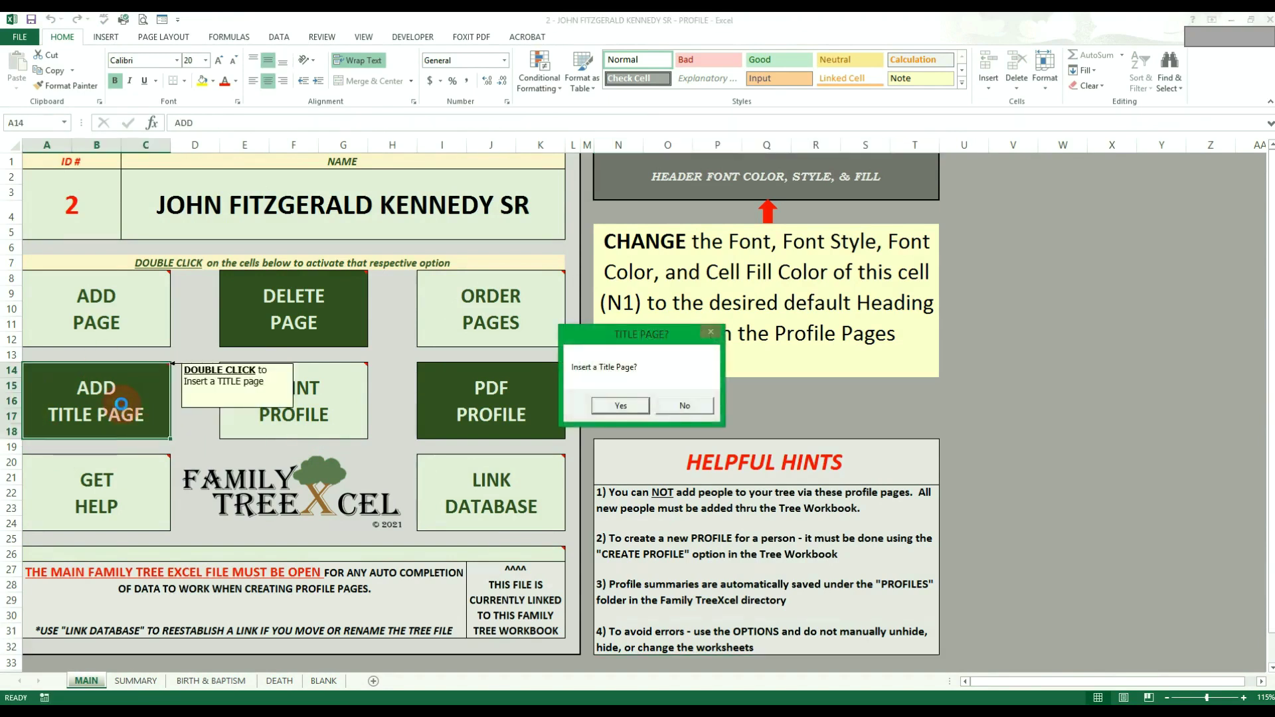
left_click(635, 407)
left_click(636, 408)
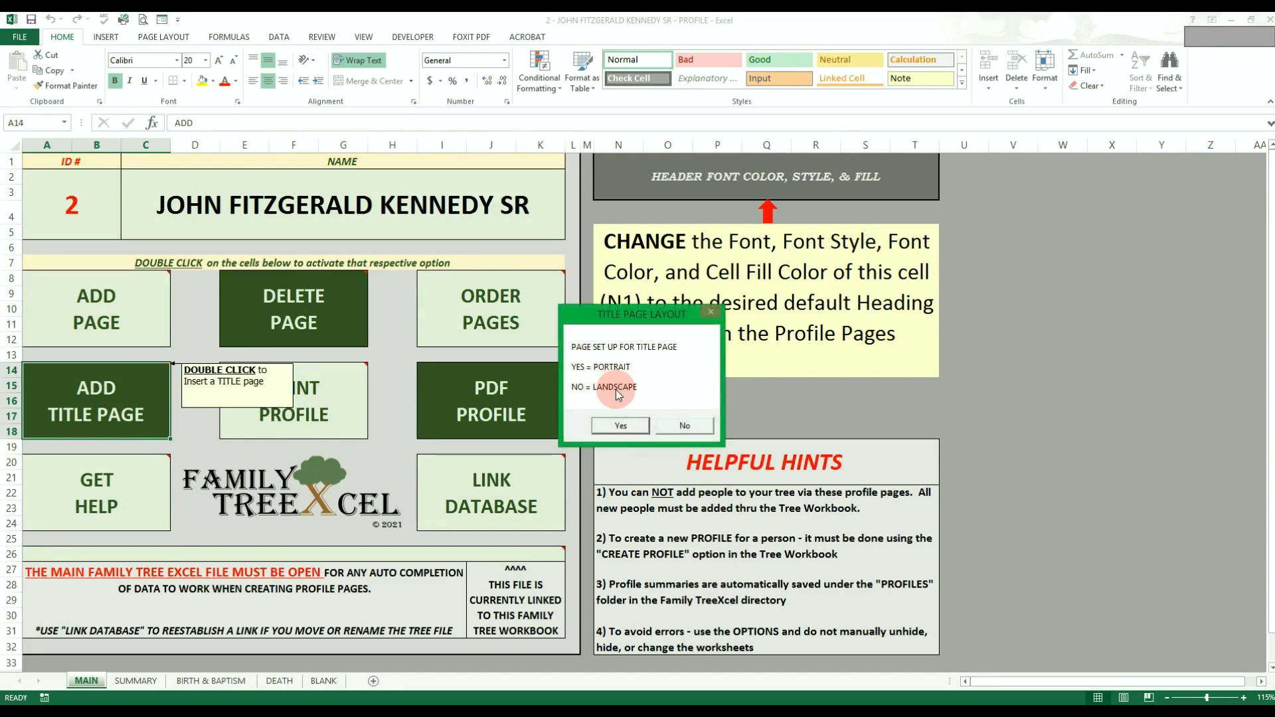
left_click(619, 428)
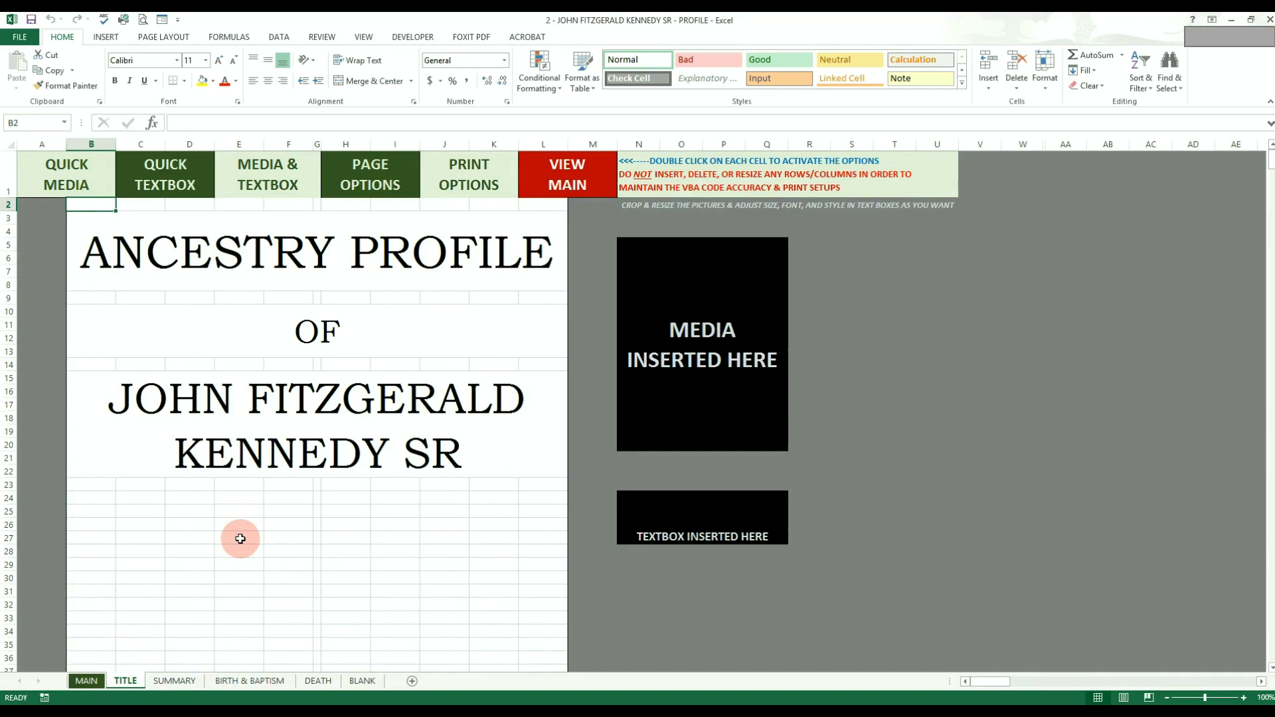
Step: Enter FATHER in the wide box beside the ID number at the foot of the title page
left_click(296, 510)
scroll(299, 507, "down", 2)
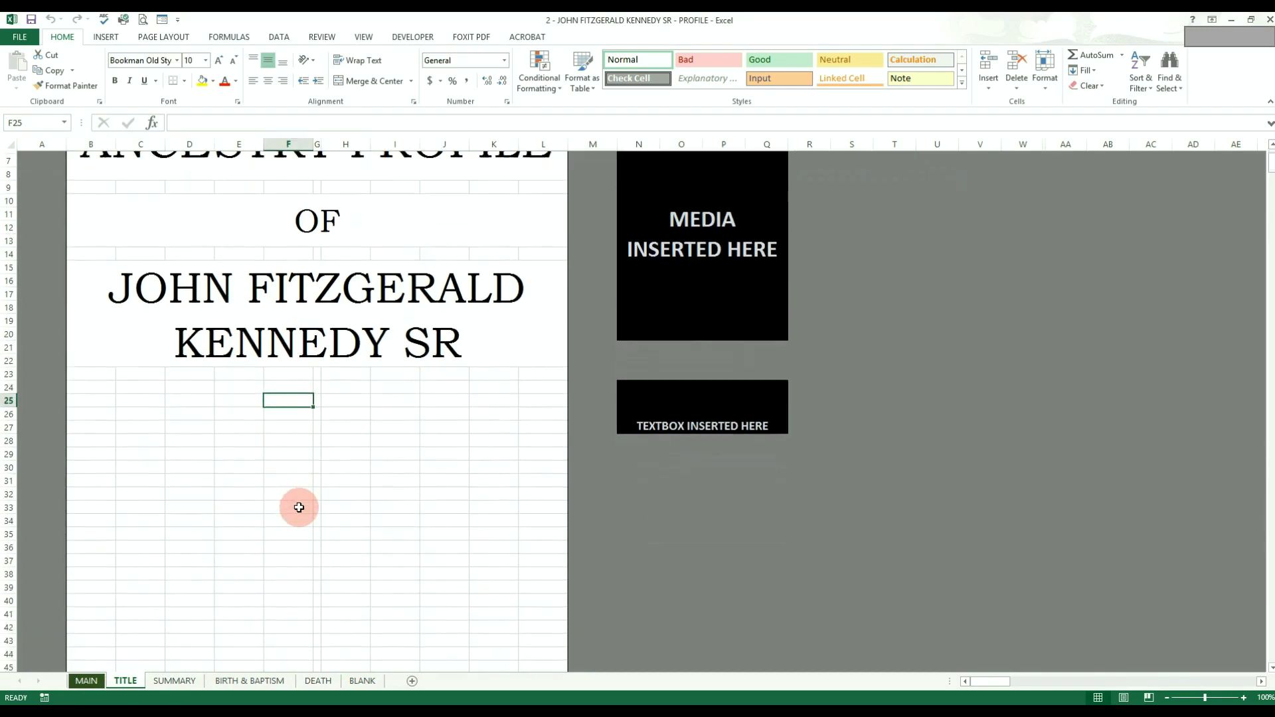
scroll(299, 507, "down", 4)
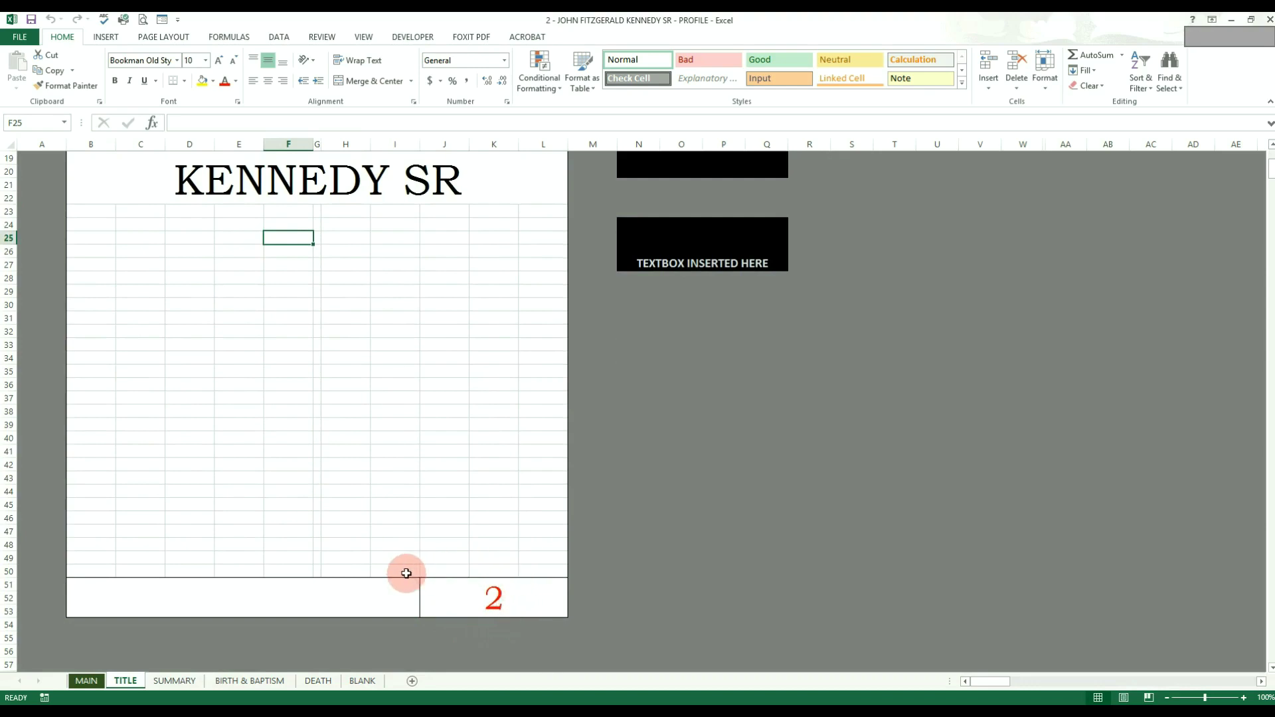
left_click(273, 592)
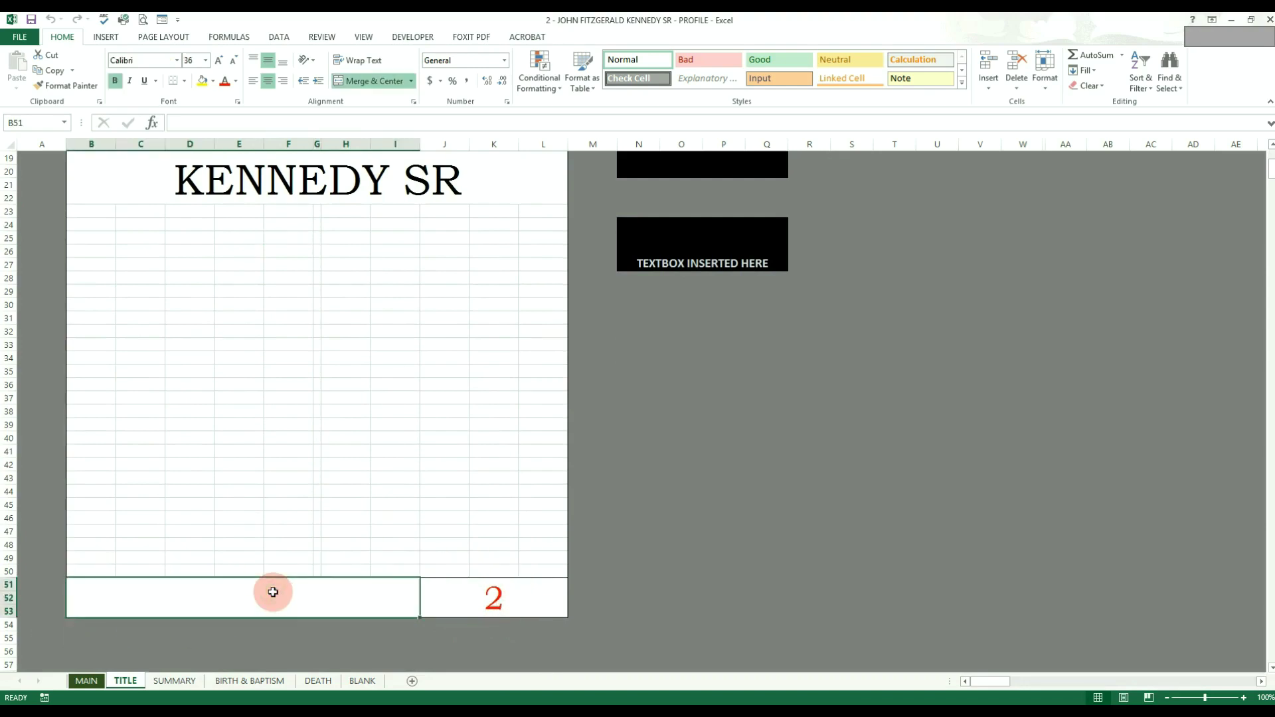
type("FATHER")
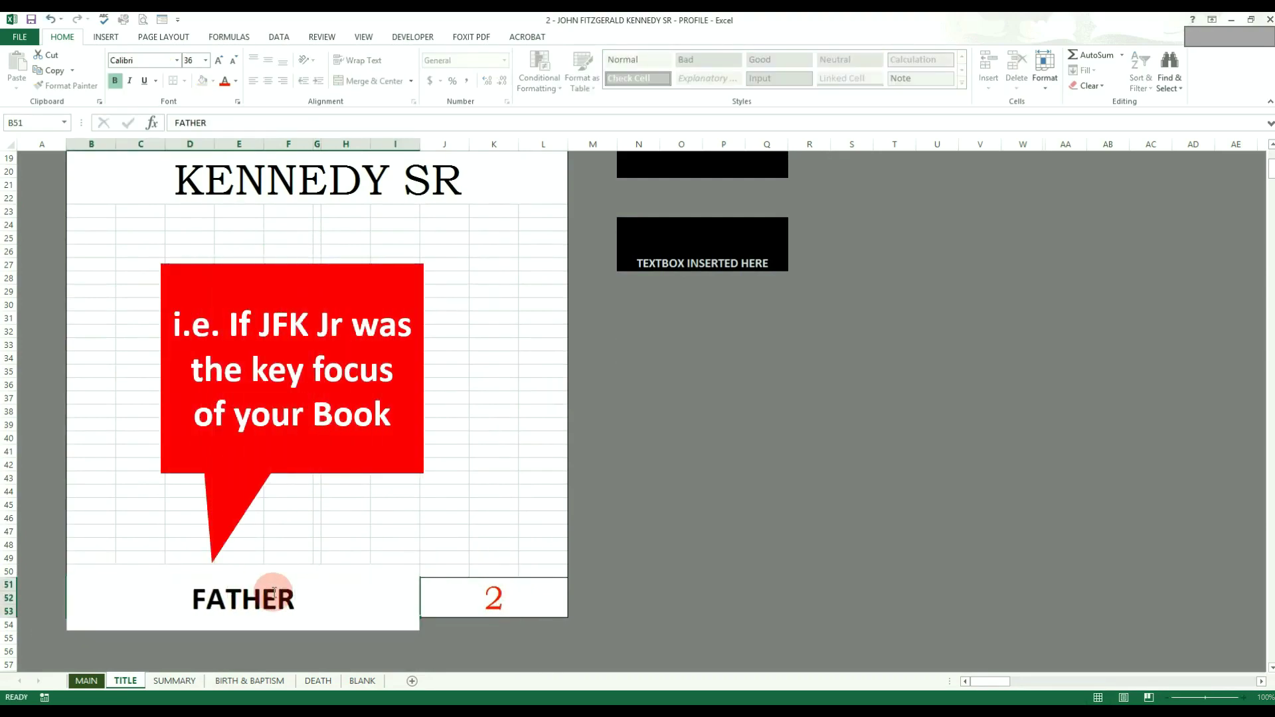
key("Return")
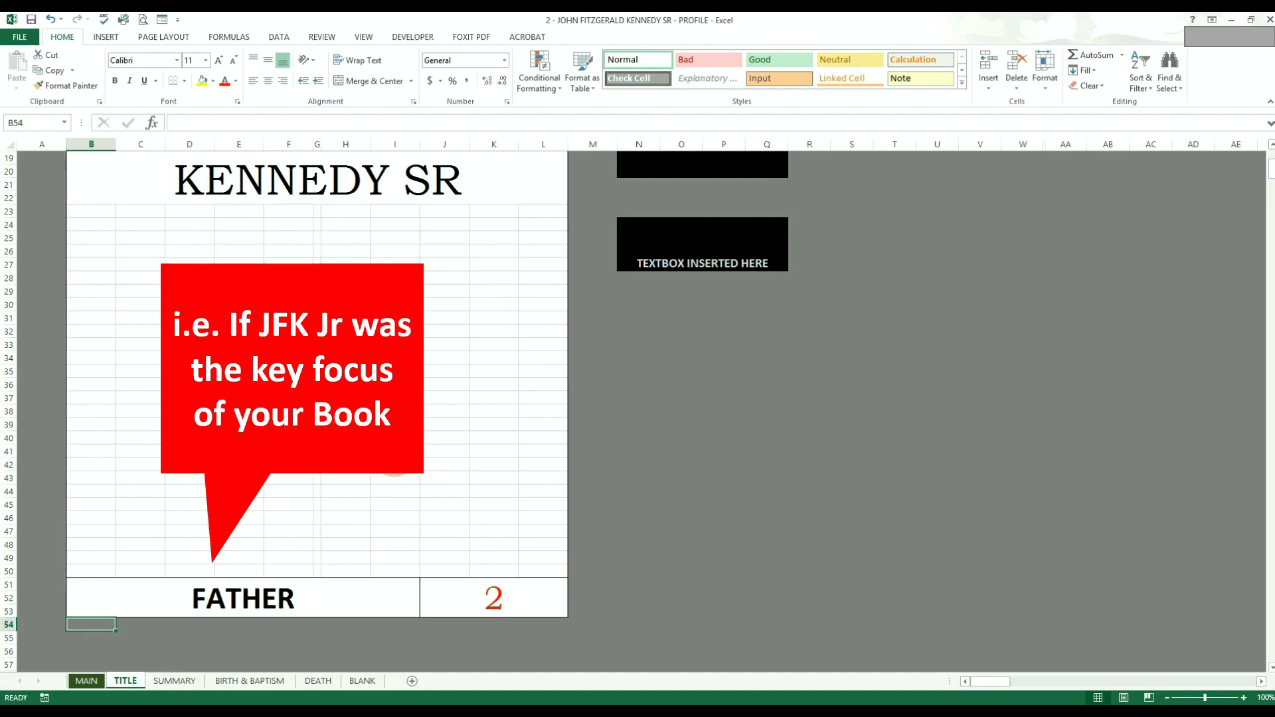
Step: Enter the sample text sdsd in cell E30 of the title page
scroll(394, 458, "up", 2)
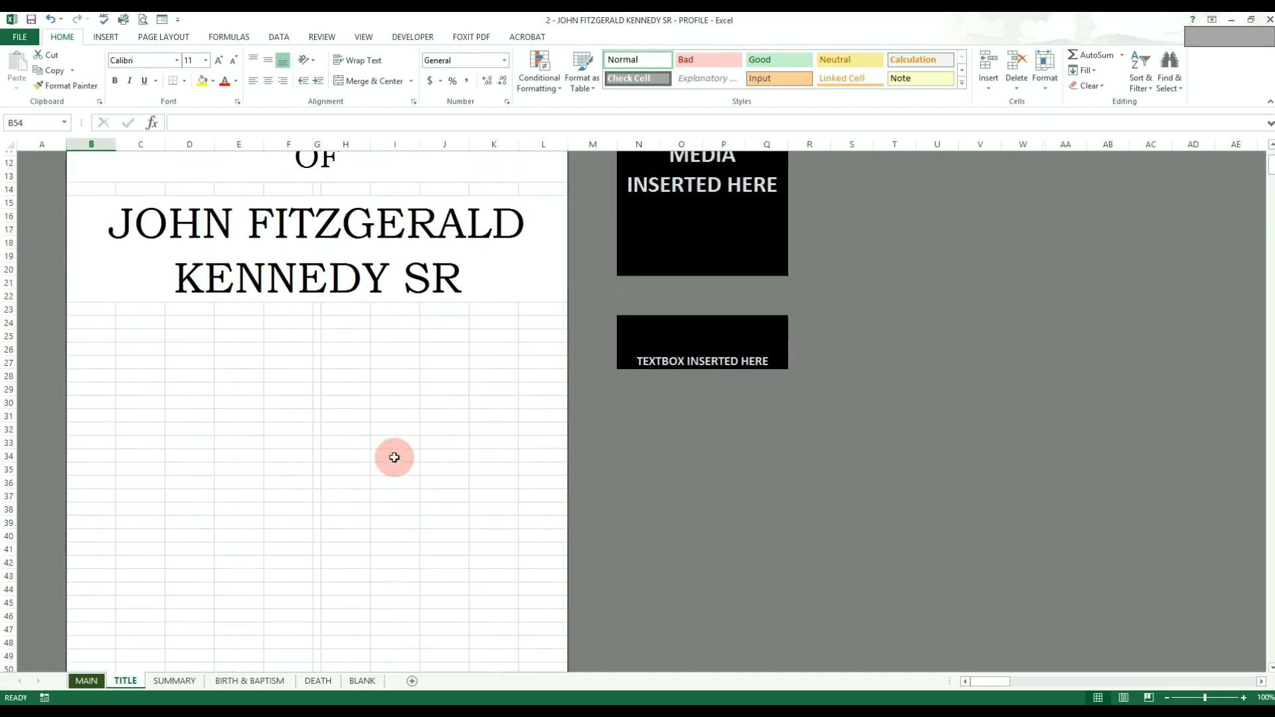
scroll(394, 458, "up", 2)
left_click(240, 462)
type("sdsd")
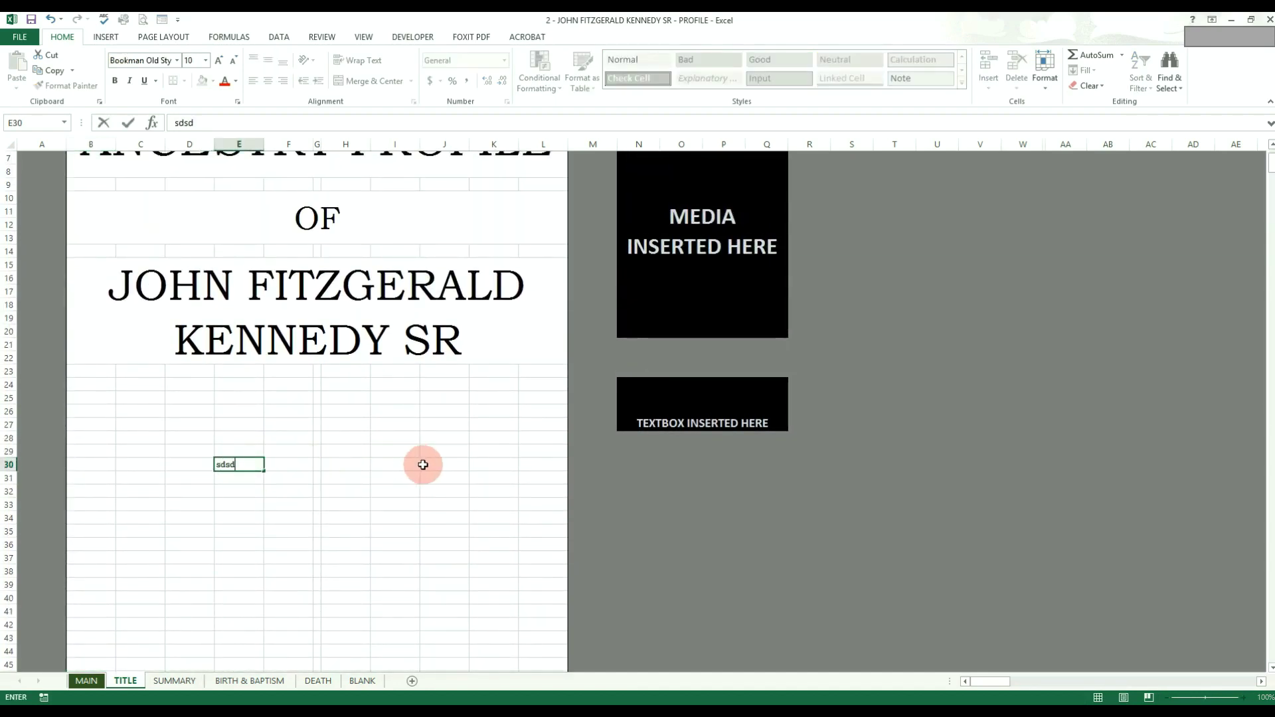
left_click(423, 465)
Step: Italicize the person's name on the title page
left_click(336, 313)
left_click(131, 81)
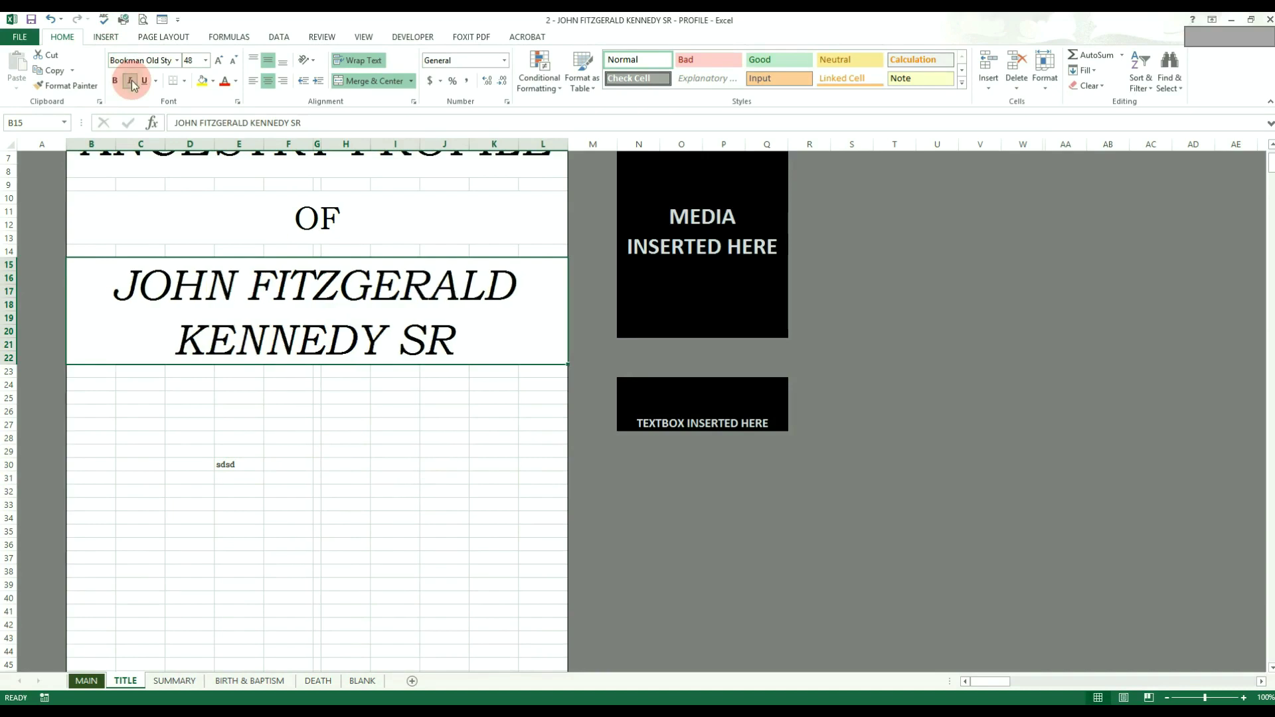
Step: Fill the person's name cell on the title page with yellow
left_click(203, 80)
left_click(435, 453)
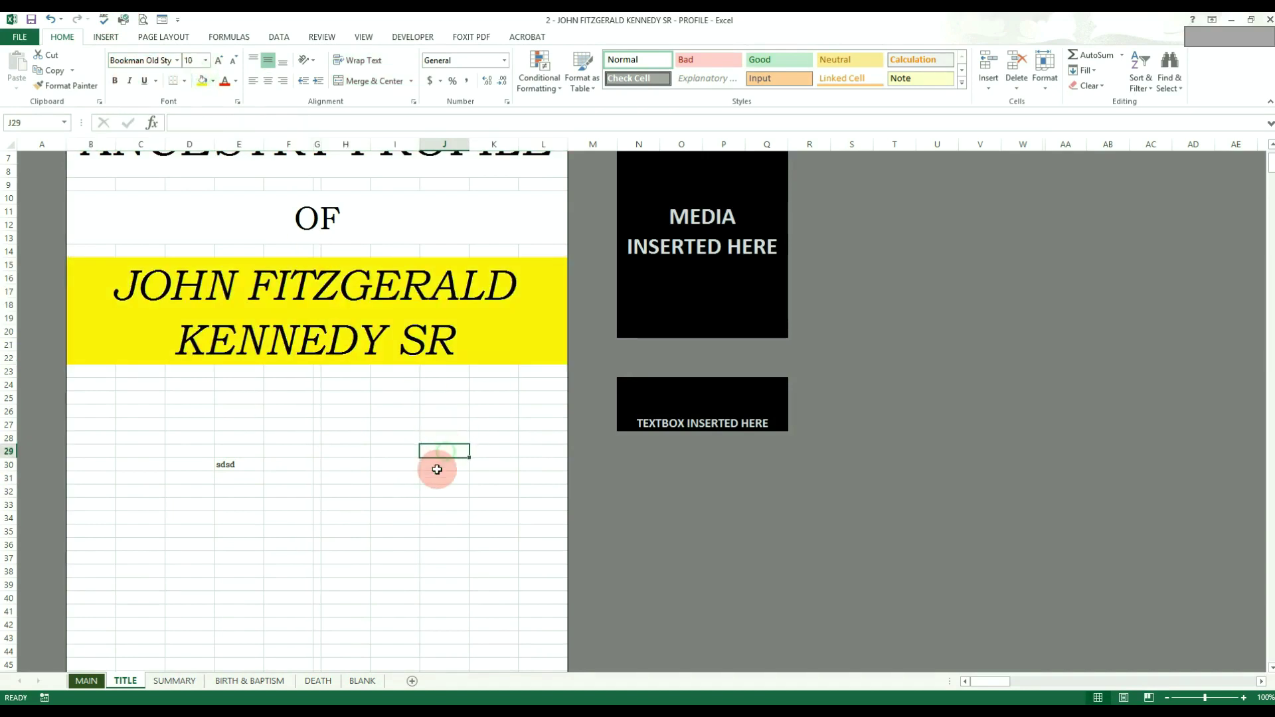
Step: Return to the MAIN sheet and open the list of profile pages that can be deleted
scroll(431, 490, "up", 2)
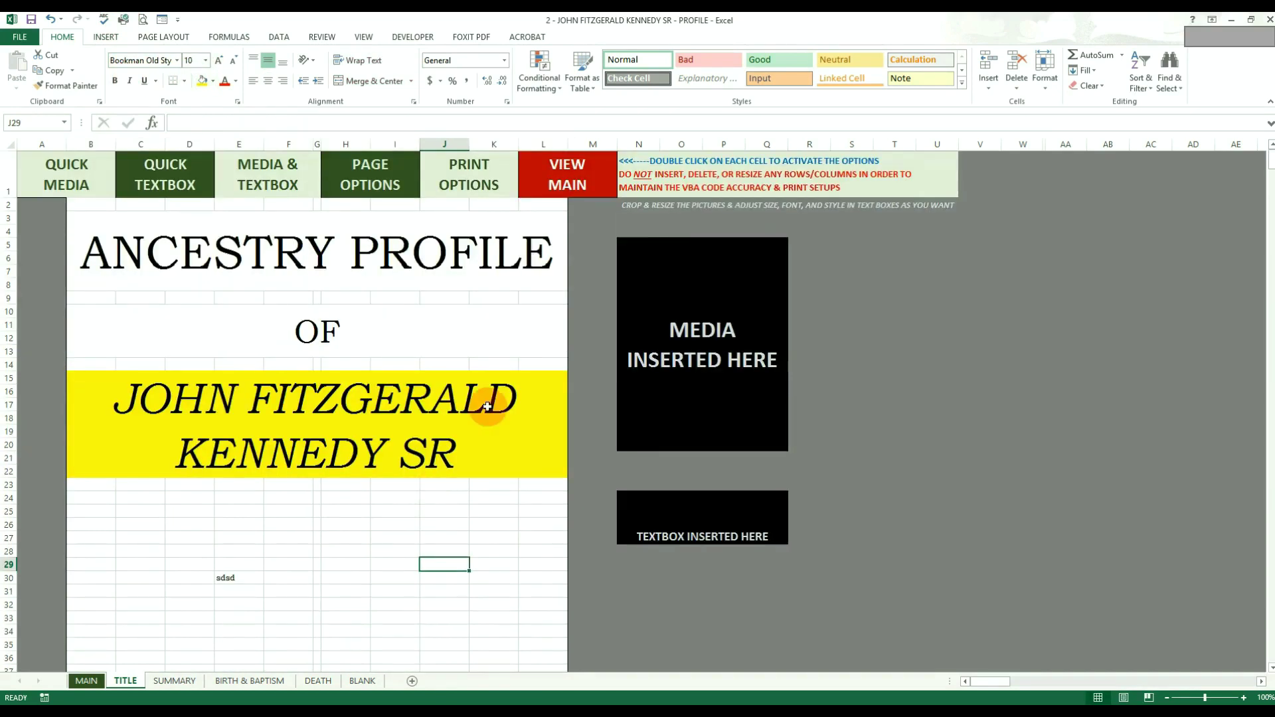
double_click(575, 169)
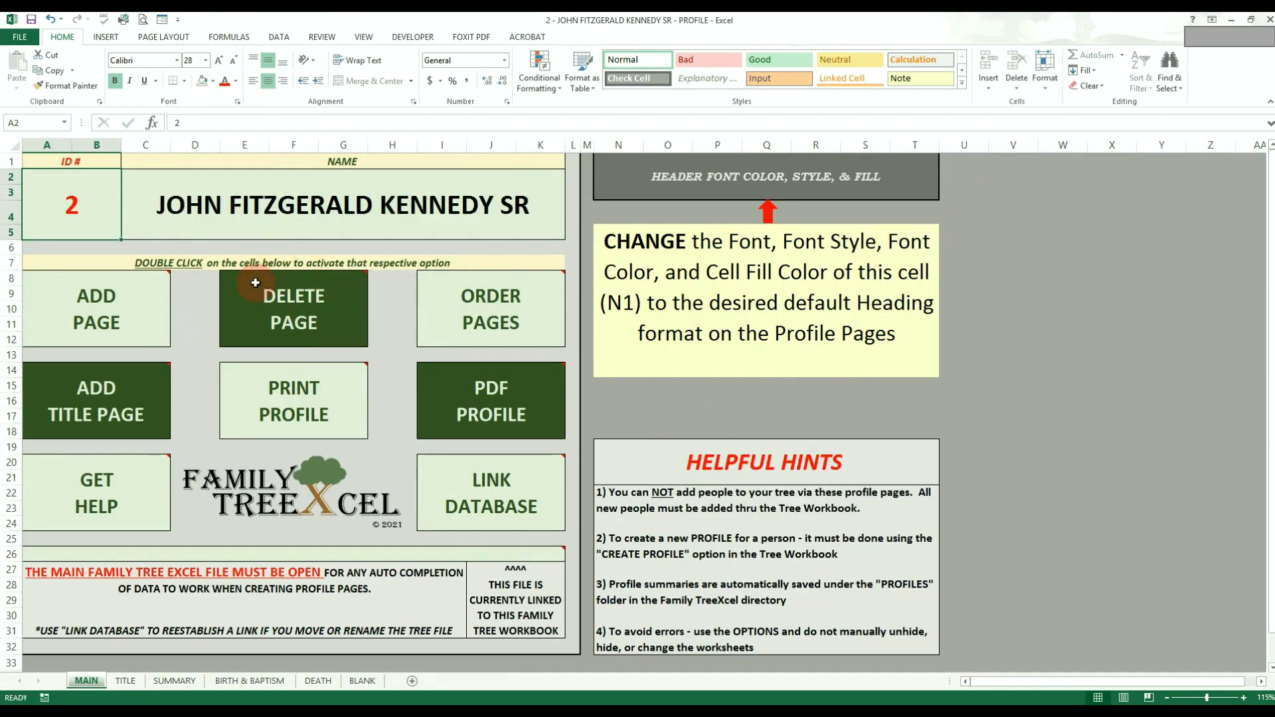
double_click(340, 332)
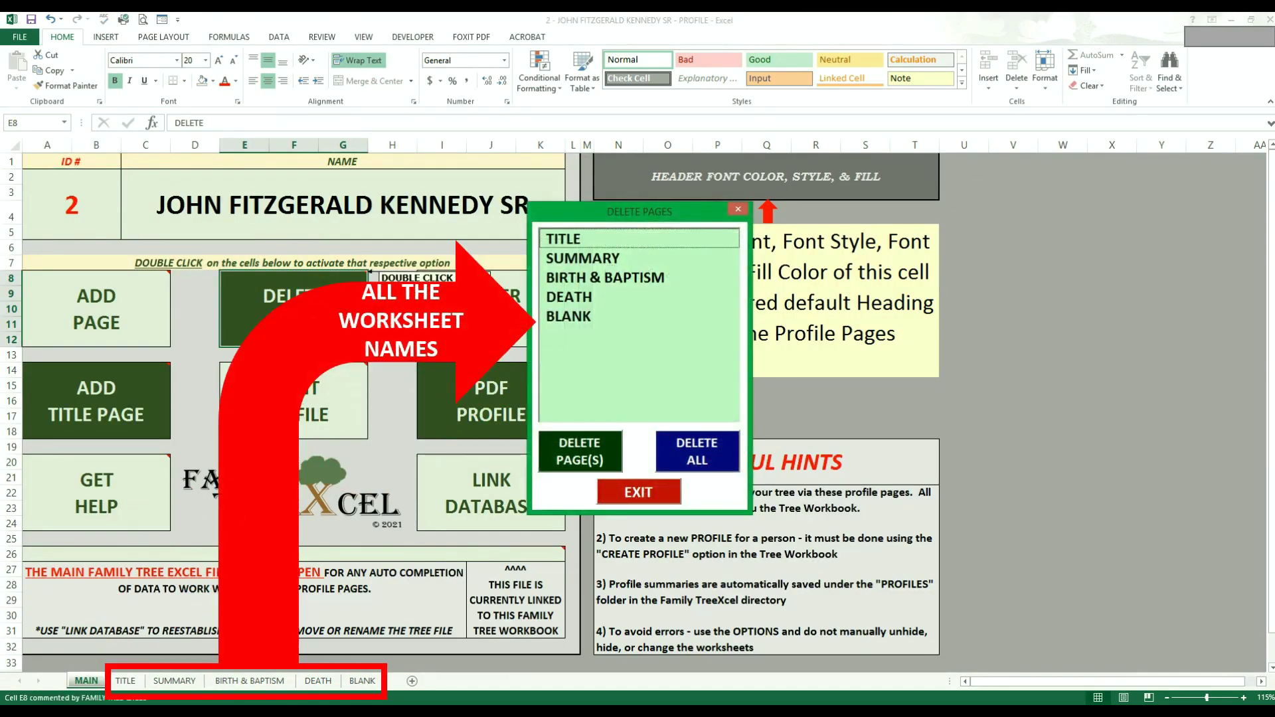
Step: Try selecting the TITLE, BIRTH & BAPTISM and BLANK pages together in the deletion list, and clear the selection
left_click(574, 240)
left_click(575, 278)
left_click(578, 318)
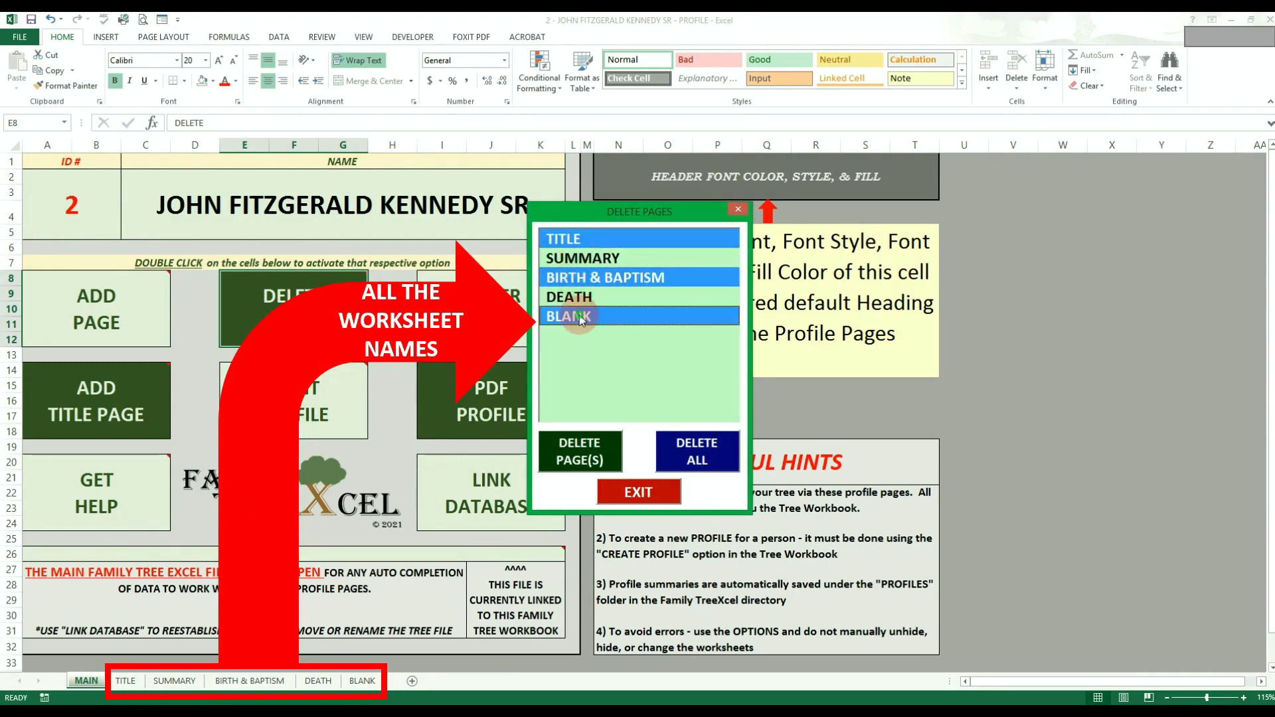
left_click(576, 277)
left_click(580, 238)
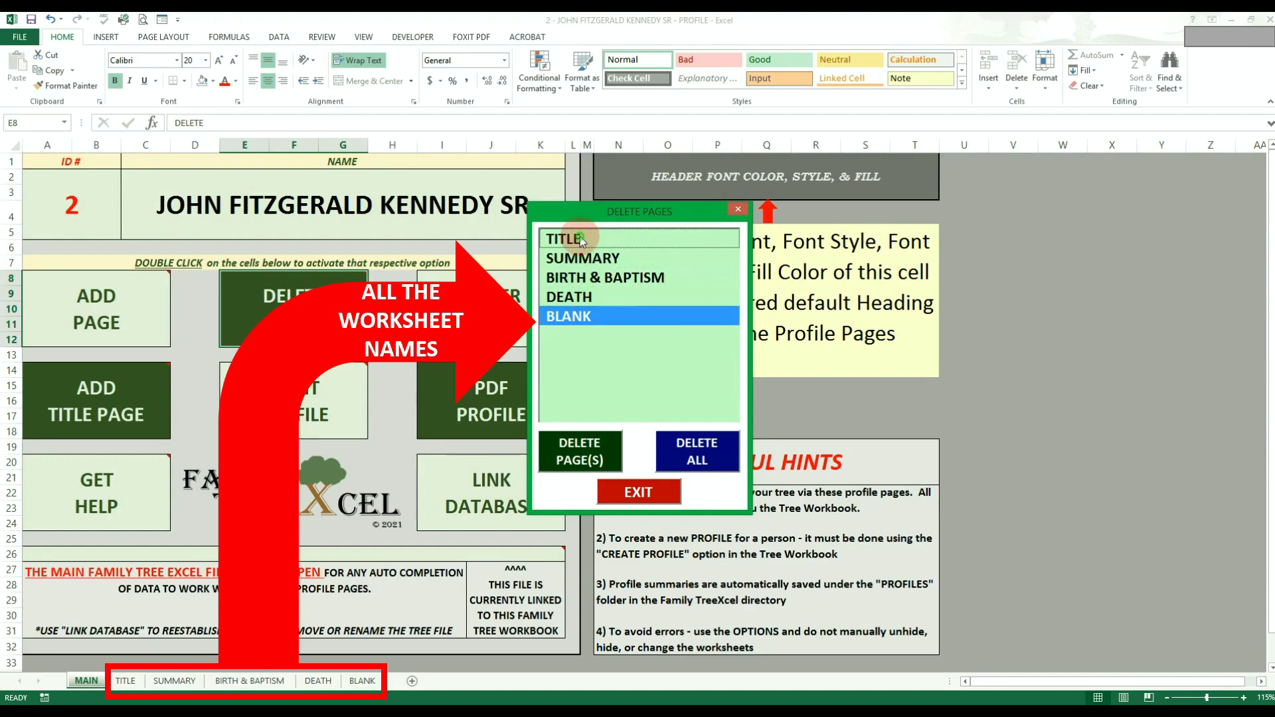
left_click(584, 316)
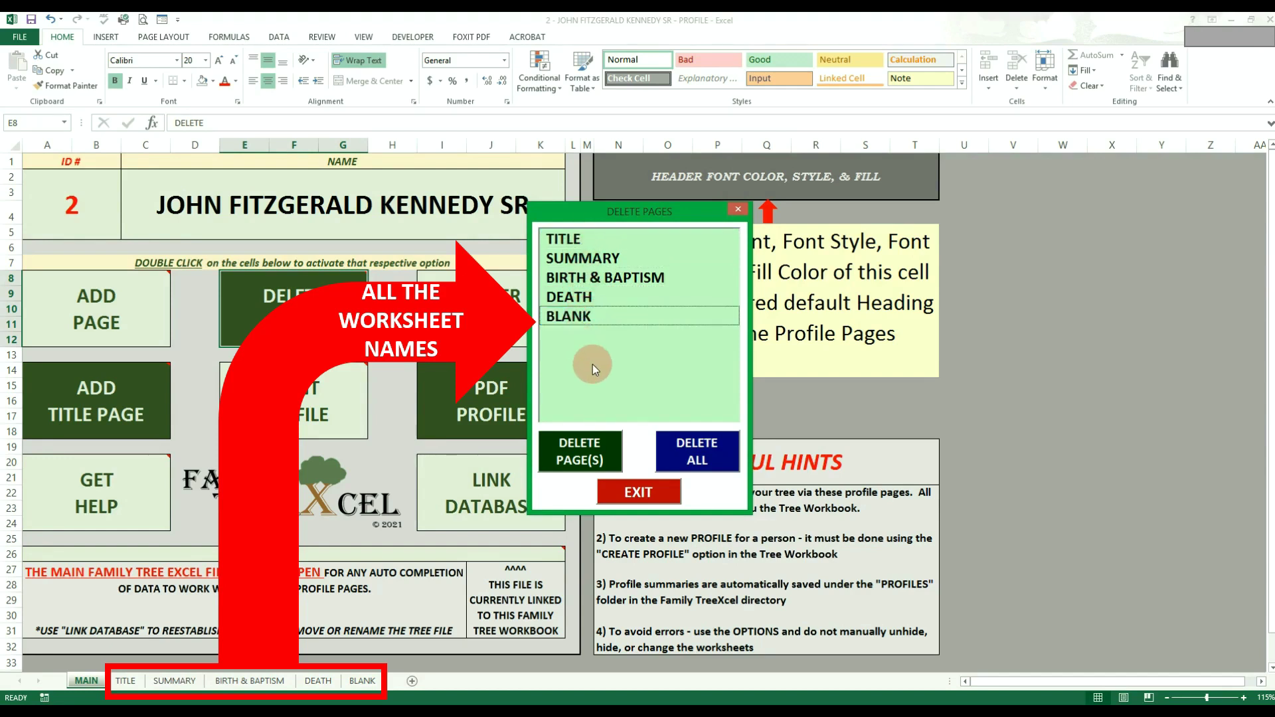
Step: Delete the BLANK page from the profile workbook and confirm the deletion
left_click(583, 317)
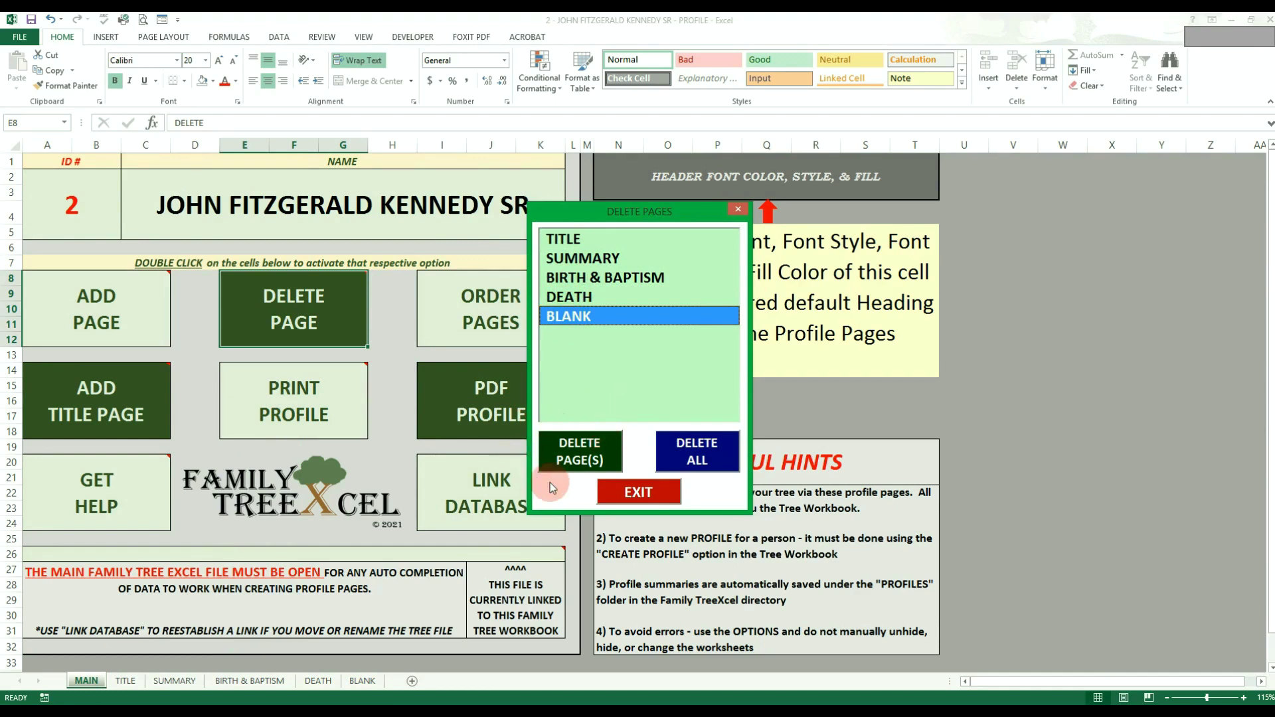
left_click(575, 443)
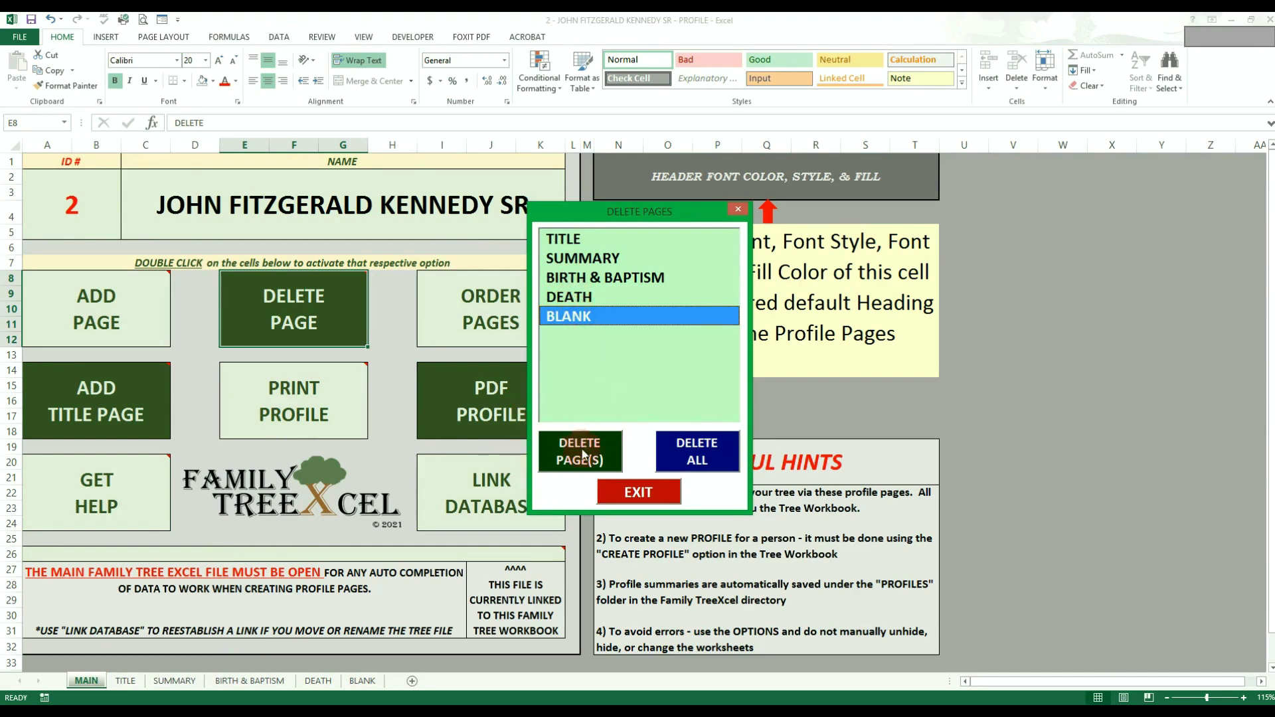
left_click(660, 417)
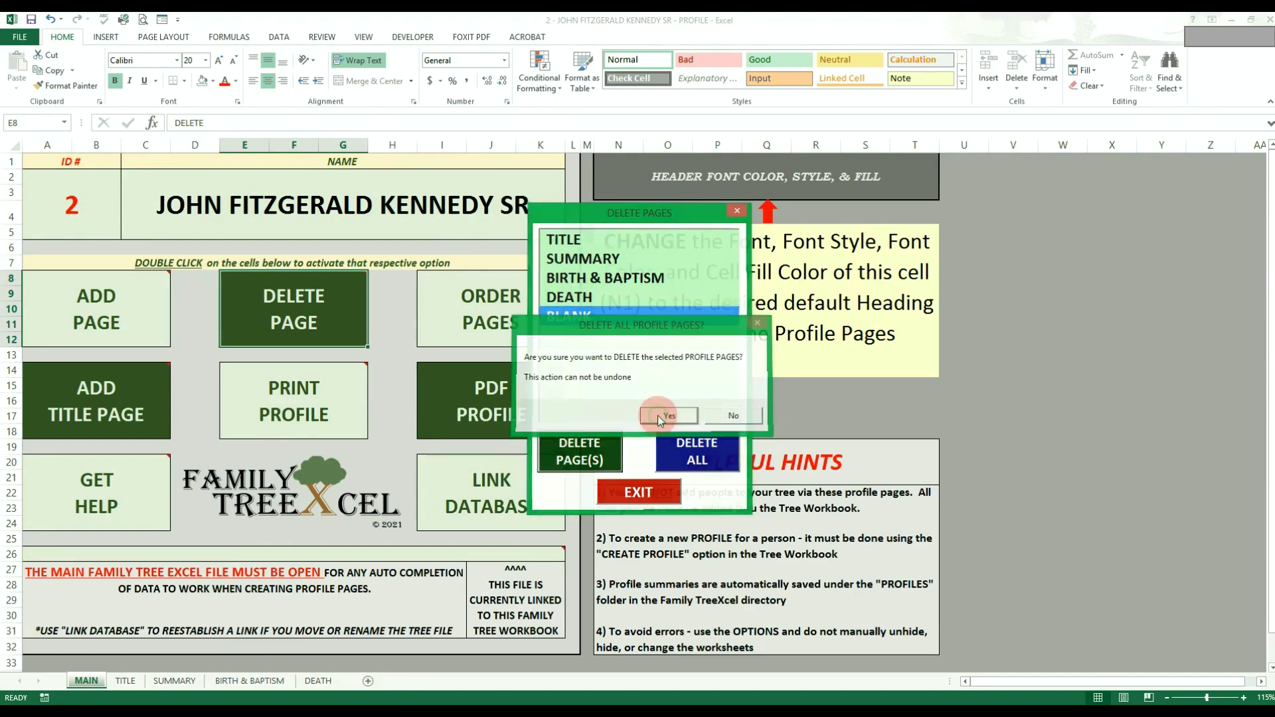
left_click(694, 406)
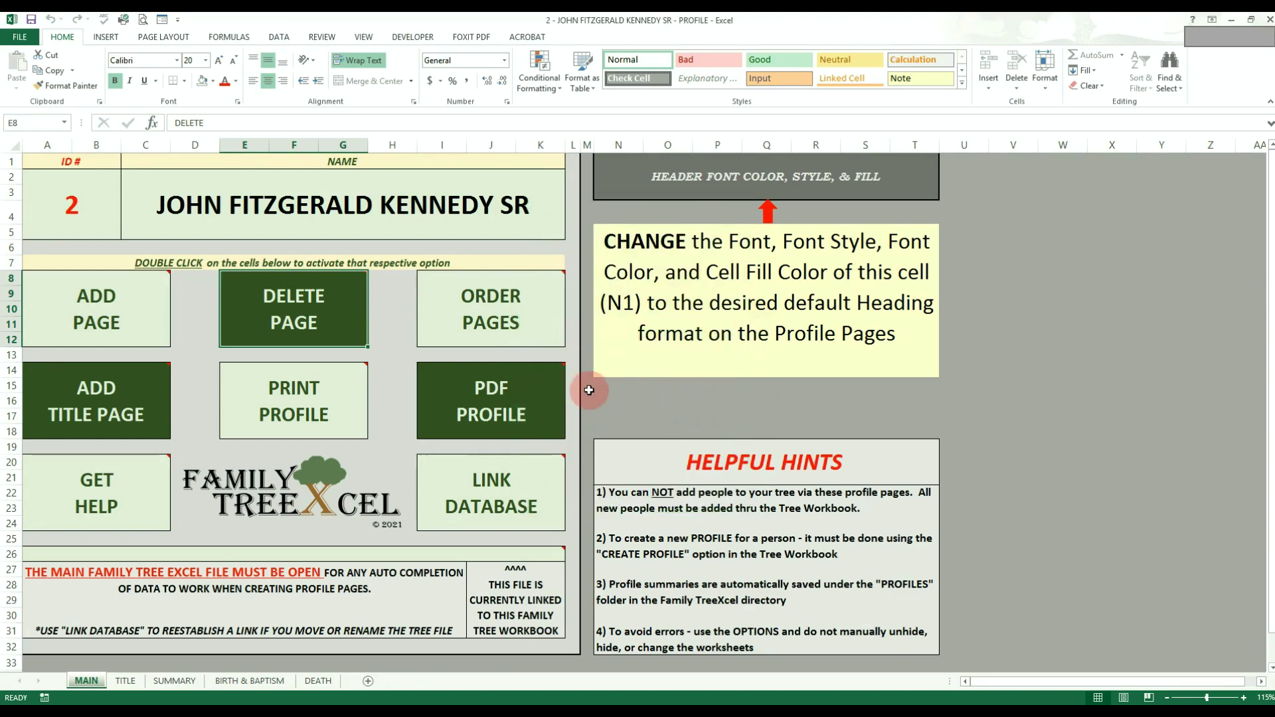
Step: Request deletion of all profile pages, decline the confirmation and exit the page deletion dialog
double_click(292, 296)
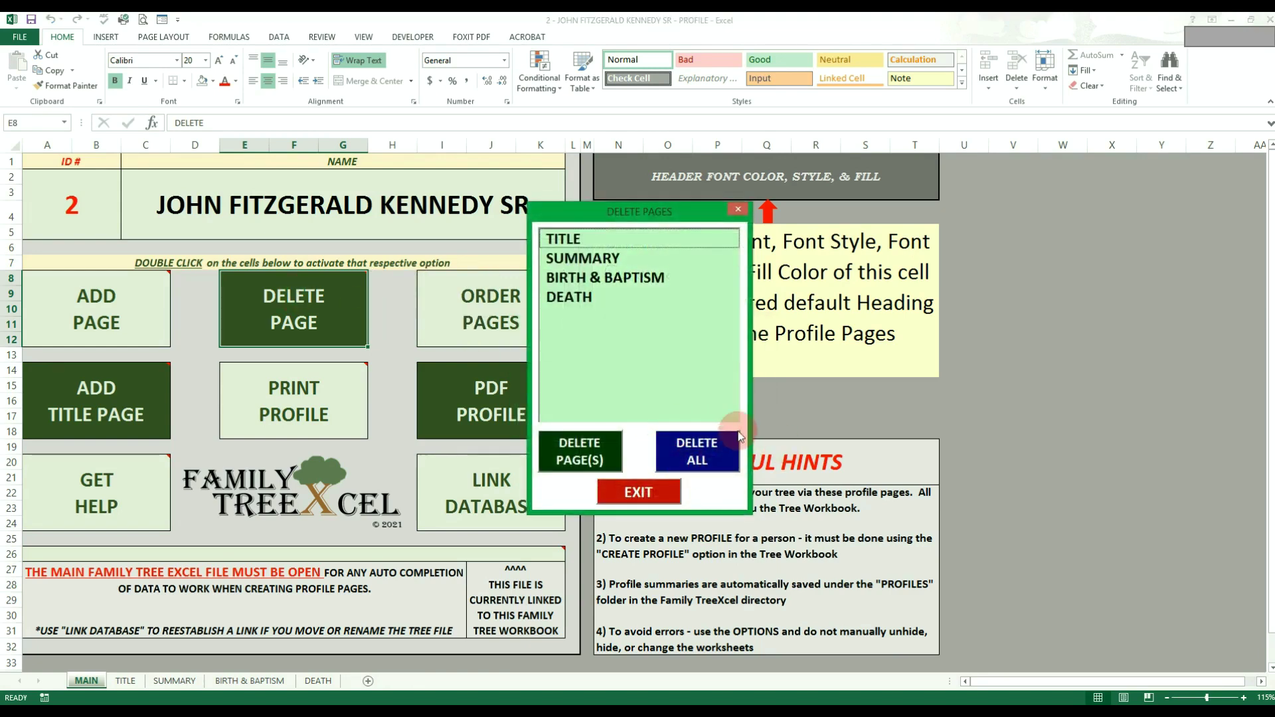
left_click(697, 459)
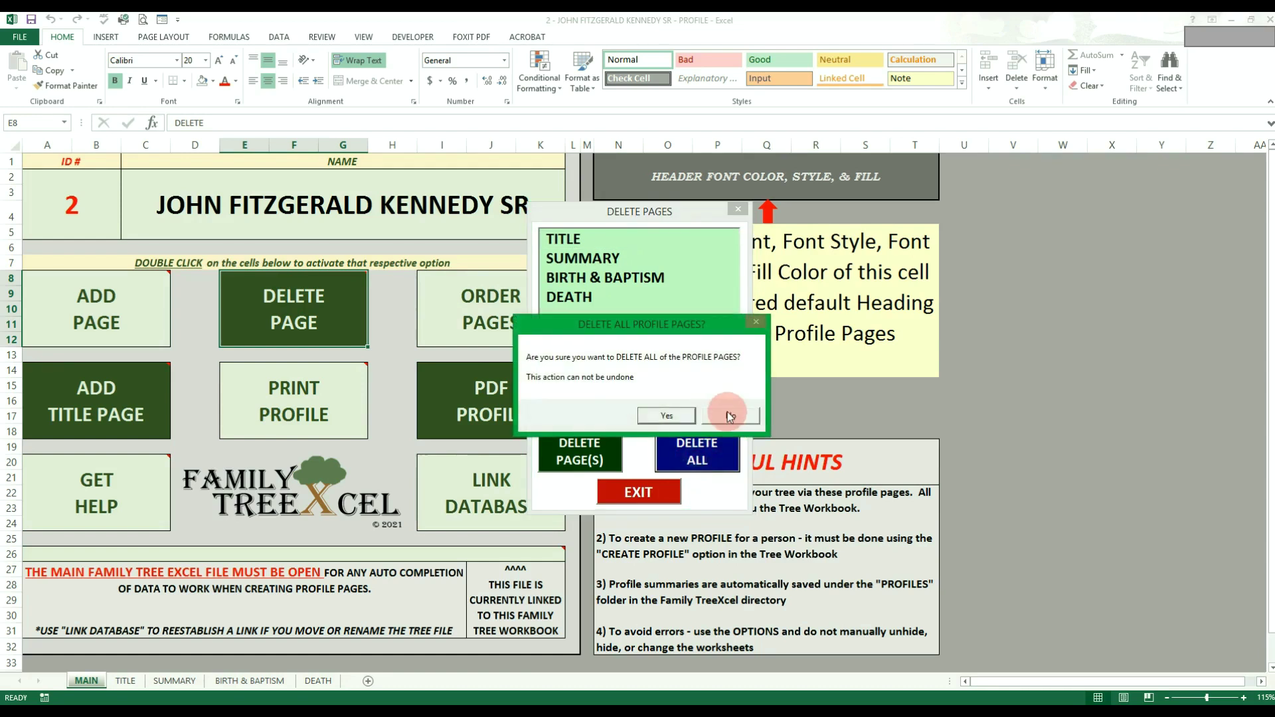
left_click(727, 411)
left_click(657, 492)
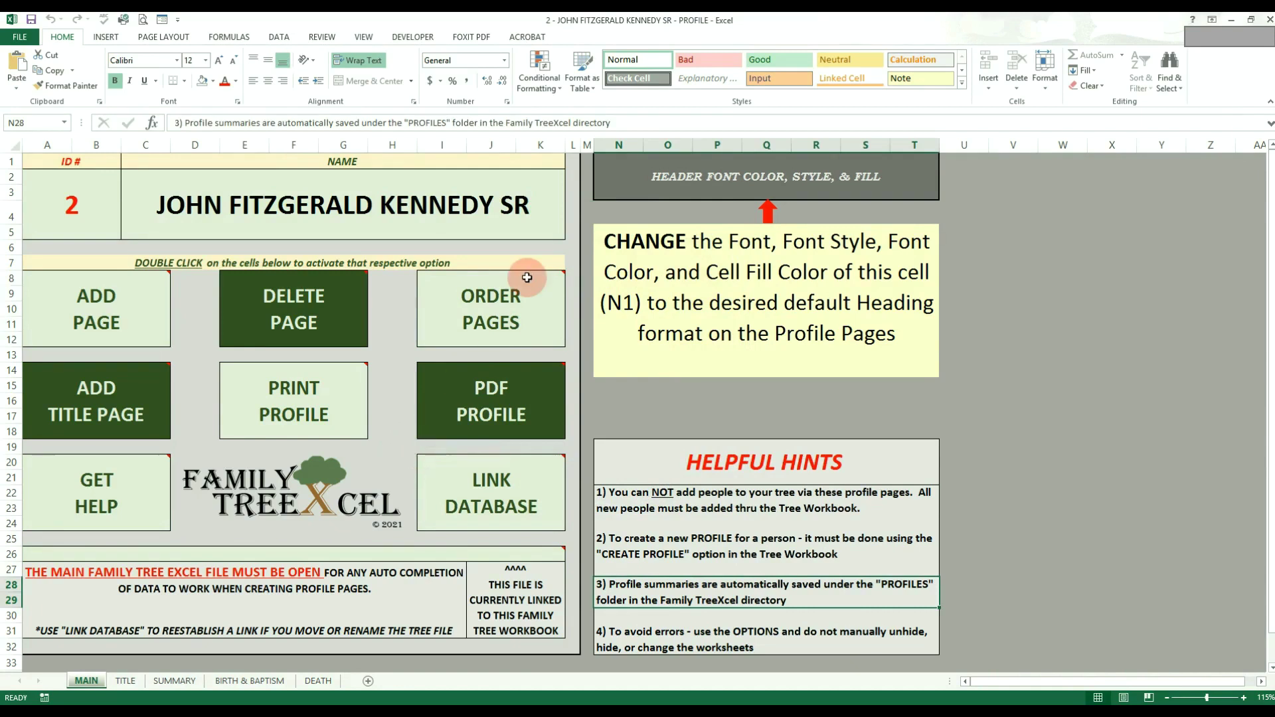
Step: Reorder the profile pages so that DEATH comes first, ahead of TITLE, and apply the order
double_click(500, 317)
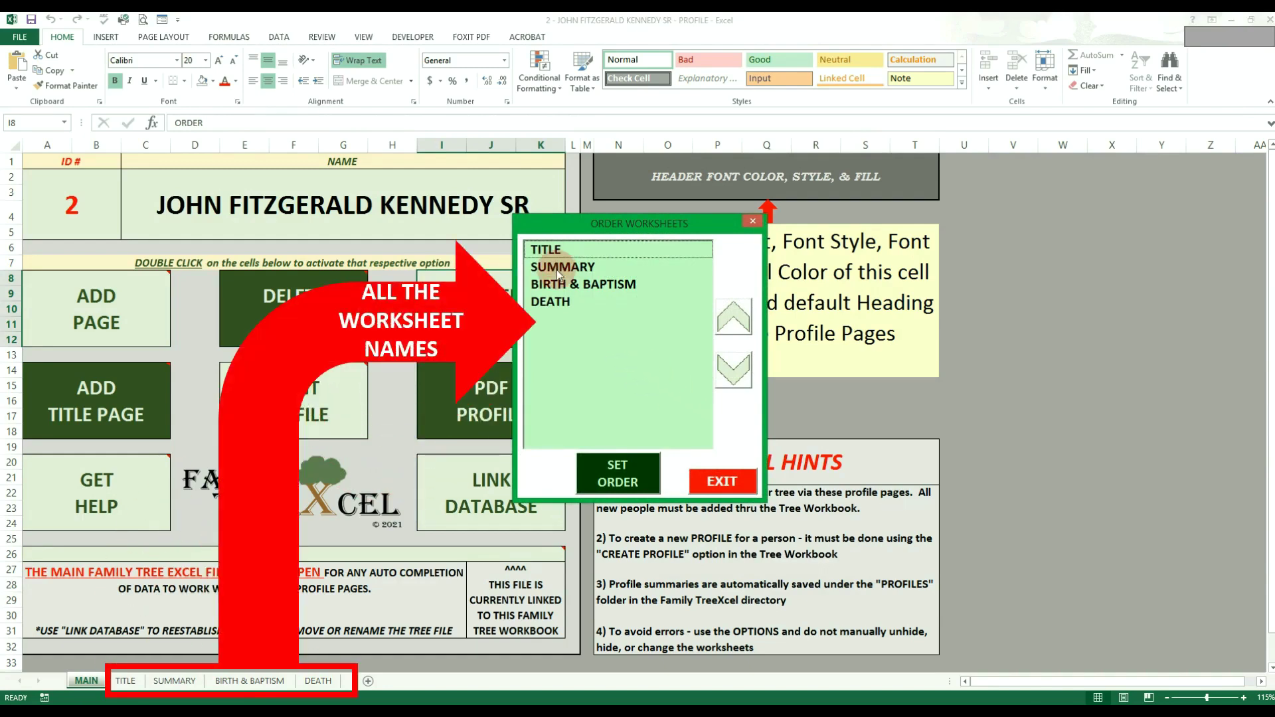
left_click(558, 303)
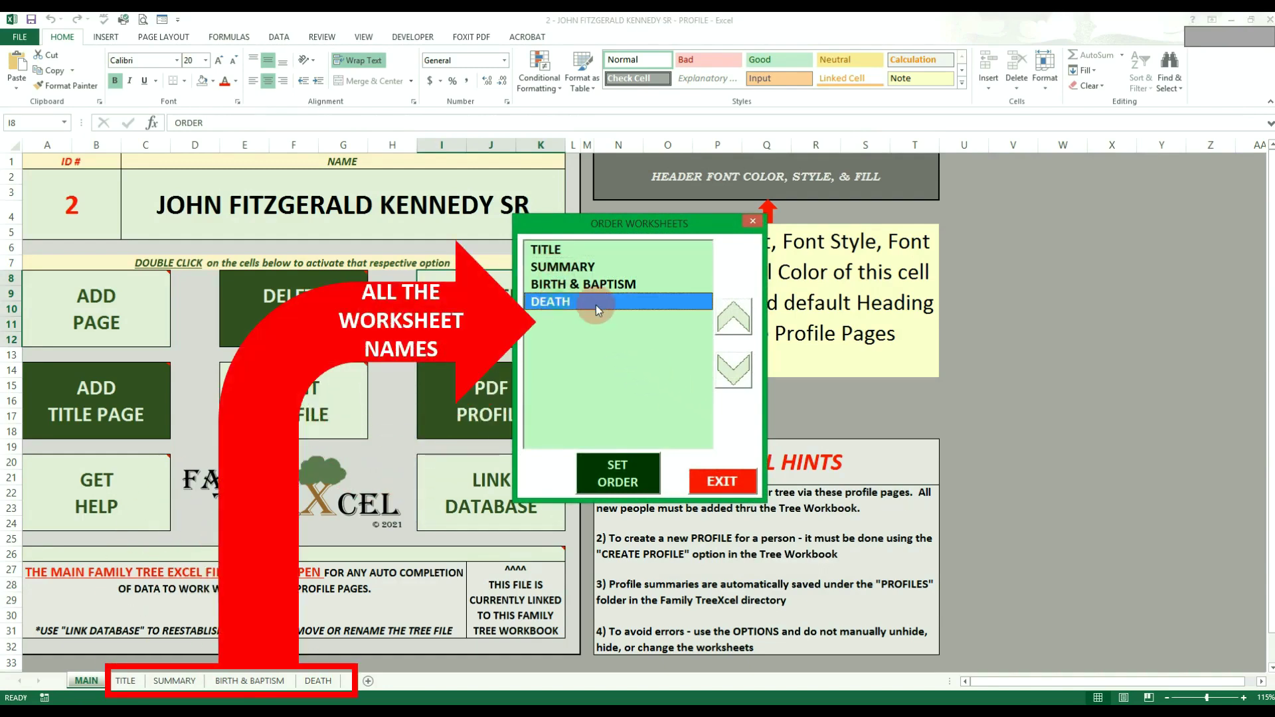
left_click(731, 324)
left_click(731, 324)
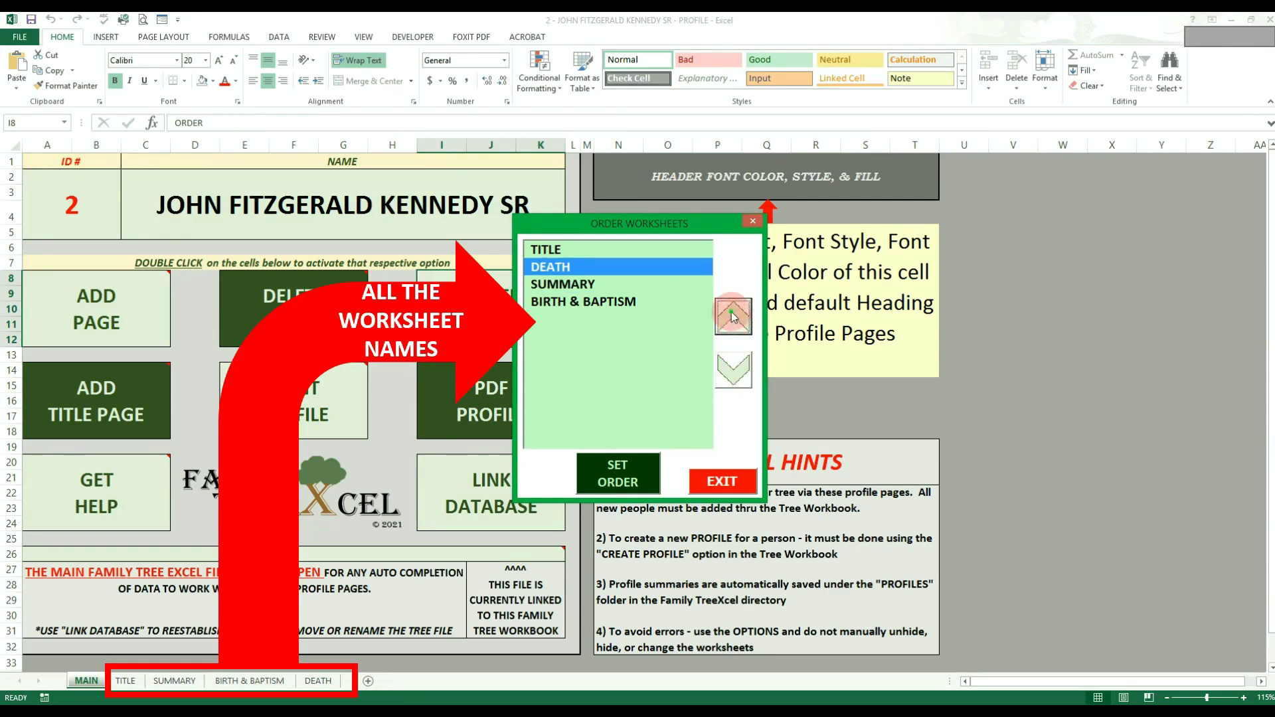
left_click(731, 313)
left_click(740, 375)
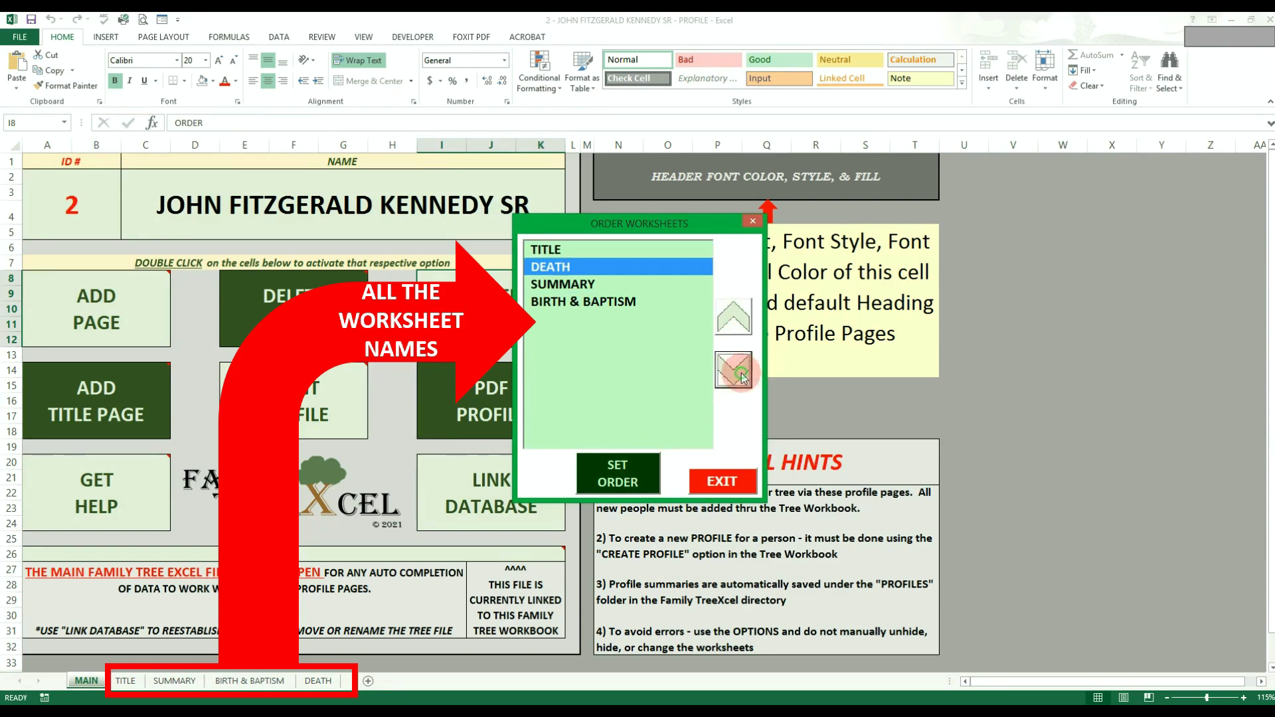
left_click(742, 376)
left_click(742, 377)
left_click(737, 320)
left_click(739, 324)
left_click(739, 323)
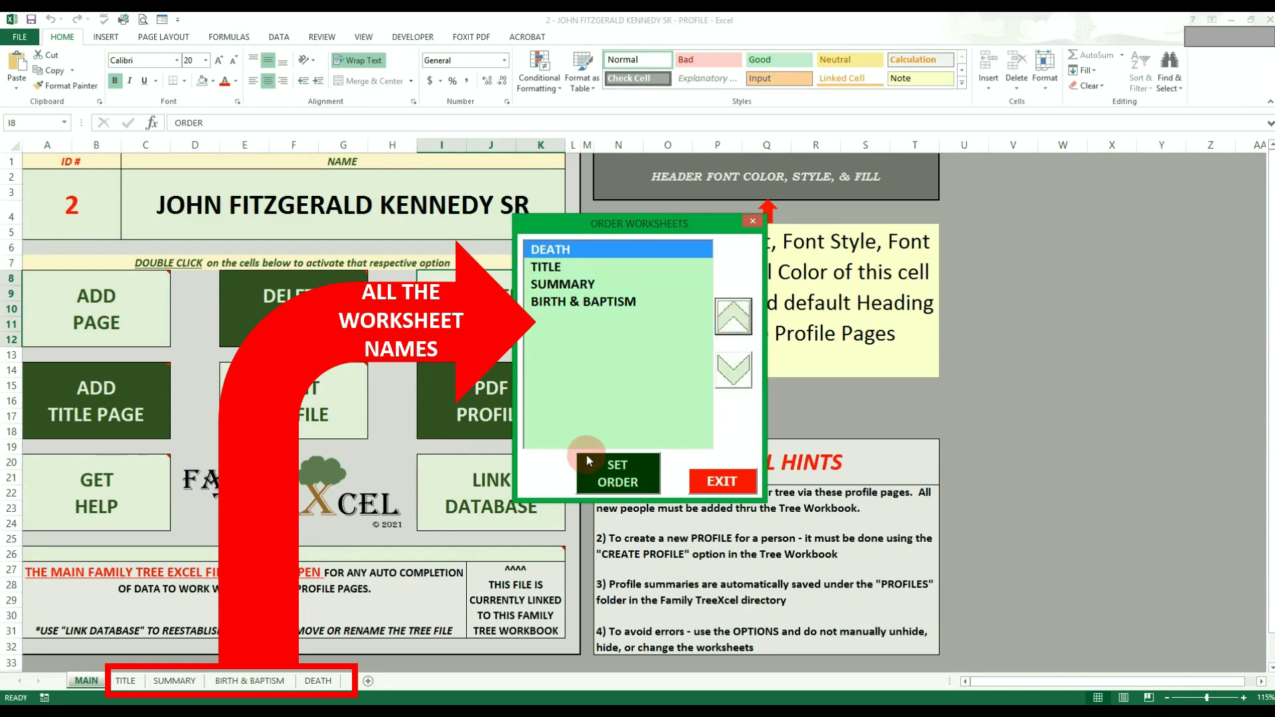
left_click(627, 483)
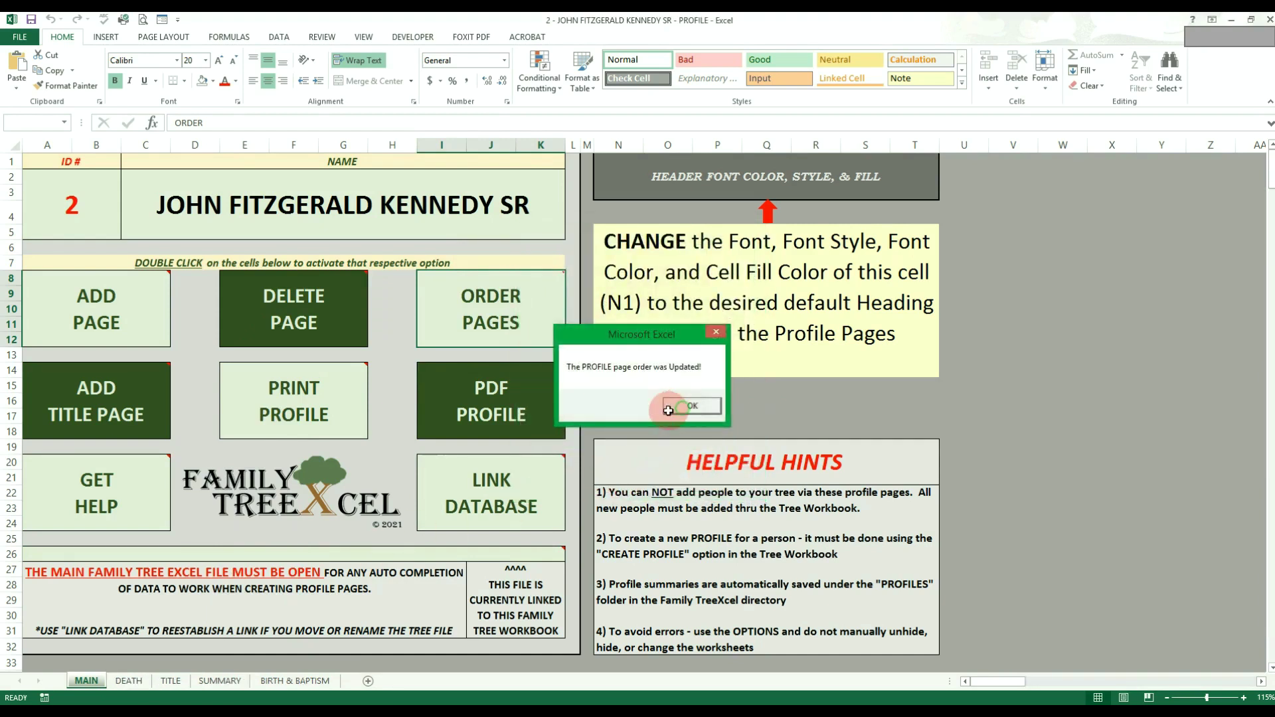
left_click(692, 406)
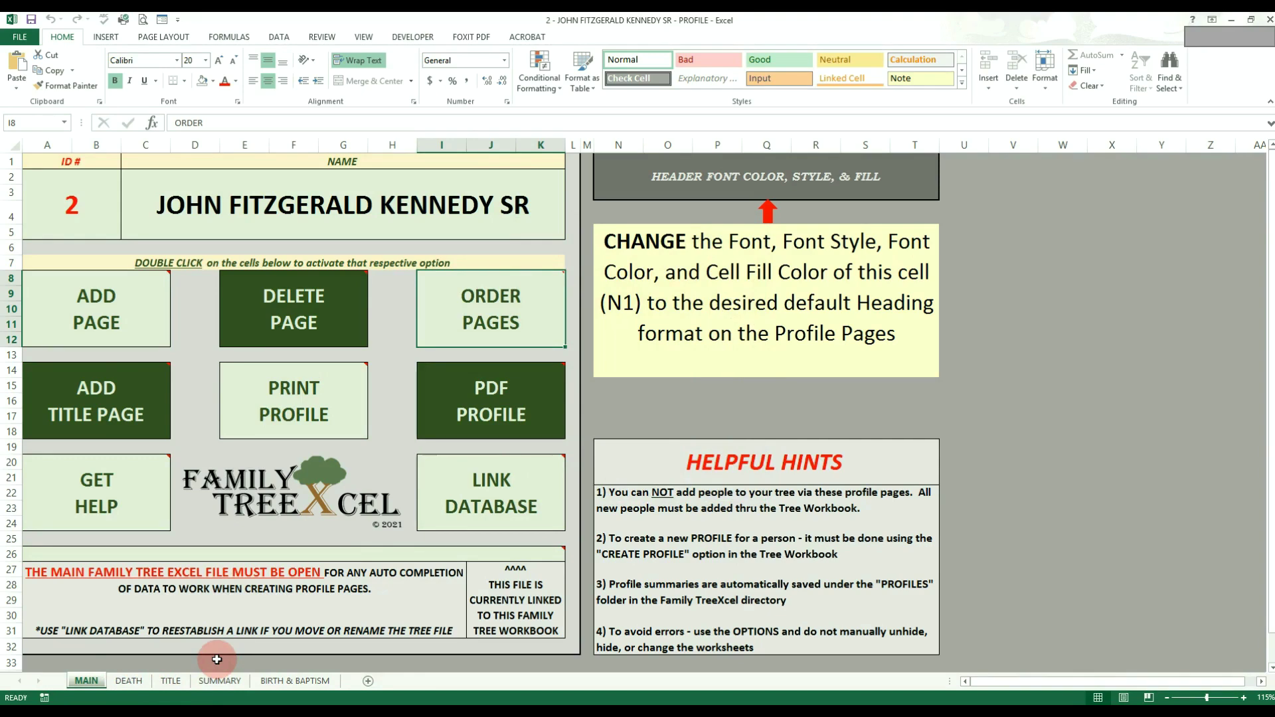
Step: View the SUMMARY page and return to the MAIN sheet
left_click(196, 681)
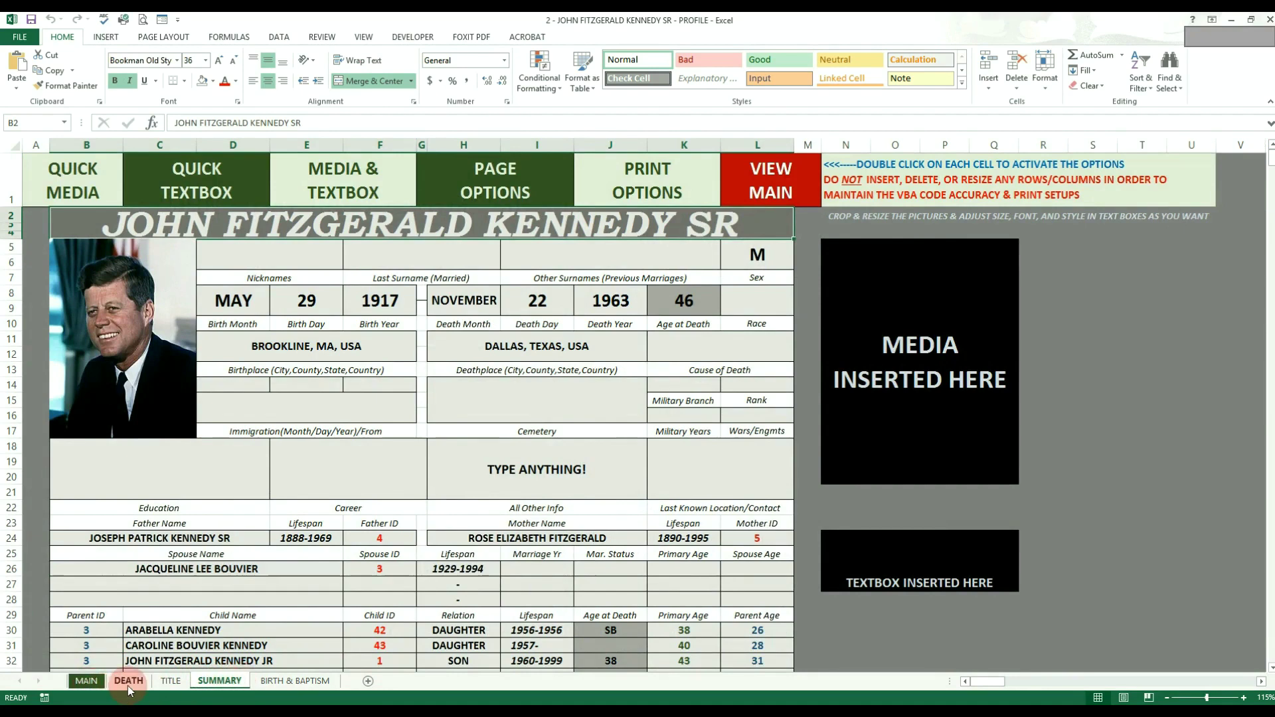
left_click(86, 681)
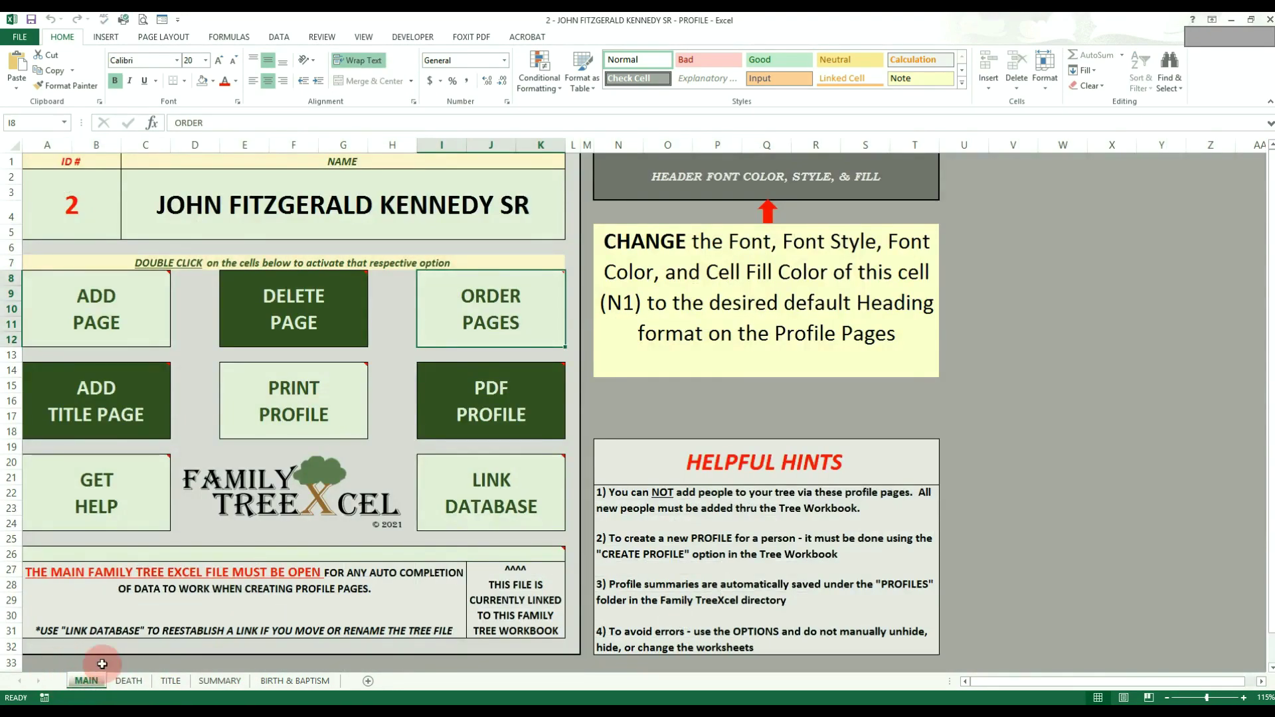
Step: Move the DEATH page back to the end, after BIRTH & BAPTISM, and apply the page order
mouse_move(418, 332)
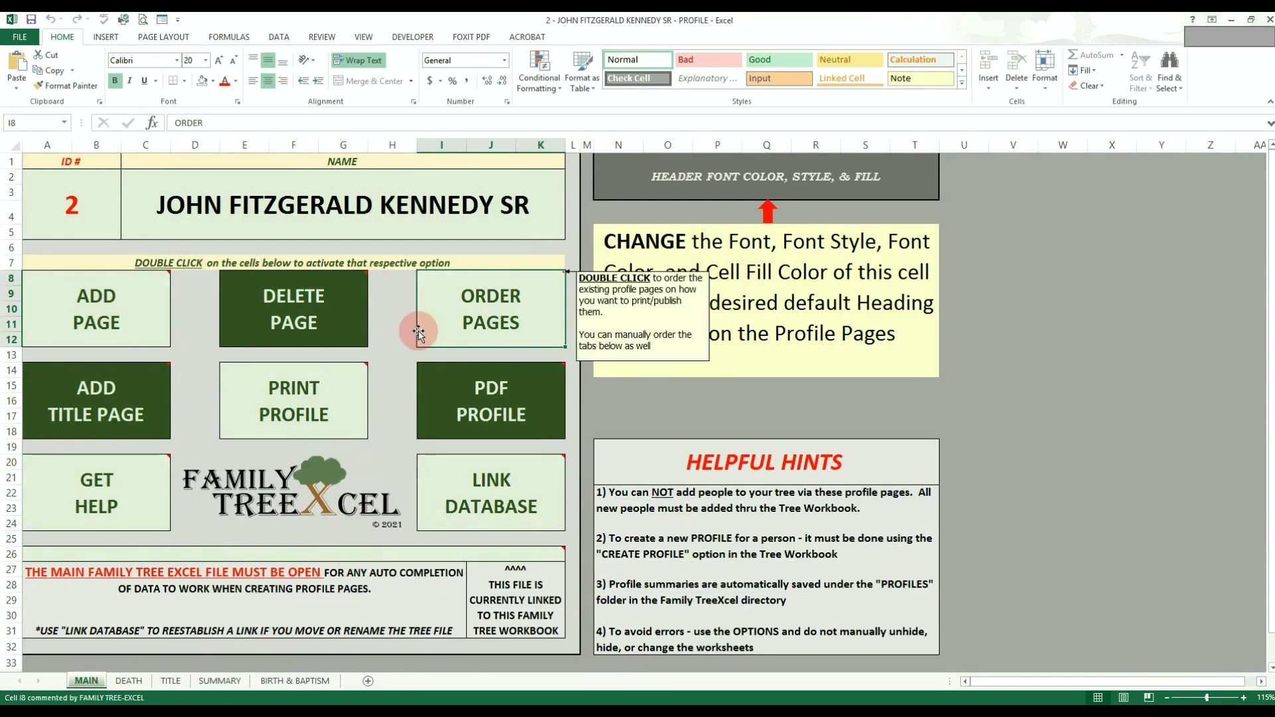
double_click(448, 319)
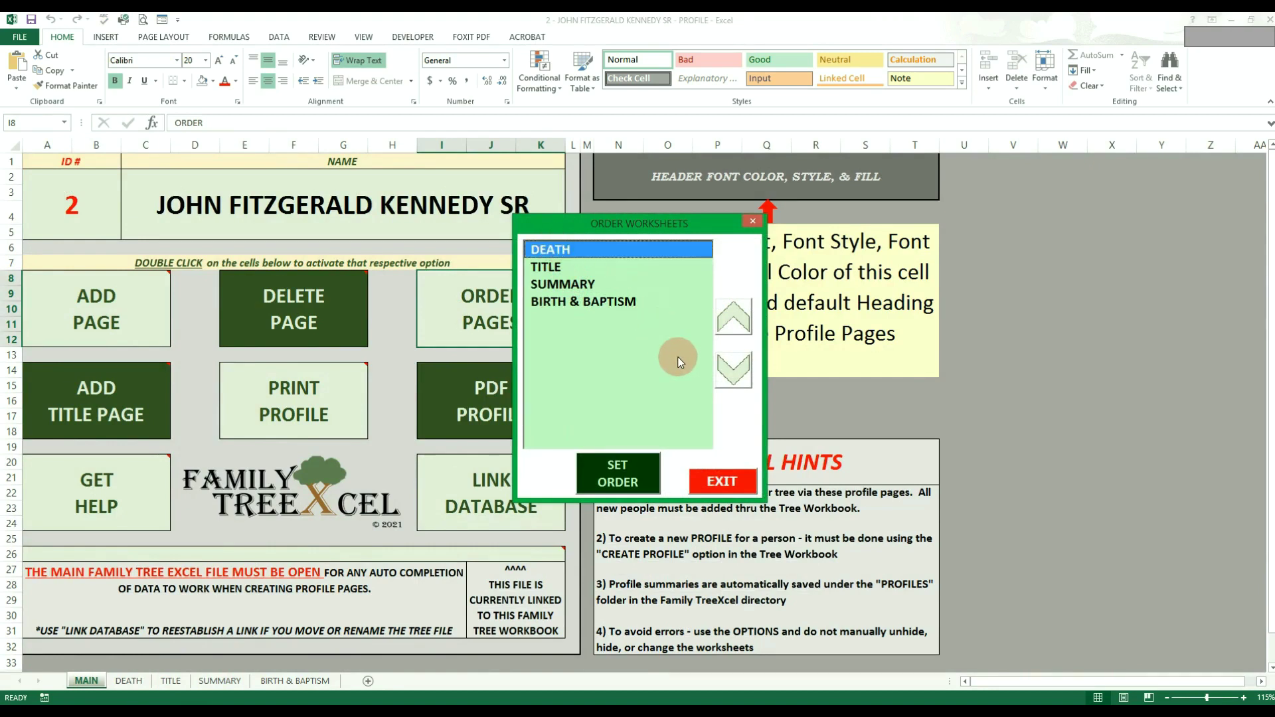
left_click(733, 370)
left_click(735, 372)
left_click(733, 370)
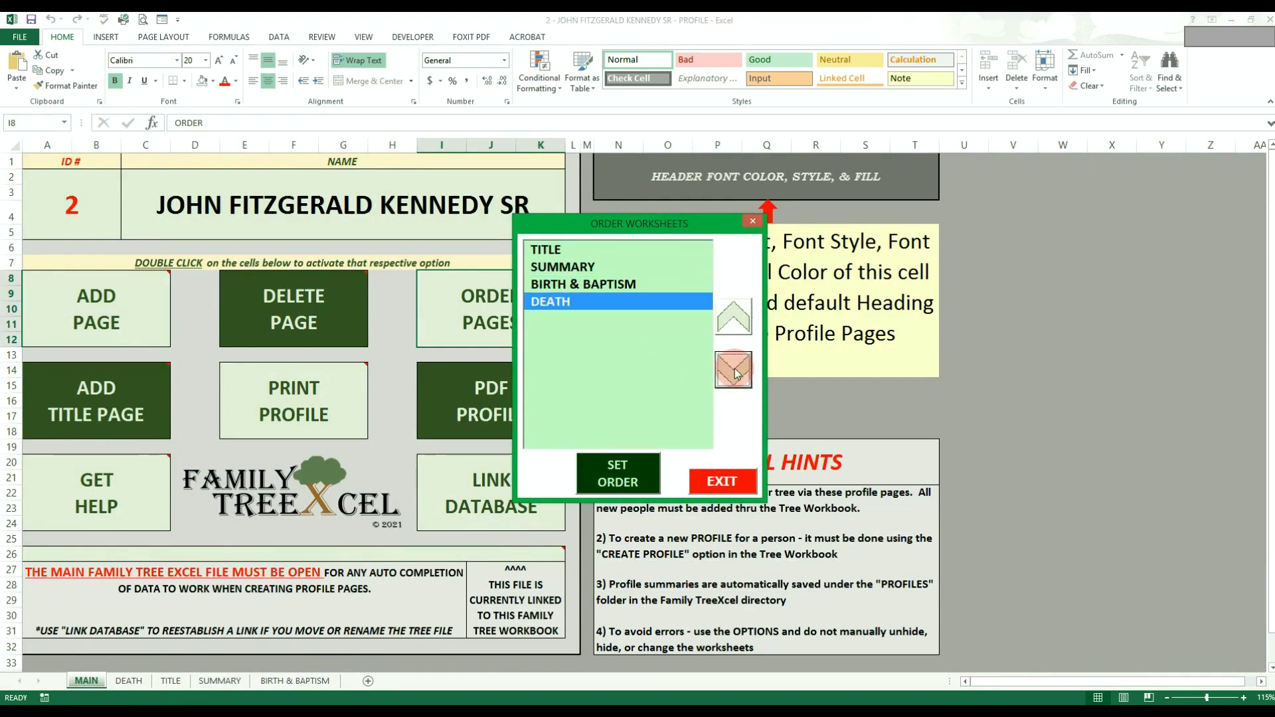
left_click(614, 471)
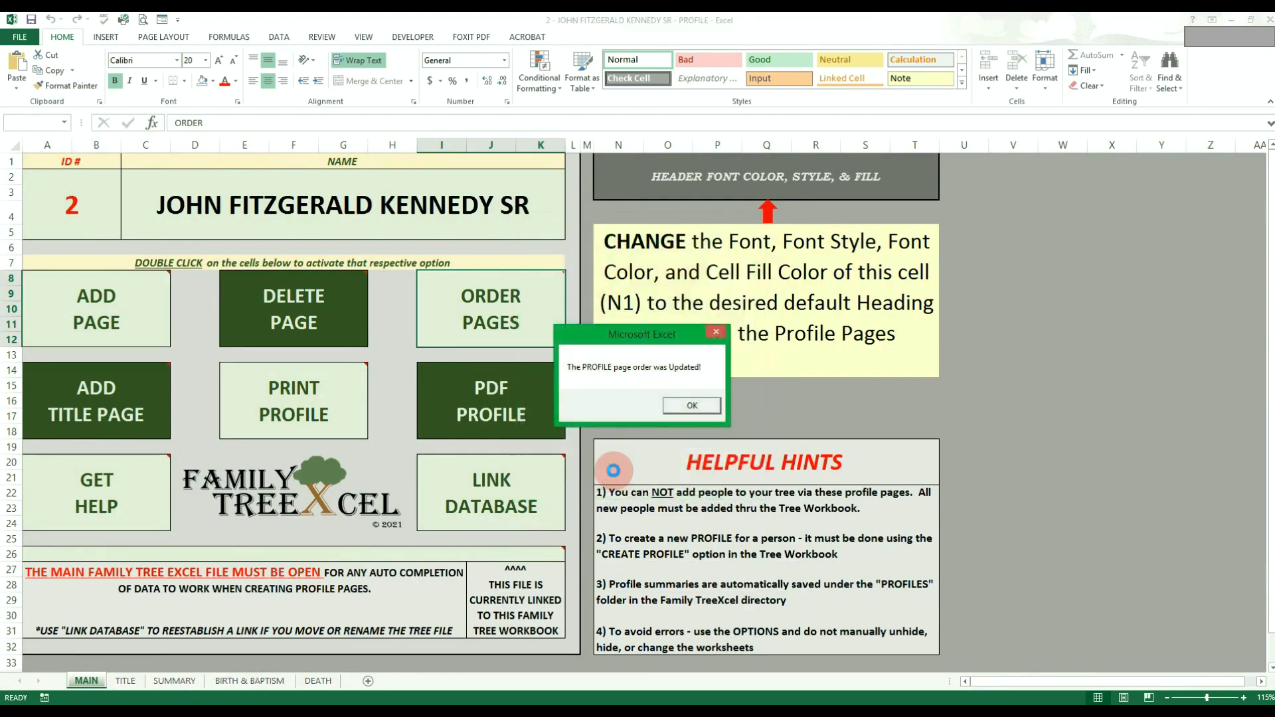
left_click(687, 403)
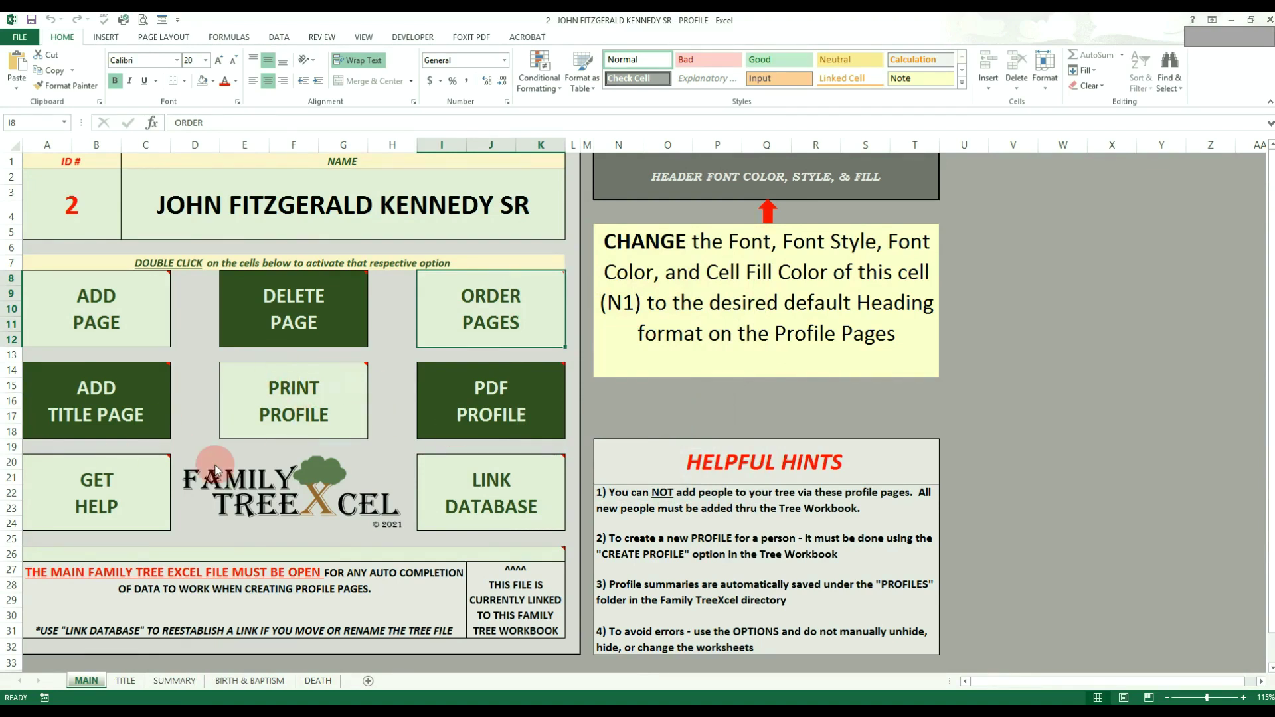
Step: Review every page of the profile in the print preview and return to the MAIN sheet without printing
double_click(321, 403)
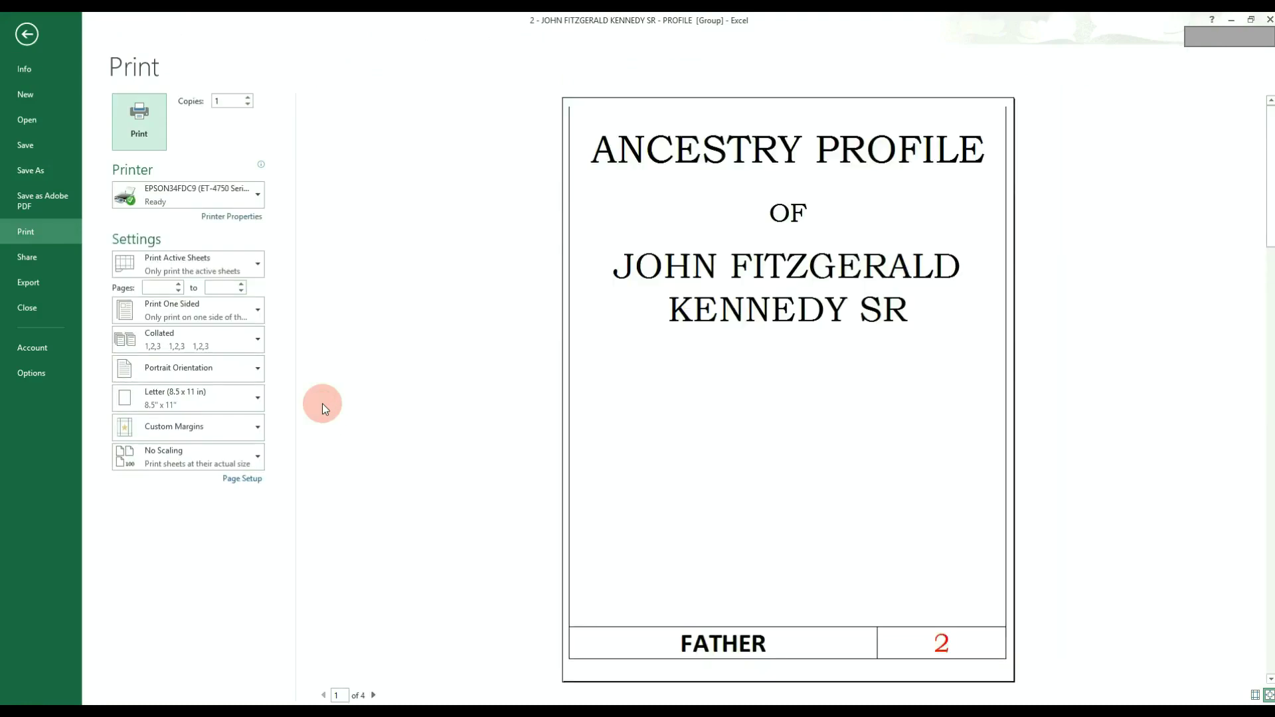
scroll(663, 476, "down", 1)
scroll(662, 475, "down", 1)
scroll(663, 475, "down", 1)
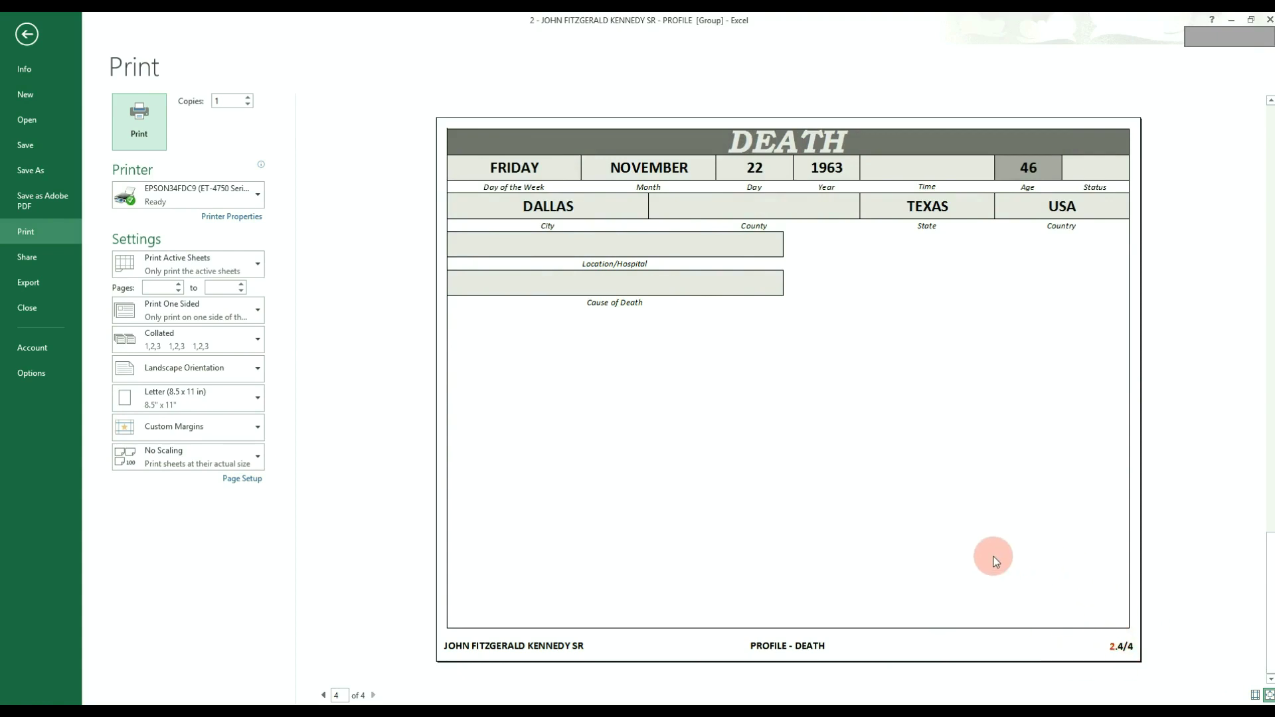
scroll(995, 559, "up", 1)
scroll(995, 559, "up", 1)
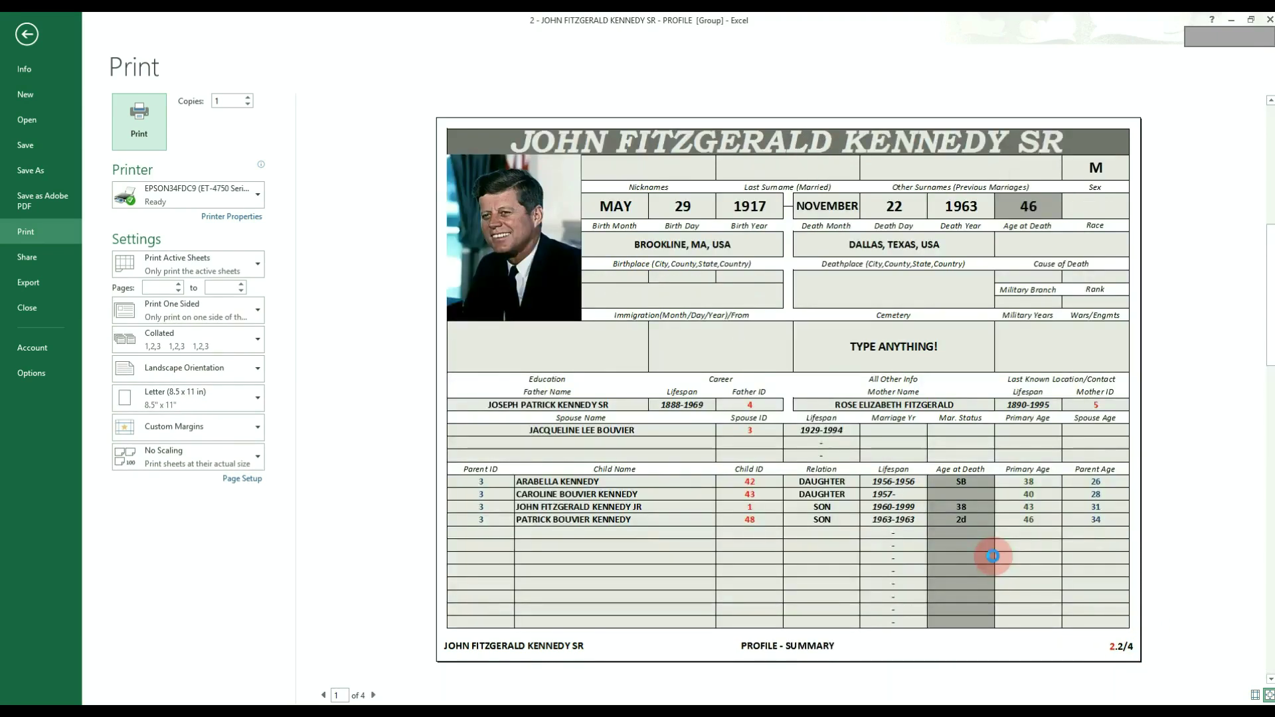
scroll(995, 559, "up", 1)
scroll(995, 559, "down", 1)
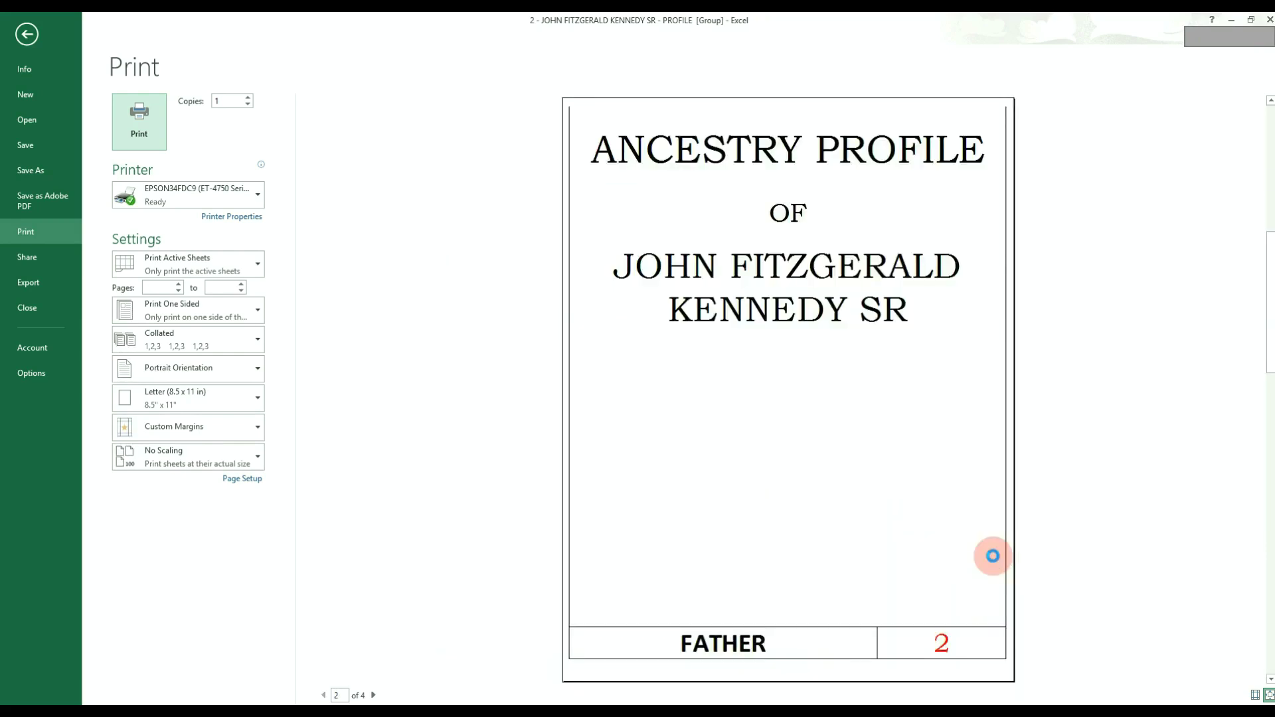
scroll(995, 561, "down", 2)
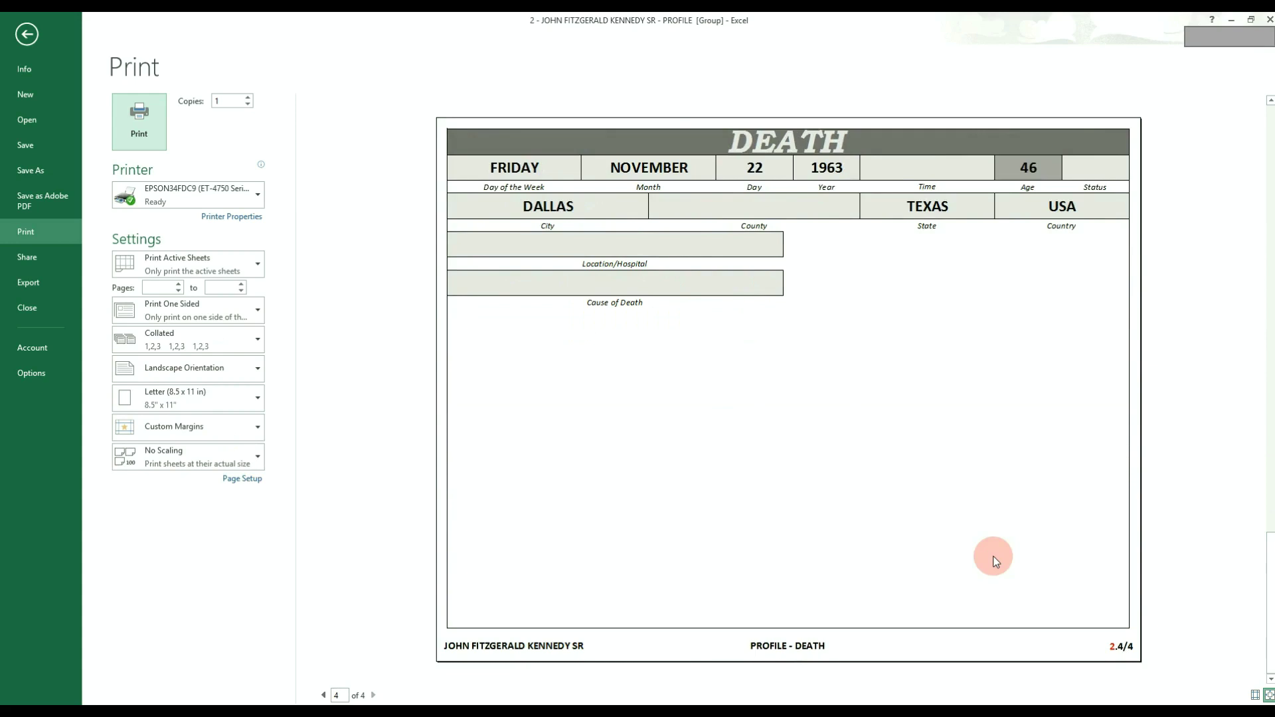
left_click(25, 34)
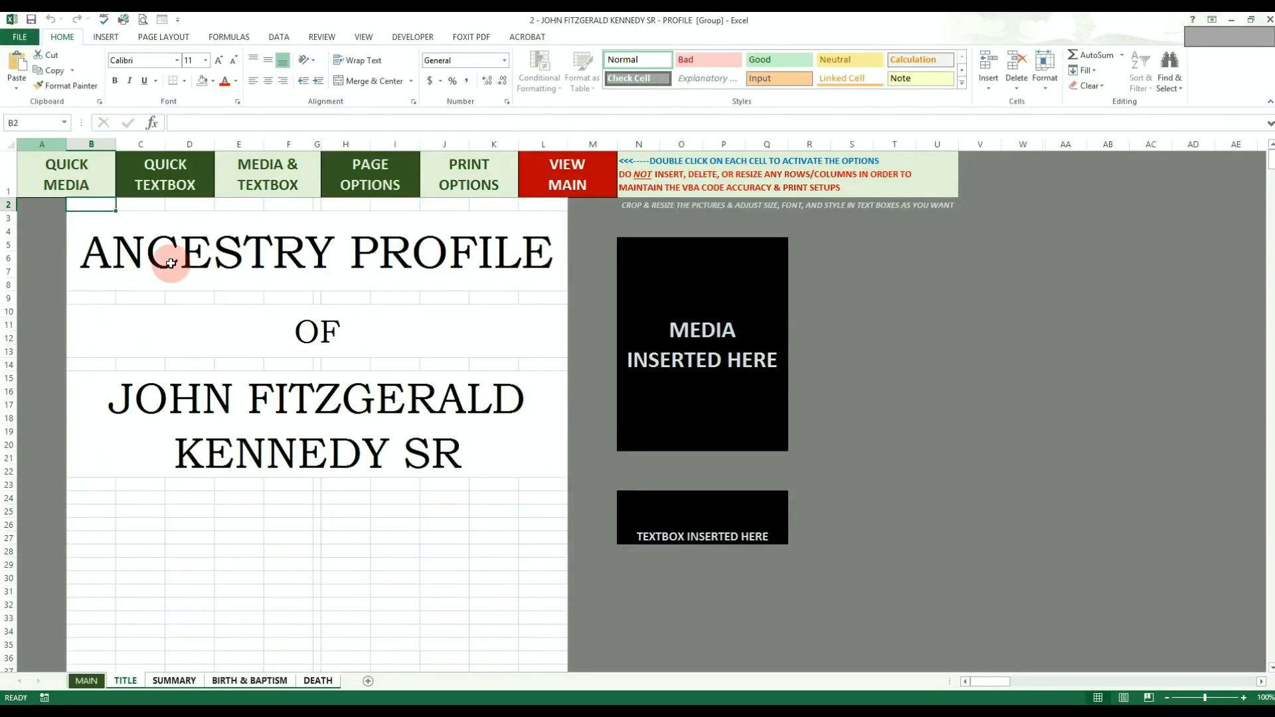
double_click(551, 193)
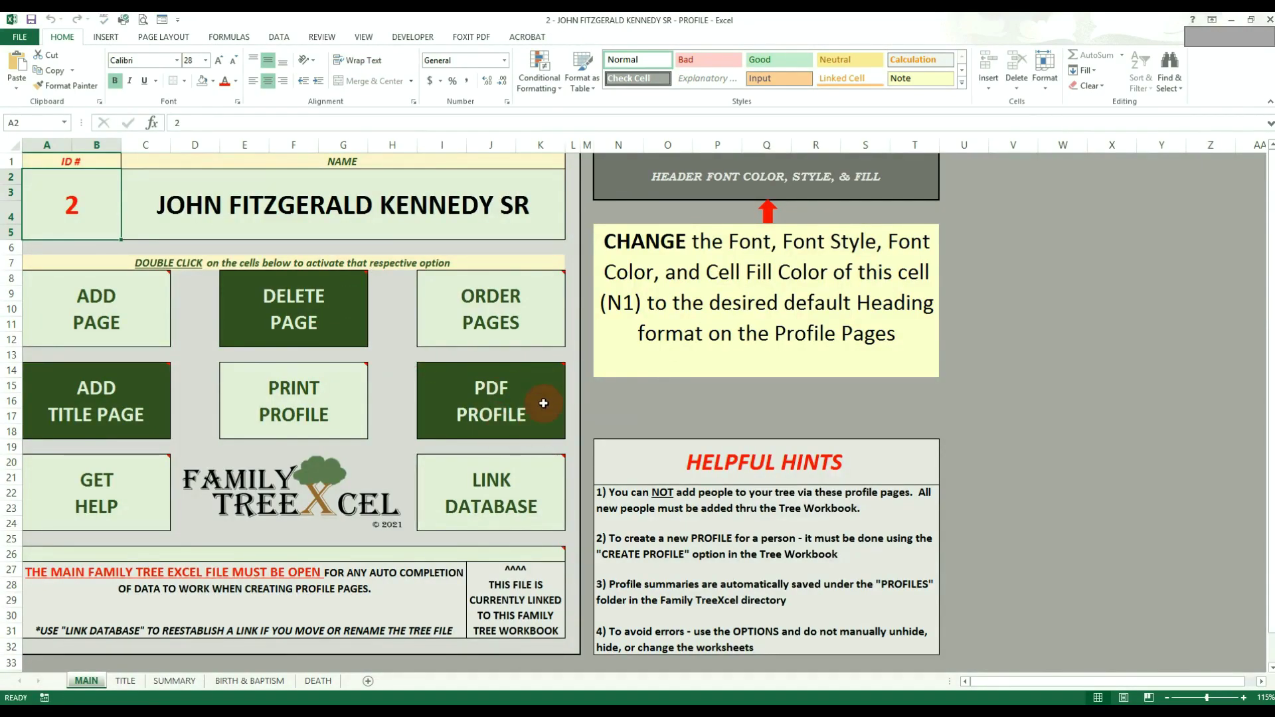
Step: Export all profile pages to a PDF file and look through the resulting document
double_click(516, 404)
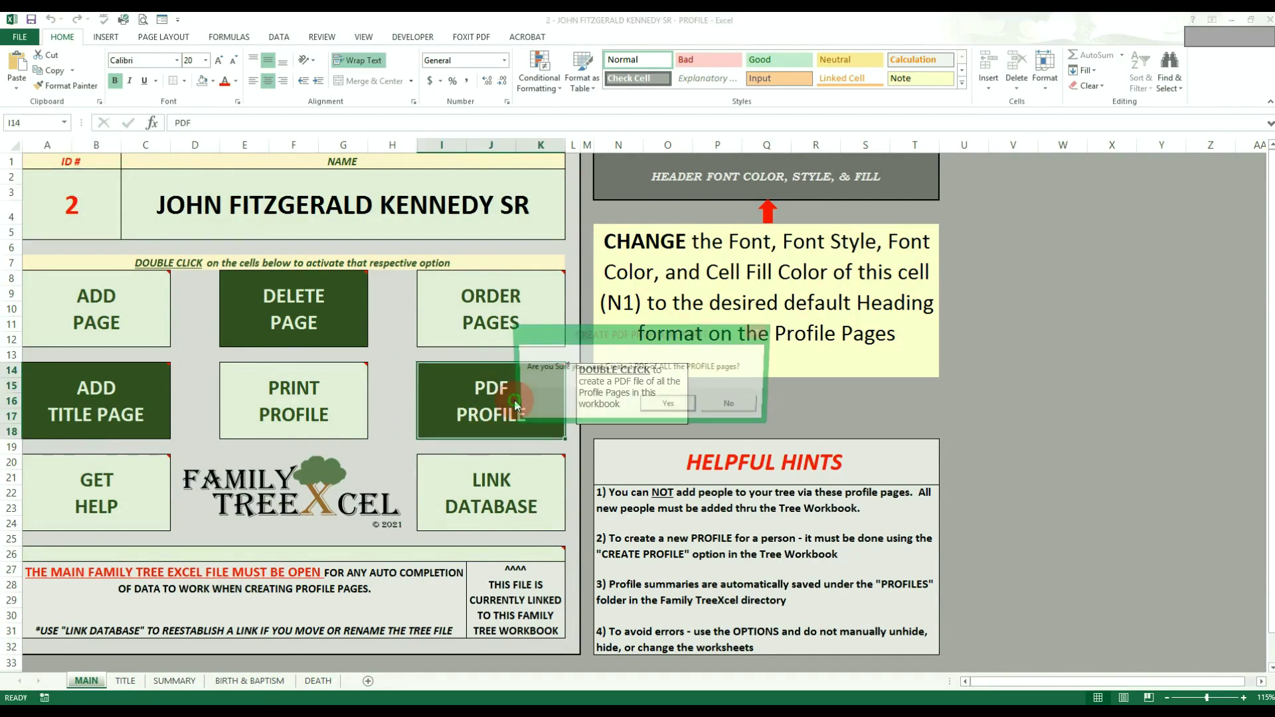
left_click(686, 406)
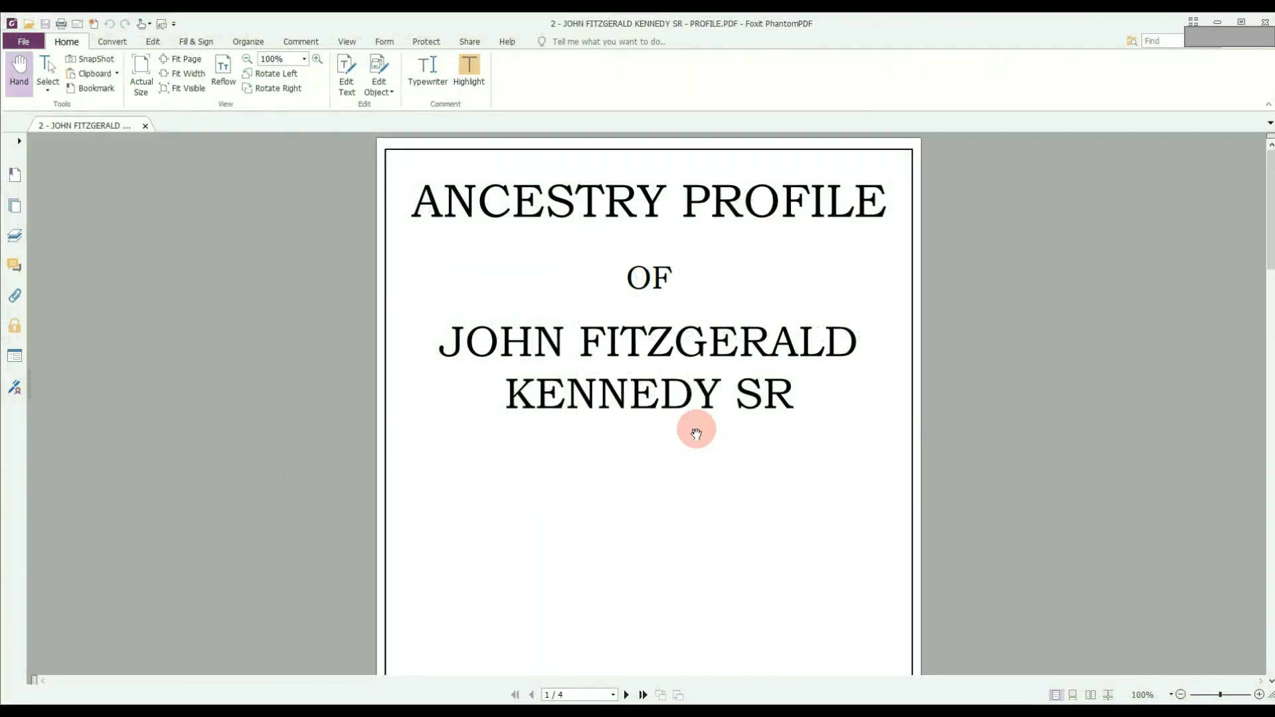
scroll(684, 425, "down", 5)
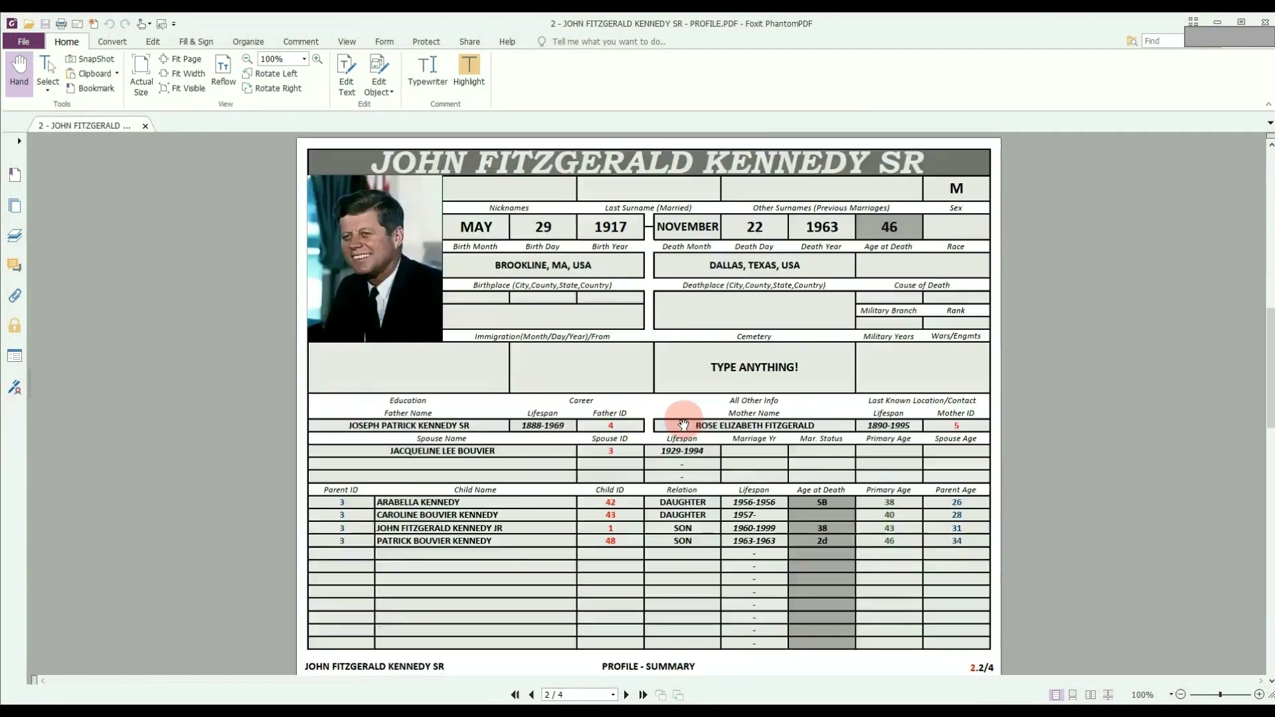
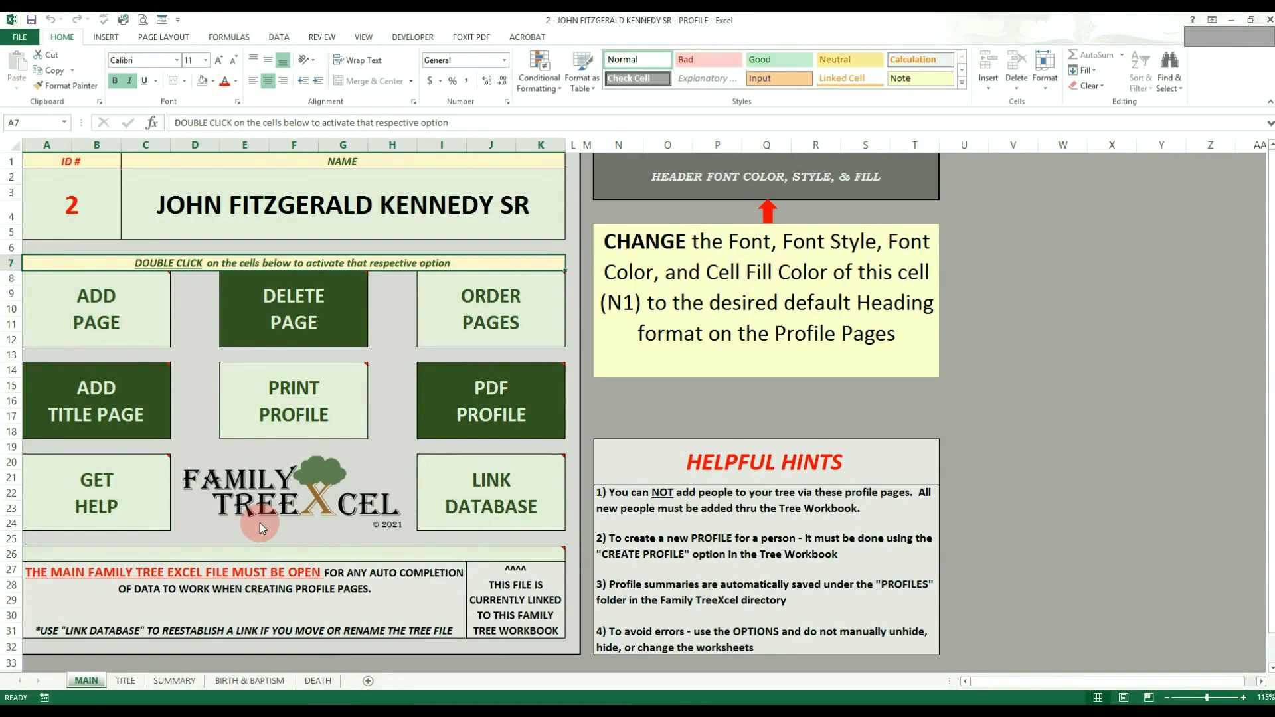
Step: Switch to the FAMILY TREE workbook and close it, saving its changes
left_click(159, 710)
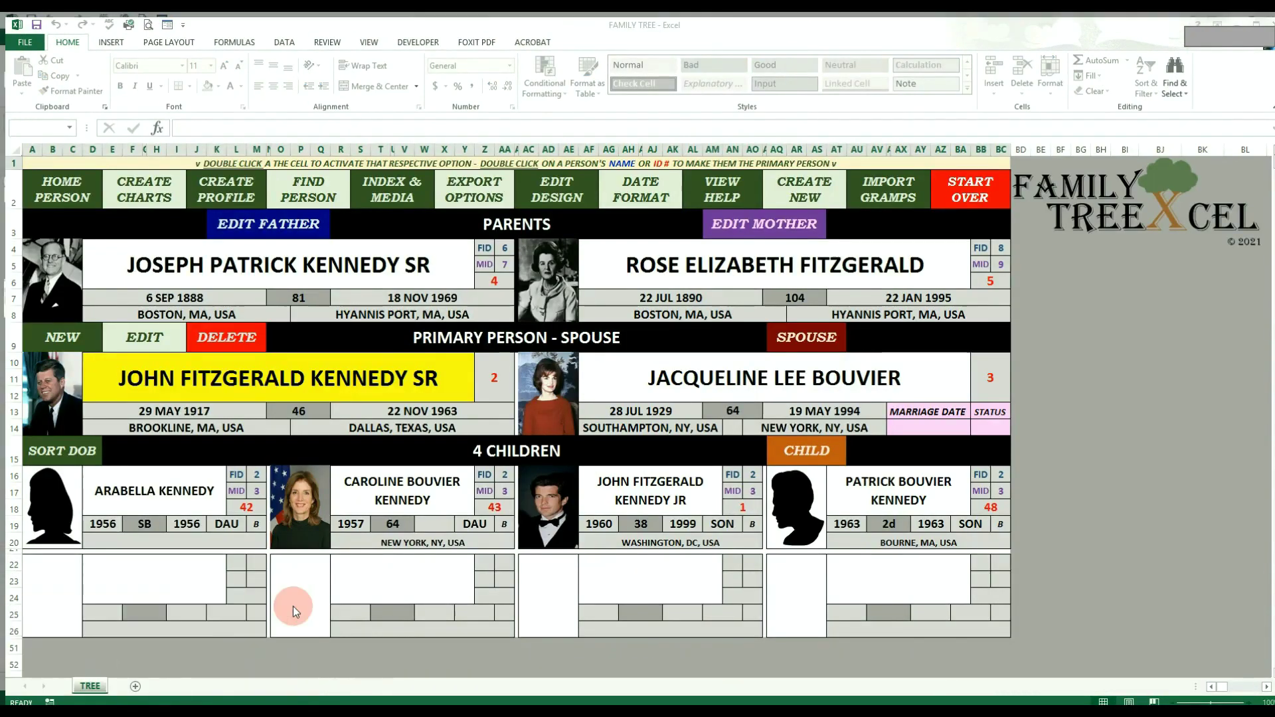
left_click(294, 610)
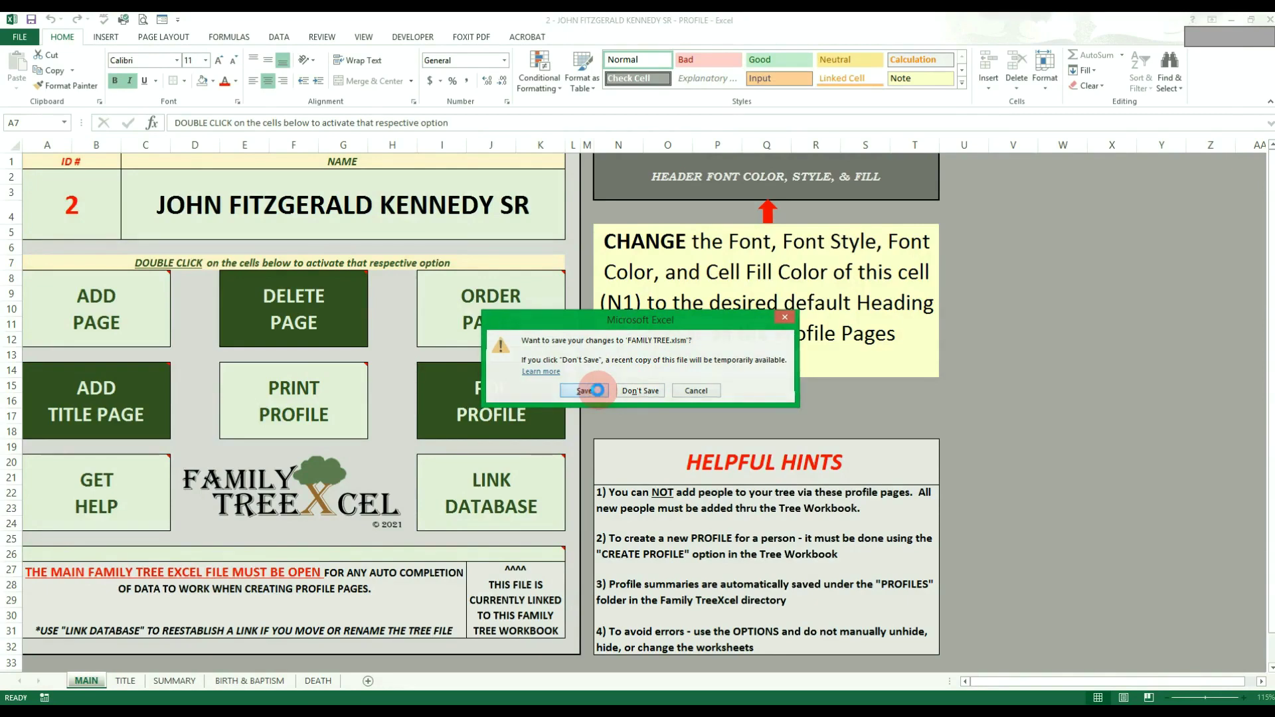
left_click(597, 391)
Step: Use Link Database to open the linked TREE file, and check the link again without linking a new TREE file
double_click(515, 480)
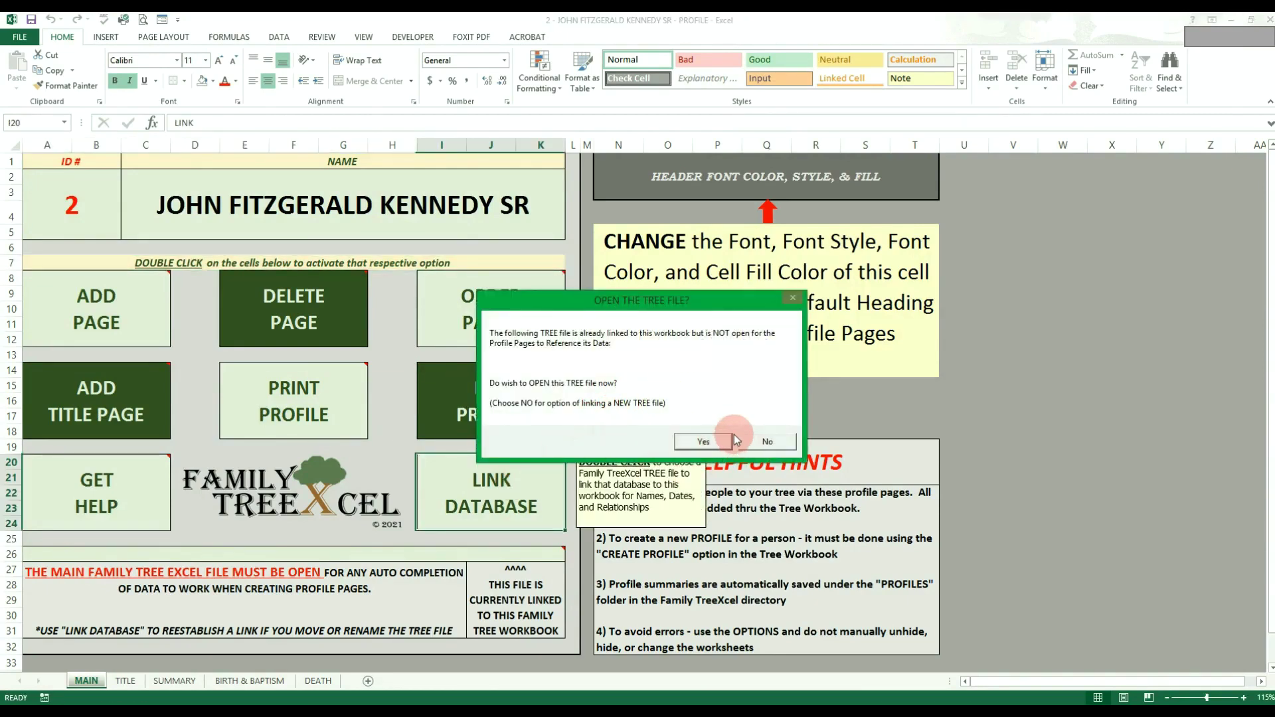
left_click(708, 440)
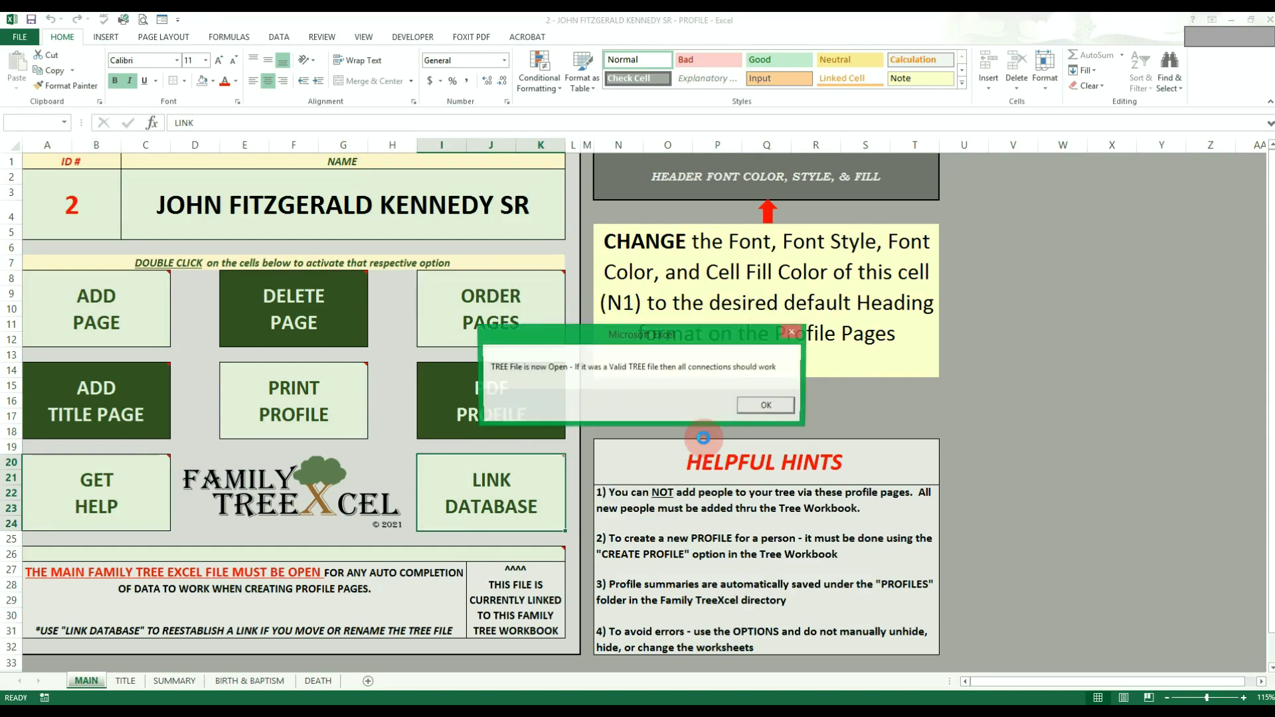
left_click(748, 407)
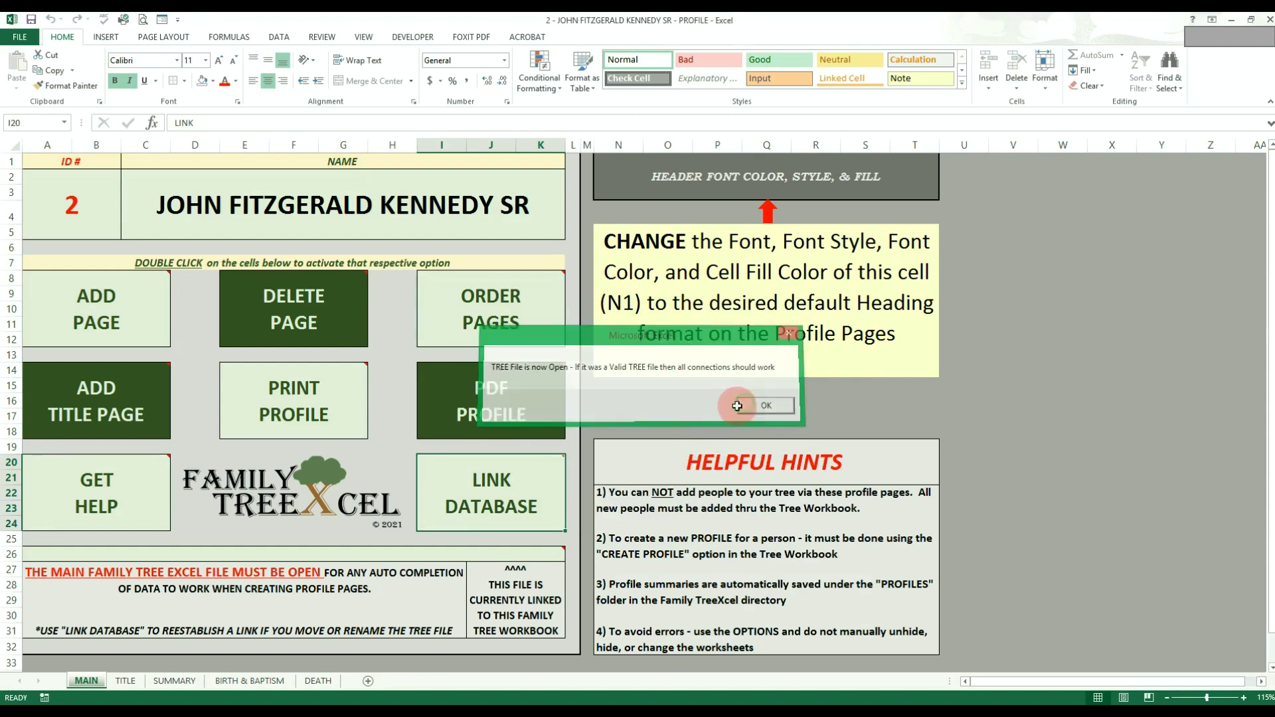
mouse_move(159, 712)
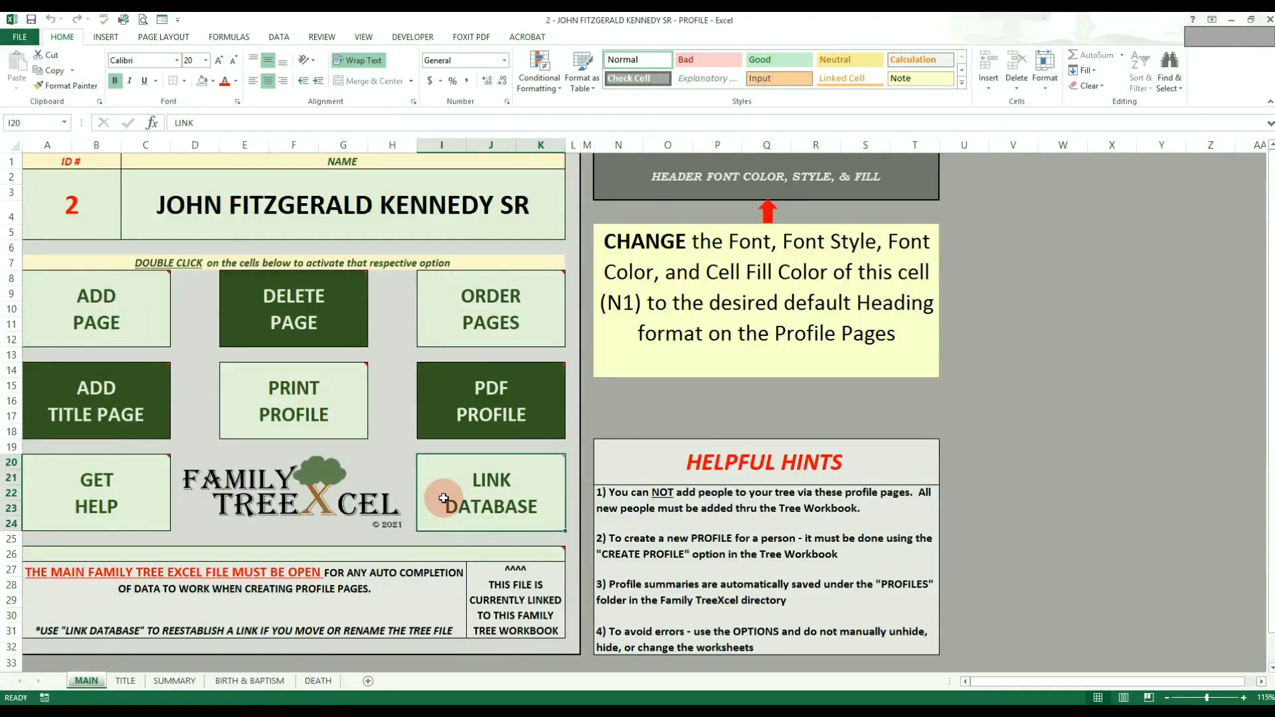
double_click(444, 498)
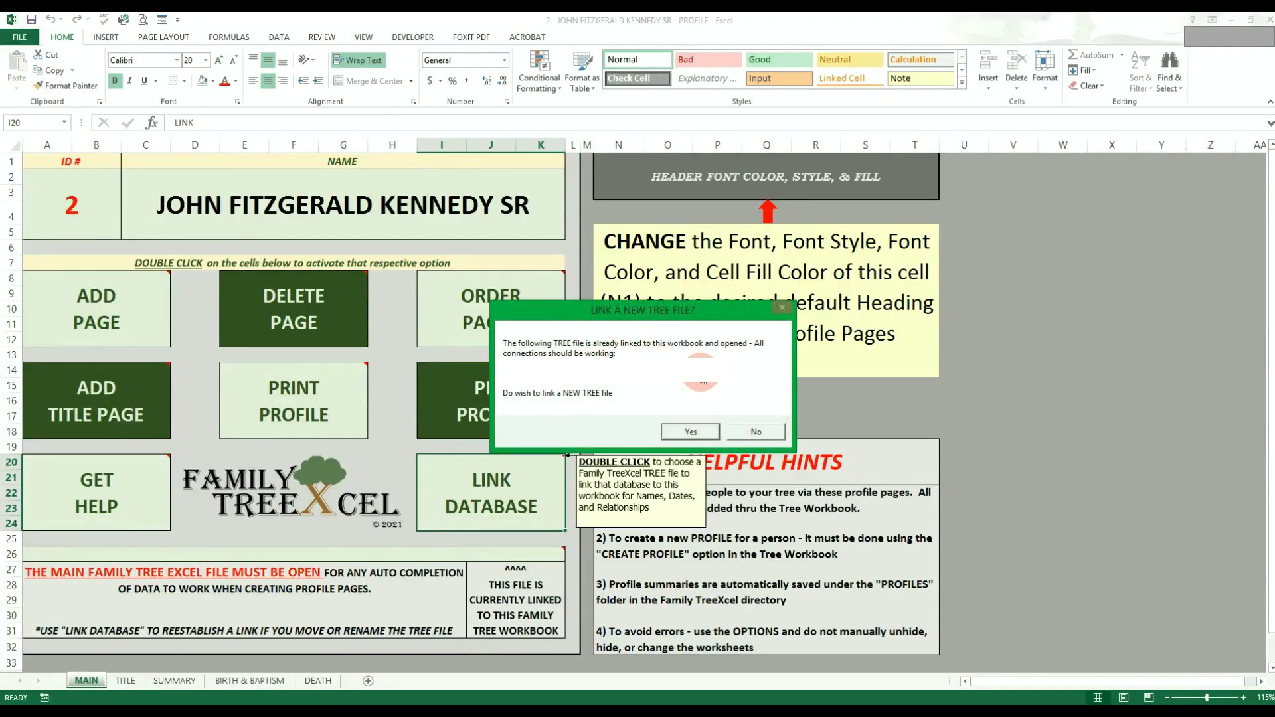
left_click(756, 432)
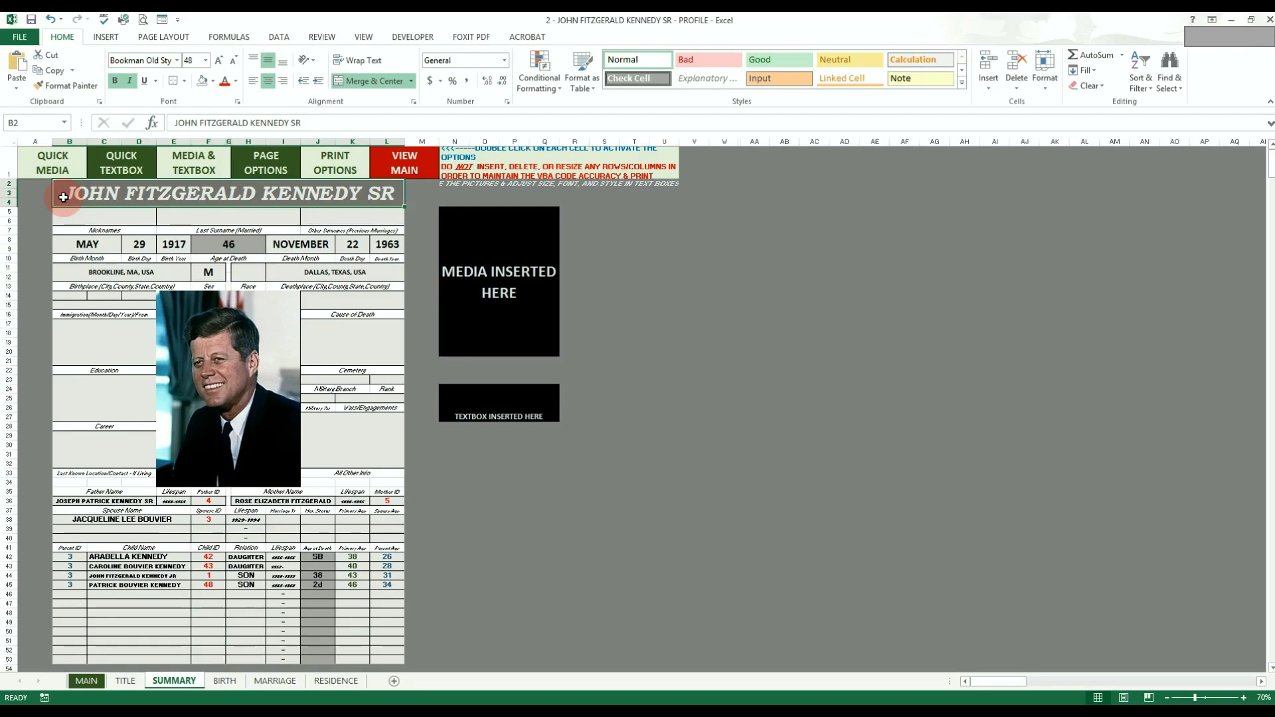
Step: Enter JACK as the nickname within the print area of the SUMMARY page and colour the text red
left_click_drag(63, 197, 97, 658)
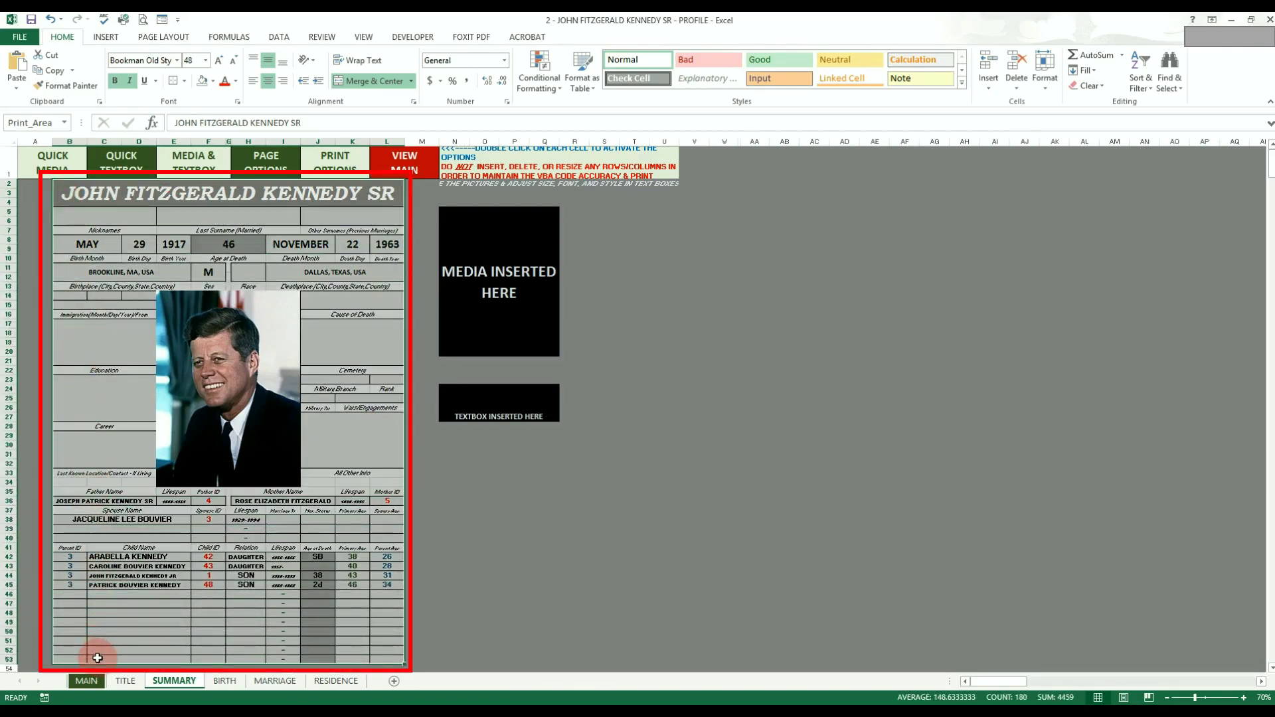
left_click(110, 218)
type("JACK")
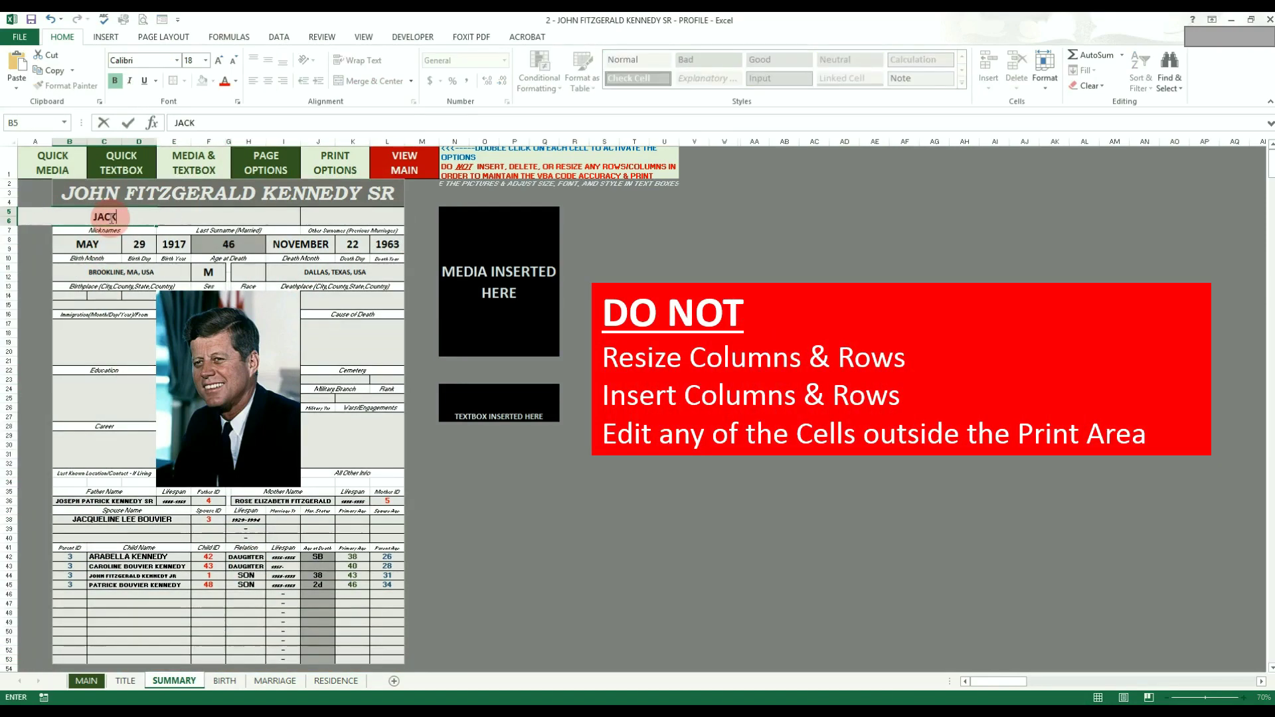
key("Tab")
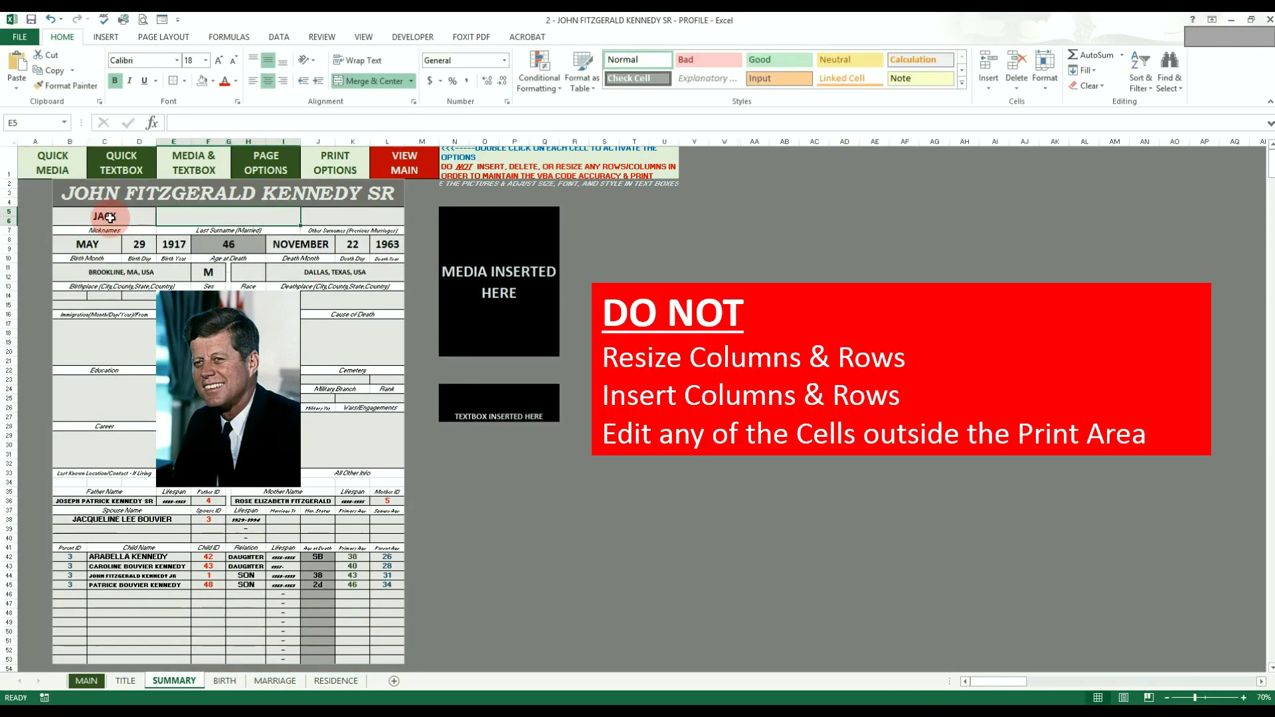
left_click(110, 218)
left_click(225, 81)
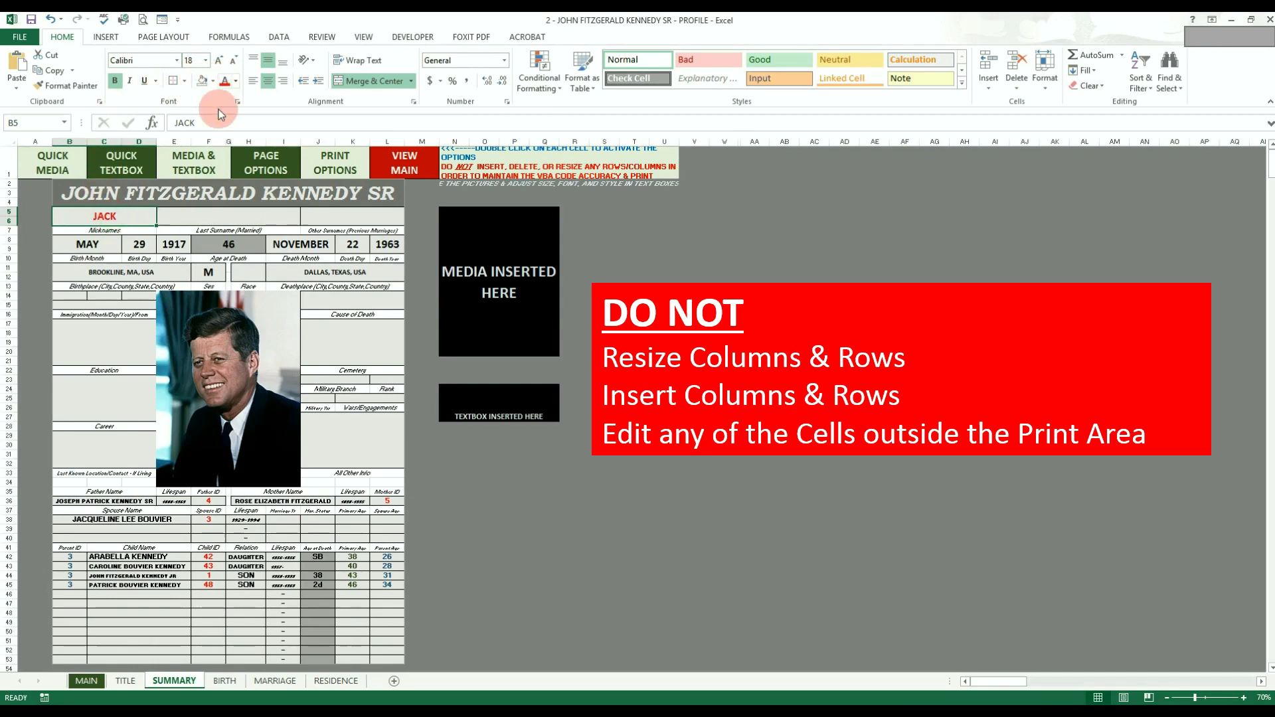
left_click(203, 216)
Step: Crop the portrait on the SUMMARY page to about 2.96" high by 2.22" wide and move it to the upper-left of its frame
left_click(219, 359)
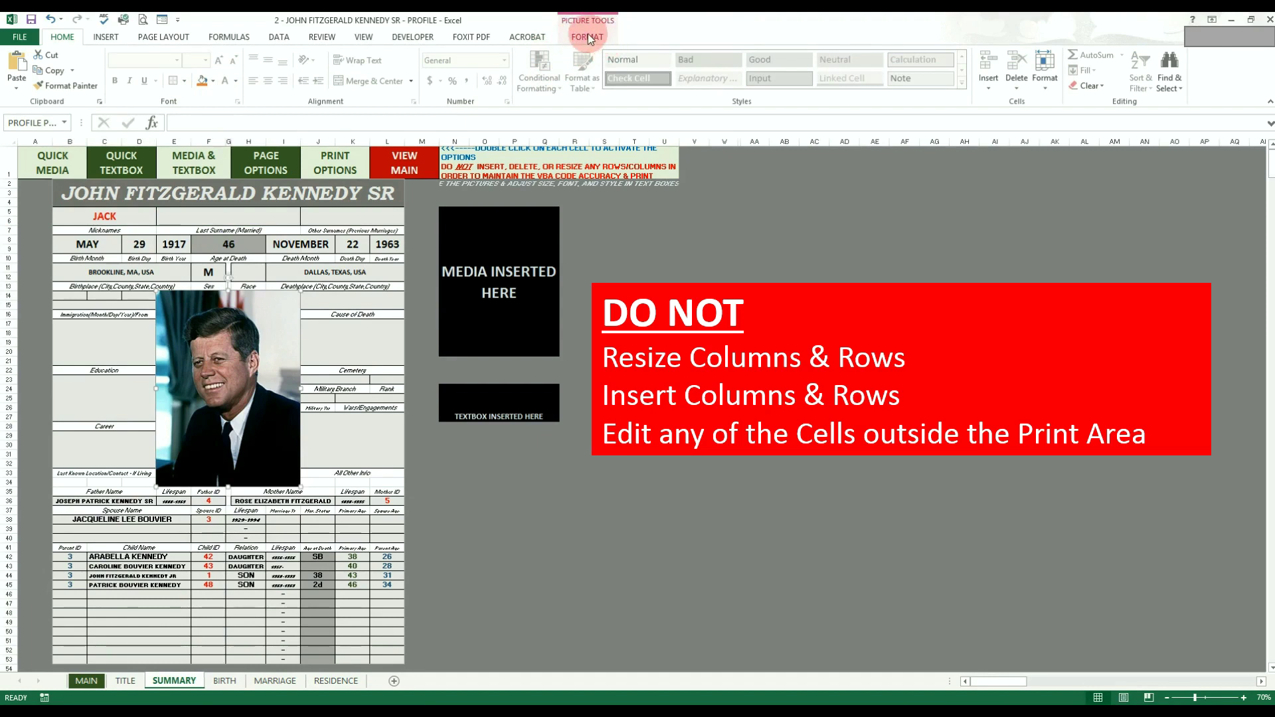
left_click(588, 37)
left_click(1128, 61)
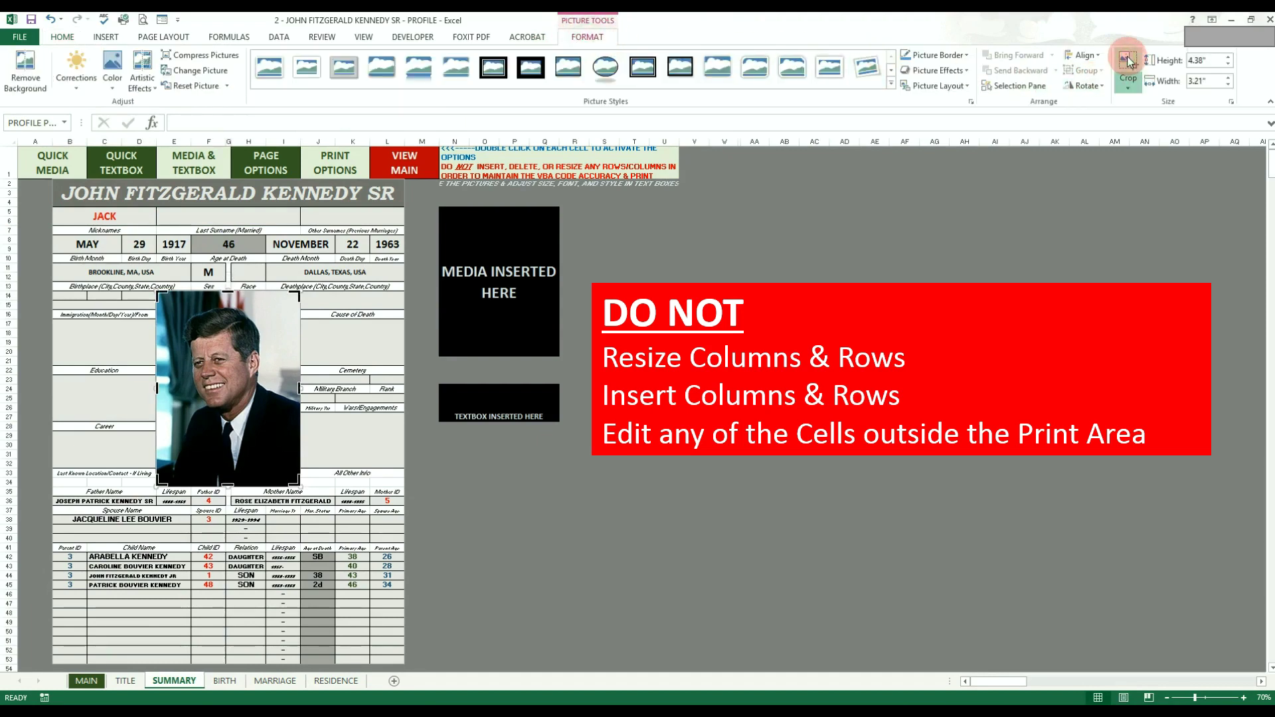
left_click_drag(299, 485, 276, 425)
left_click_drag(165, 295, 179, 296)
left_click(346, 349)
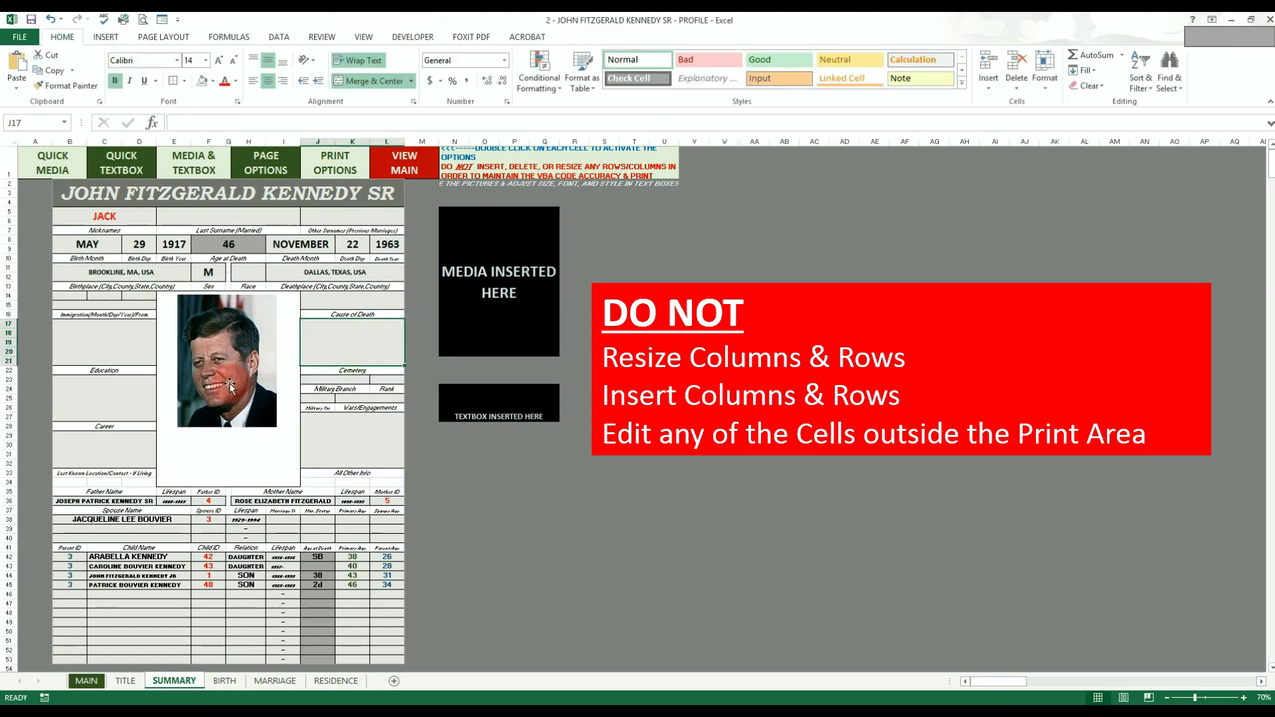
left_click_drag(253, 384, 236, 376)
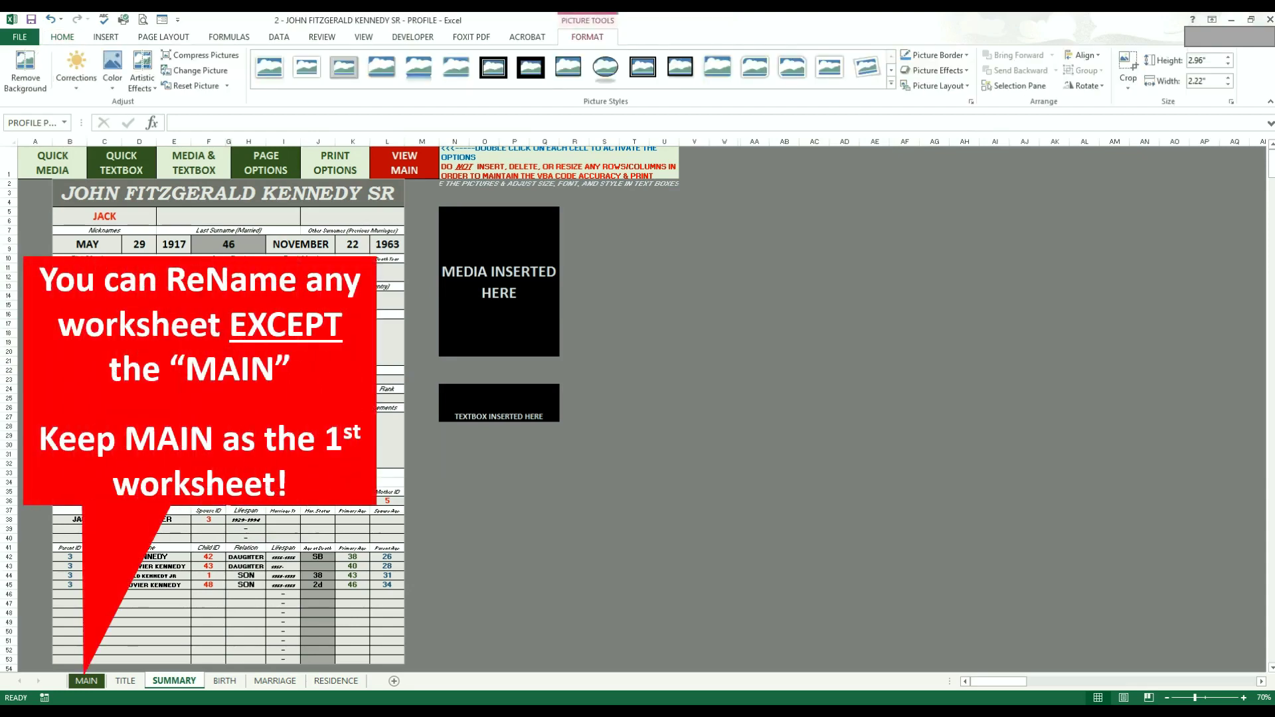
Step: Rename the SUMMARY worksheet as ANYTHING
right_click(167, 682)
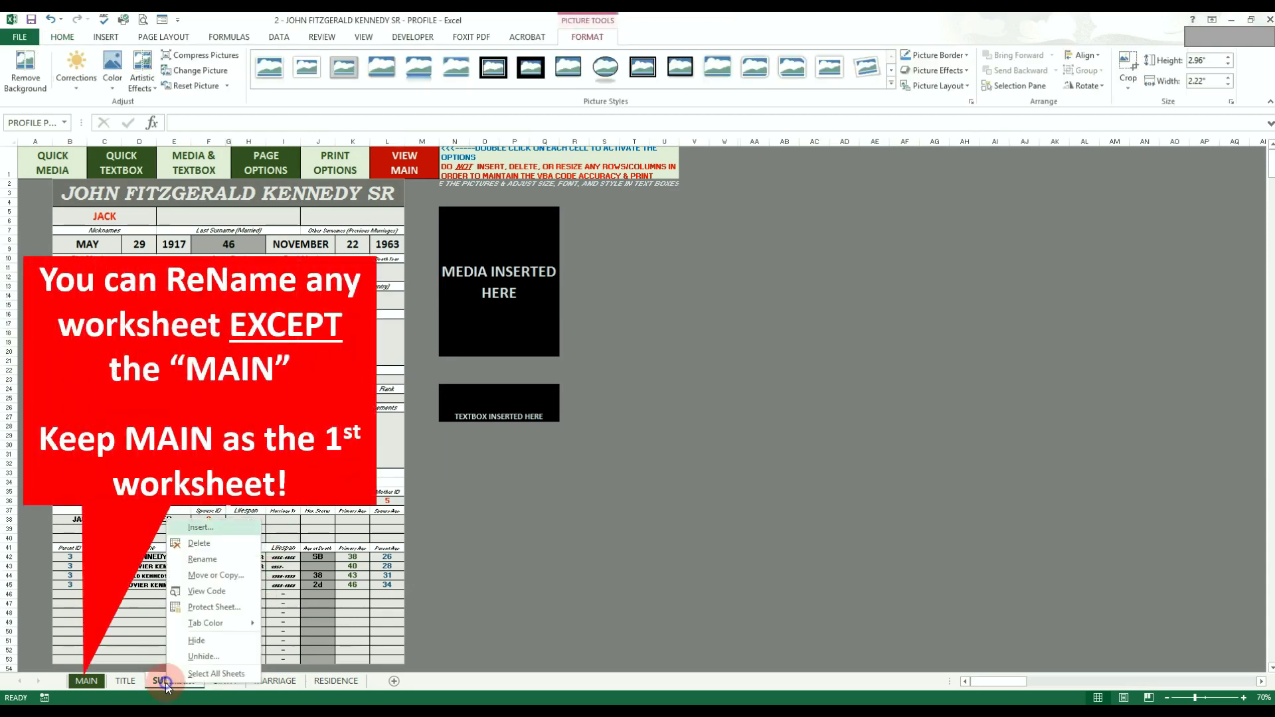
left_click(202, 559)
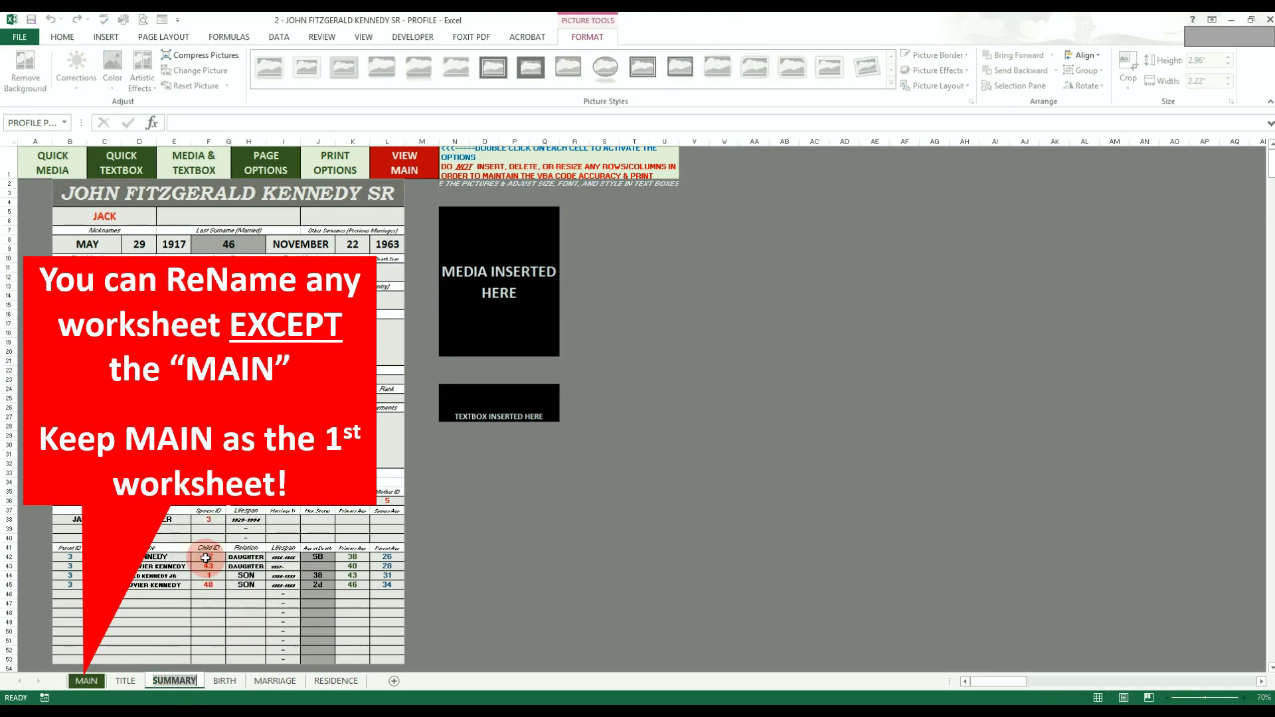
type("ANYTHING")
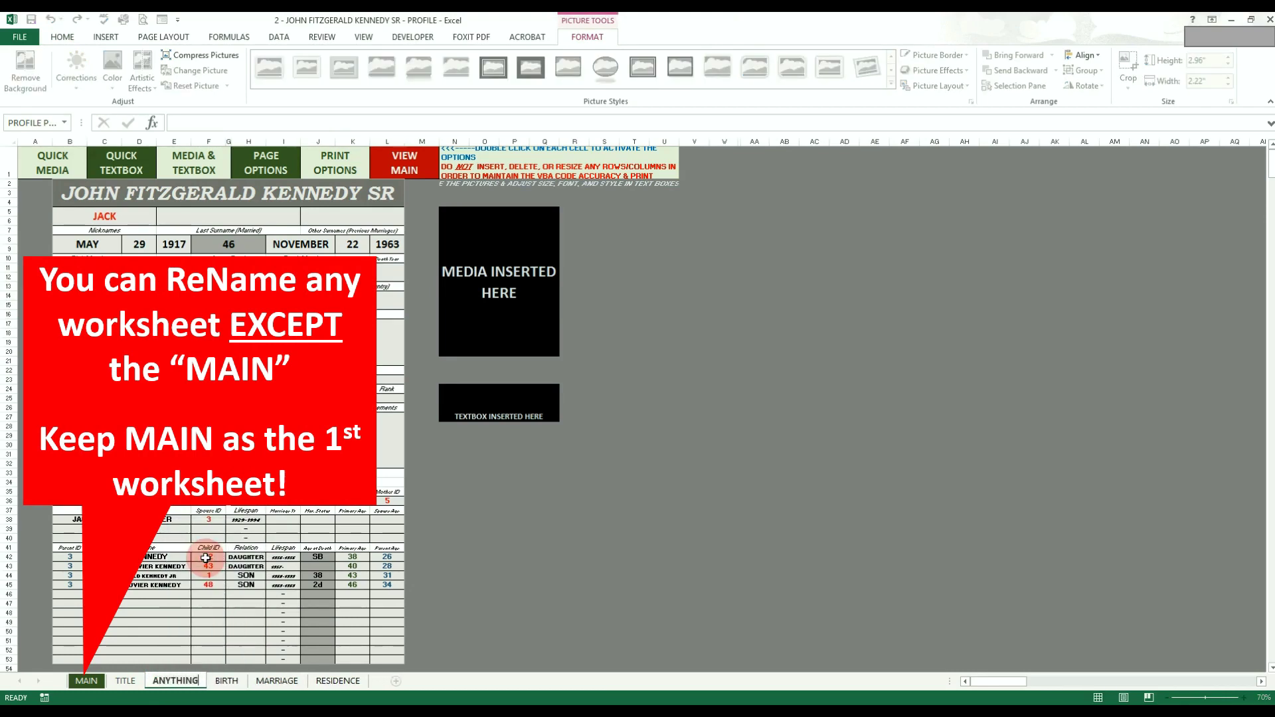
left_click(208, 584)
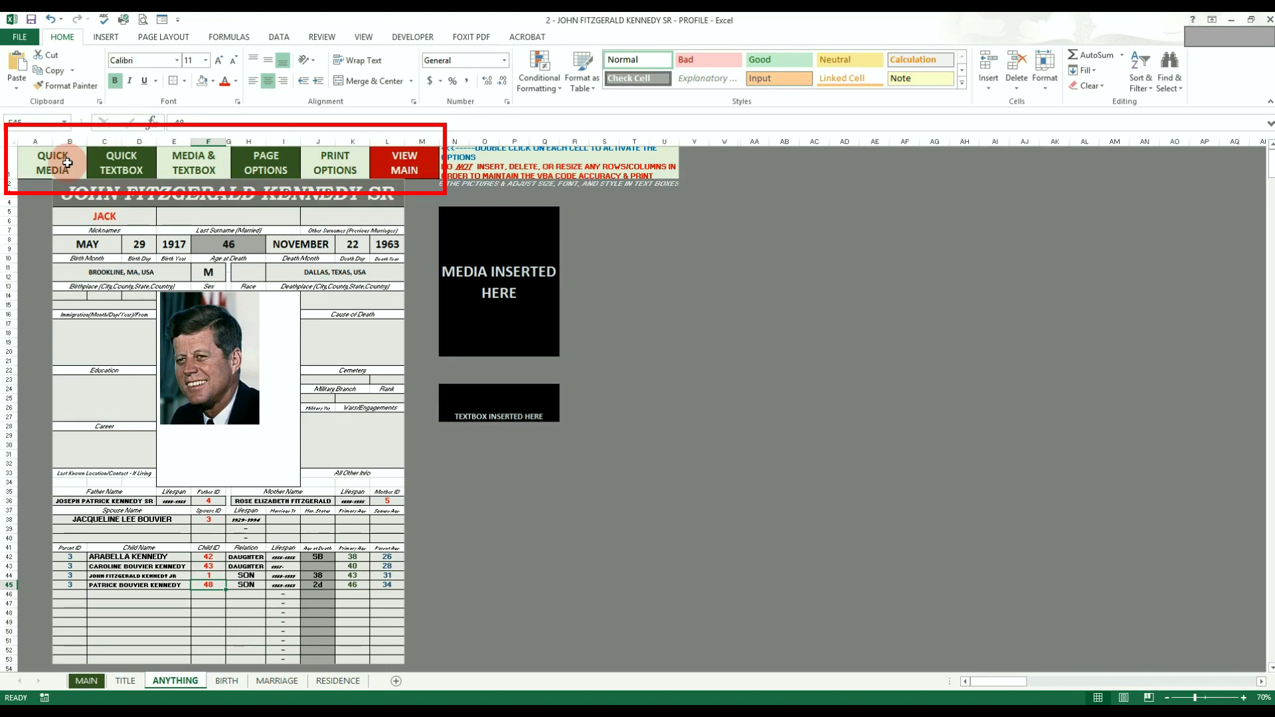
Step: View the multiline textbox and family media form, and close it without inserting anything
double_click(218, 164)
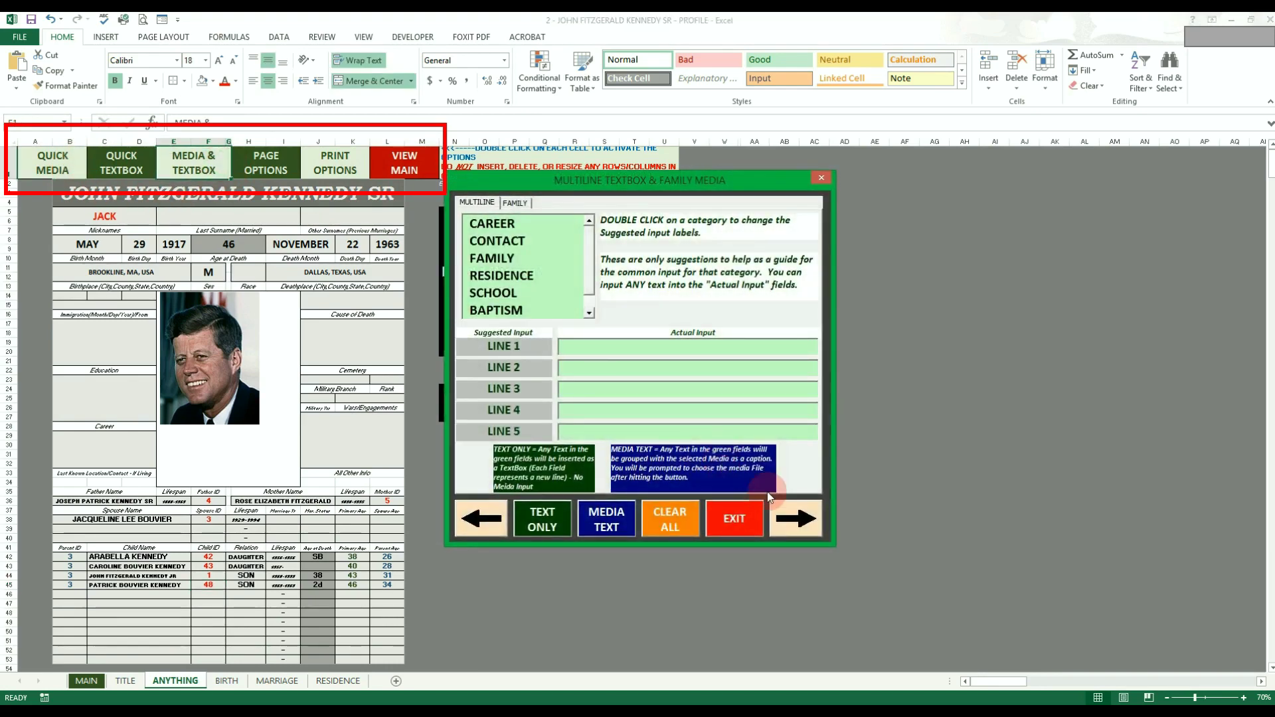
left_click(822, 178)
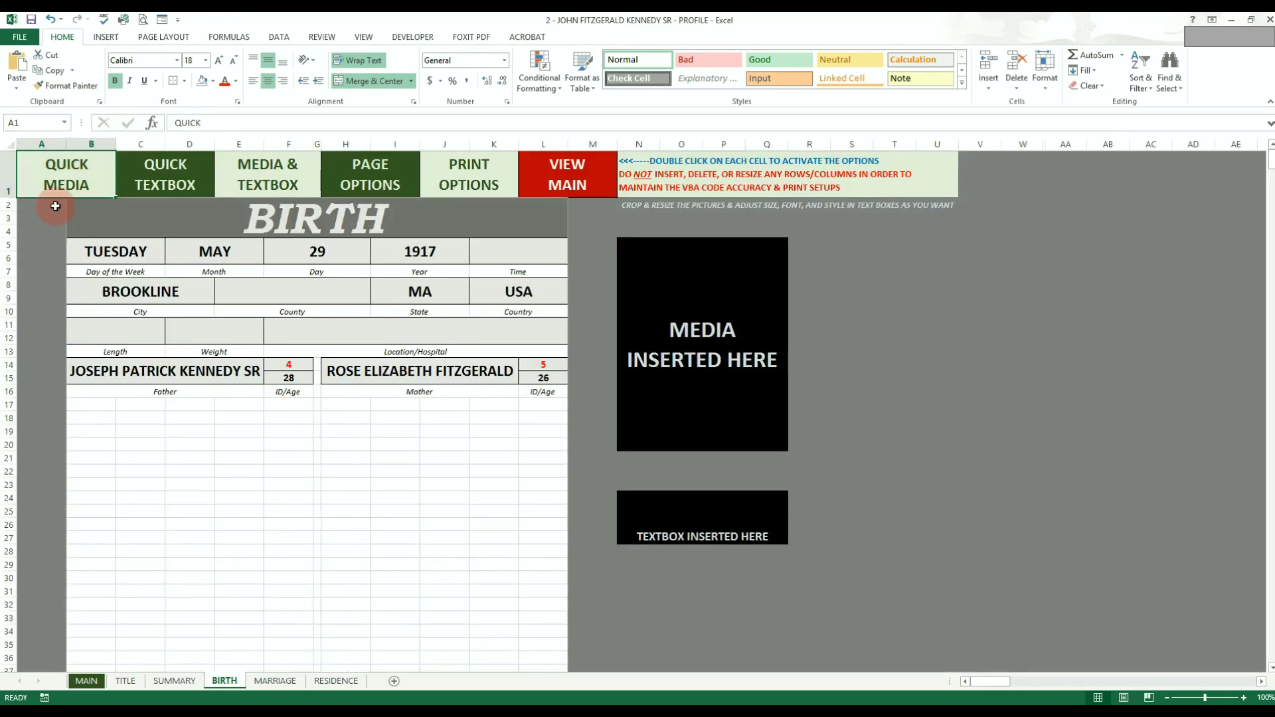
Step: Insert the JFK Baby picture on the BIRTH page as quick media with the caption "JFK - 1918"
double_click(76, 182)
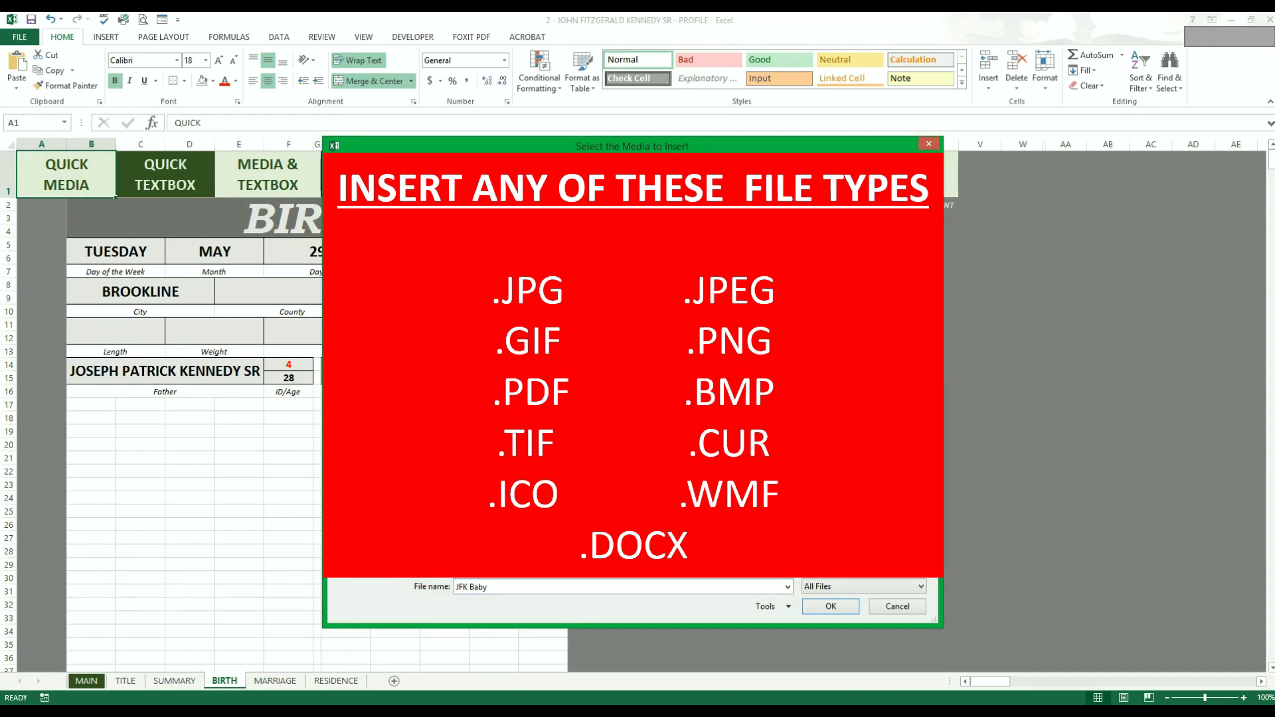
left_click(836, 609)
left_click(838, 607)
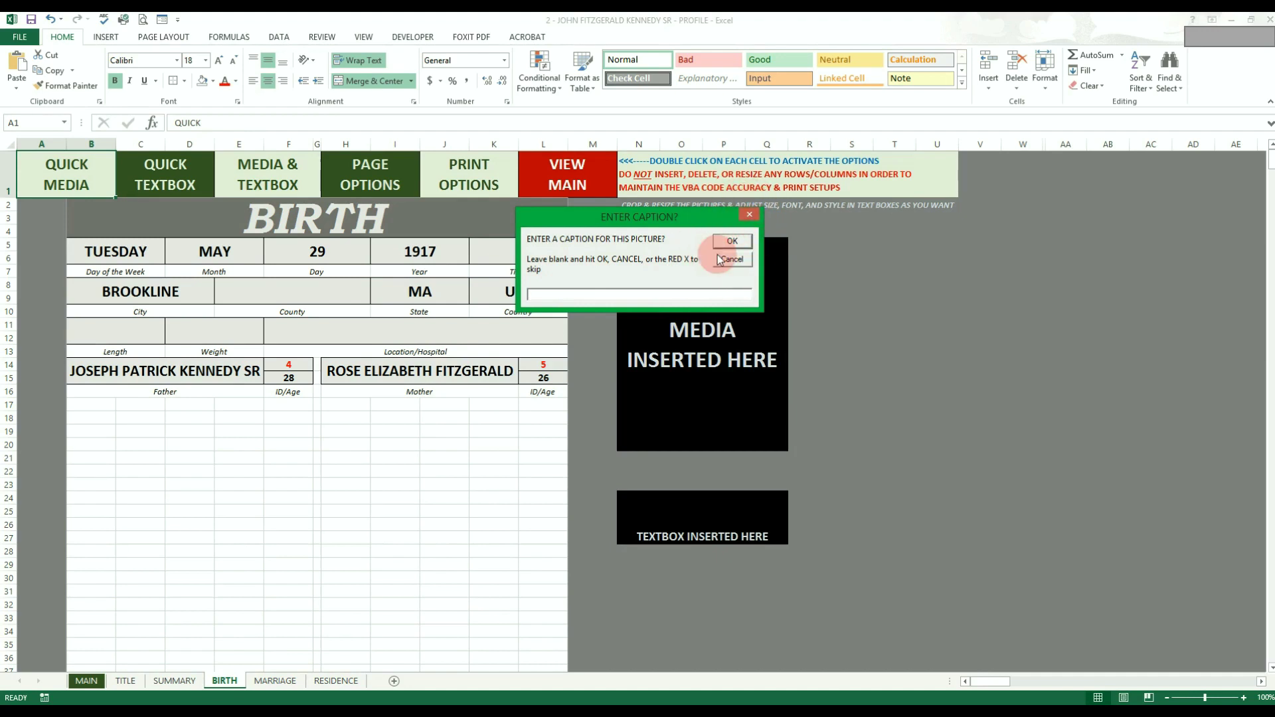
type("JG")
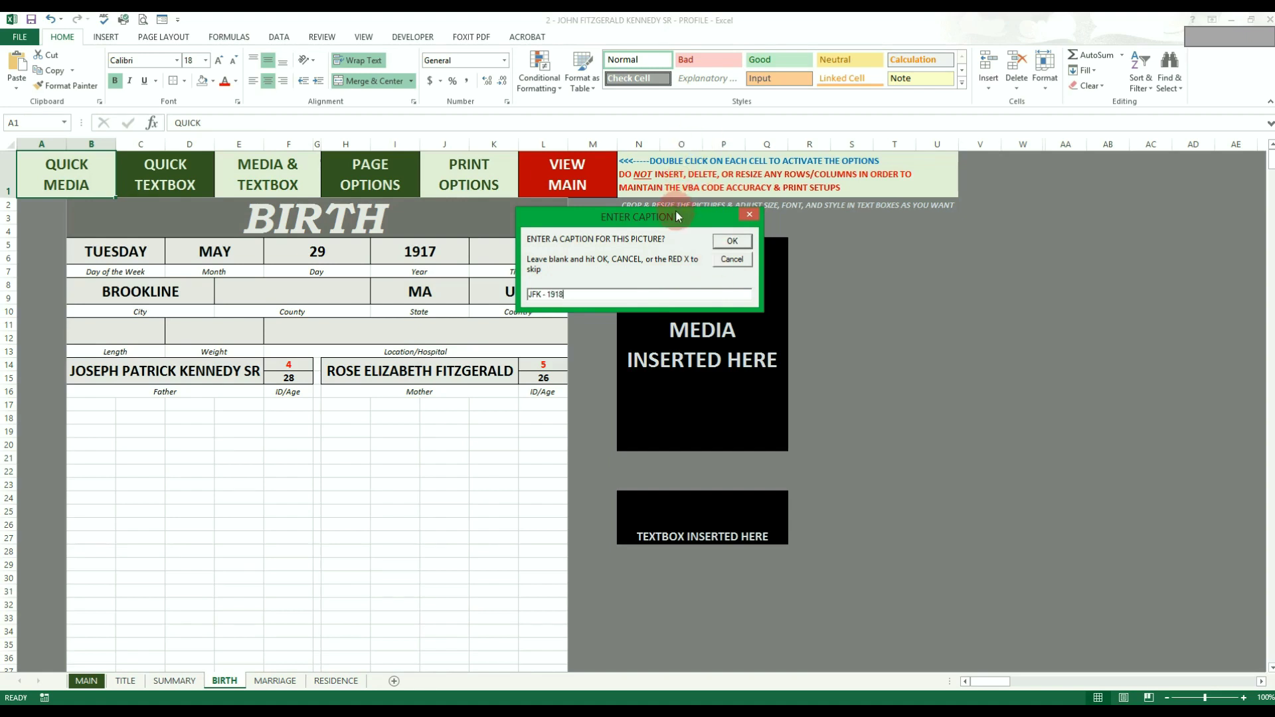
left_click_drag(688, 214, 501, 237)
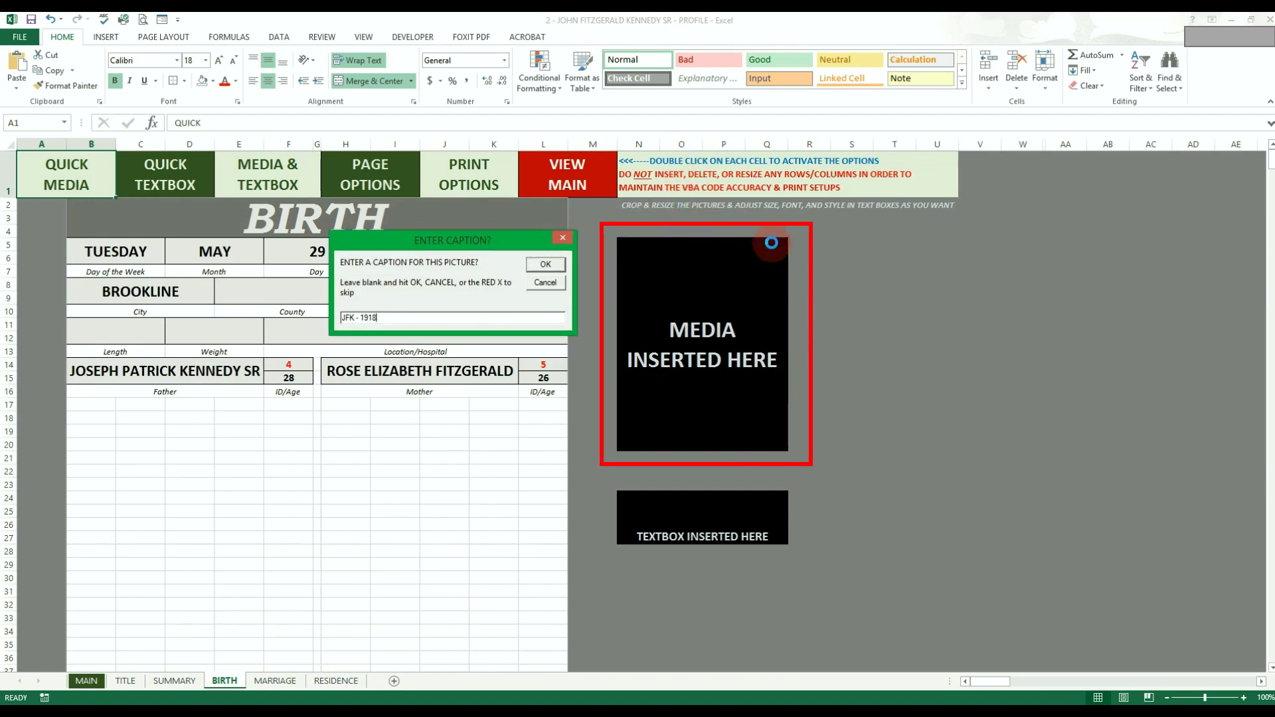
left_click(545, 263)
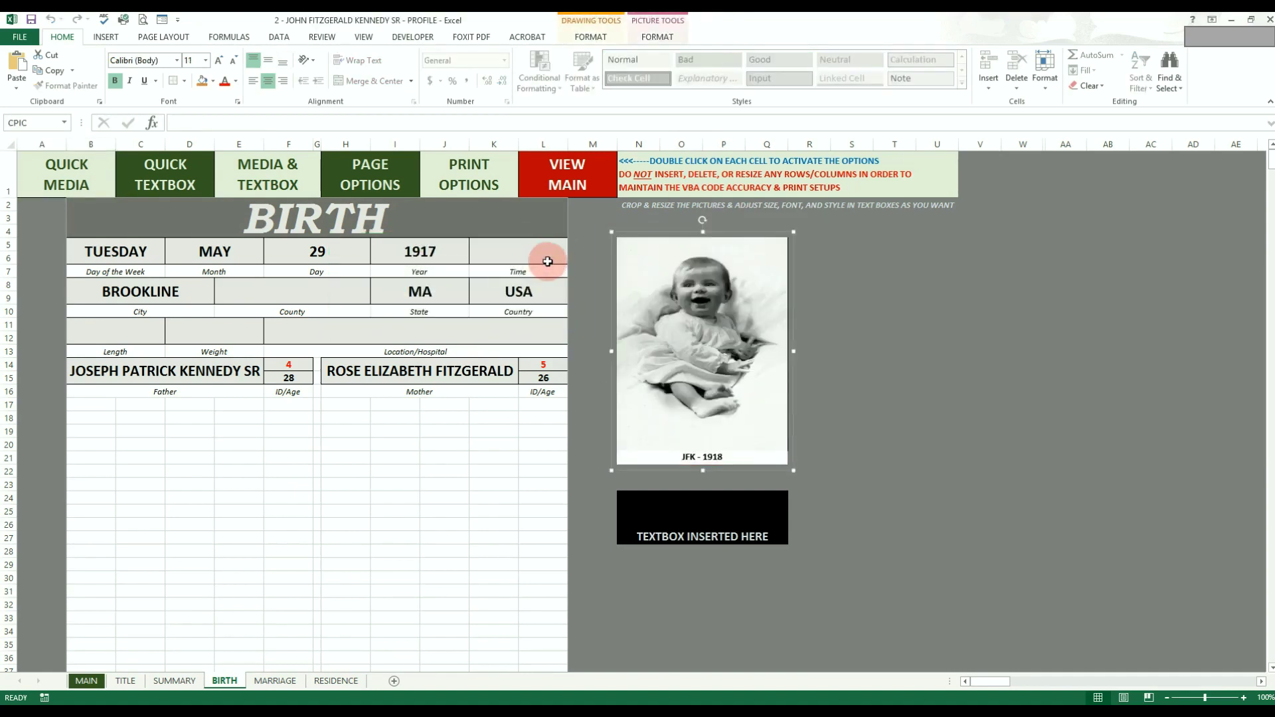
Step: Move the captioned baby picture into the blank area beneath the parents' details on the BIRTH page and resize it
left_click_drag(739, 231, 438, 384)
scroll(530, 492, "down", 4)
left_click_drag(367, 336, 353, 432)
left_click_drag(403, 547, 375, 511)
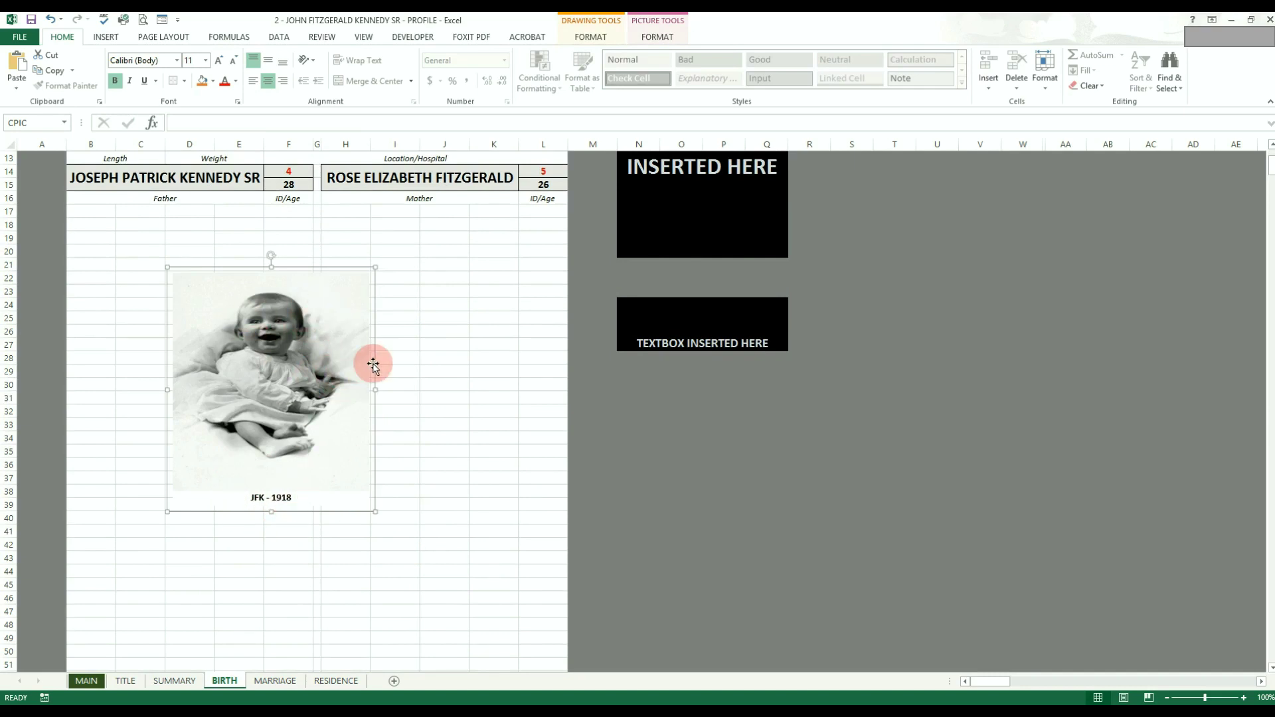
Step: Move the "JFK - 1918" caption box down and away from the baby picture, and change its font colour
left_click(301, 497)
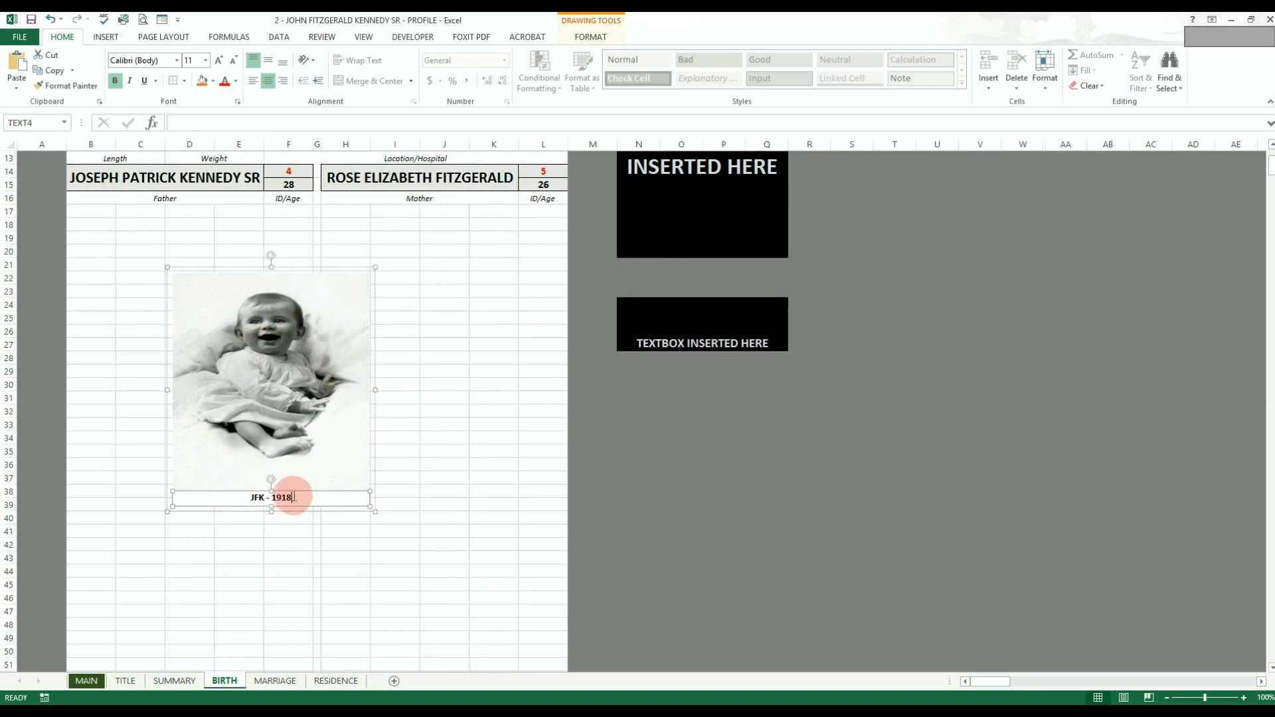
left_click_drag(304, 491, 393, 551)
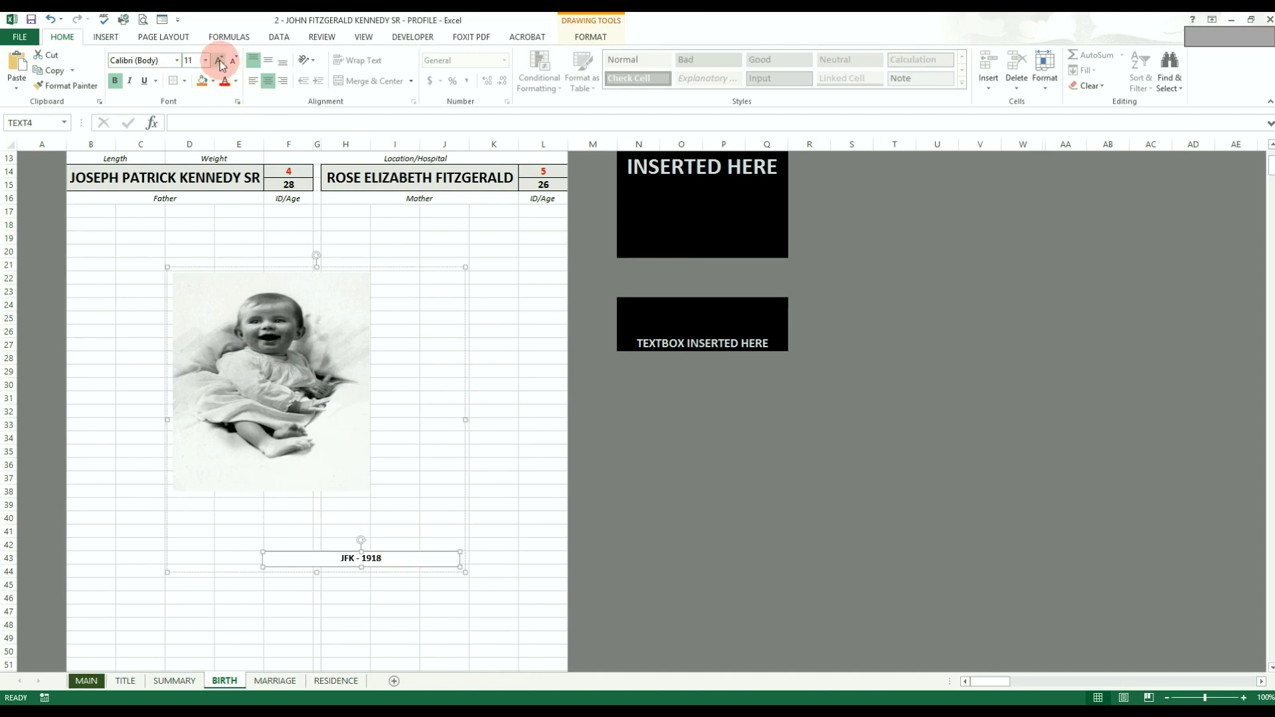
left_click(223, 80)
left_click(505, 516)
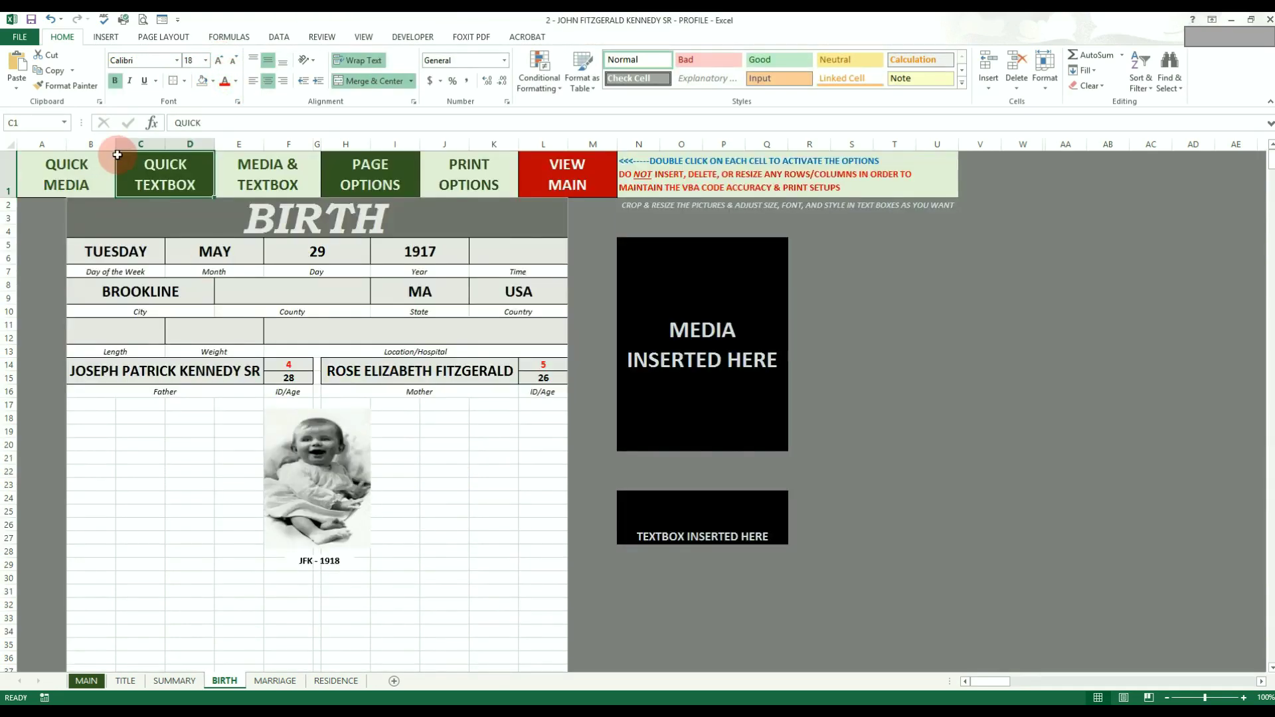
Step: Insert a quick textbox reading "JFK was the second child" and move it onto the BIRTH page beside the baby picture's caption
double_click(174, 169)
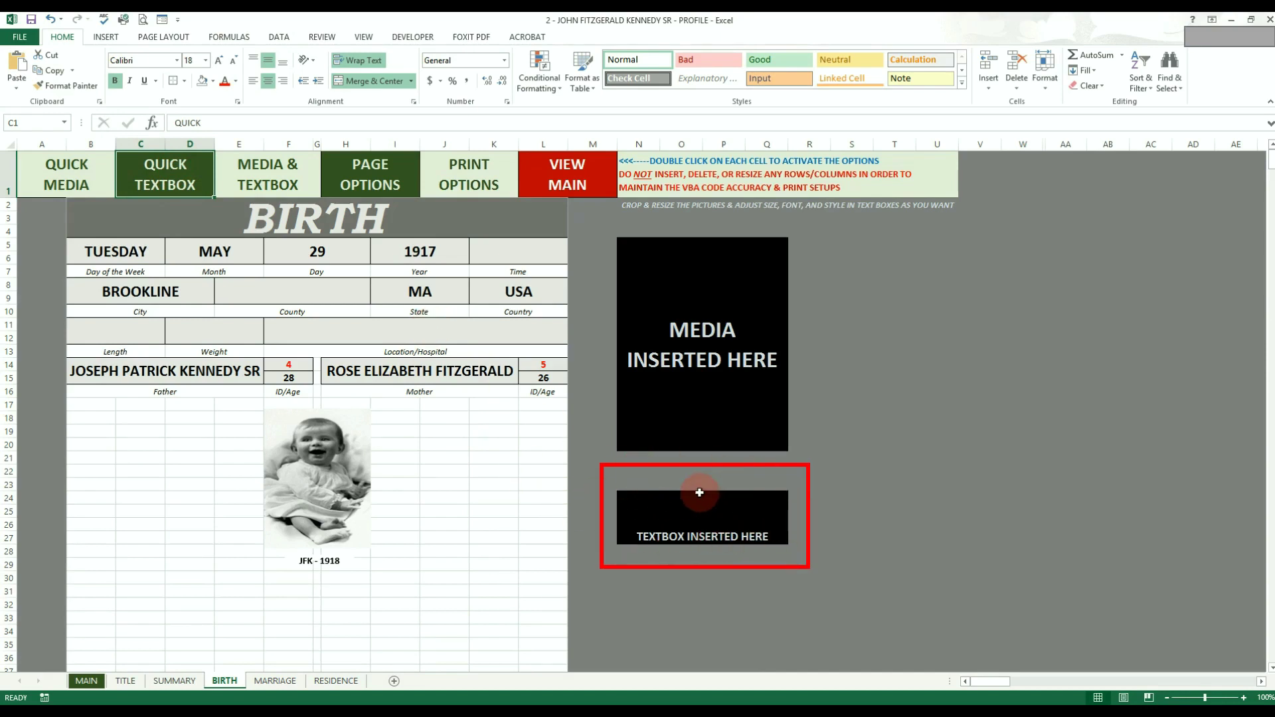
double_click(178, 172)
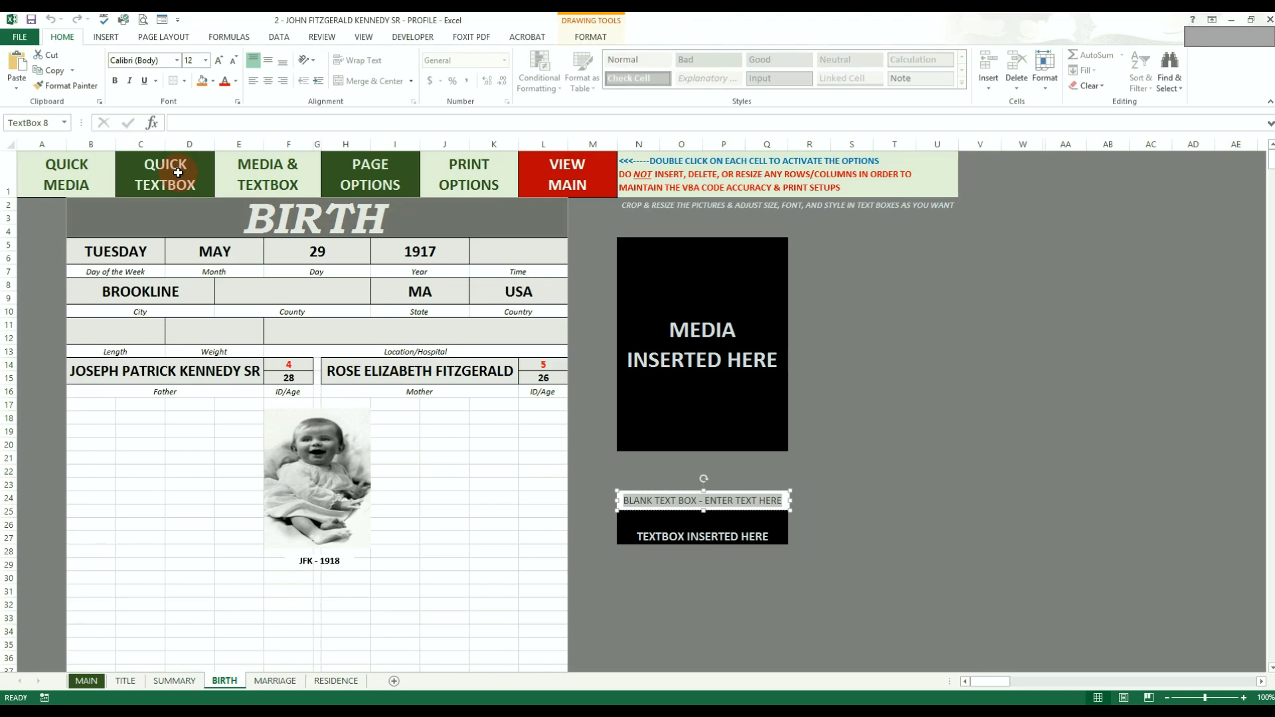
key("Delete")
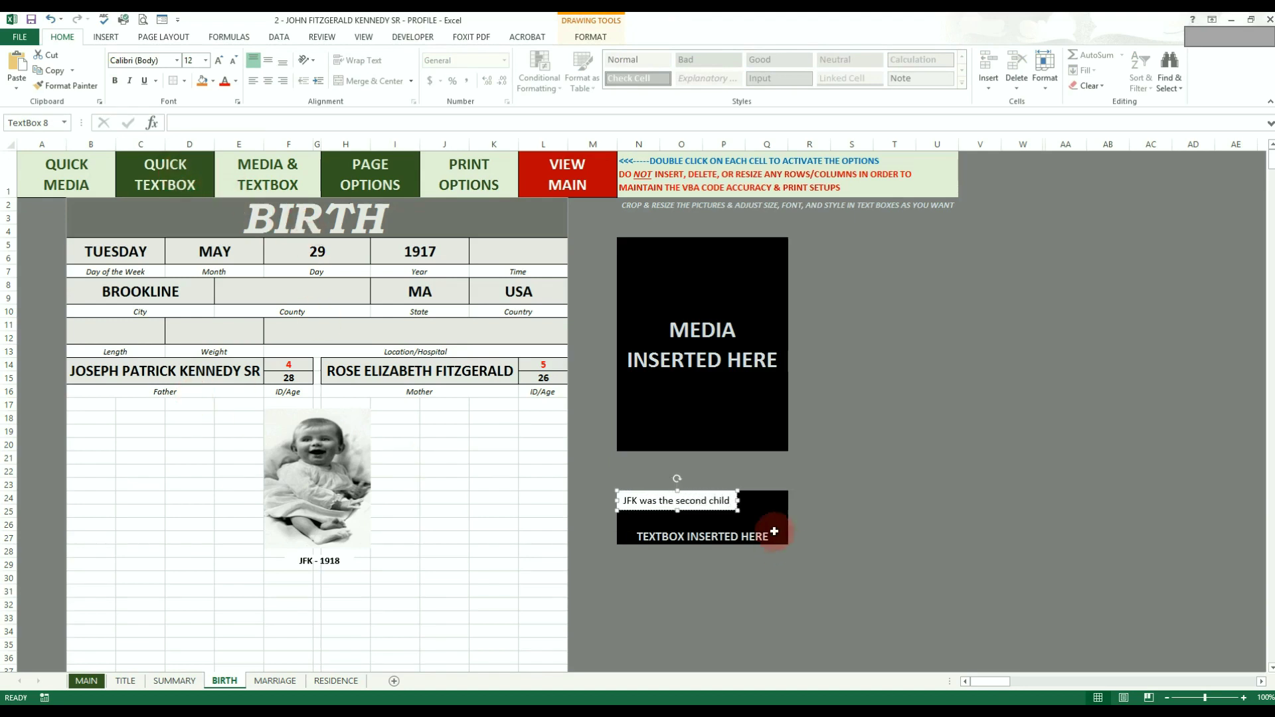
left_click_drag(716, 495, 471, 556)
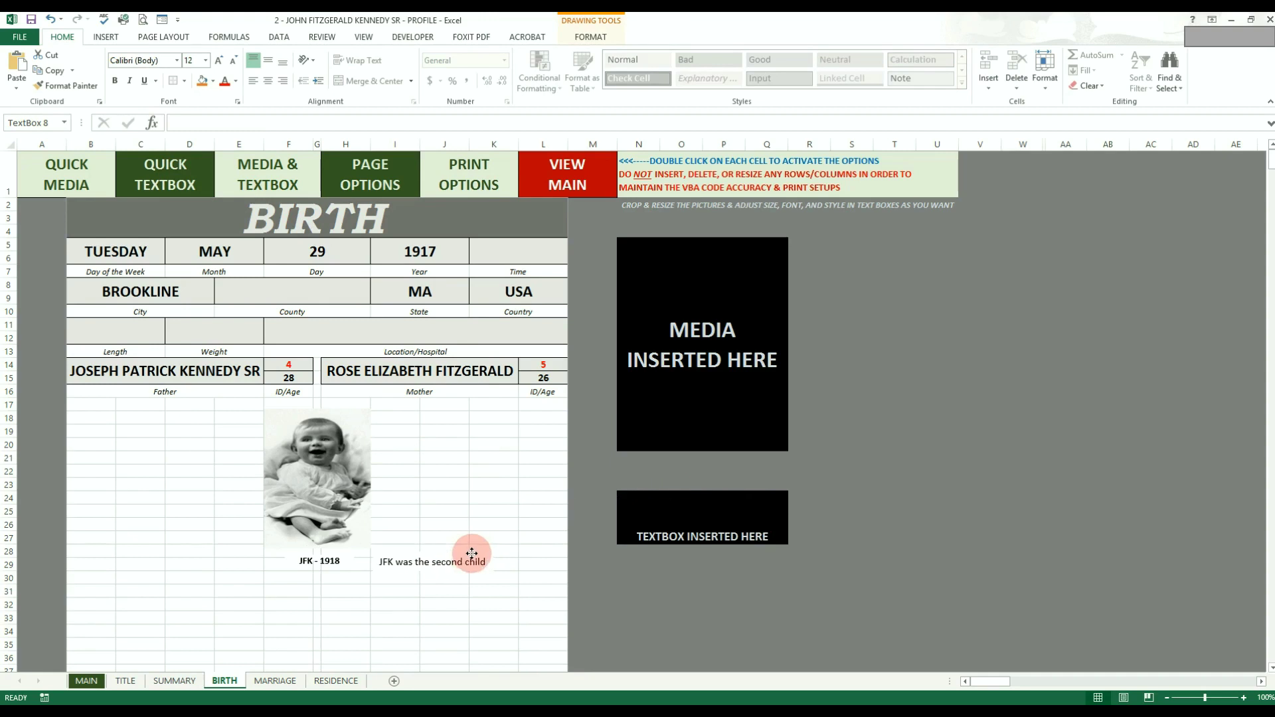
Step: Make the "JFK was the second child" text bold, enlarge its font by three increments, and place it beneath the baby picture's caption
left_click(114, 80)
left_click(219, 60)
left_click(218, 61)
left_click(218, 61)
left_click_drag(461, 540, 478, 561)
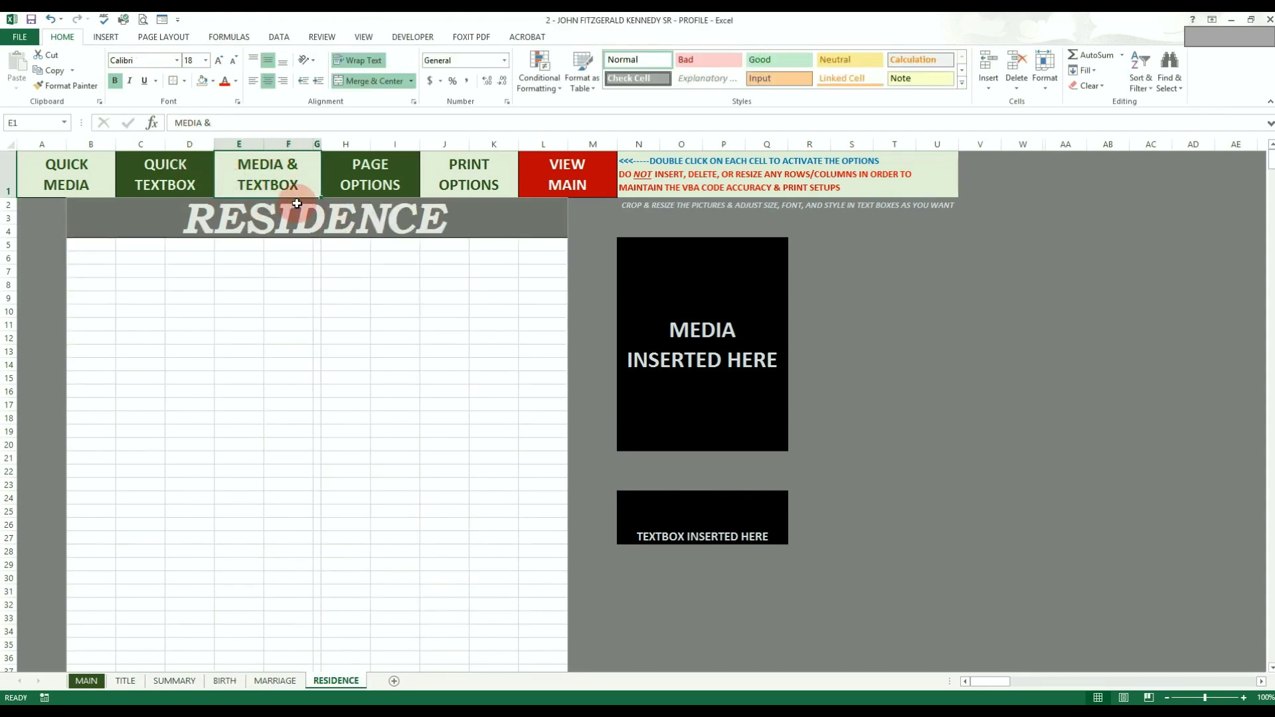
Step: Bring up the multiline textbox and family media form for the RESIDENCE page and examine its multiline and family sections and input lines
double_click(293, 177)
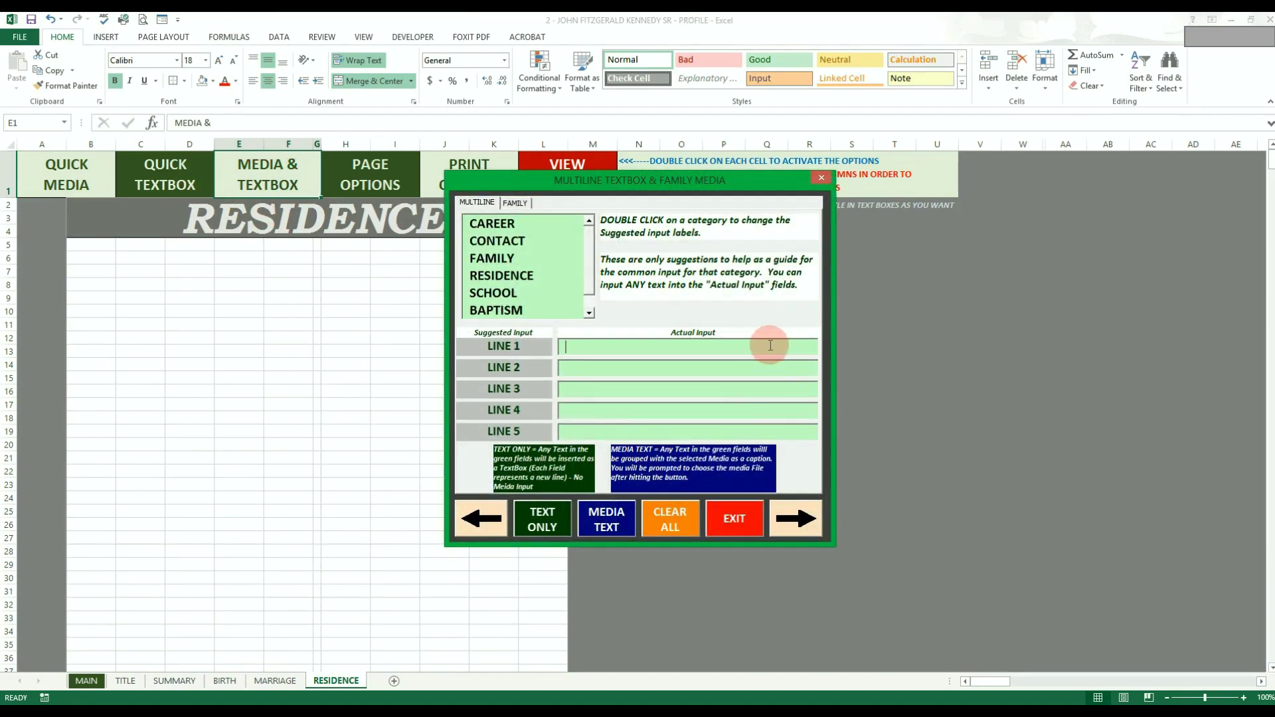
left_click(536, 201)
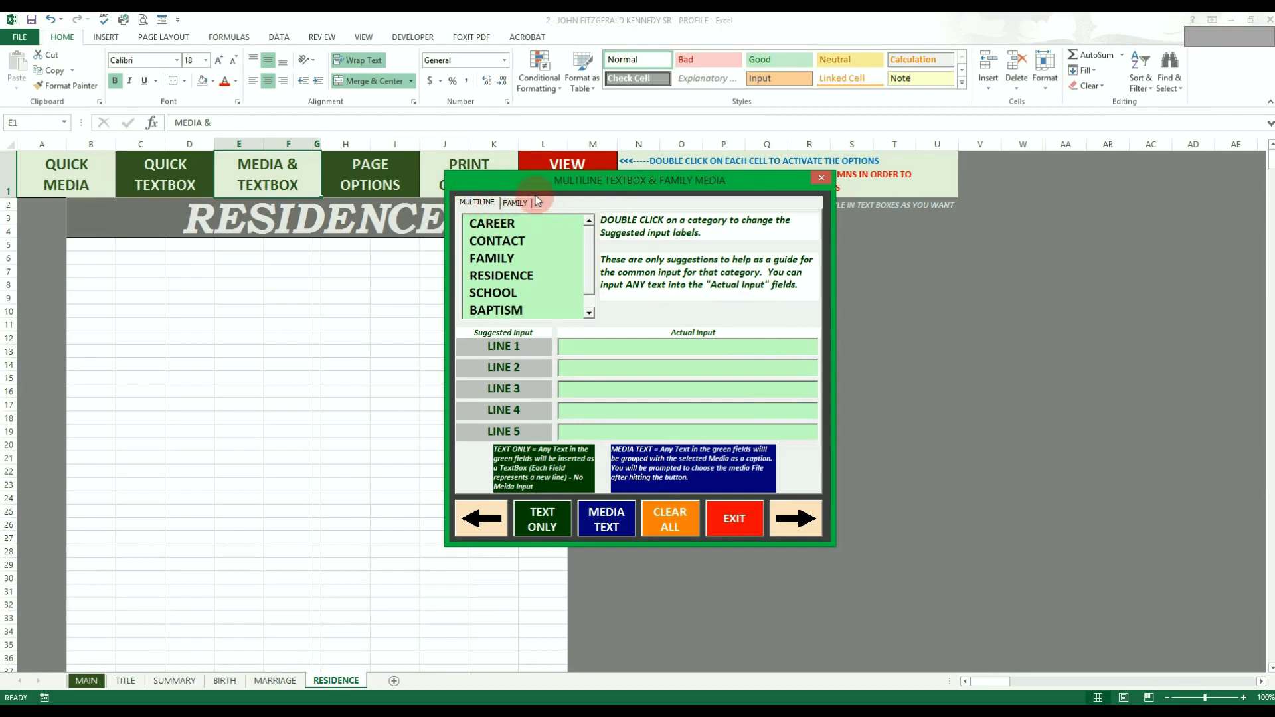
left_click(809, 528)
left_click(809, 528)
left_click(492, 529)
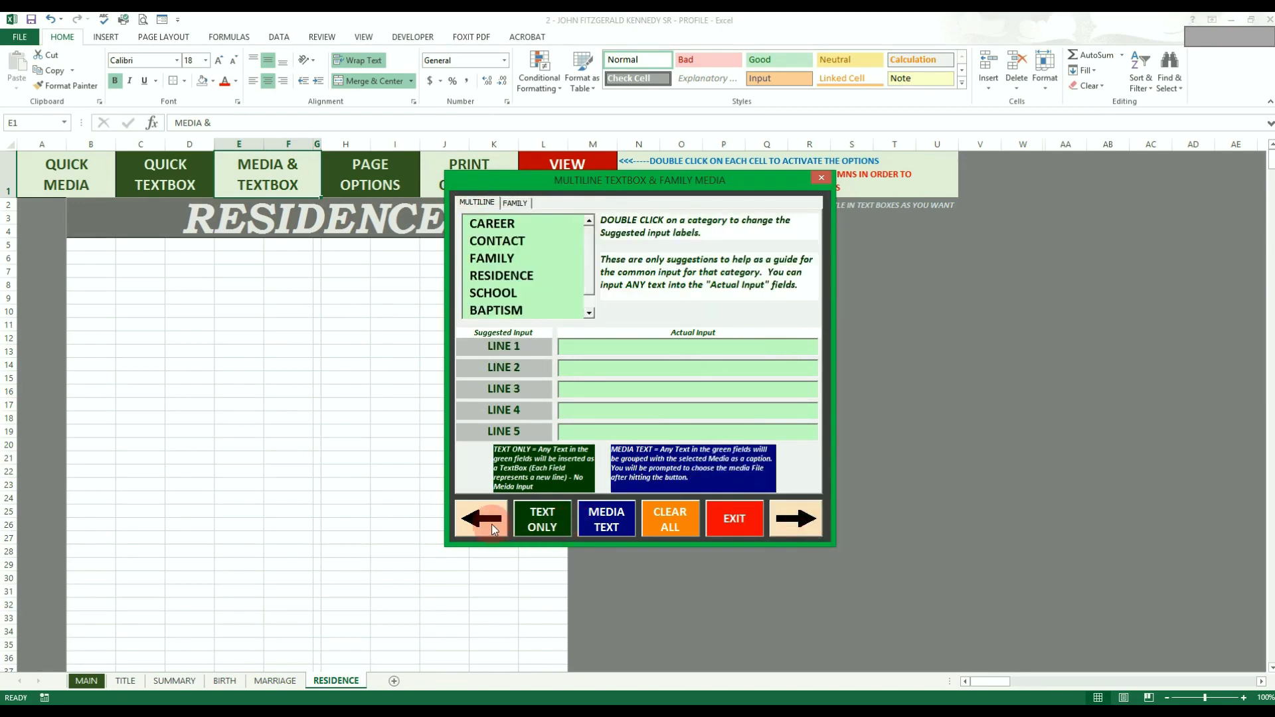
left_click(492, 530)
left_click(523, 201)
left_click(473, 203)
left_click(482, 204)
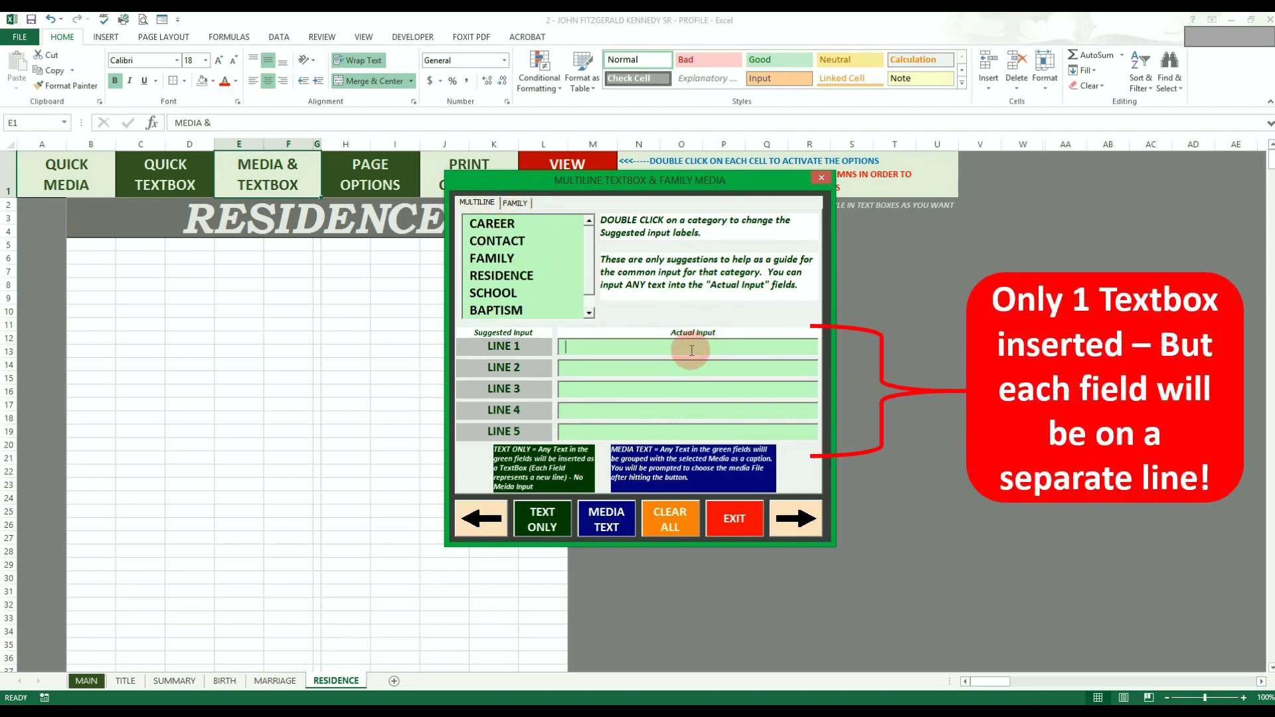
left_click(589, 387)
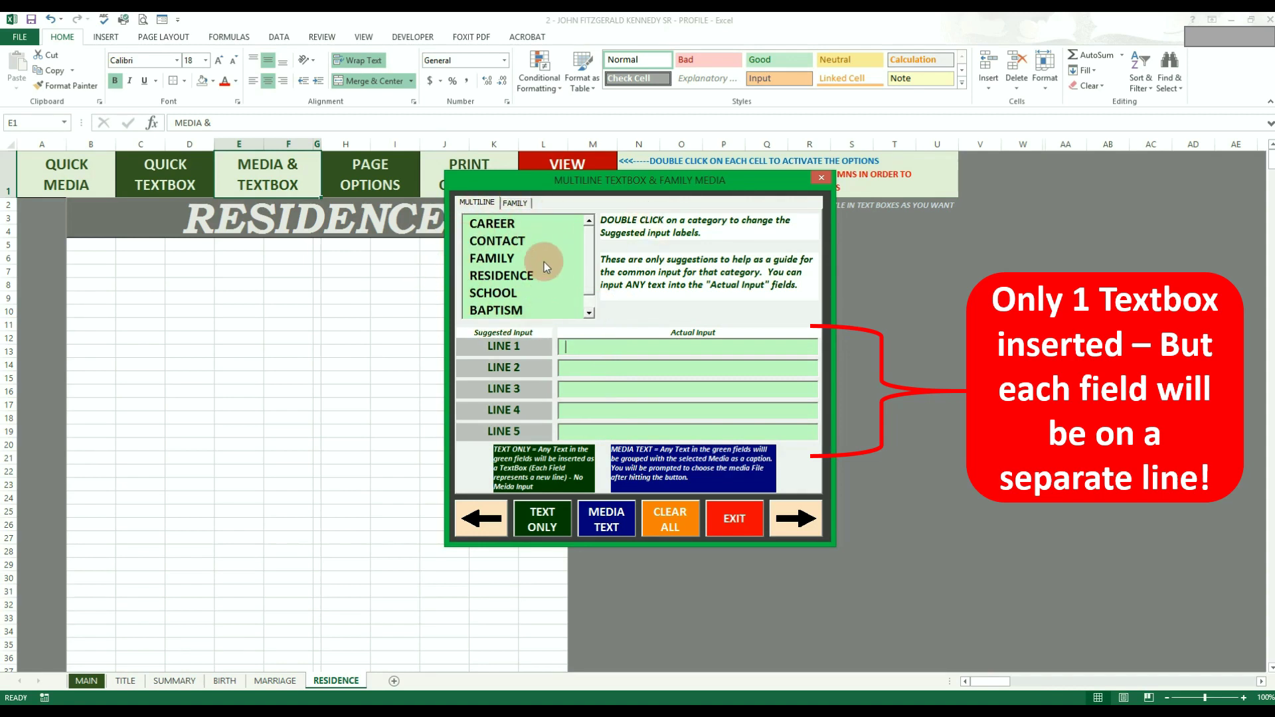
Step: Preview the suggested input labels for the FAMILY, SCHOOL and BAPTISM categories
double_click(508, 260)
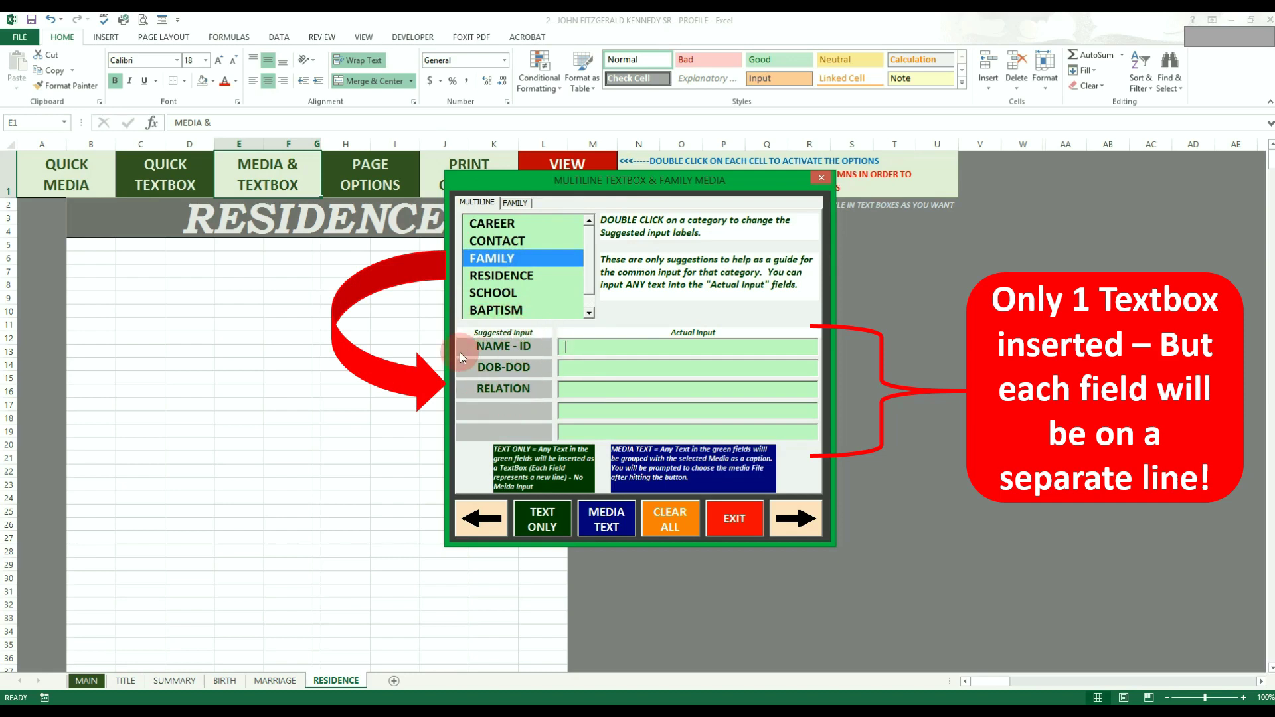
left_click(501, 297)
double_click(499, 297)
double_click(501, 310)
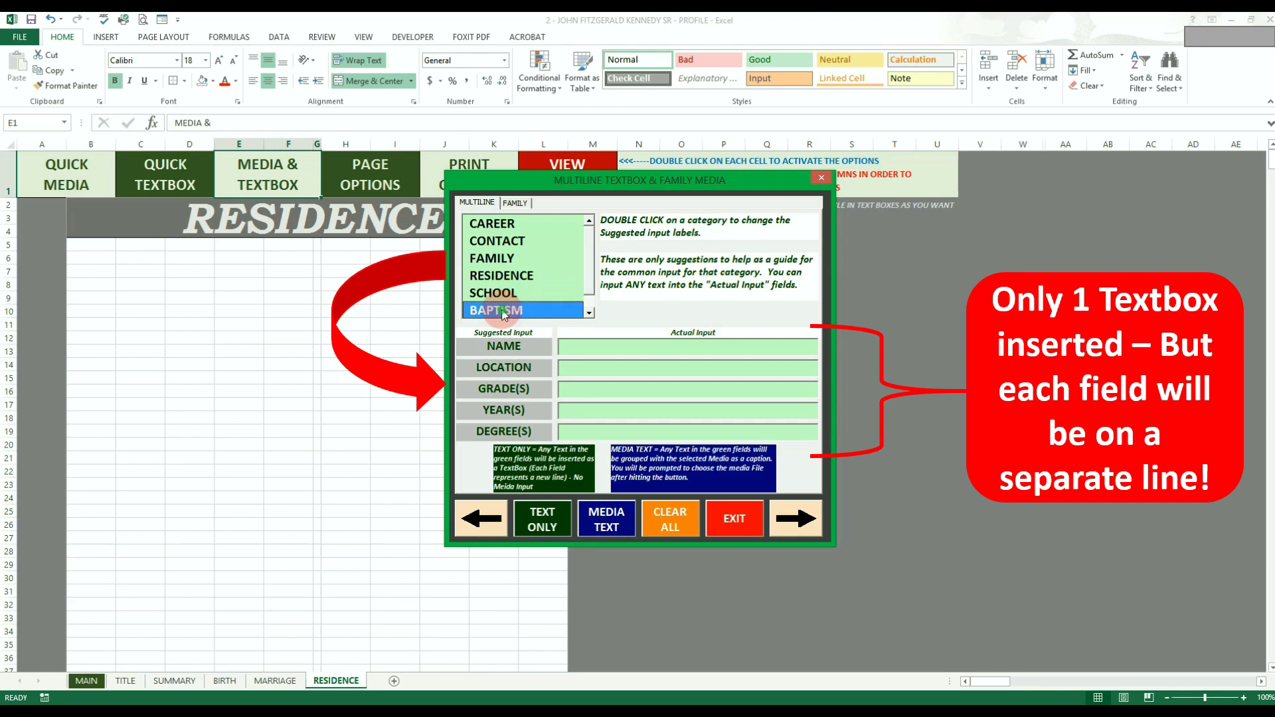
Step: Using the RESIDENCE category, insert the home's street, city, state and country as a text-only box and move it onto the page
double_click(508, 276)
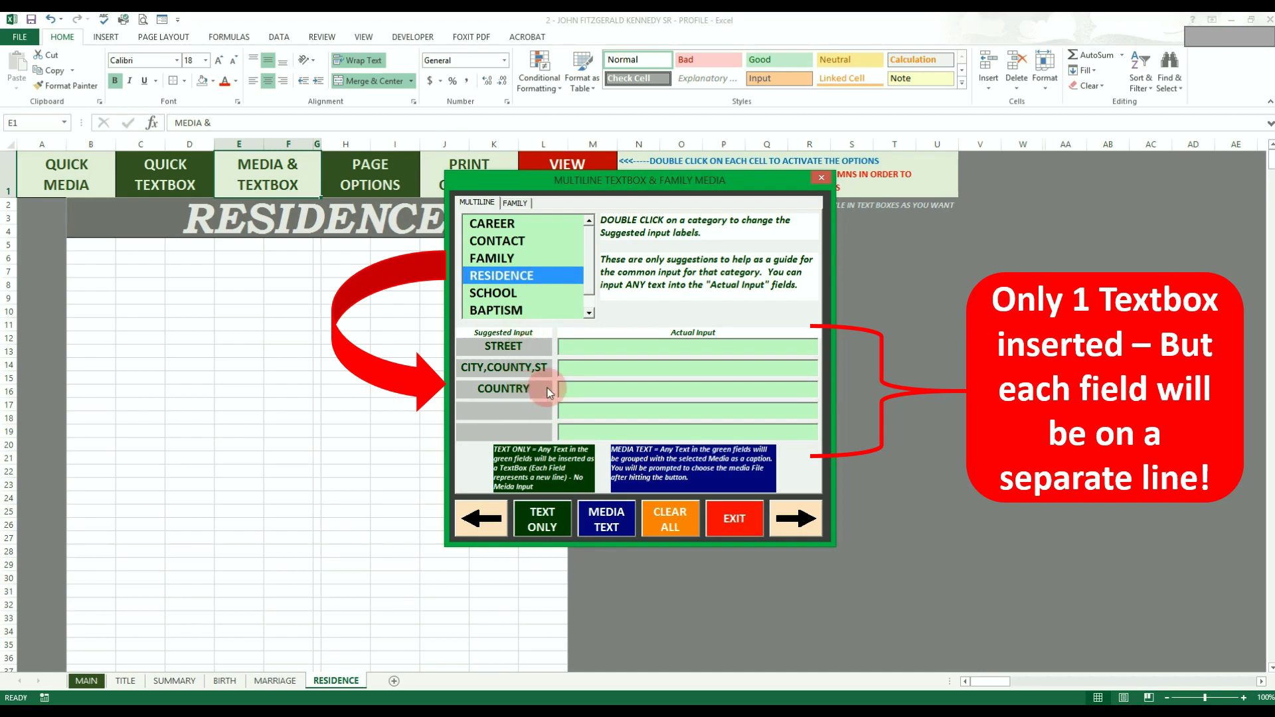
left_click(609, 351)
type("83 BEALS ST")
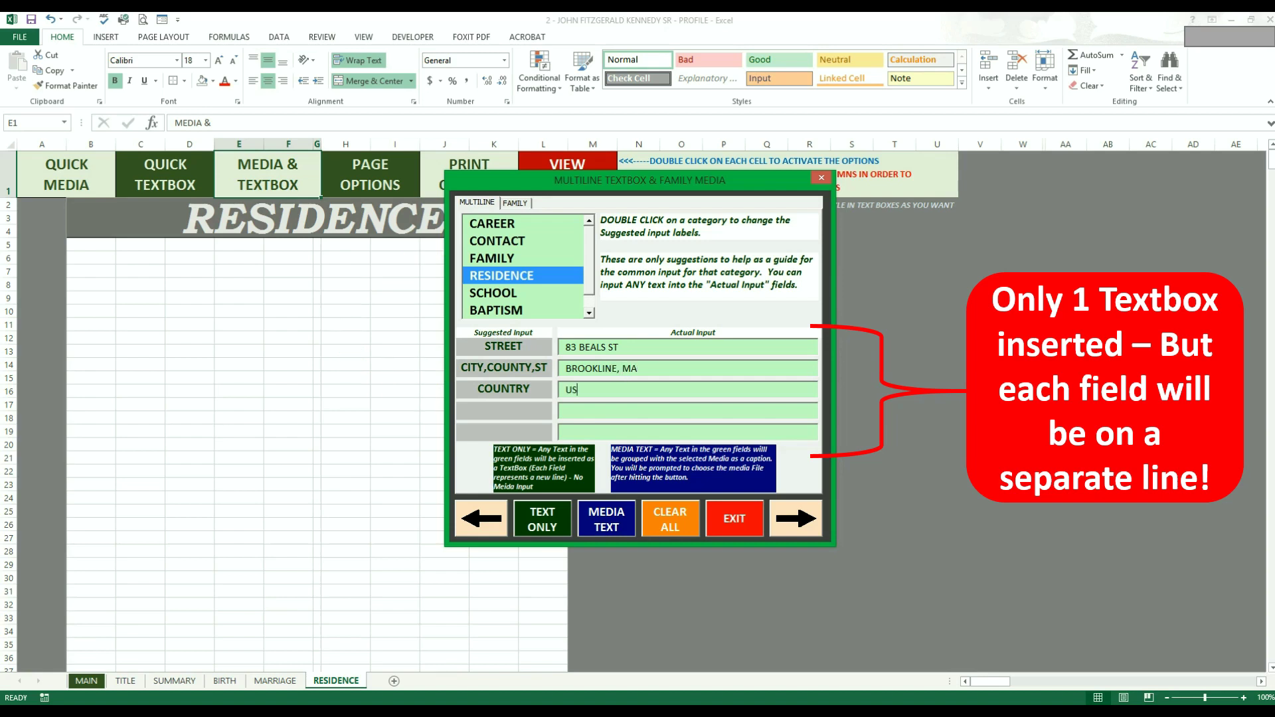
left_click(636, 396)
left_click(538, 518)
left_click(671, 493)
left_click_drag(671, 493, 464, 480)
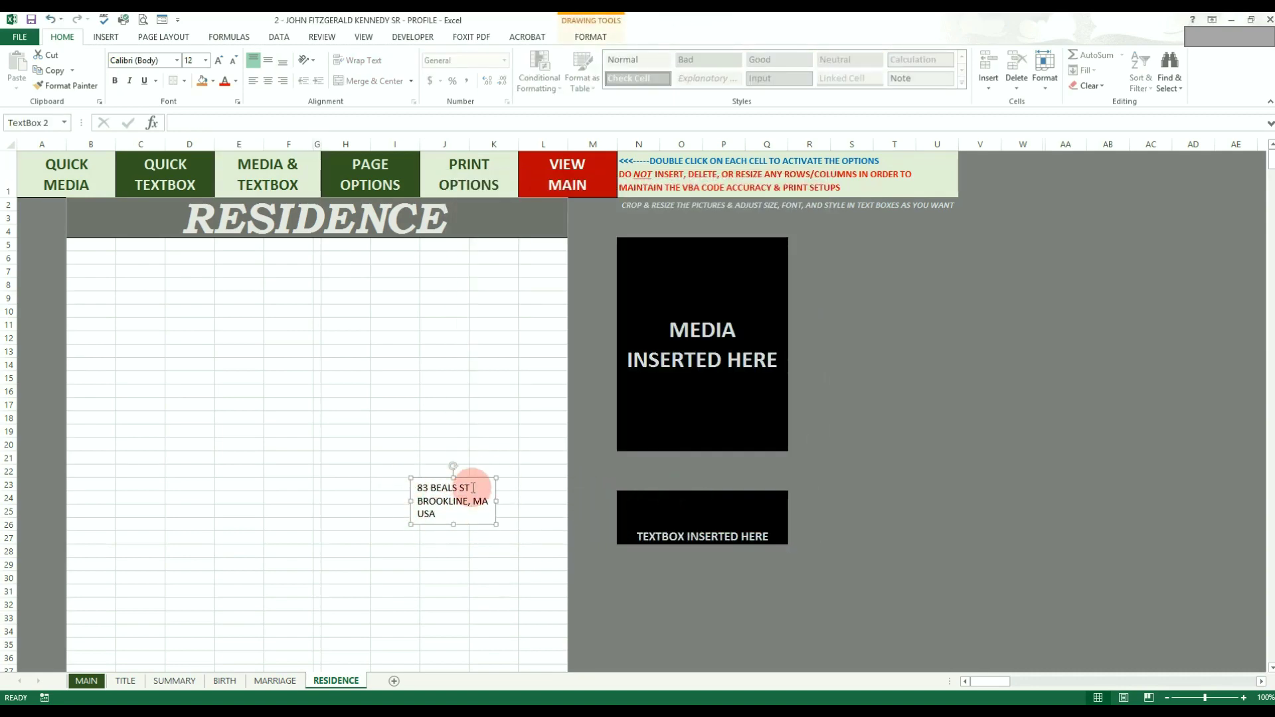
Step: Insert the house photo captioned with the multiline home address, then move it onto the RESIDENCE page beside the text-only address and resize it
double_click(267, 171)
left_click(565, 346)
type("83 BEALS")
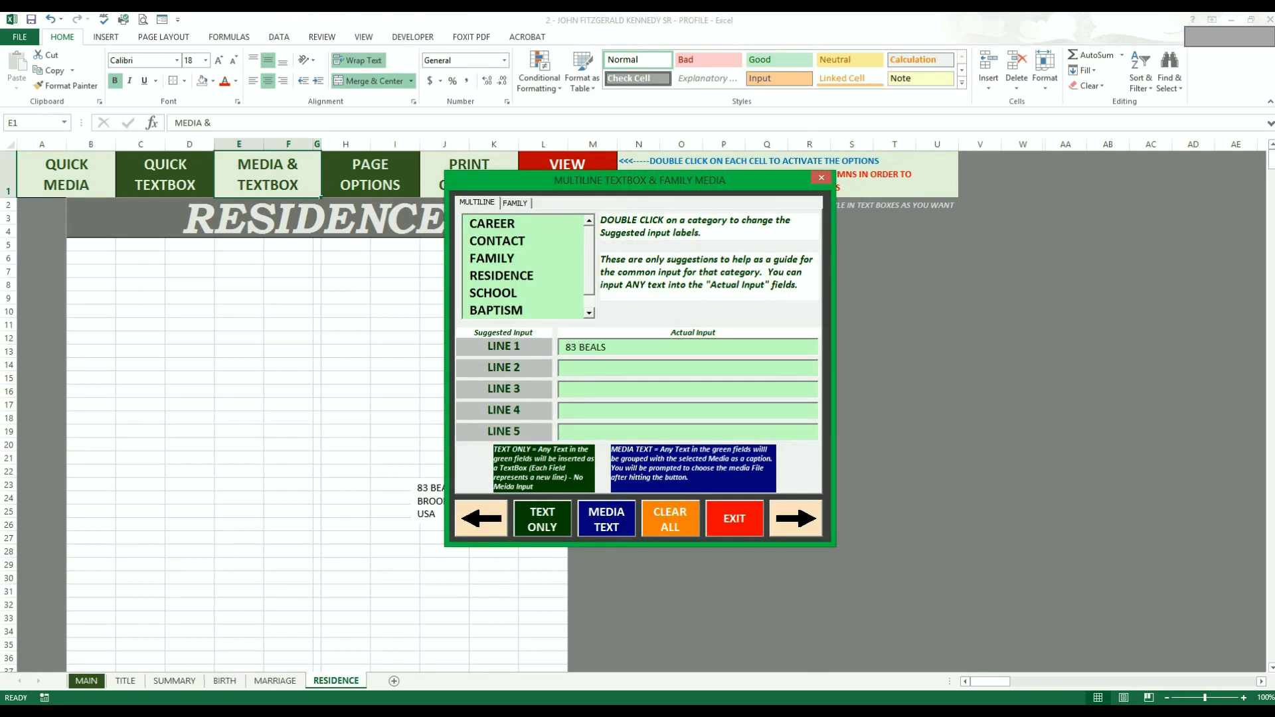
type("BROOKLINE, MA")
left_click(602, 519)
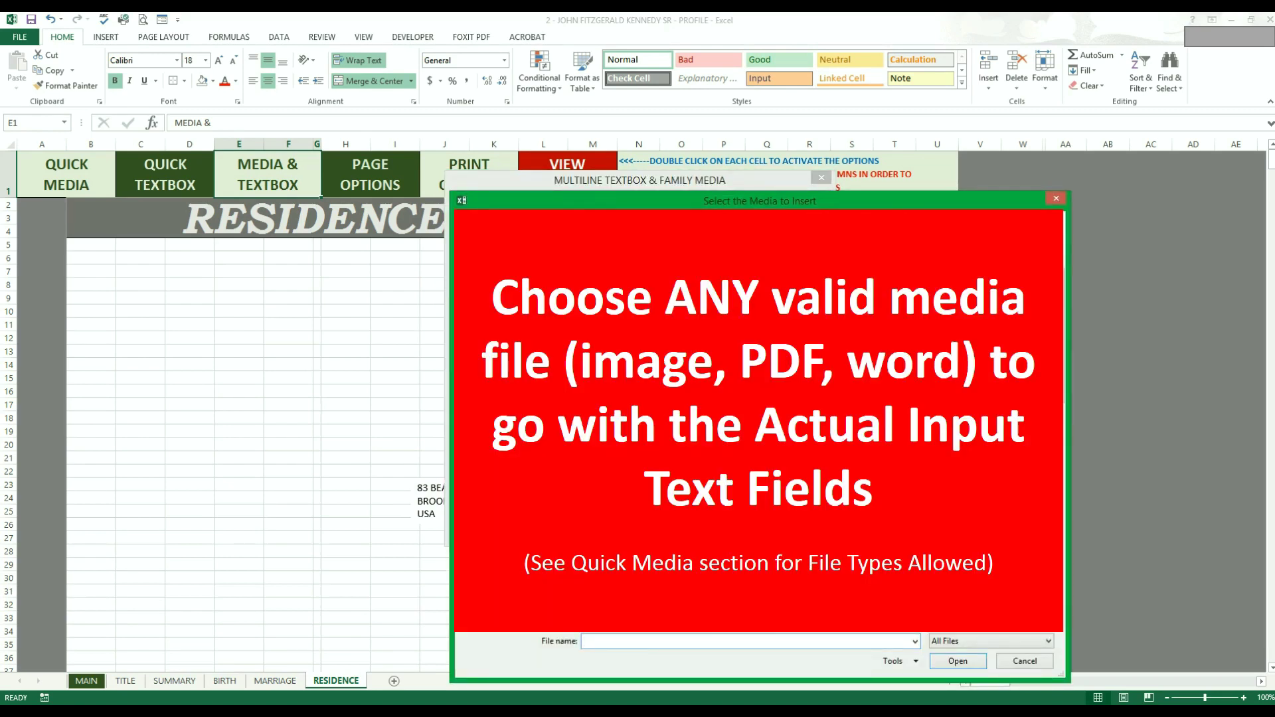
double_click(746, 324)
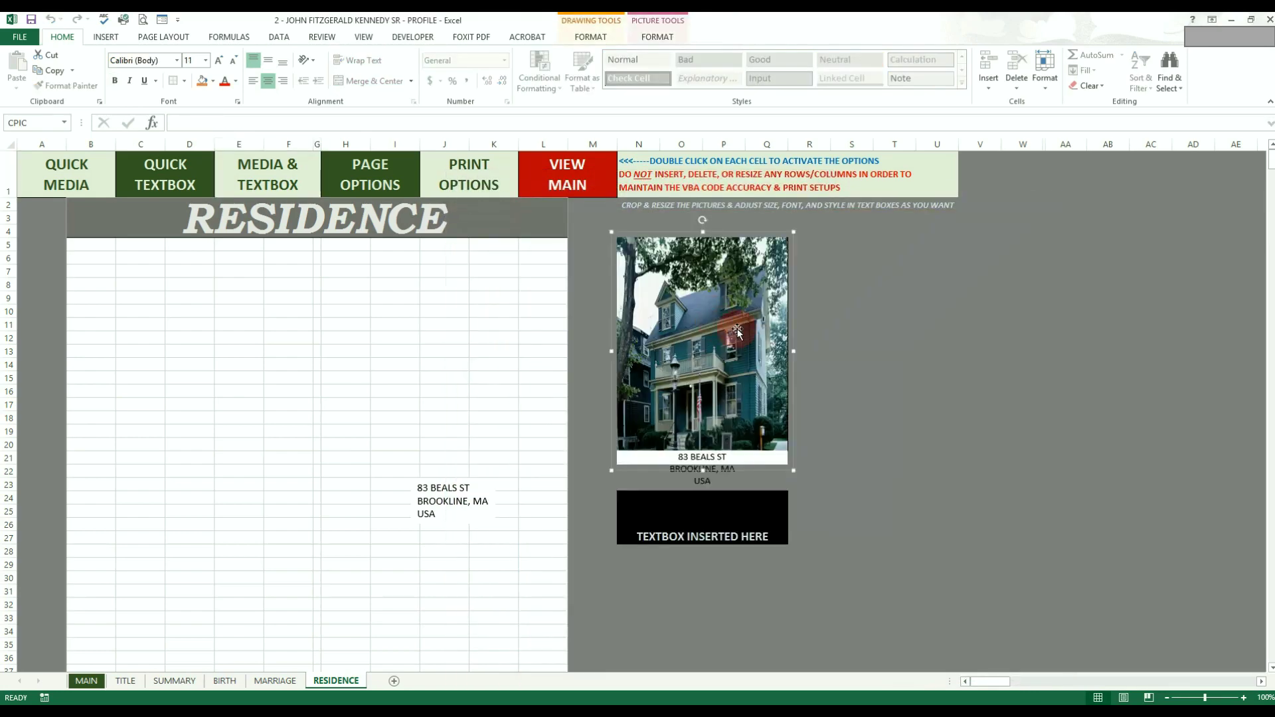
left_click_drag(746, 323, 286, 379)
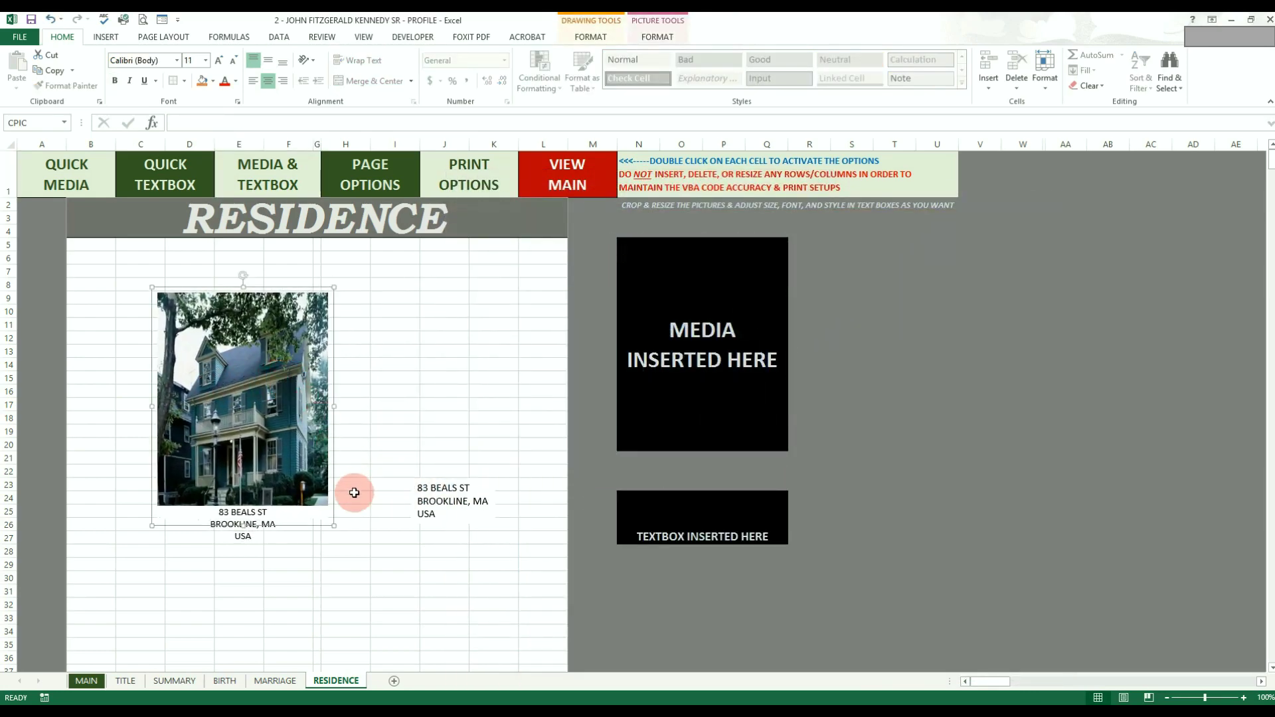
left_click_drag(330, 520, 438, 566)
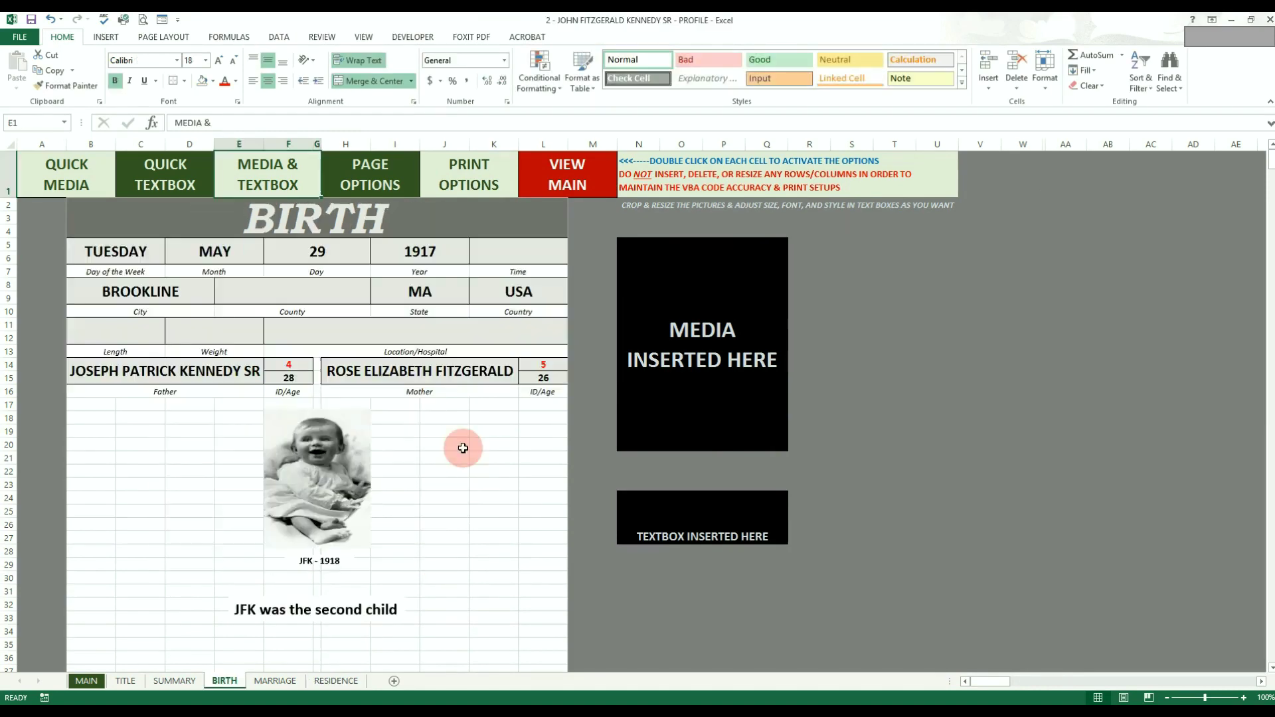
Step: Bring up the family media form for the BIRTH page and enter "any", "text" and "input" in its first three fields
double_click(283, 162)
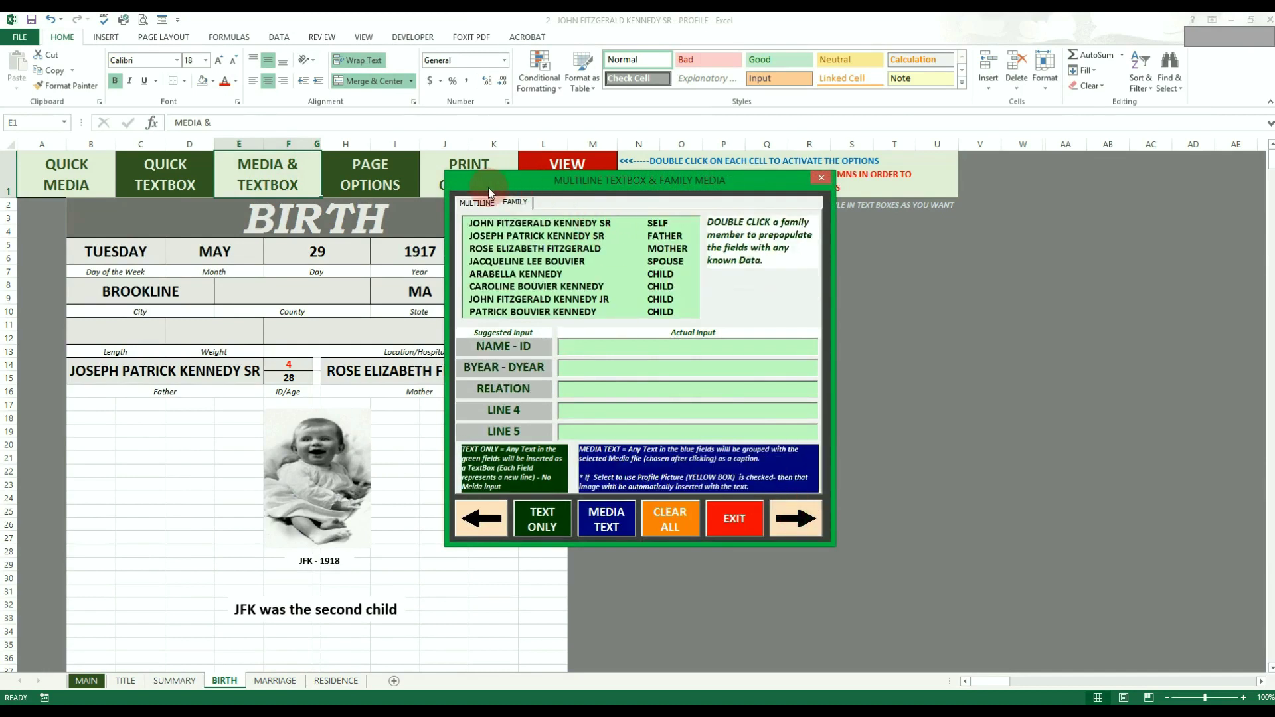
left_click(644, 346)
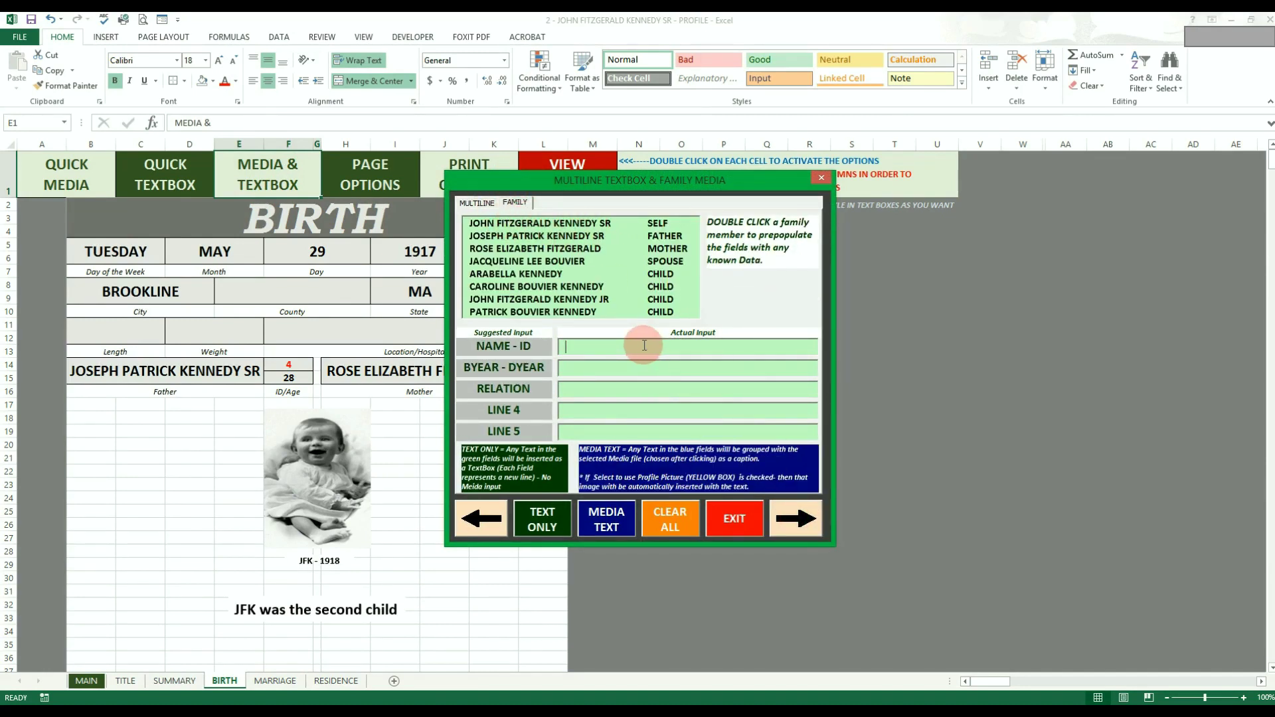
type("any")
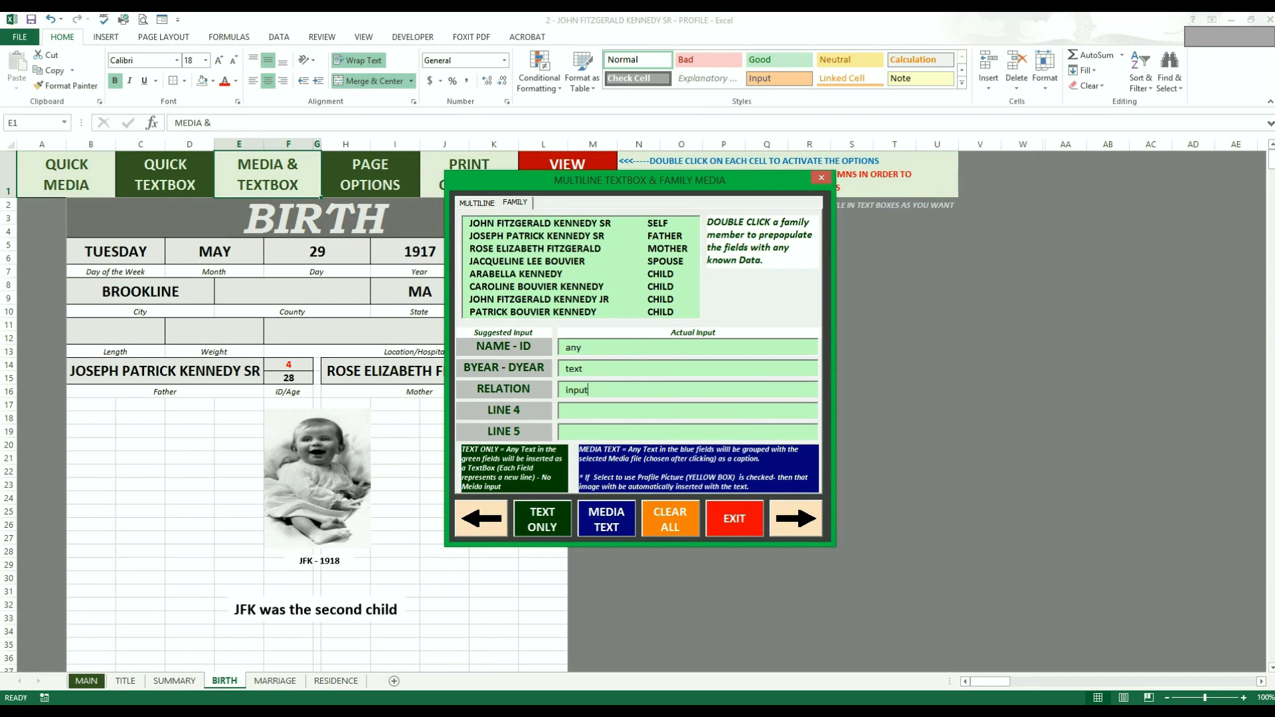
left_click(646, 352)
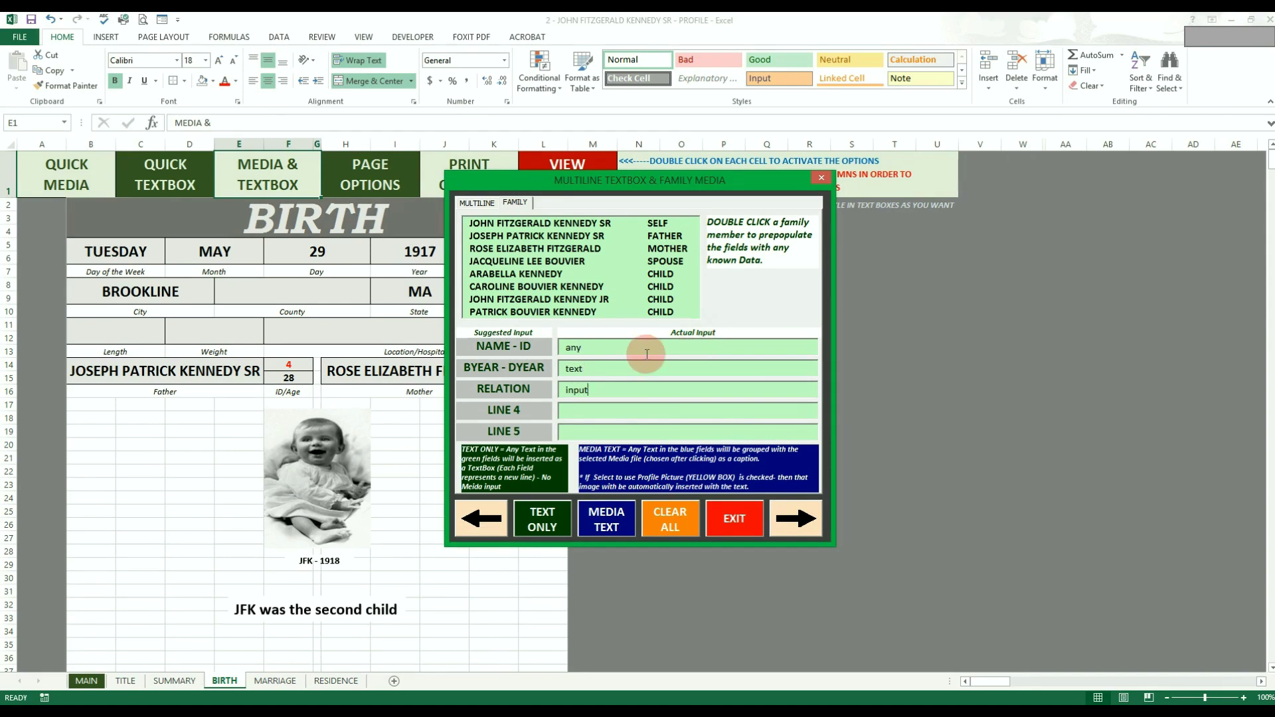
left_click(582, 351)
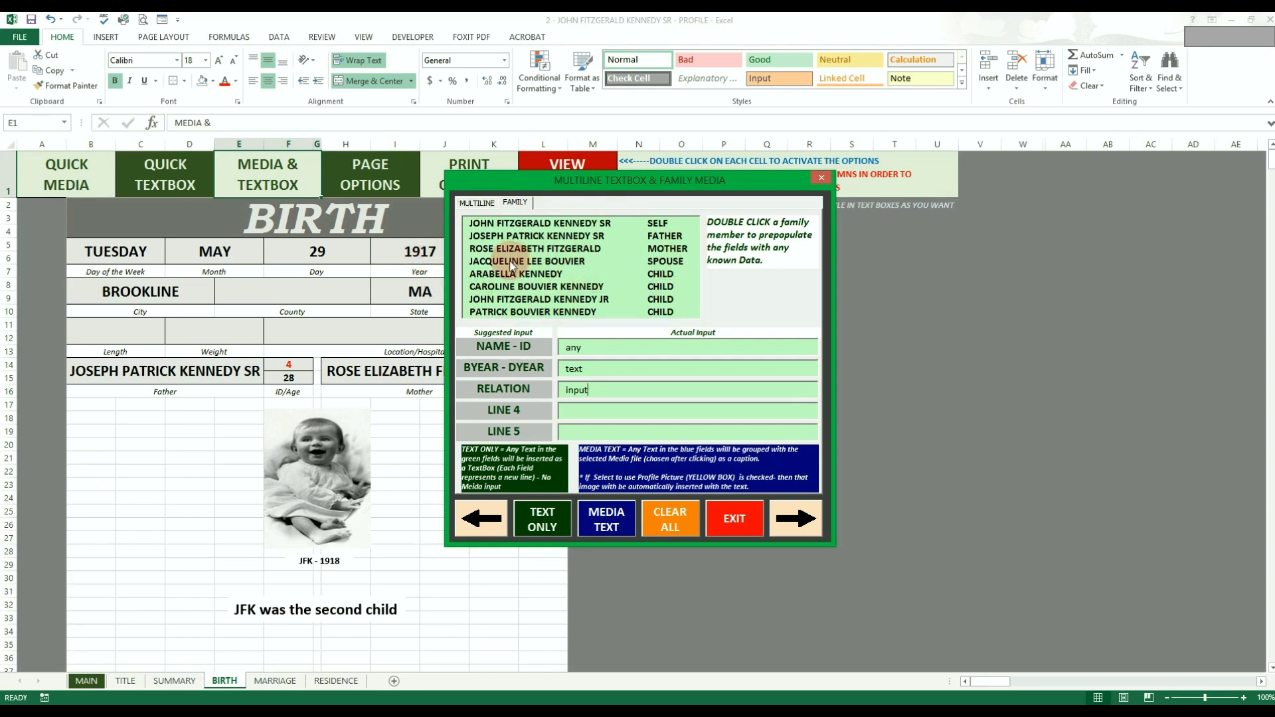
Step: Preview the prepopulated details of several listed family members, including two of the children, the spouse and the mother
double_click(523, 275)
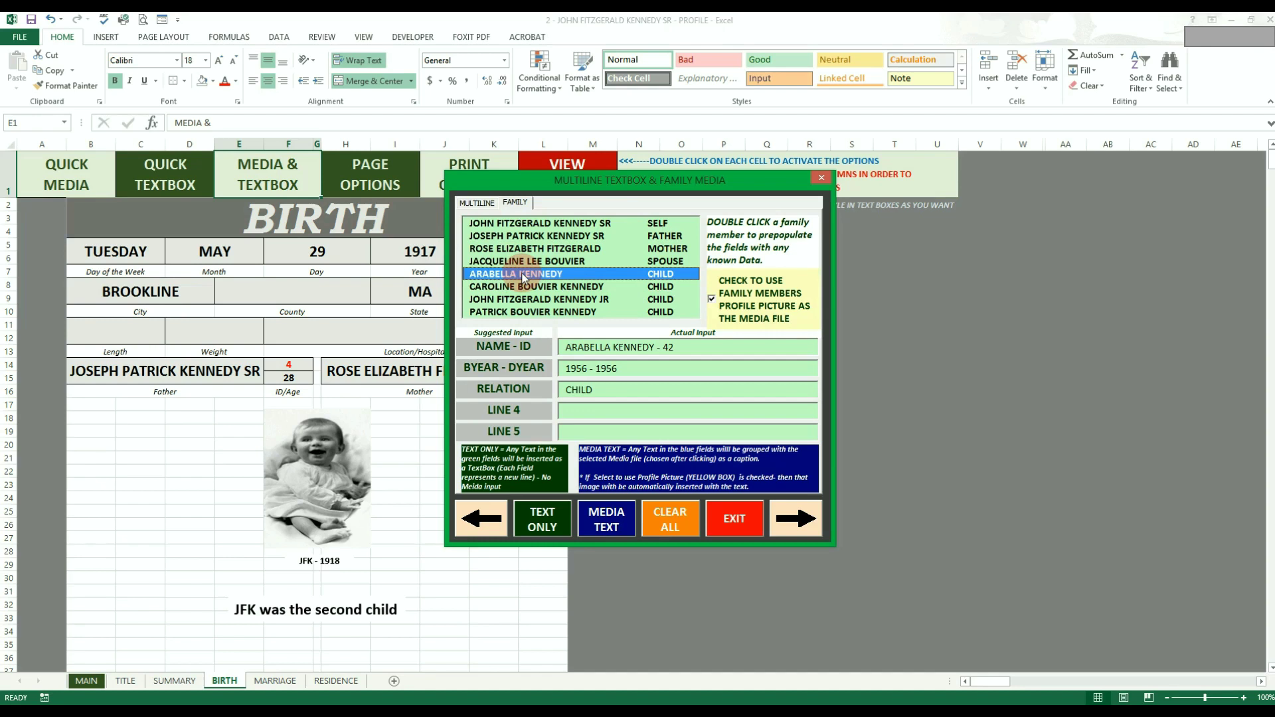
double_click(526, 262)
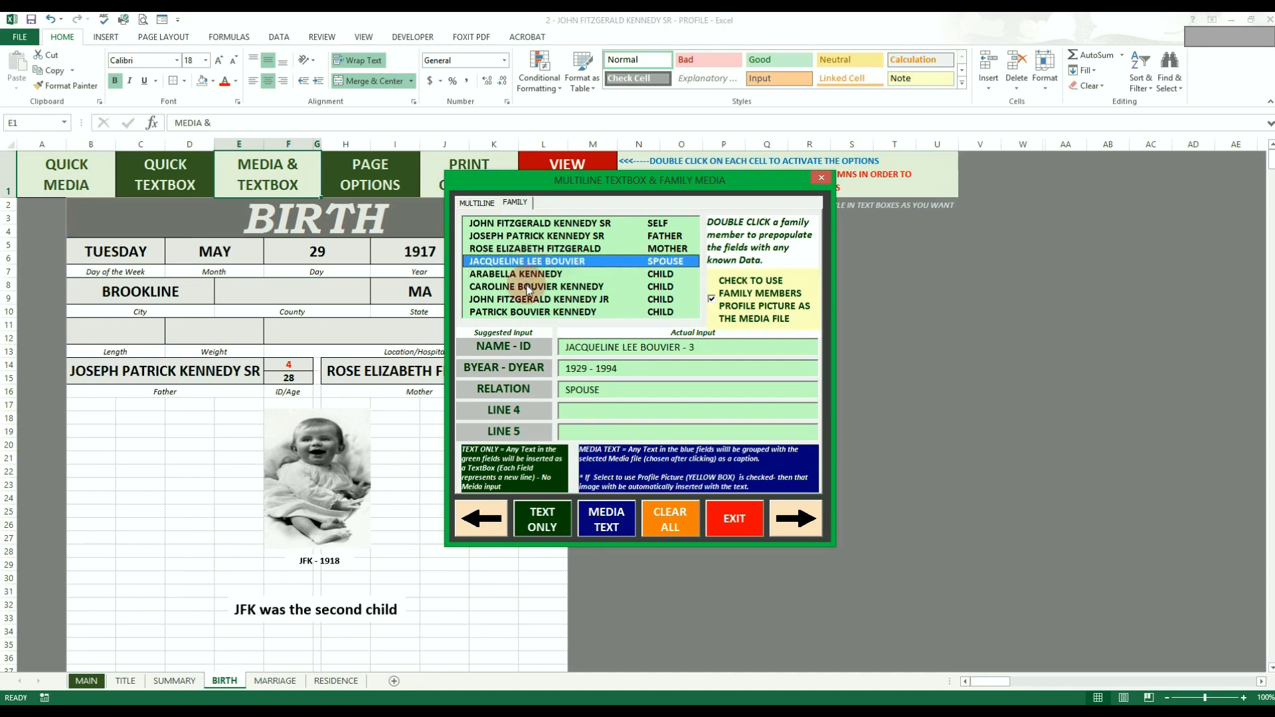
double_click(529, 287)
double_click(528, 249)
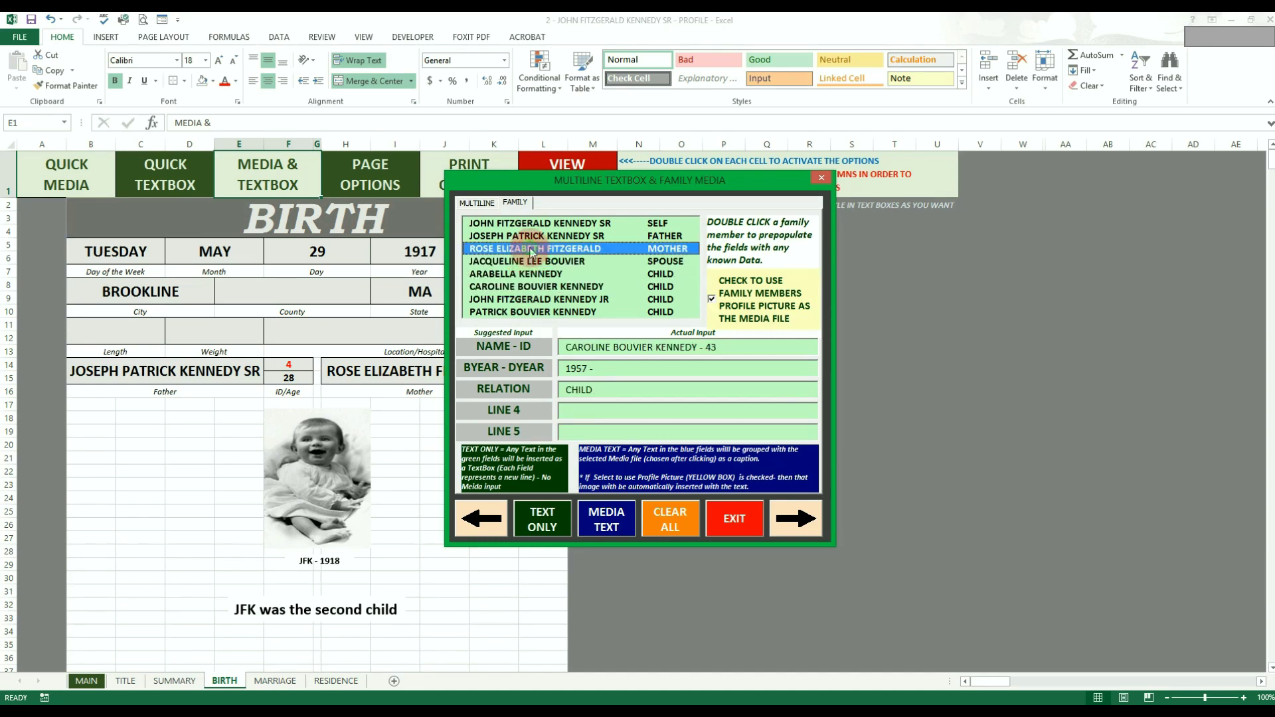
Step: Load the father's details, keep his profile picture chosen as the media file, and insert it as captioned media on the BIRTH page
double_click(536, 238)
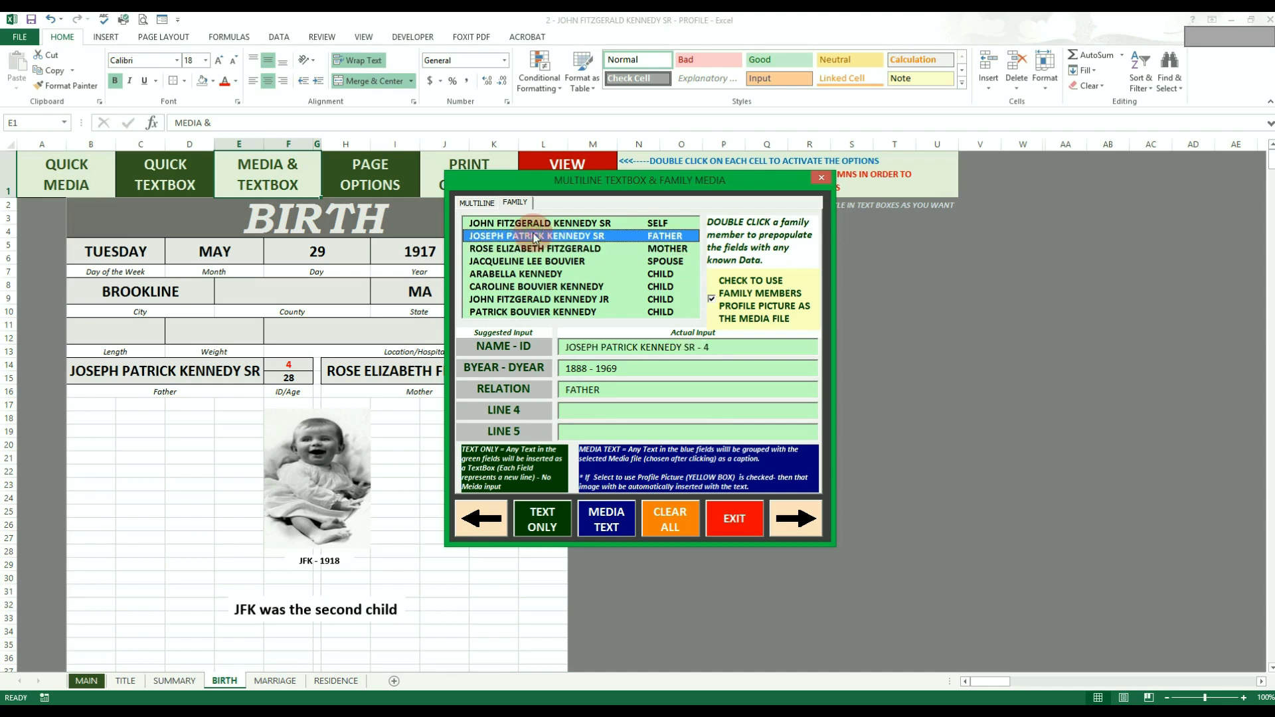
left_click(711, 291)
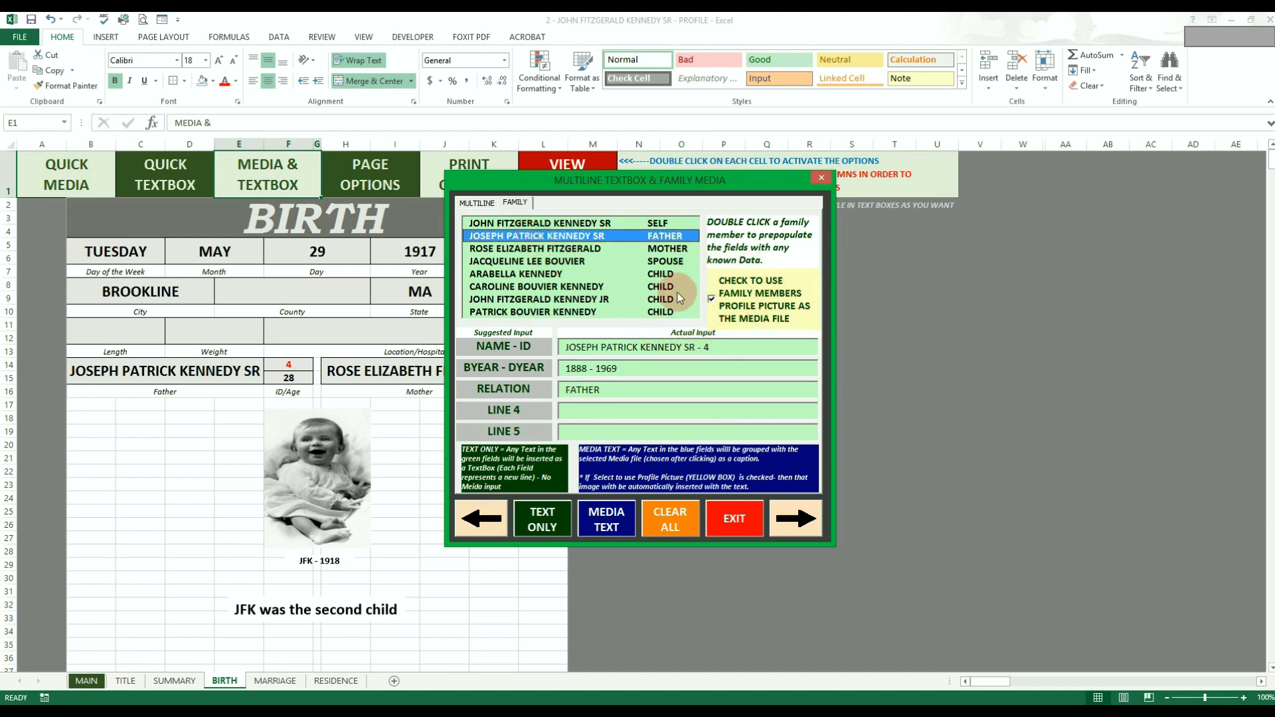
left_click(712, 299)
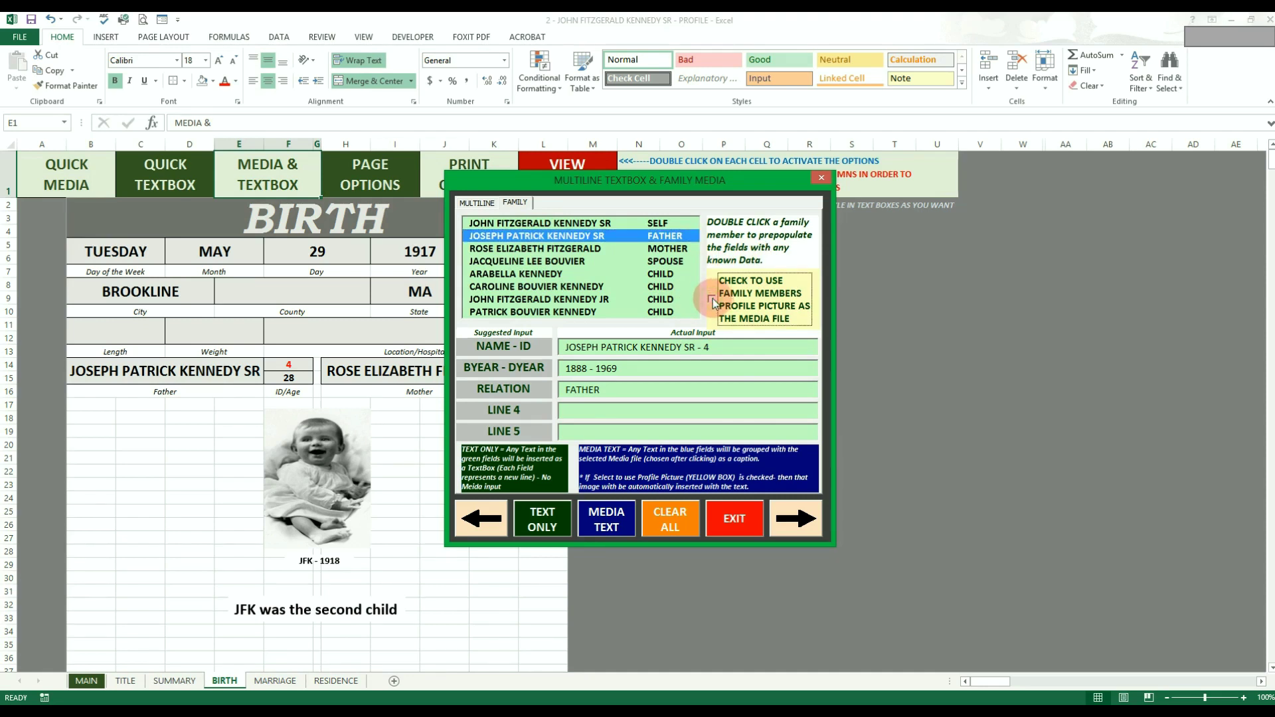
left_click(712, 299)
left_click(603, 529)
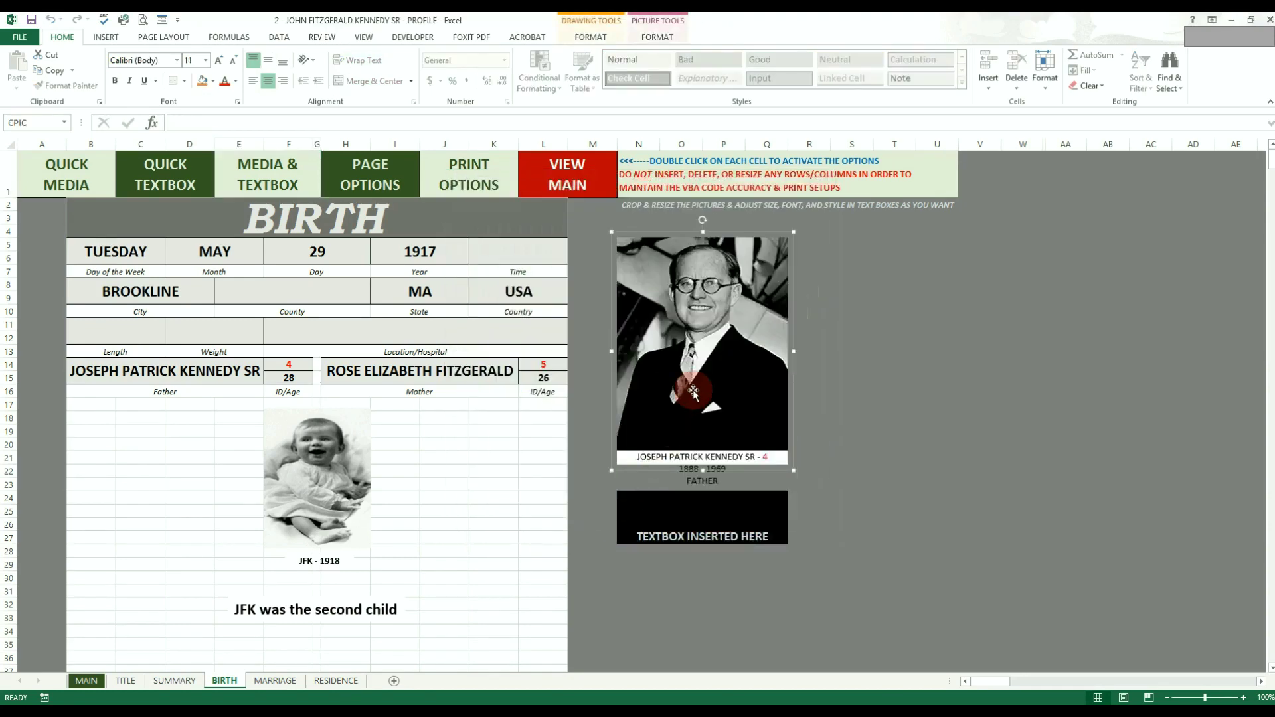
Step: Move the father's captioned picture beneath his name on the BIRTH page and shrink it to fit beside the baby picture
left_click_drag(646, 360, 185, 503)
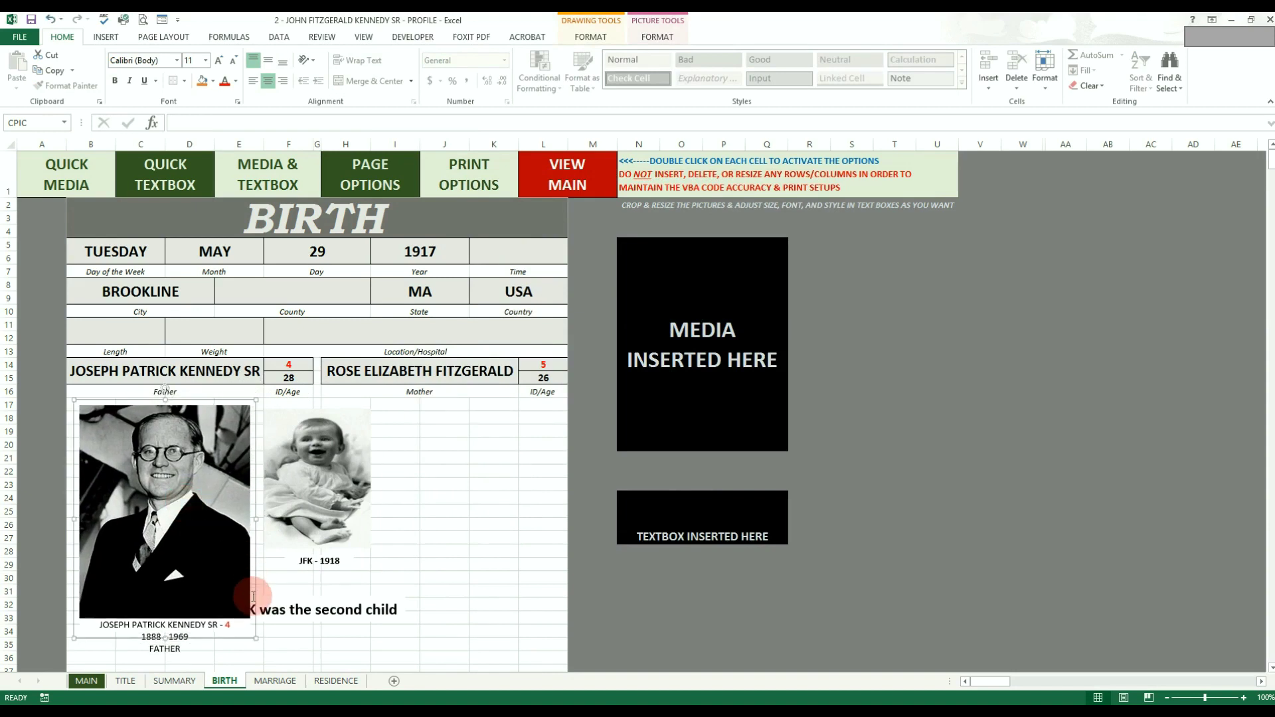
left_click_drag(255, 637, 216, 585)
left_click_drag(167, 505, 182, 505)
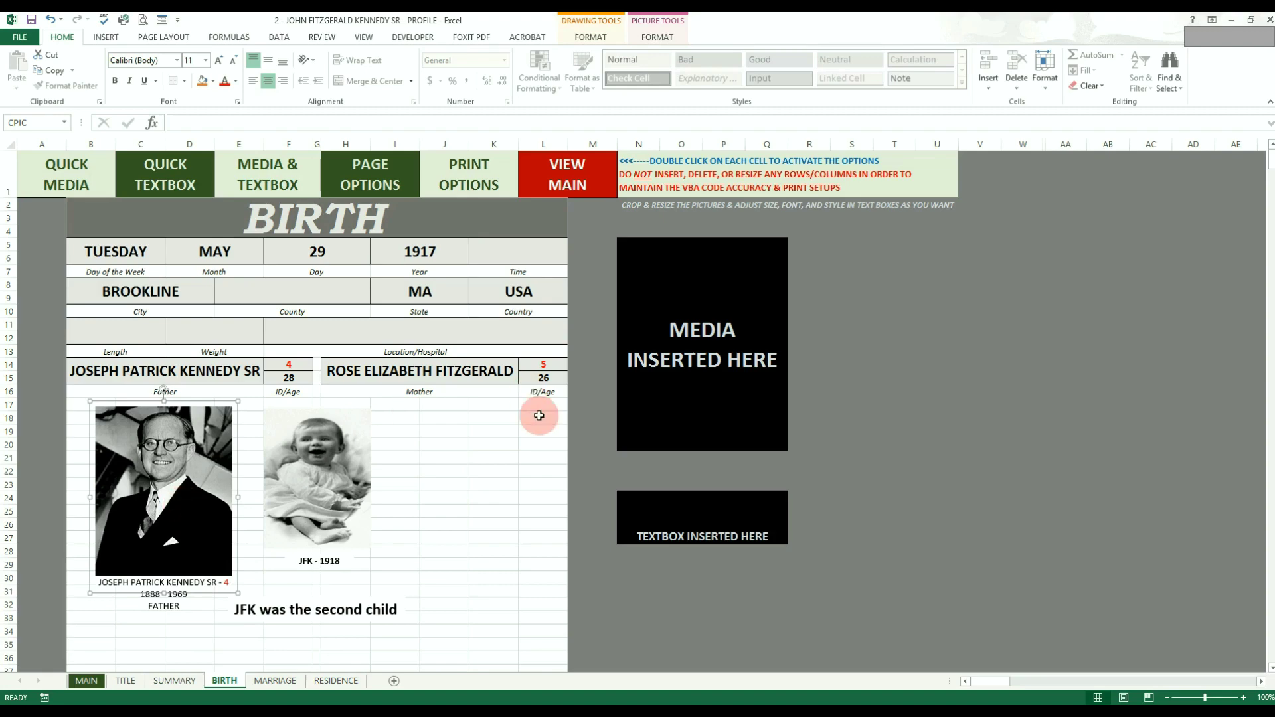
left_click(554, 513)
Step: Bring up the multiline textbox and family media form for the BIRTH page, enter "dgdg" in a field, and clear all entered information
double_click(273, 184)
type("dgdg")
left_click(683, 526)
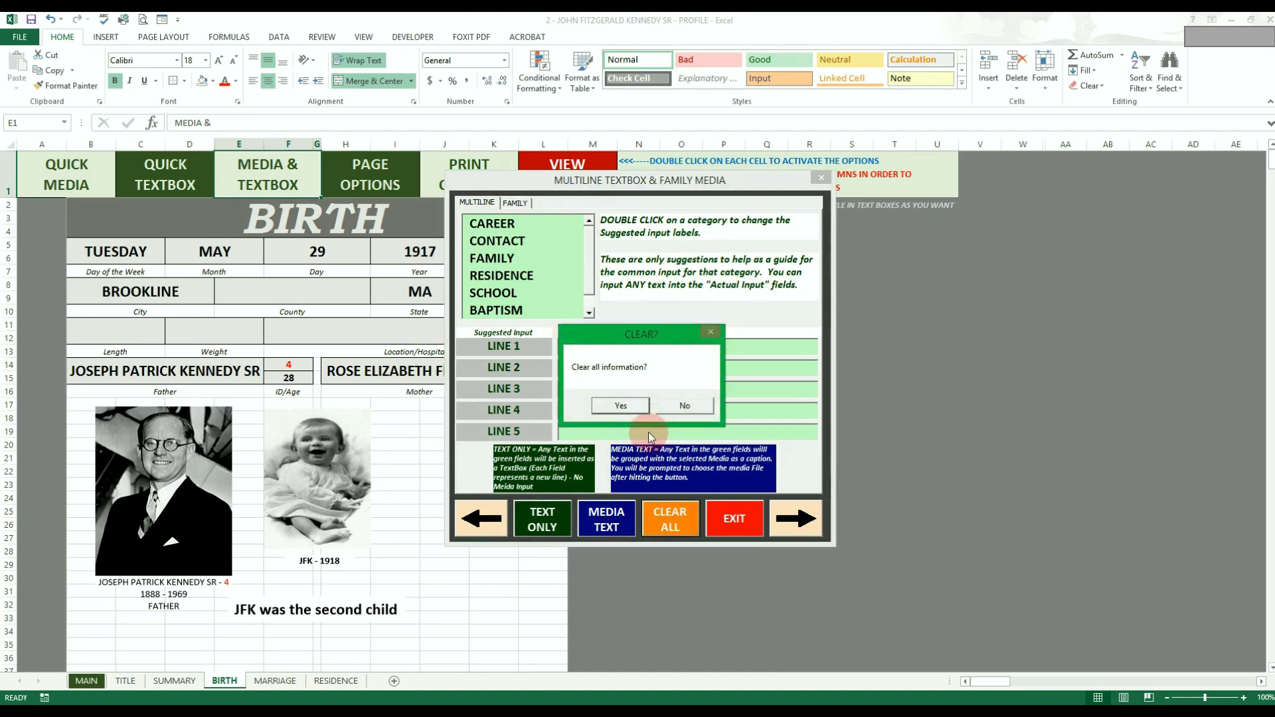
left_click(624, 404)
Step: Load the mother's details from the family list and insert her profile picture as captioned media on the BIRTH page
left_click(517, 205)
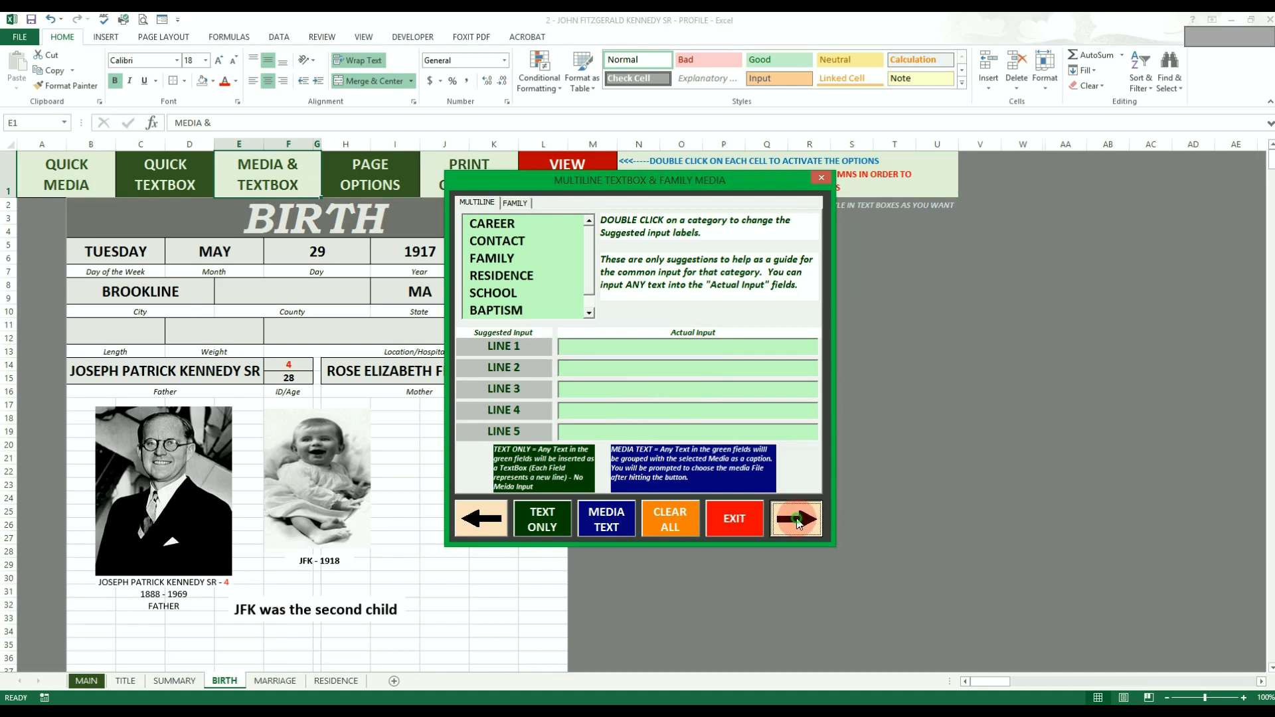
left_click(544, 240)
double_click(545, 248)
left_click(604, 518)
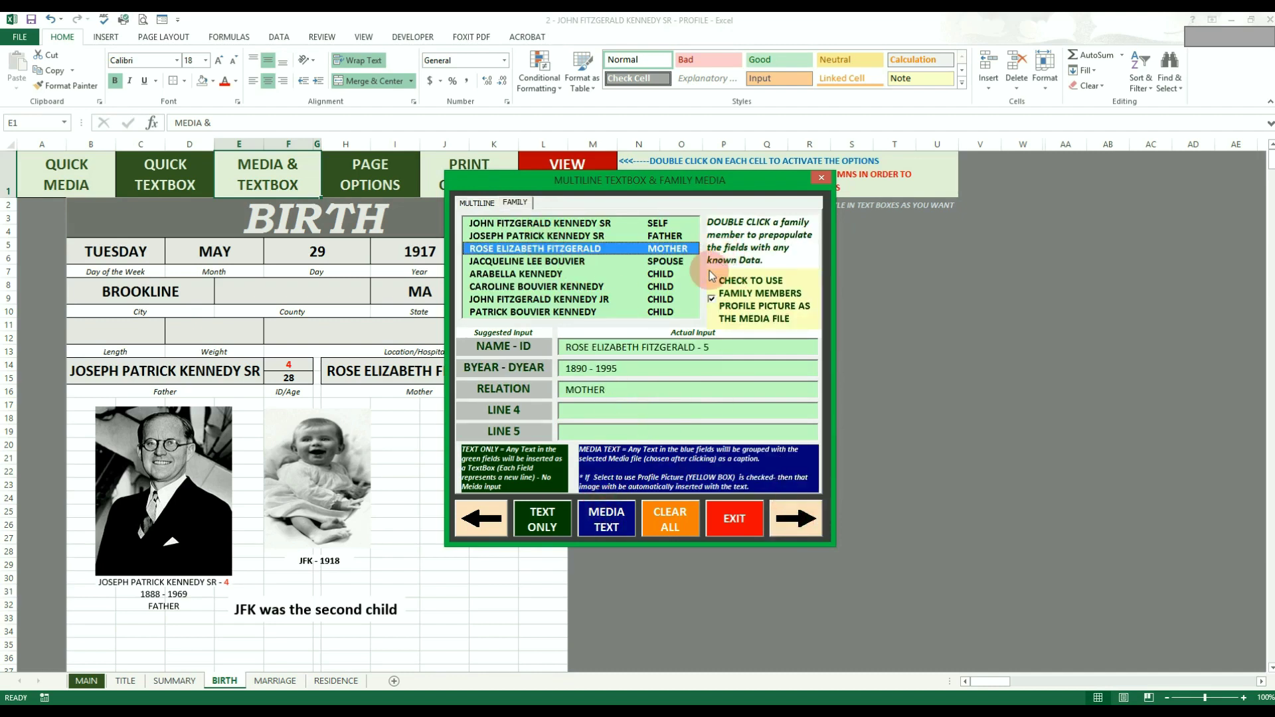
Step: Move the mother's captioned picture beneath her name on the BIRTH page and shrink it to fit beside the baby picture
left_click(680, 432)
left_click_drag(680, 432, 495, 510)
left_click_drag(559, 638, 542, 585)
mouse_move(528, 513)
left_mouse_down()
mouse_move(516, 509)
mouse_move(530, 510)
left_mouse_up()
left_click(502, 656)
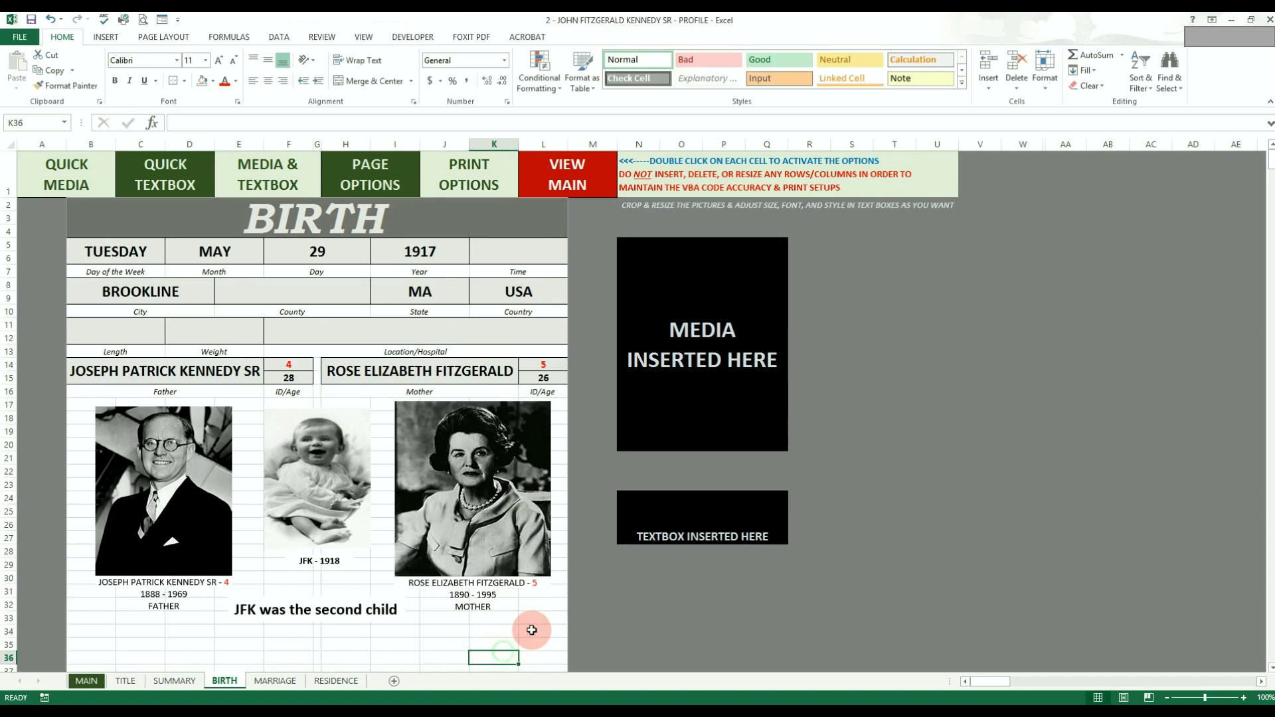
Step: From the MARRIAGE page, look over the settings for adding a new profile page and leave without adding one
key("ctrl+Page_Down")
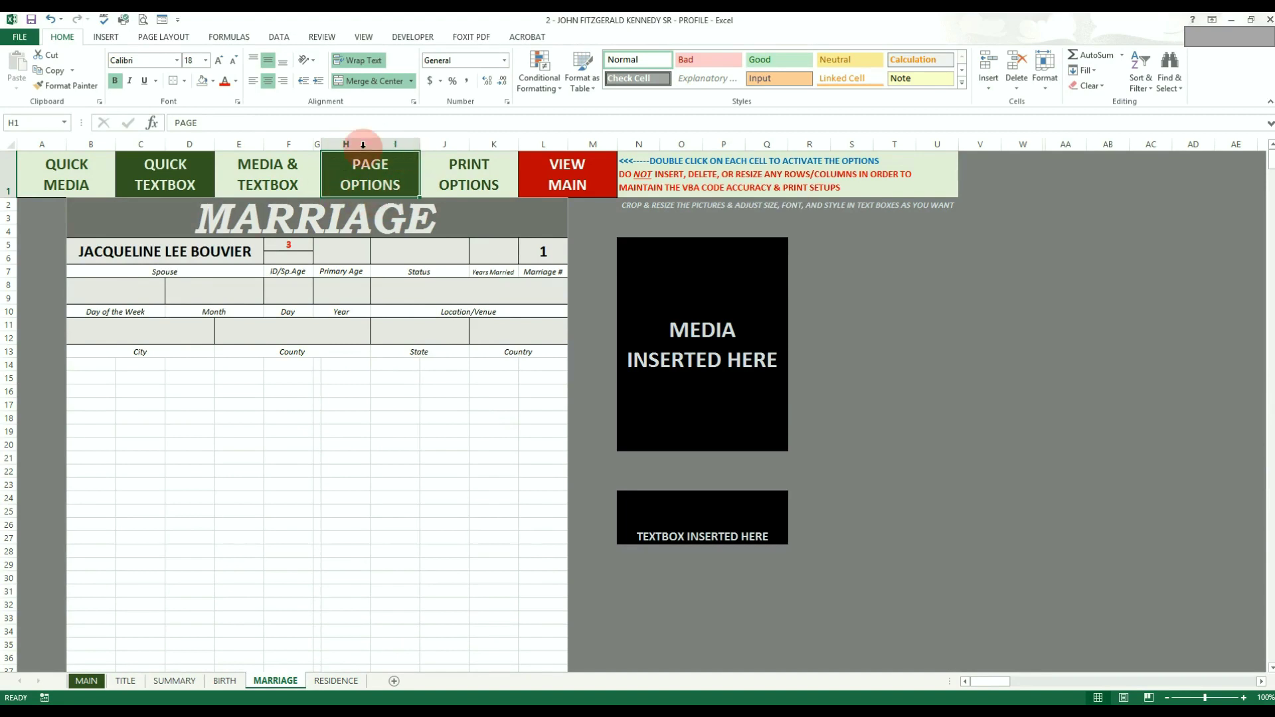
double_click(384, 168)
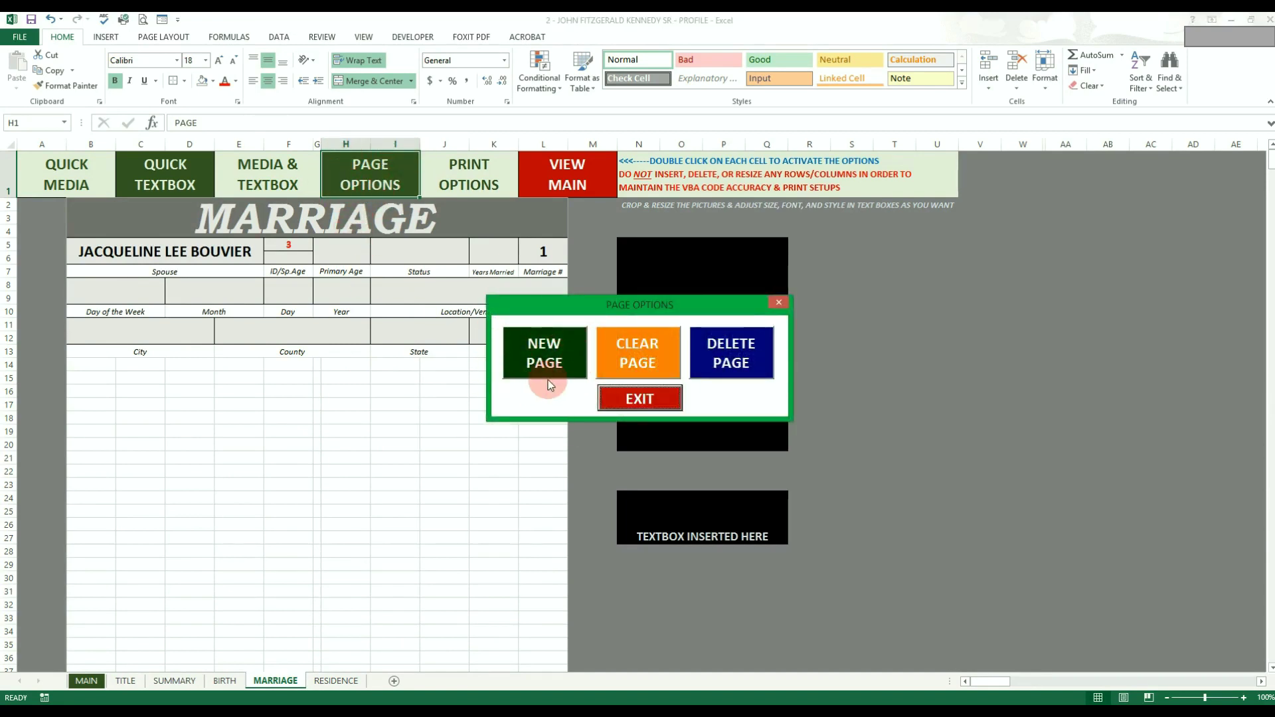
left_click(563, 352)
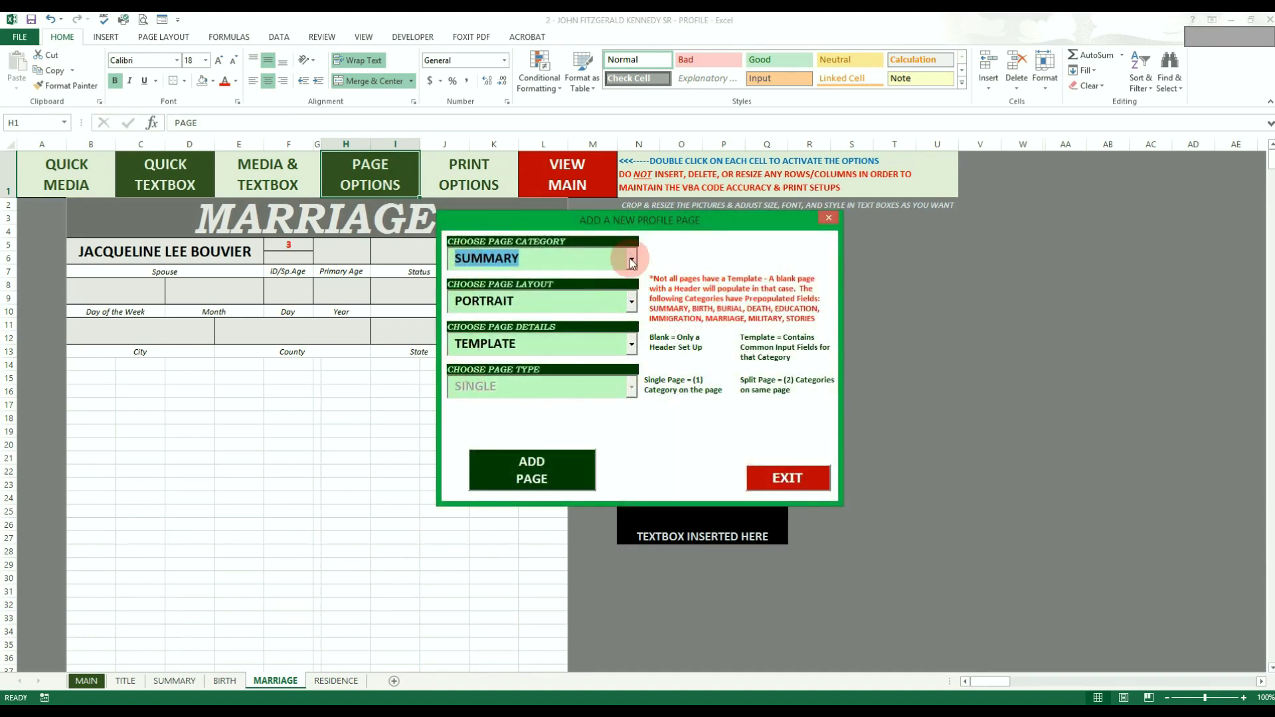
left_click(631, 260)
left_click(672, 246)
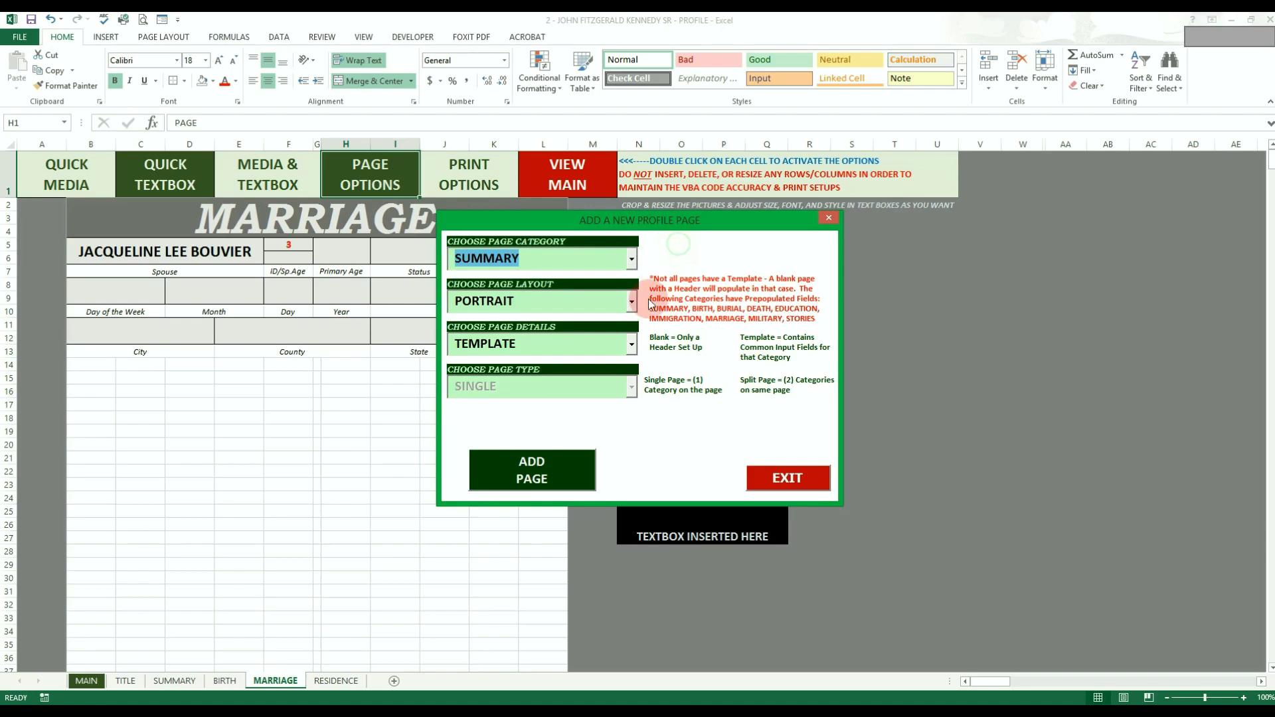
left_click(747, 463)
Step: Clear all text and media from the MARRIAGE page and check the emptied page
double_click(410, 192)
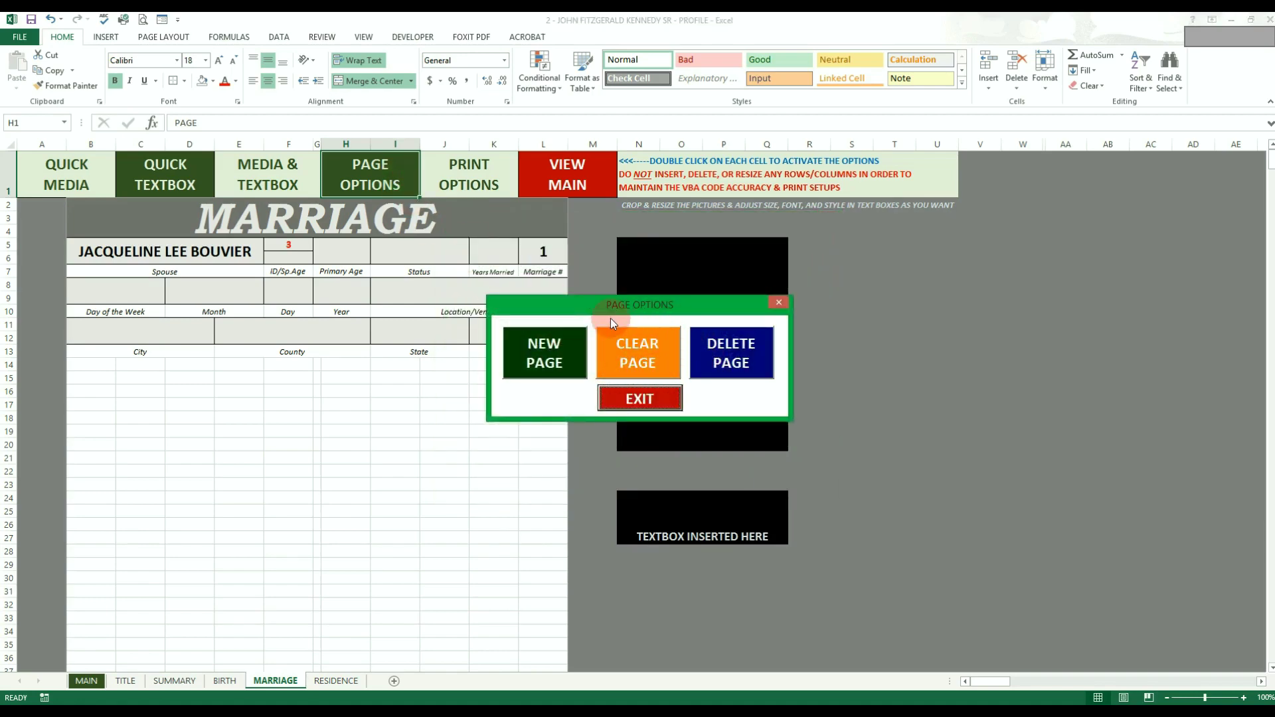
left_click(635, 359)
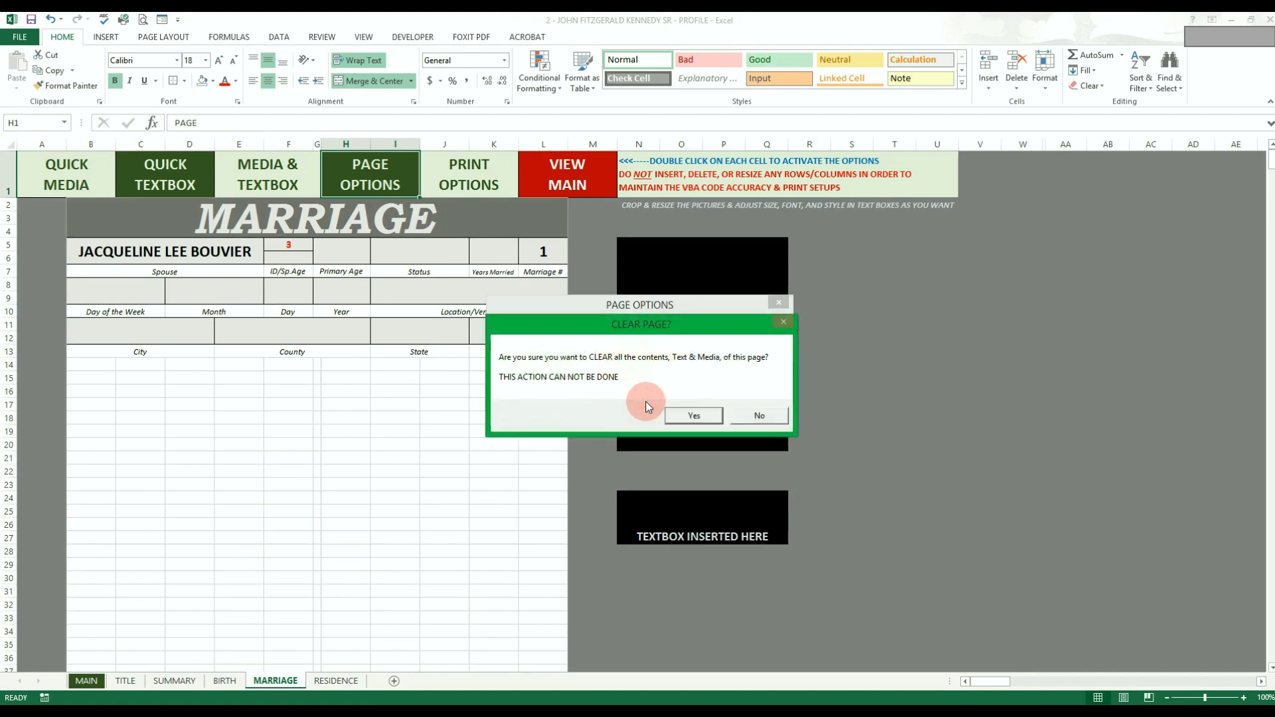
left_click(694, 416)
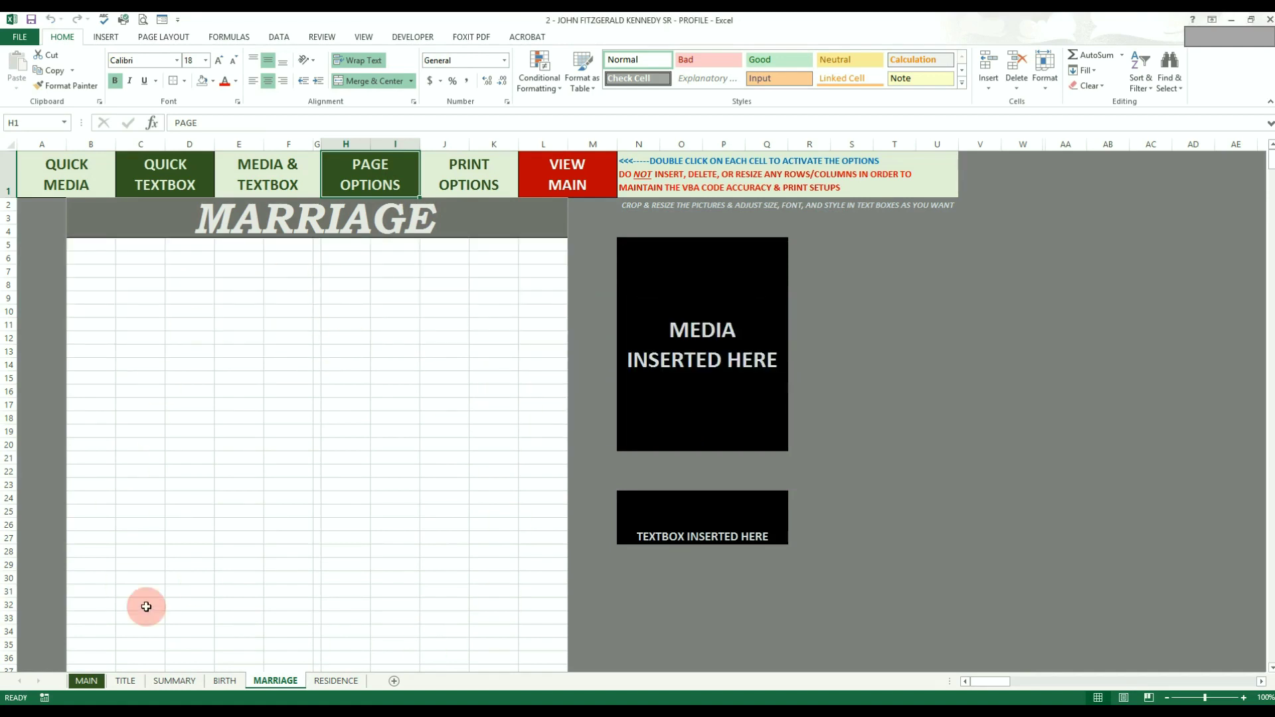
scroll(334, 443, "down", 3)
scroll(334, 442, "down", 2)
scroll(334, 443, "up", 5)
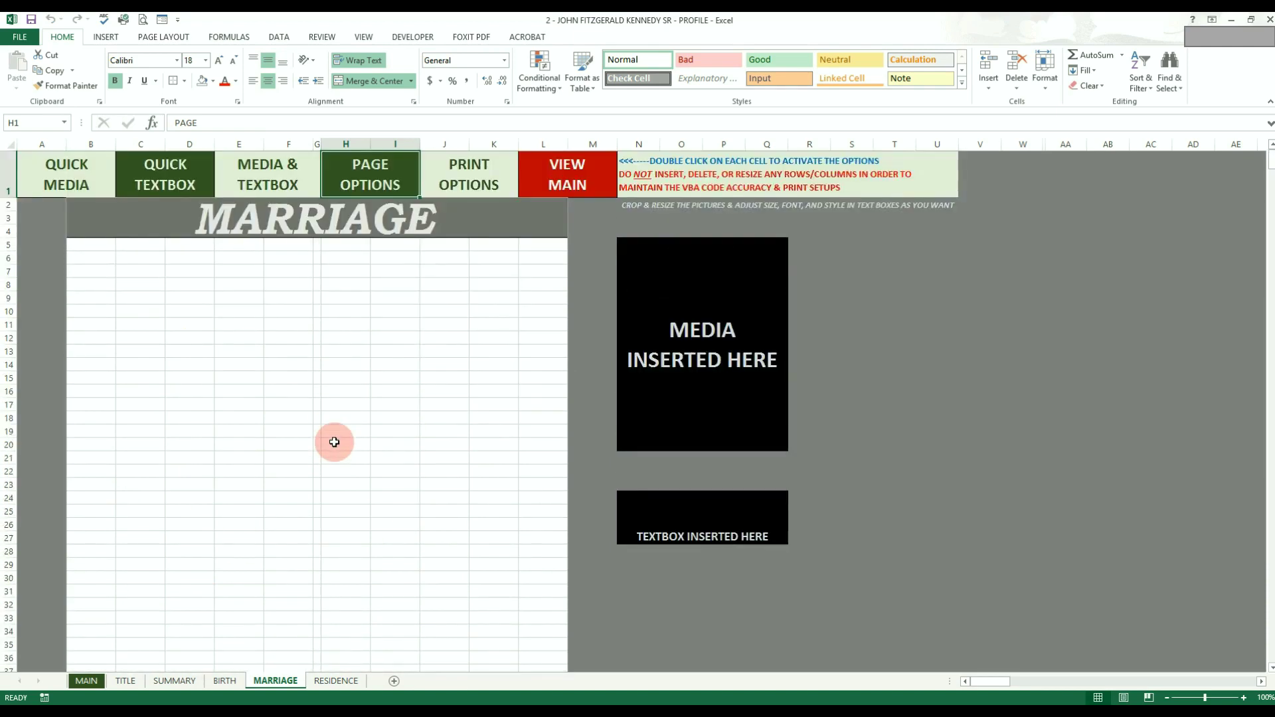
Step: Delete the entire MARRIAGE page from the profile through its page options
double_click(376, 185)
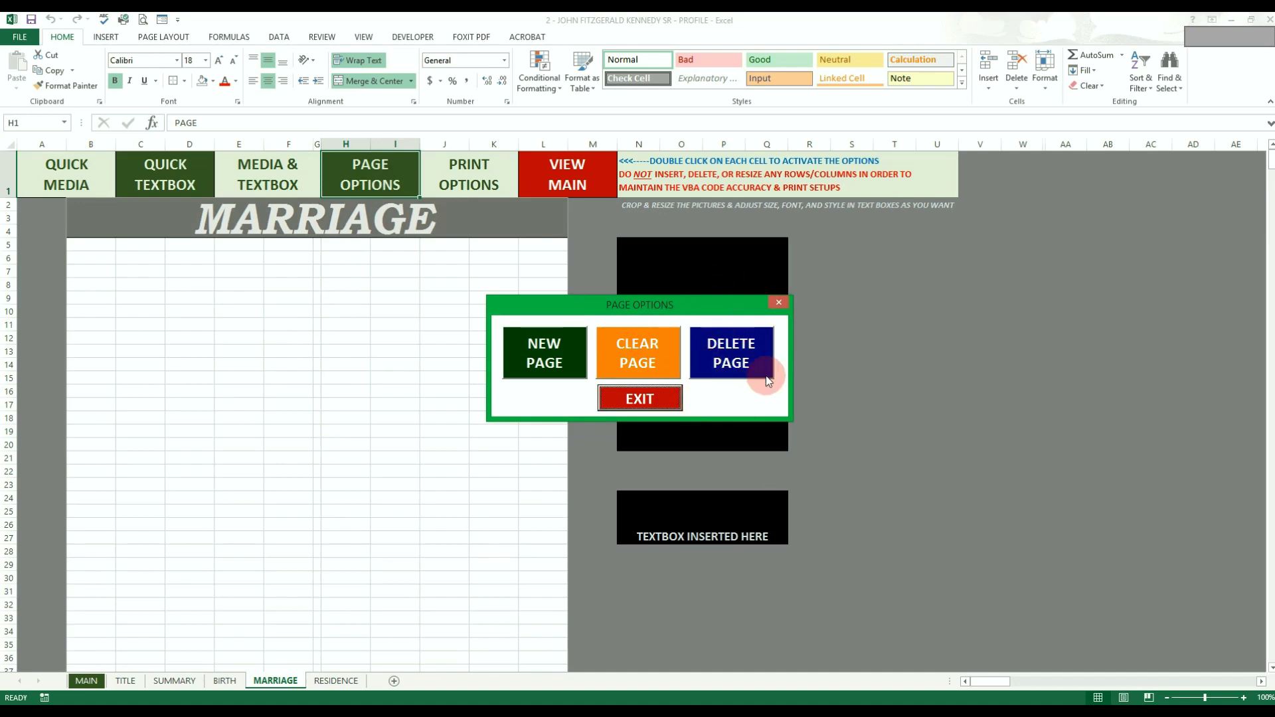
left_click(745, 336)
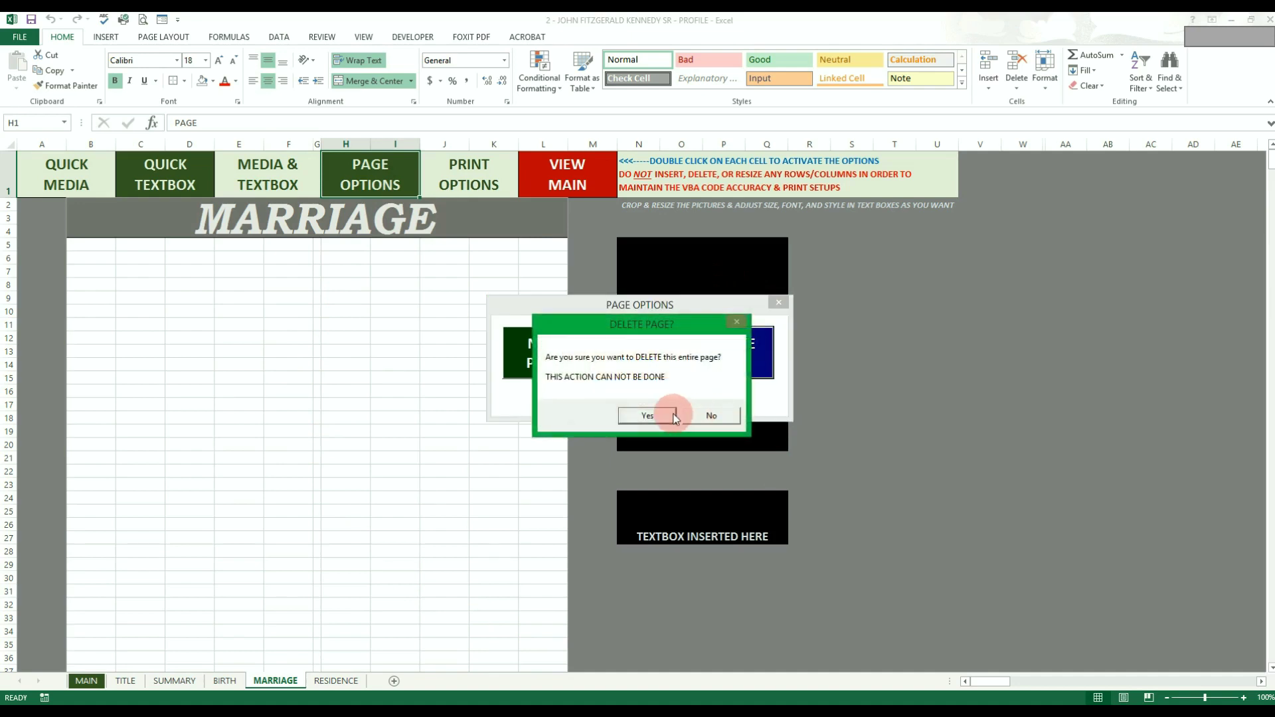
left_click(657, 413)
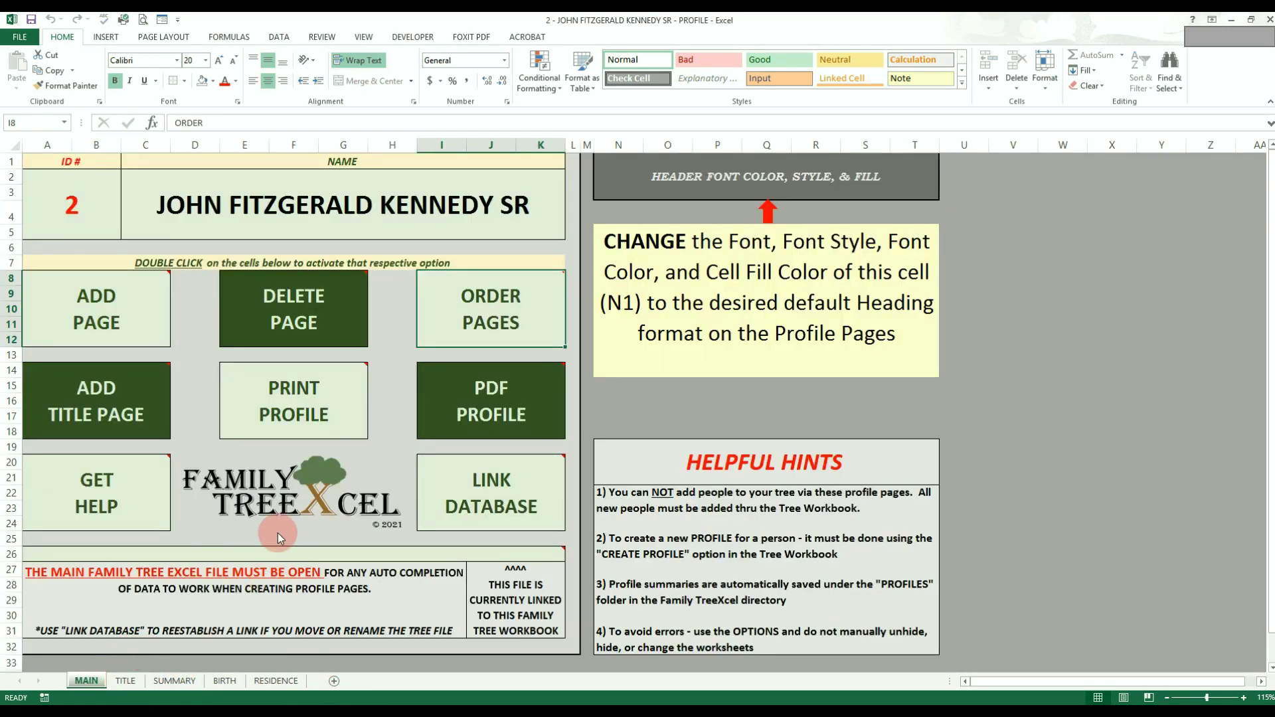
Step: Preview the BIRTH page for printing through its print options, and return to the page without printing
left_click(174, 681)
left_click(229, 681)
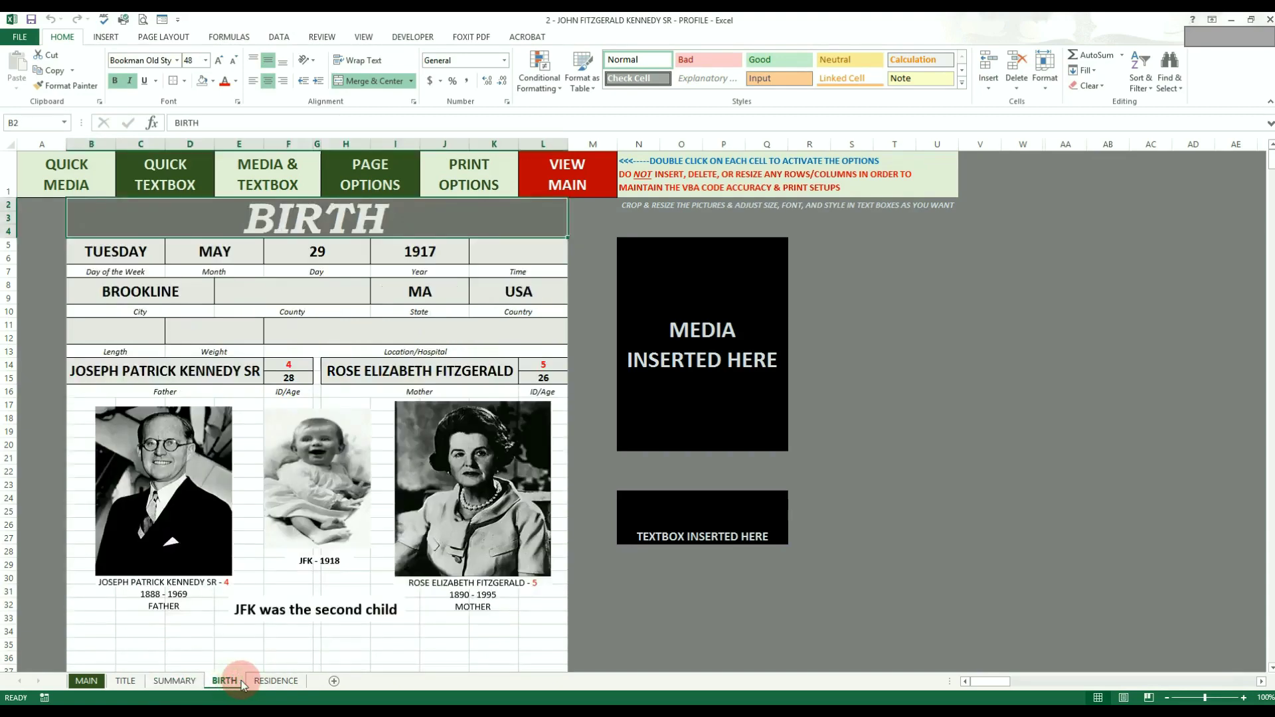
left_click(459, 166)
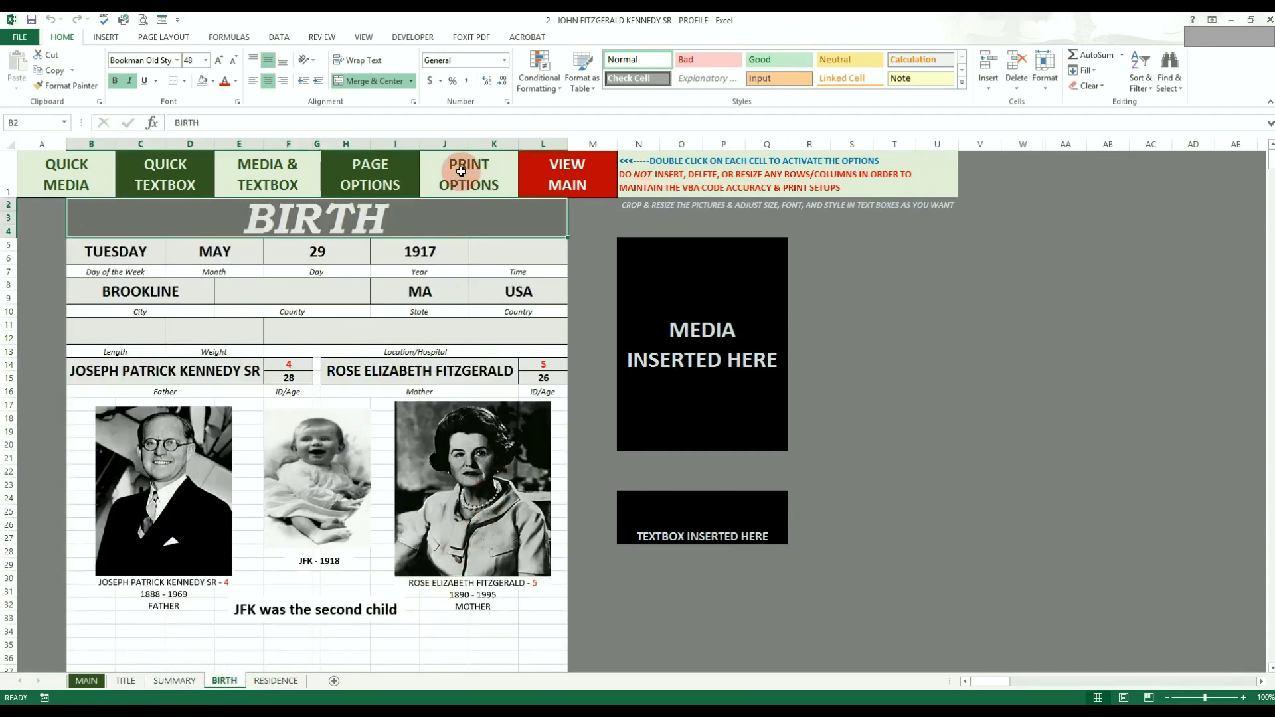
double_click(461, 171)
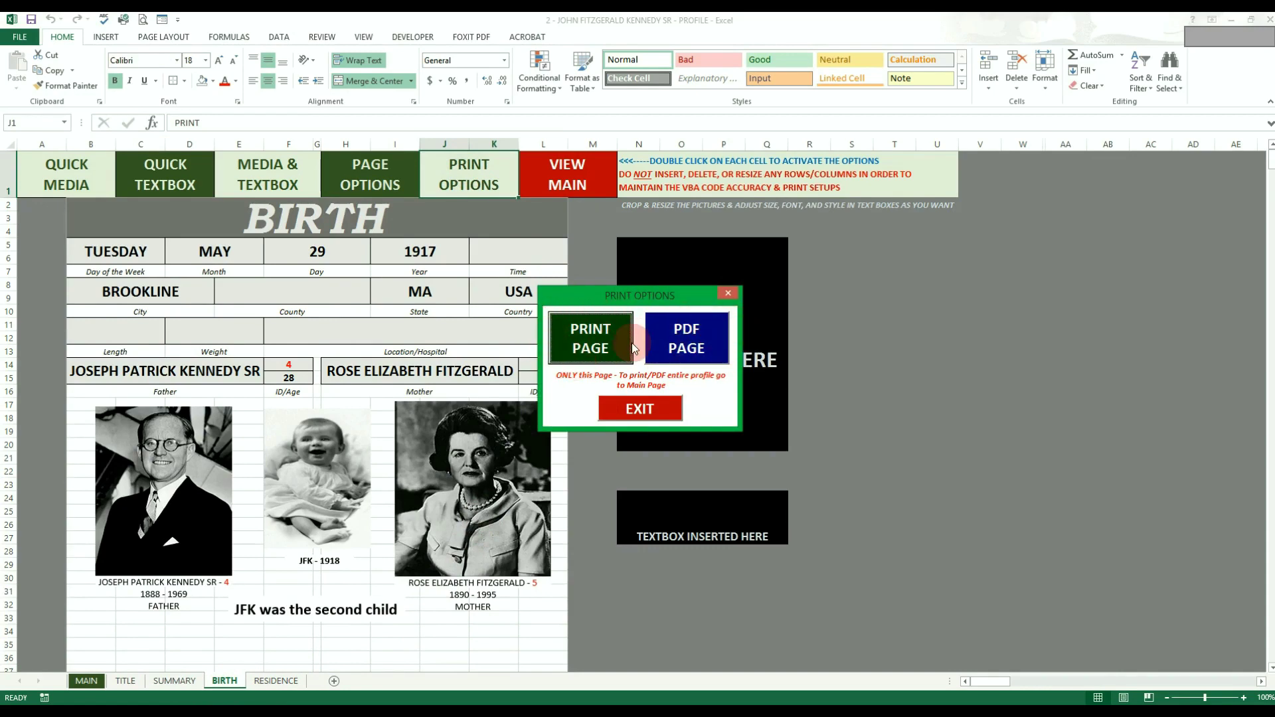
left_click(592, 338)
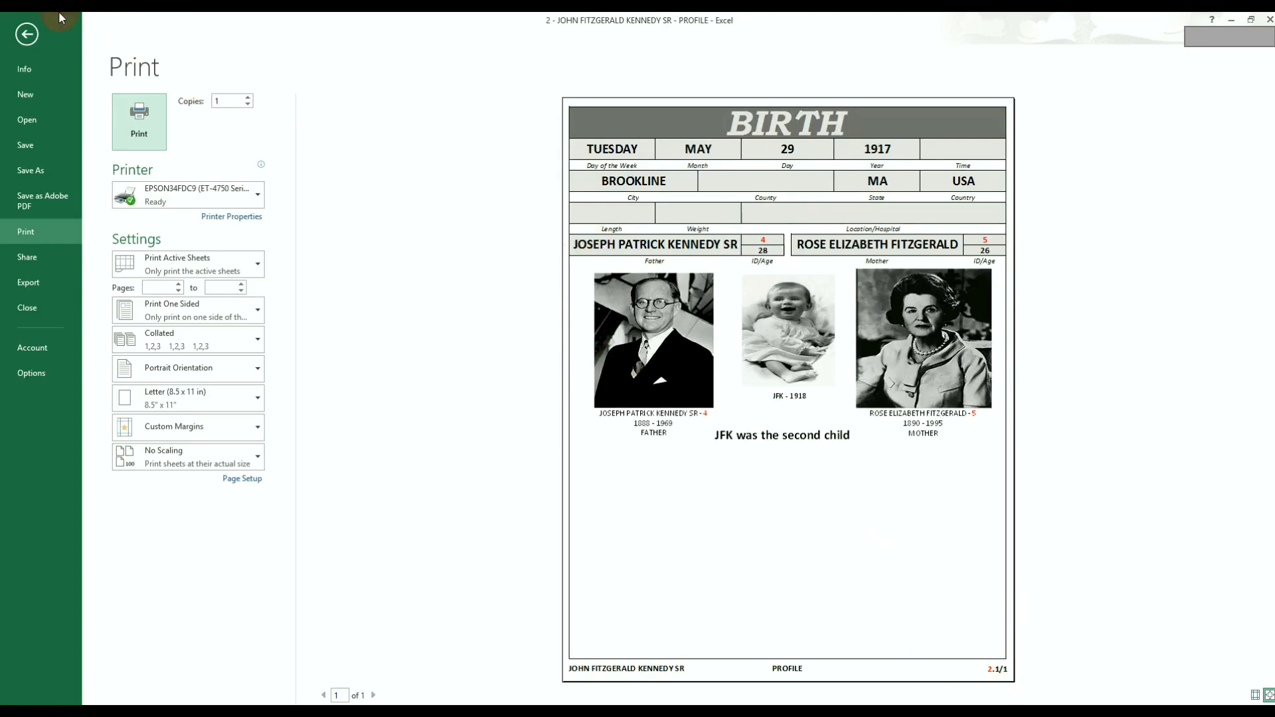
left_click(26, 34)
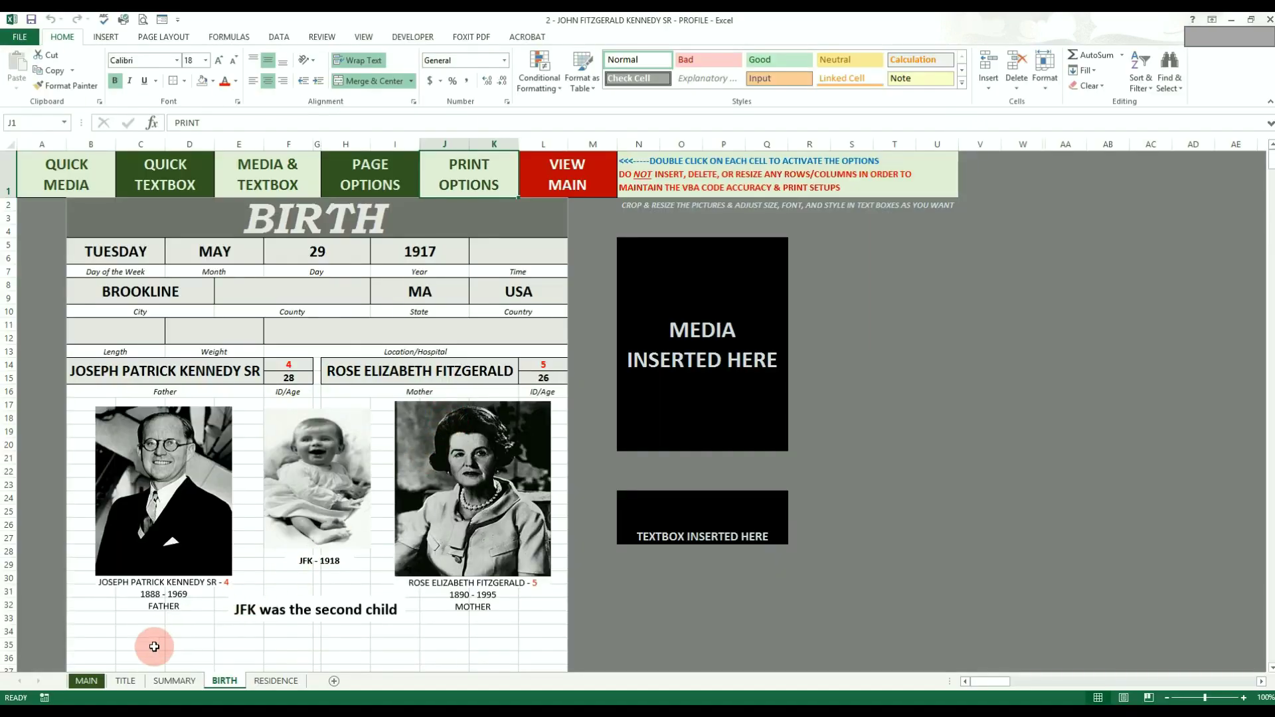
Step: View the MAIN, TITLE, SUMMARY and BIRTH pages, and return to MAIN with the BIRTH page's View Main option
left_click(86, 680)
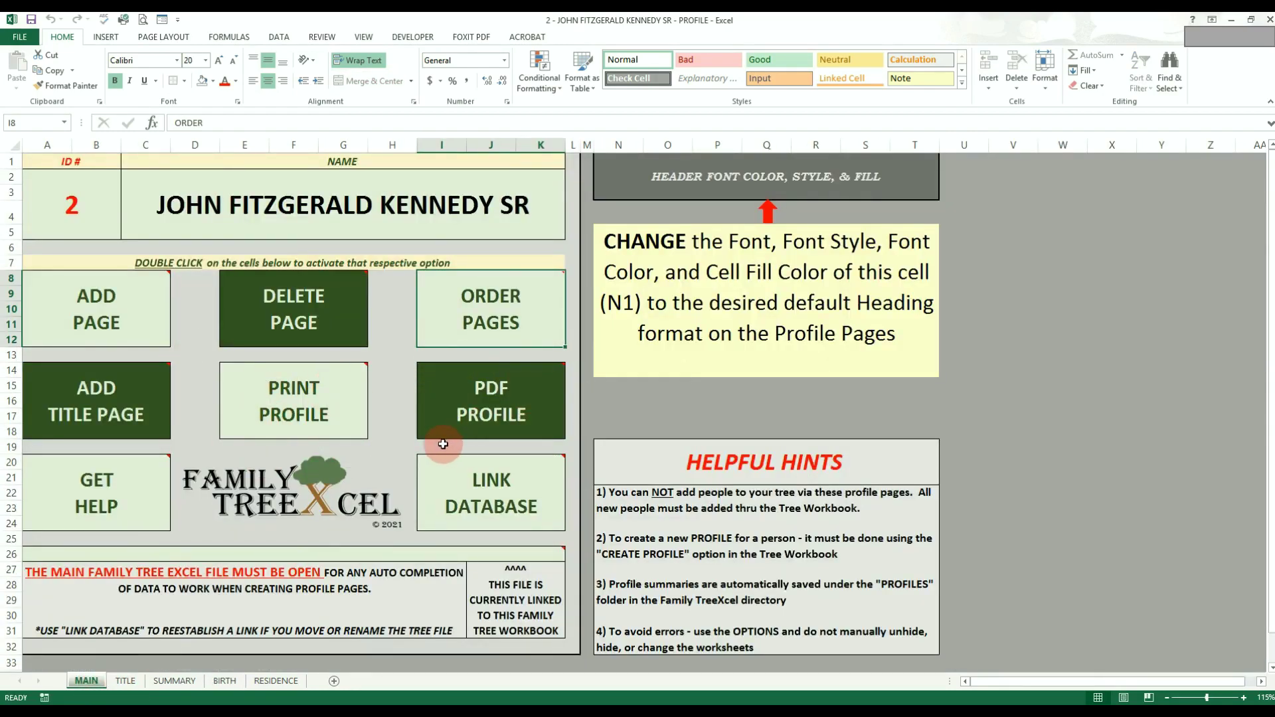
left_click(126, 681)
left_click(171, 682)
left_click(224, 681)
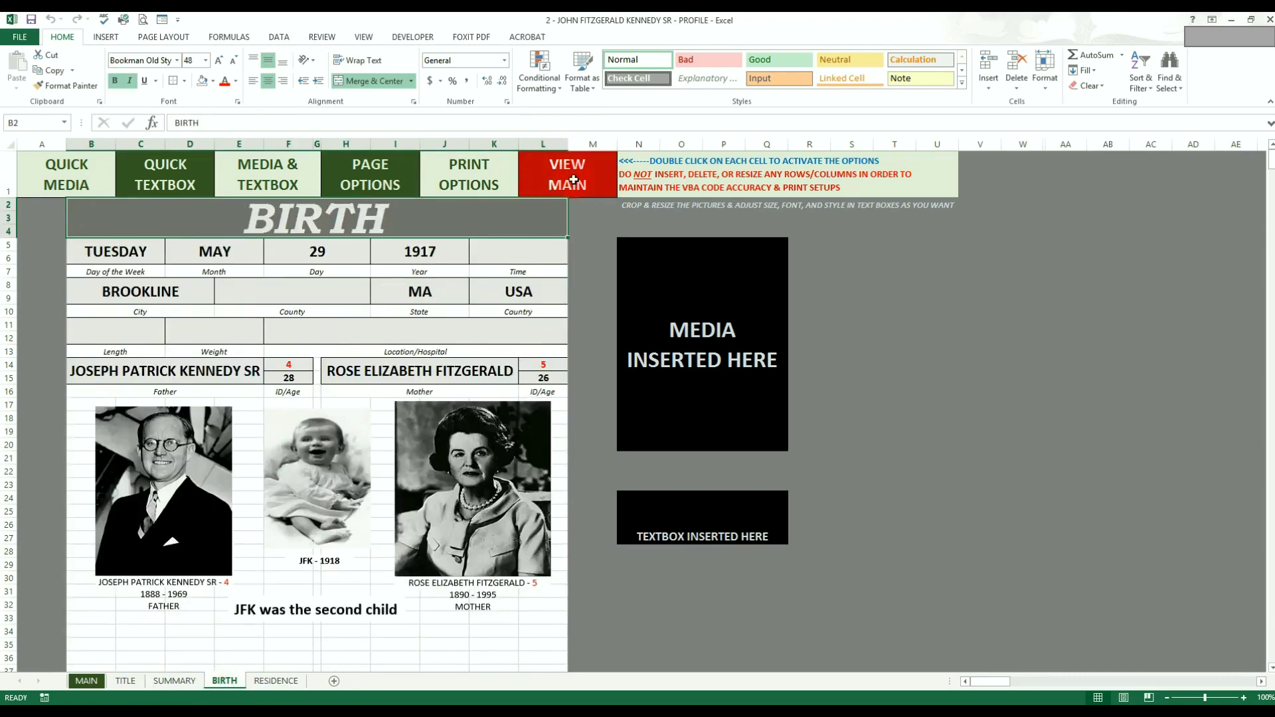
double_click(573, 179)
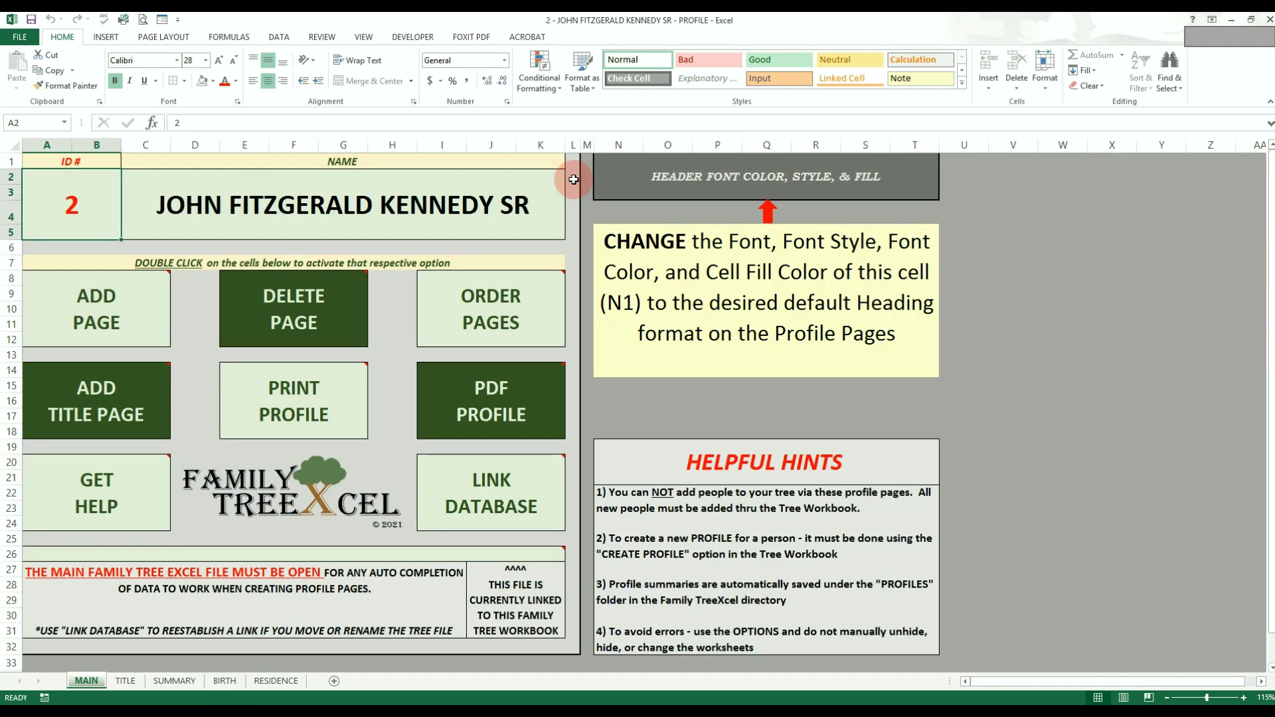
Step: Look through the TITLE, SUMMARY, BIRTH and RESIDENCE pages in order and back again, ending on MAIN
left_click(136, 681)
left_click(172, 682)
left_click(223, 681)
left_click(274, 681)
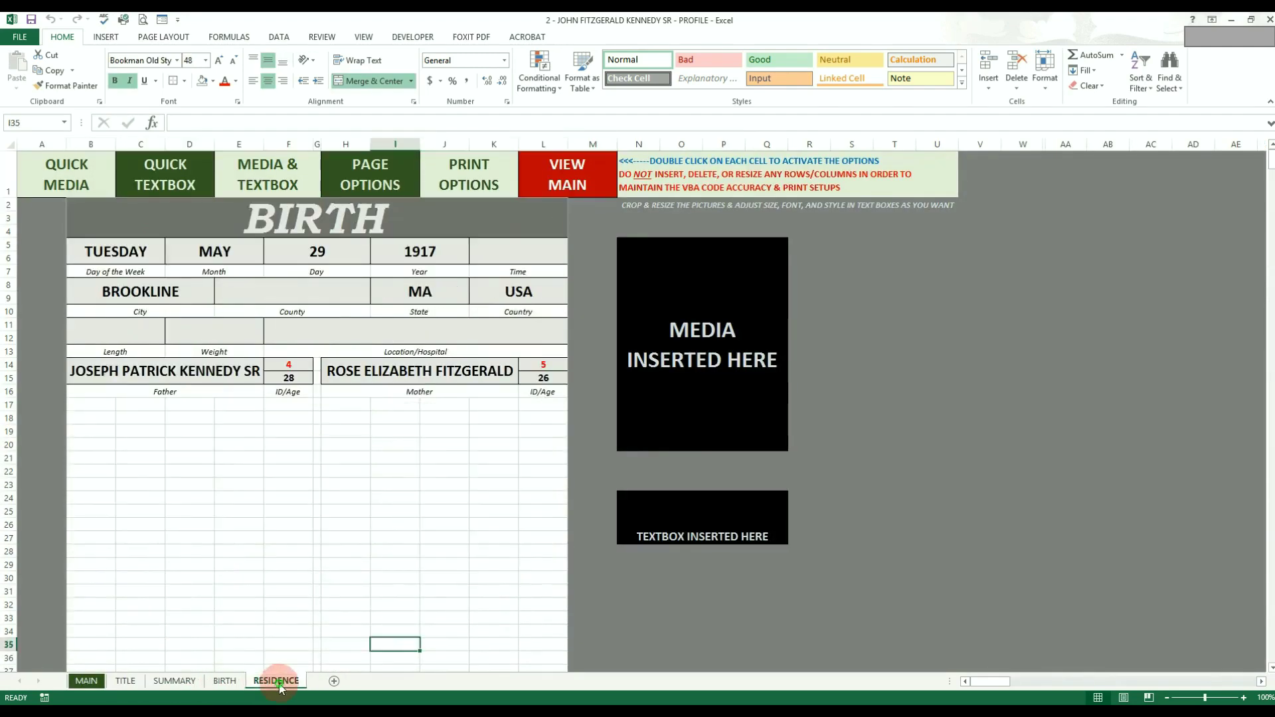
left_click(226, 683)
left_click(166, 683)
left_click(124, 682)
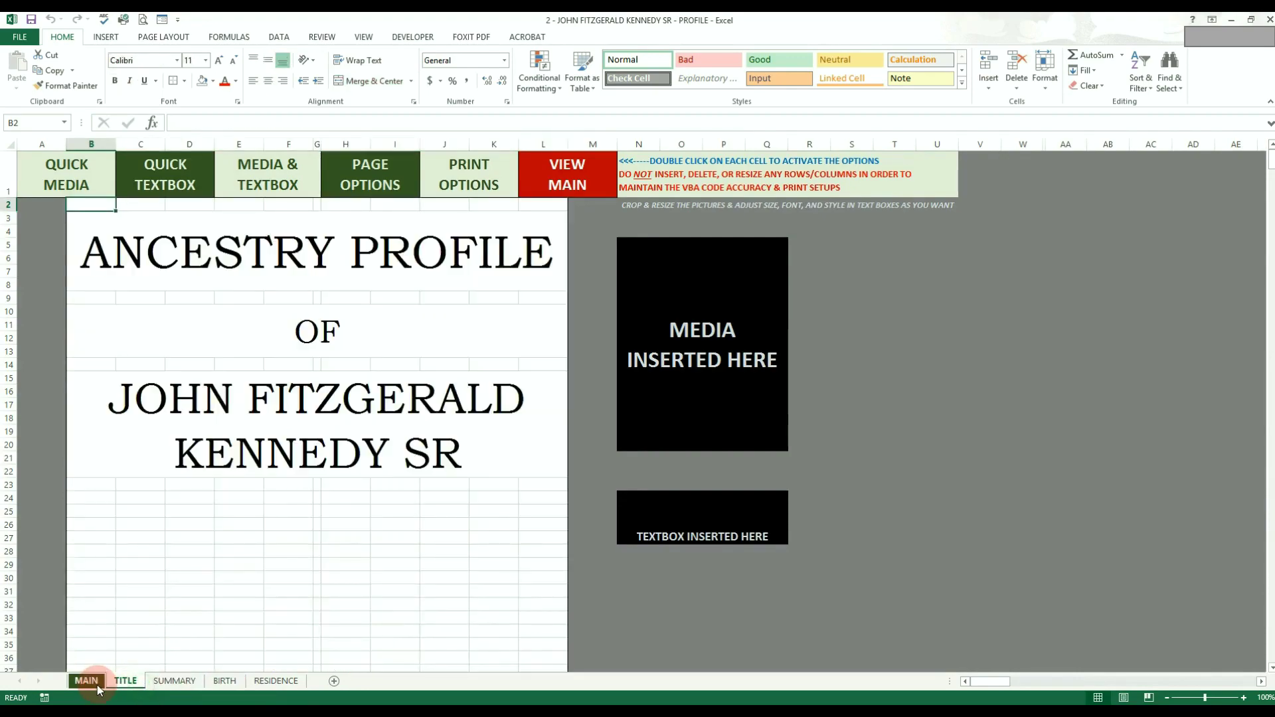
left_click(86, 682)
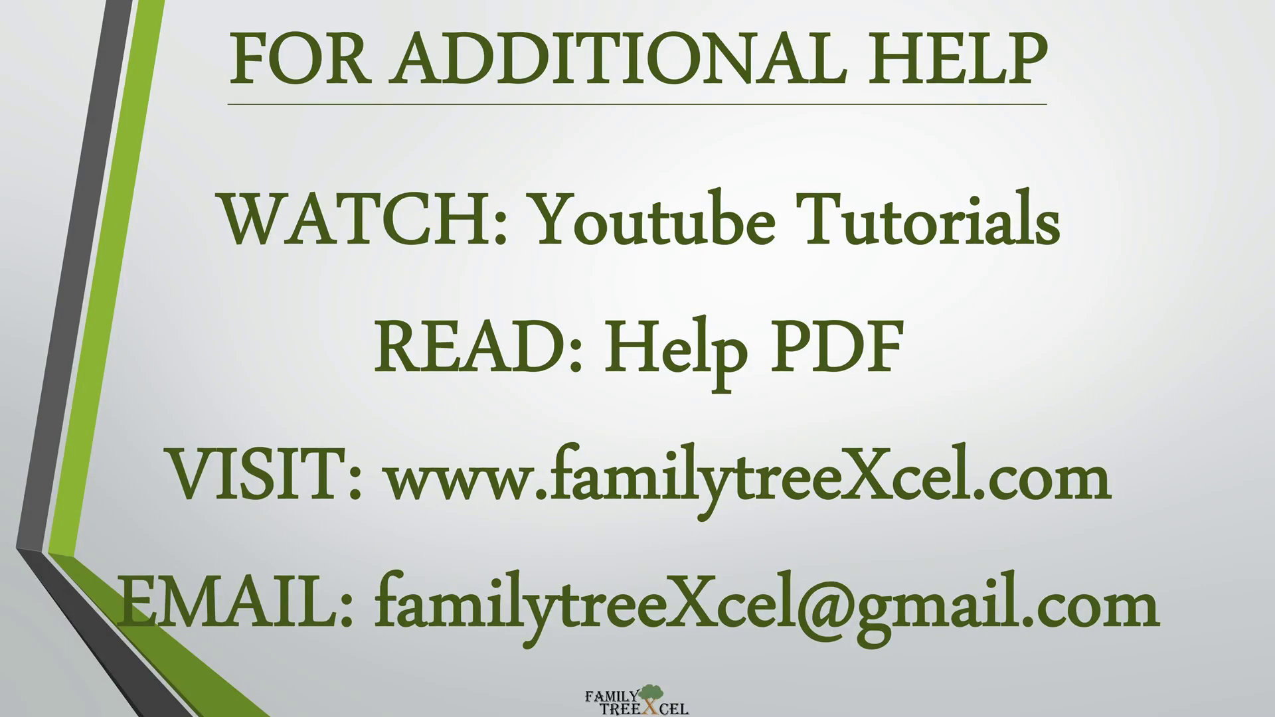